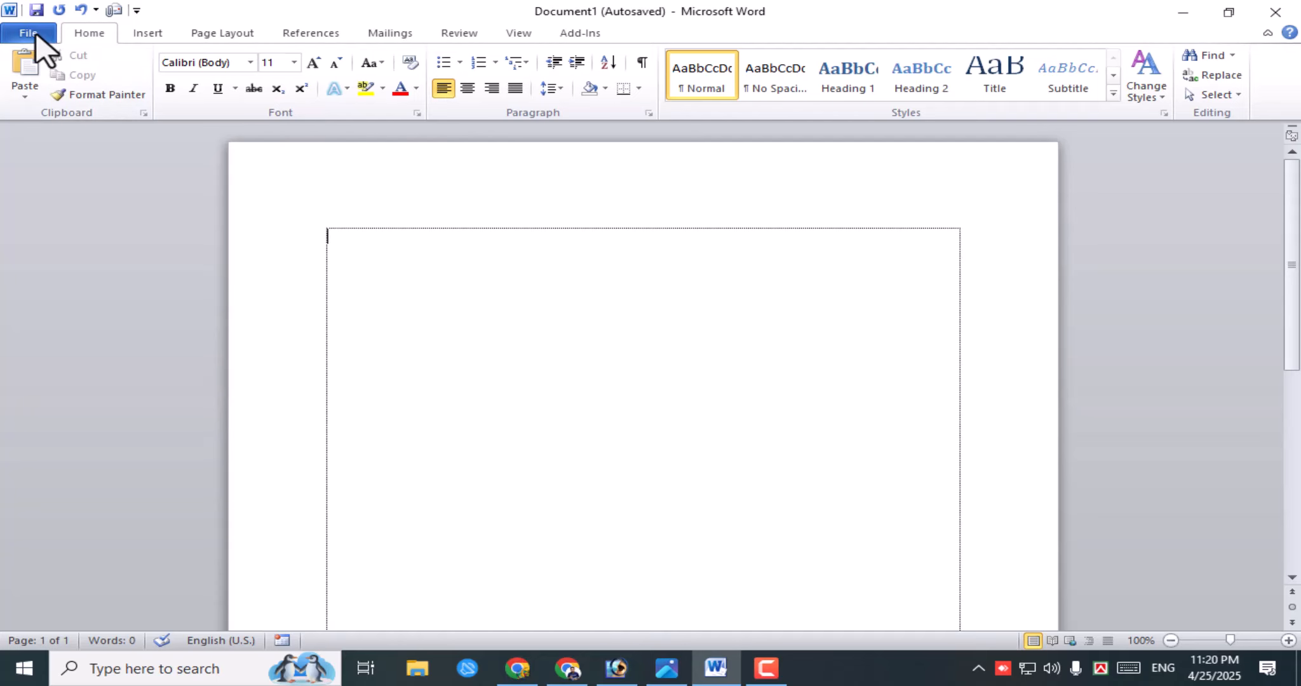
# - Check the blank document's Info page against the reference screenshot in the photo viewer
pyautogui.click(29, 34)
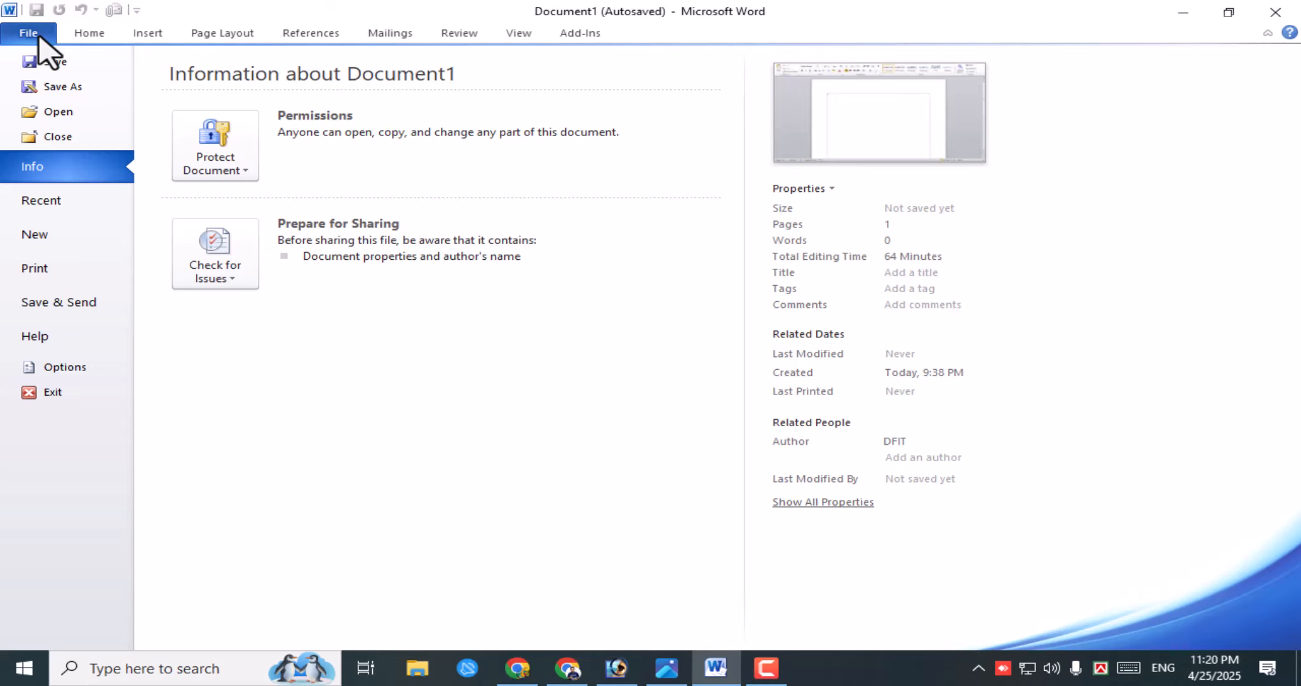
pyautogui.click(76, 36)
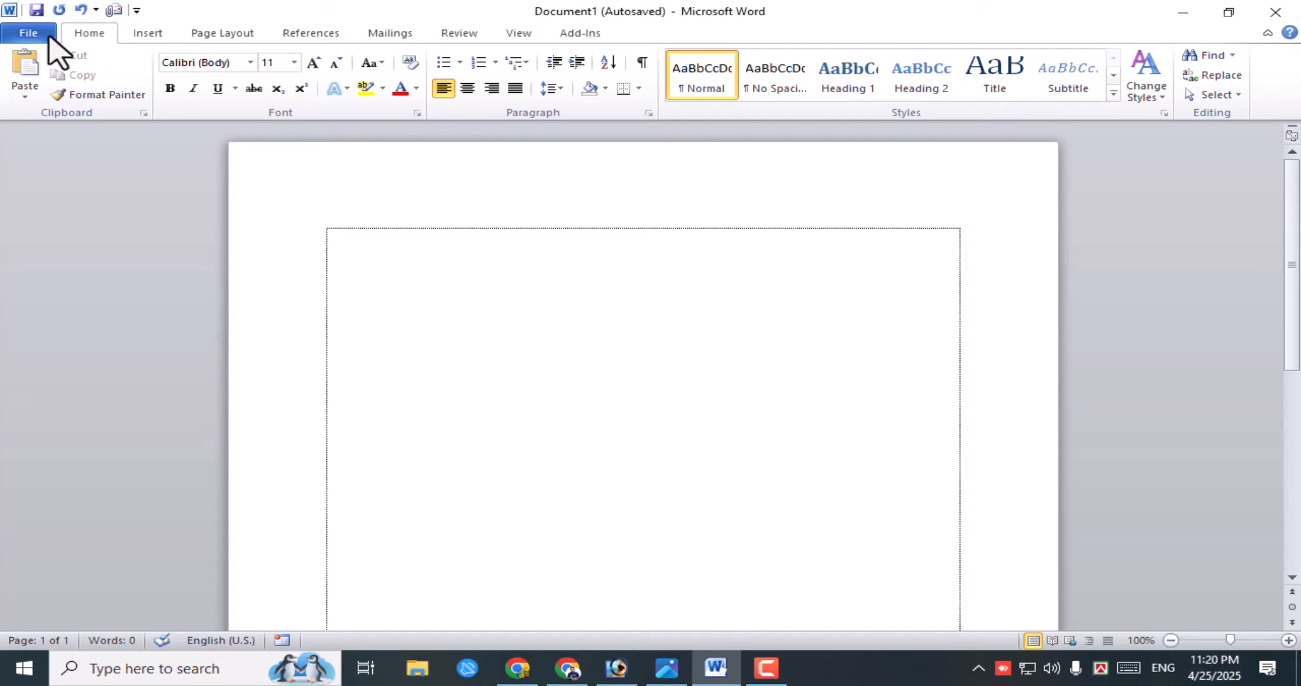
pyautogui.click(666, 668)
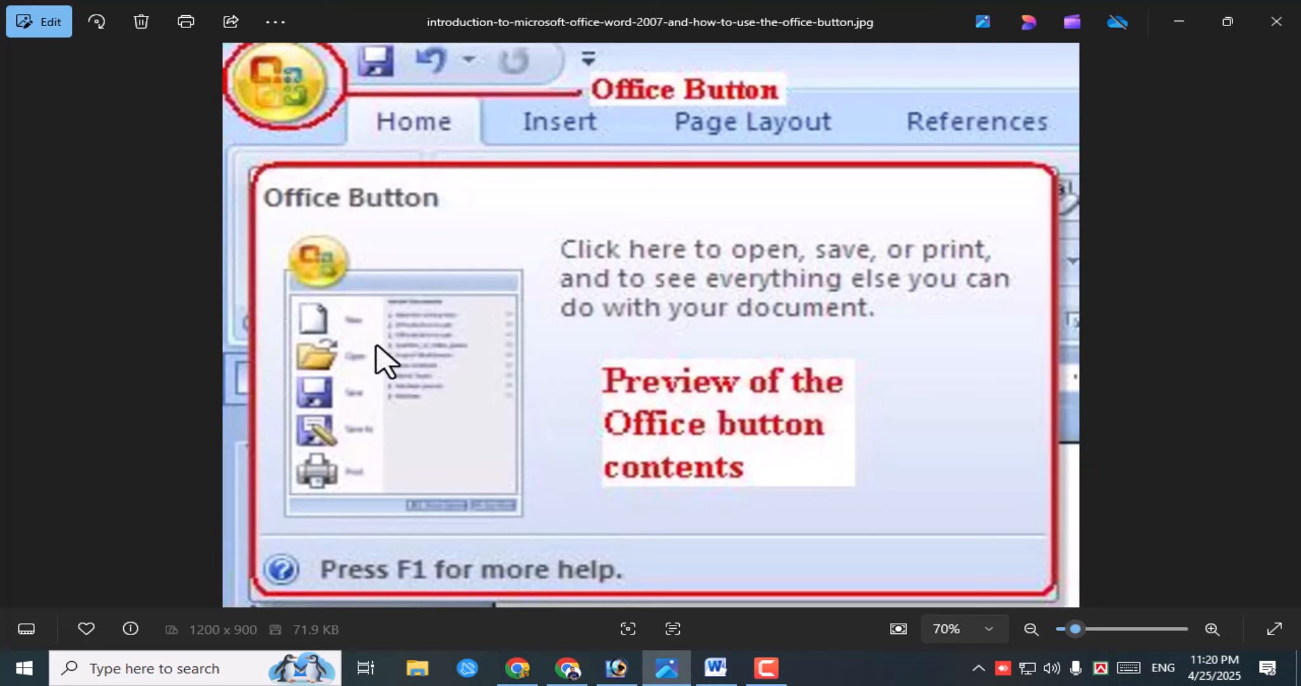
pyautogui.click(1182, 26)
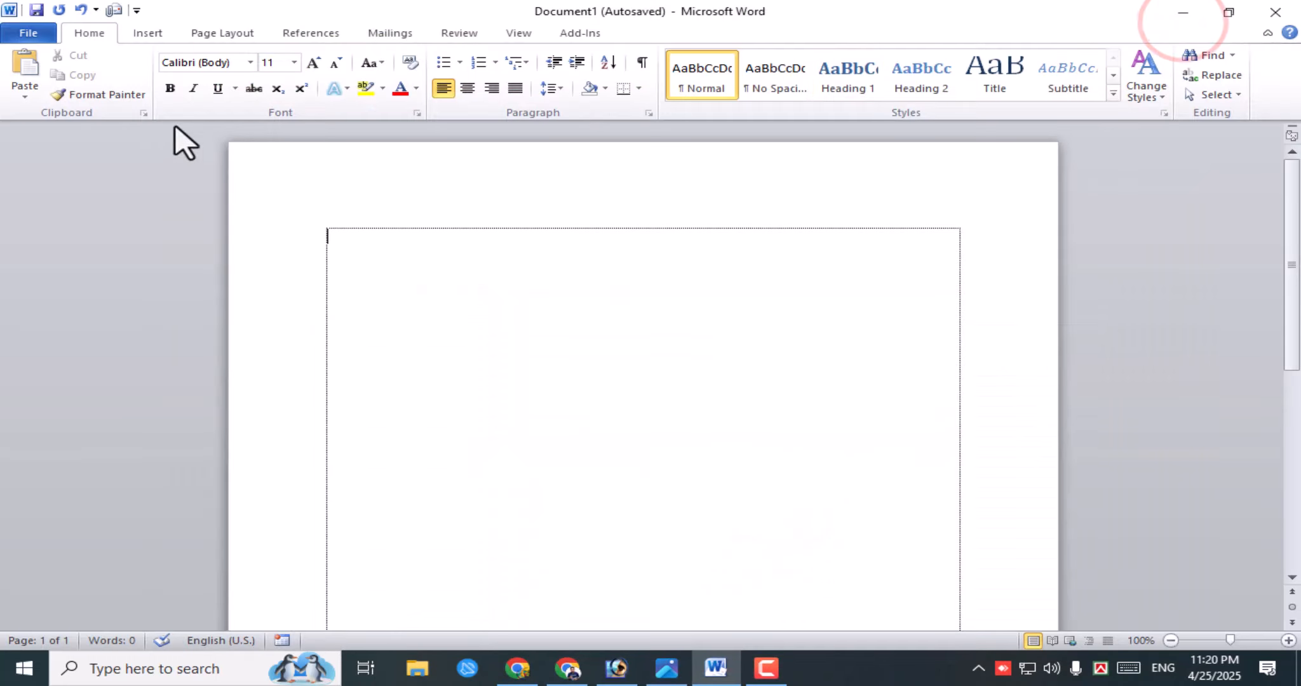
pyautogui.click(29, 33)
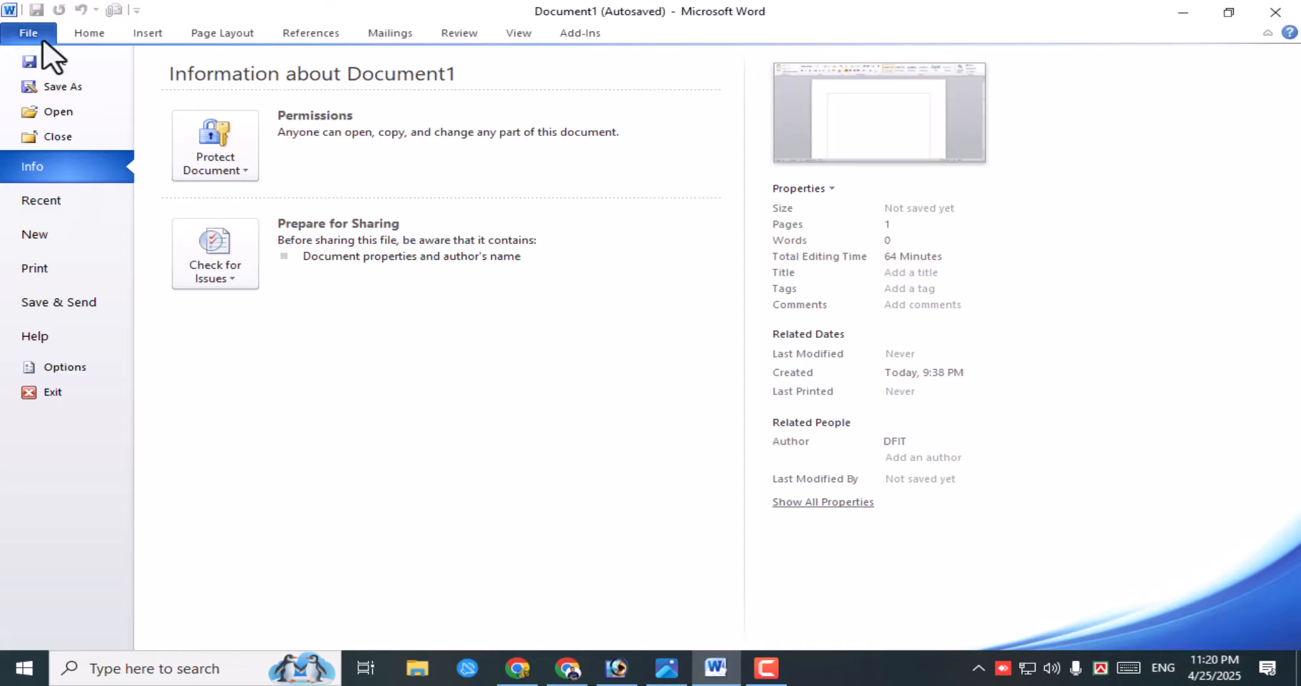
pyautogui.click(87, 33)
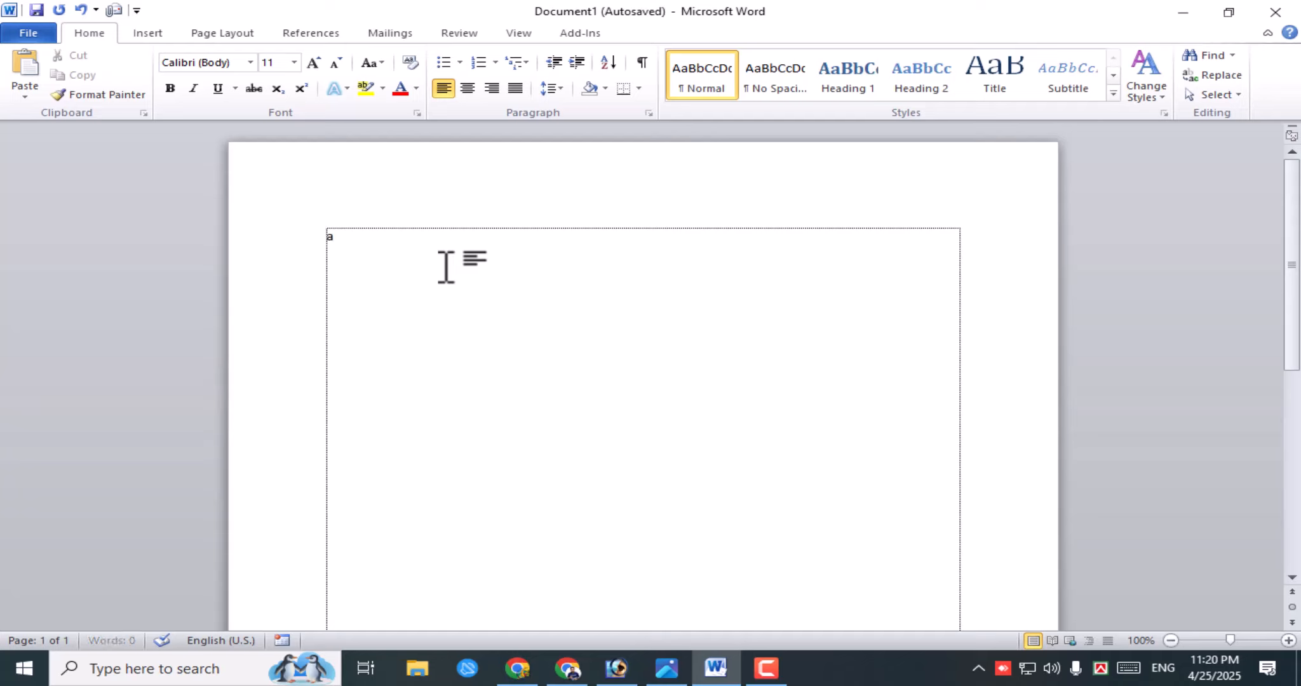
# - Enter 'a quick brown fox jumps over the lazy dog.' by accepting the AutoText suggestion for 'quic'
pyautogui.write('quic')
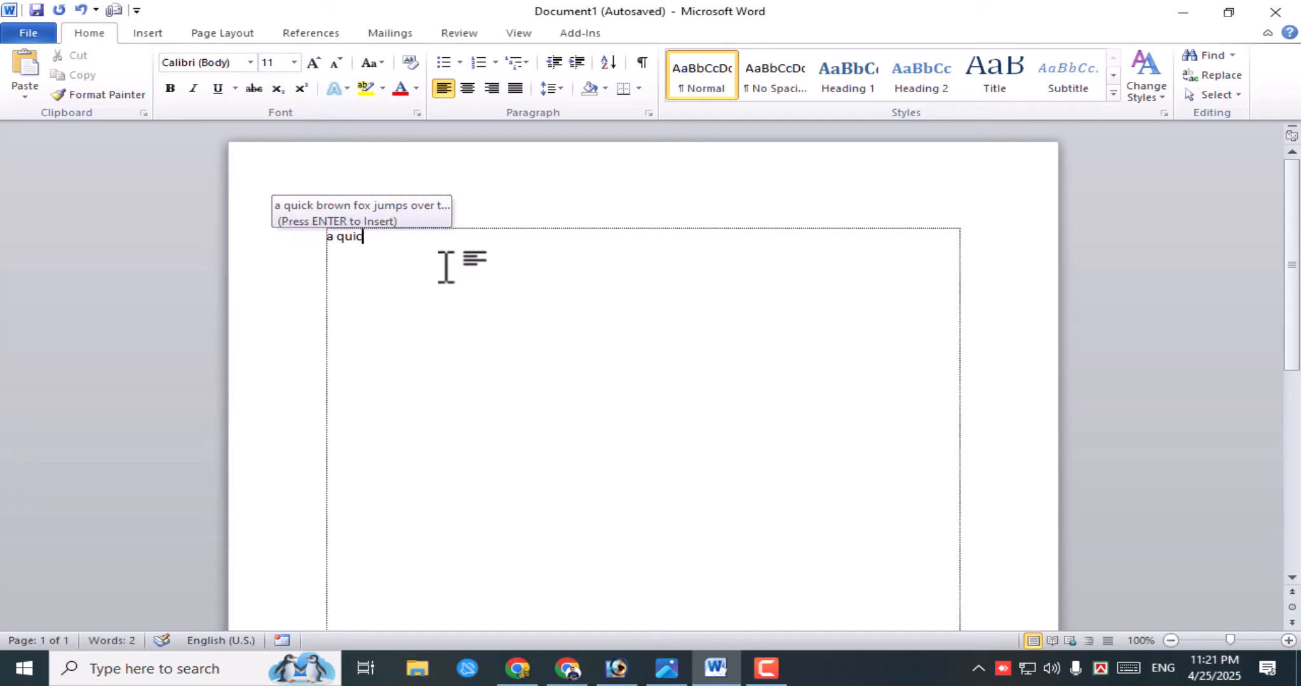
pyautogui.press('Return')
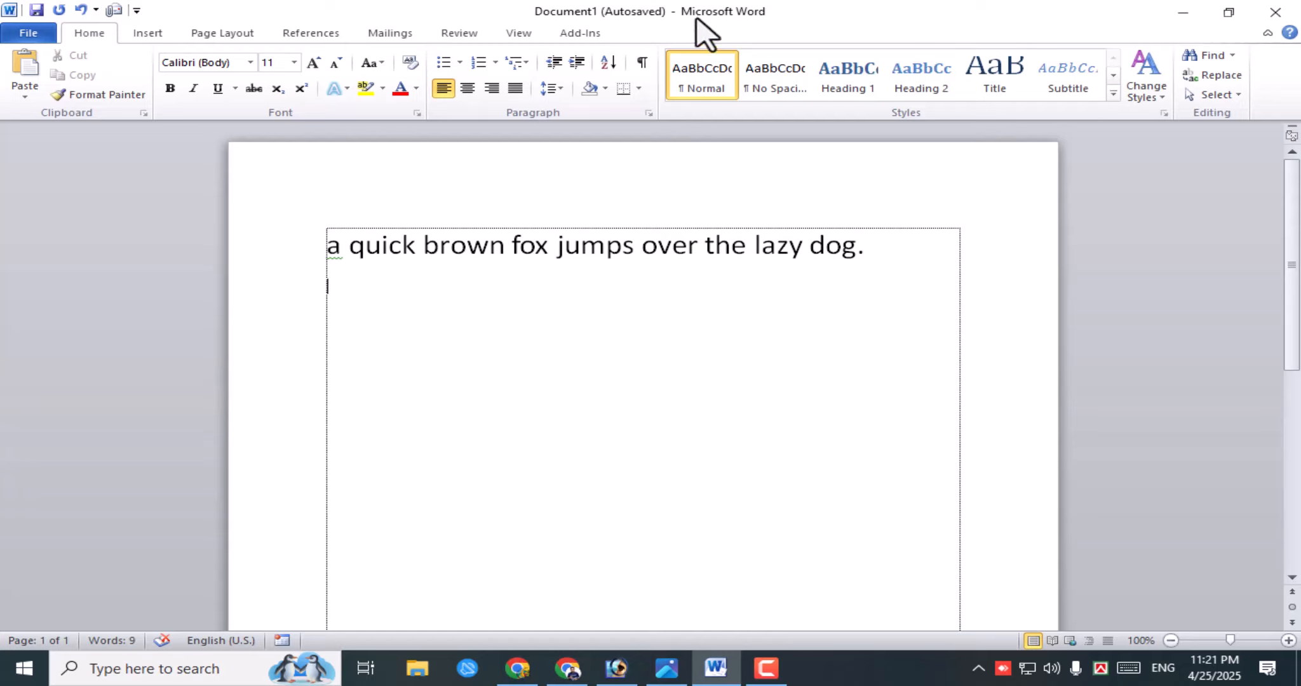
pyautogui.click(570, 12)
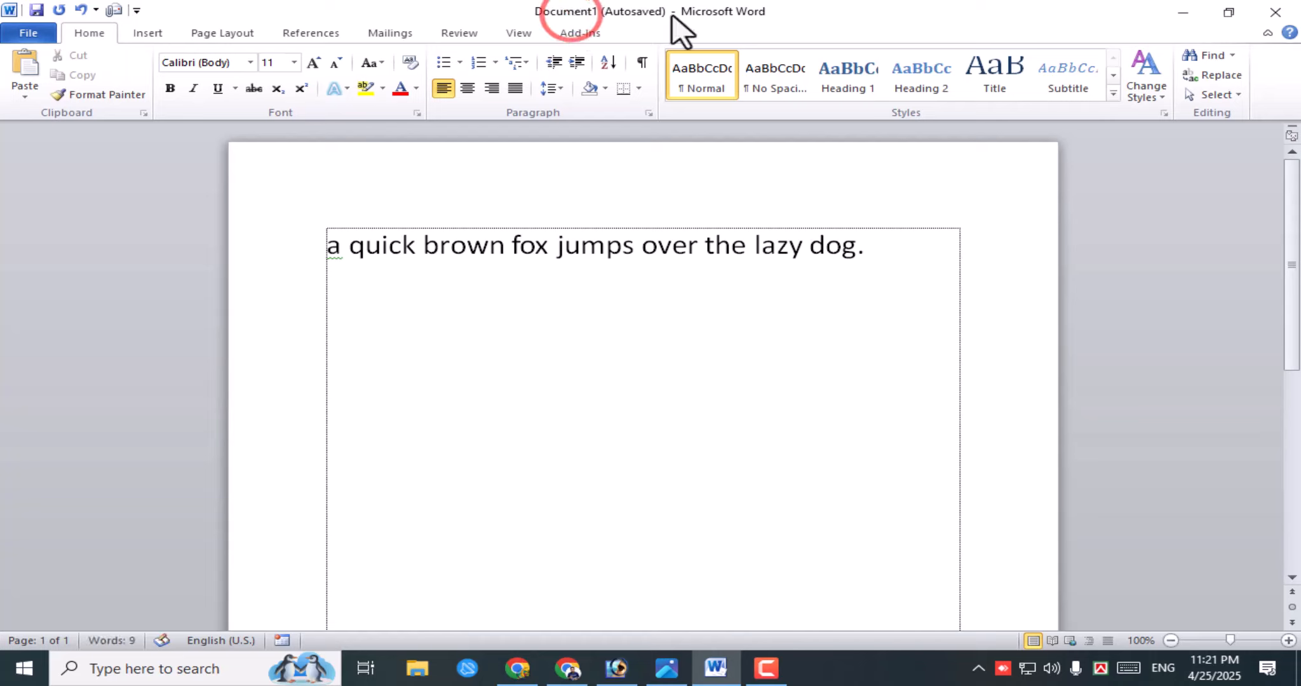
pyautogui.click(674, 13)
pyautogui.click(562, 22)
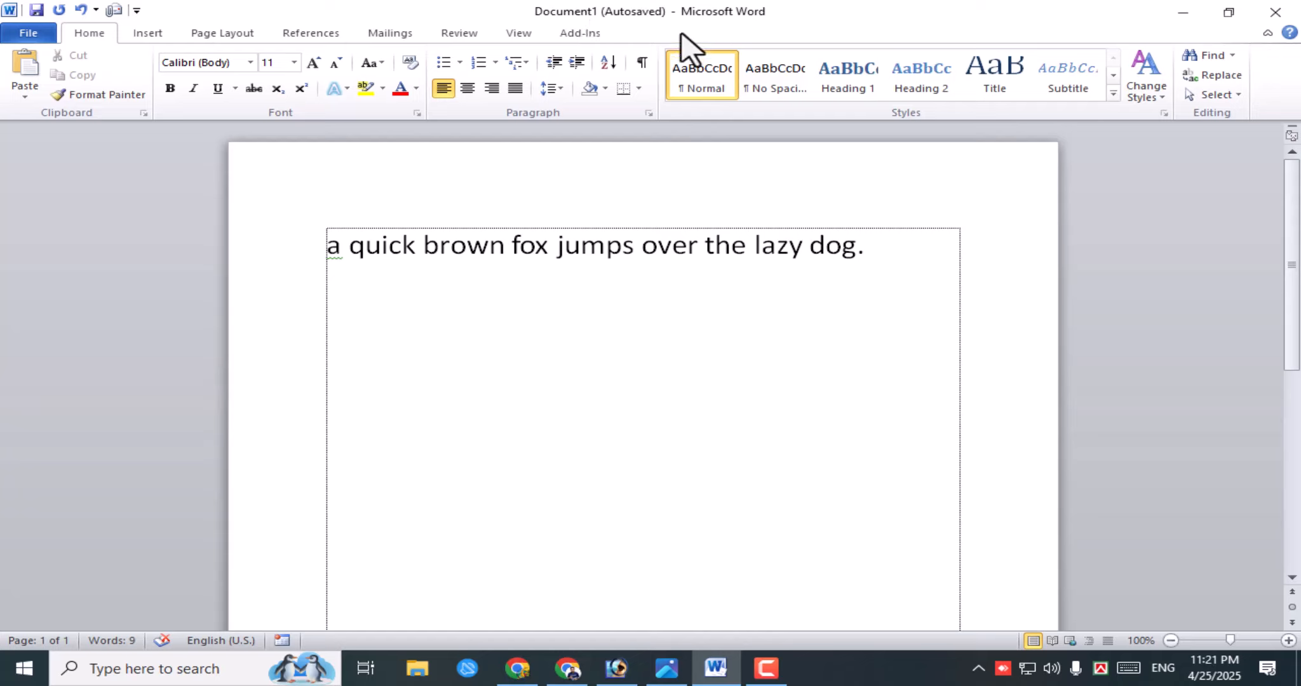
pyautogui.click(547, 11)
pyautogui.click(599, 18)
# - Save the new document in Documents under the file name 'class 2'
pyautogui.click(48, 45)
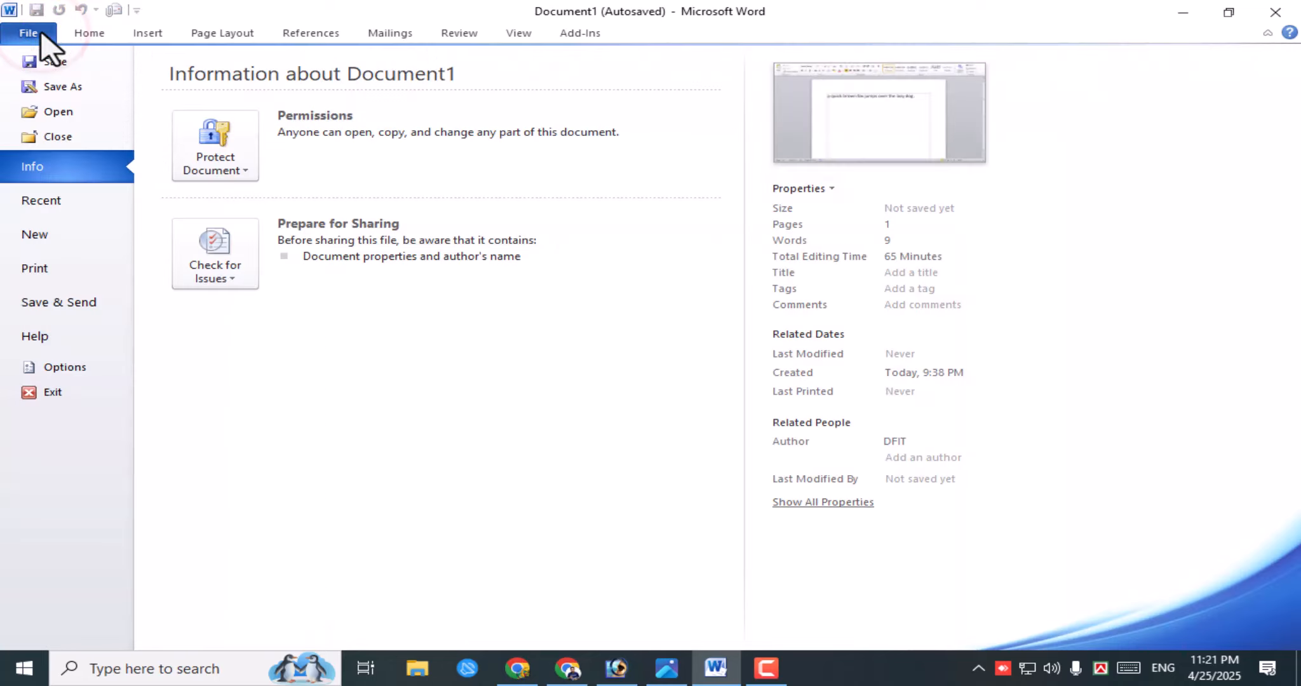
pyautogui.click(73, 62)
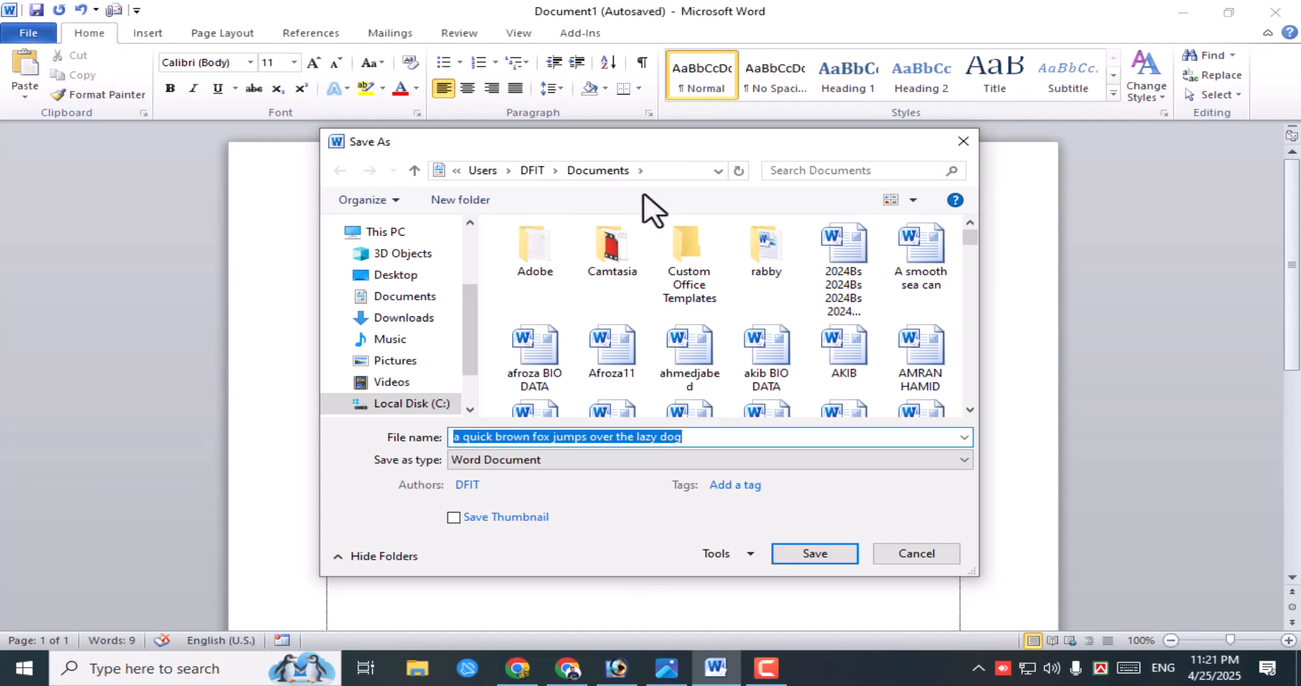
pyautogui.moveTo(682, 139); pyautogui.dragTo(643, 160)
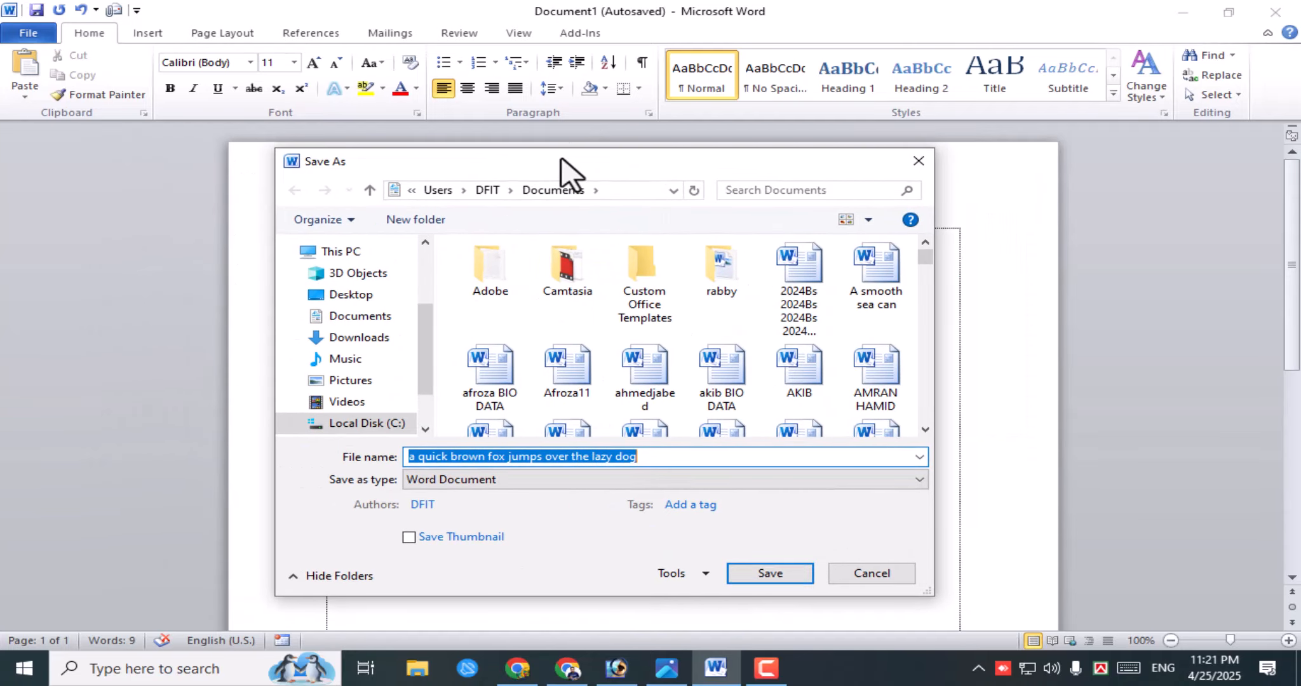
pyautogui.moveTo(561, 160); pyautogui.dragTo(525, 160)
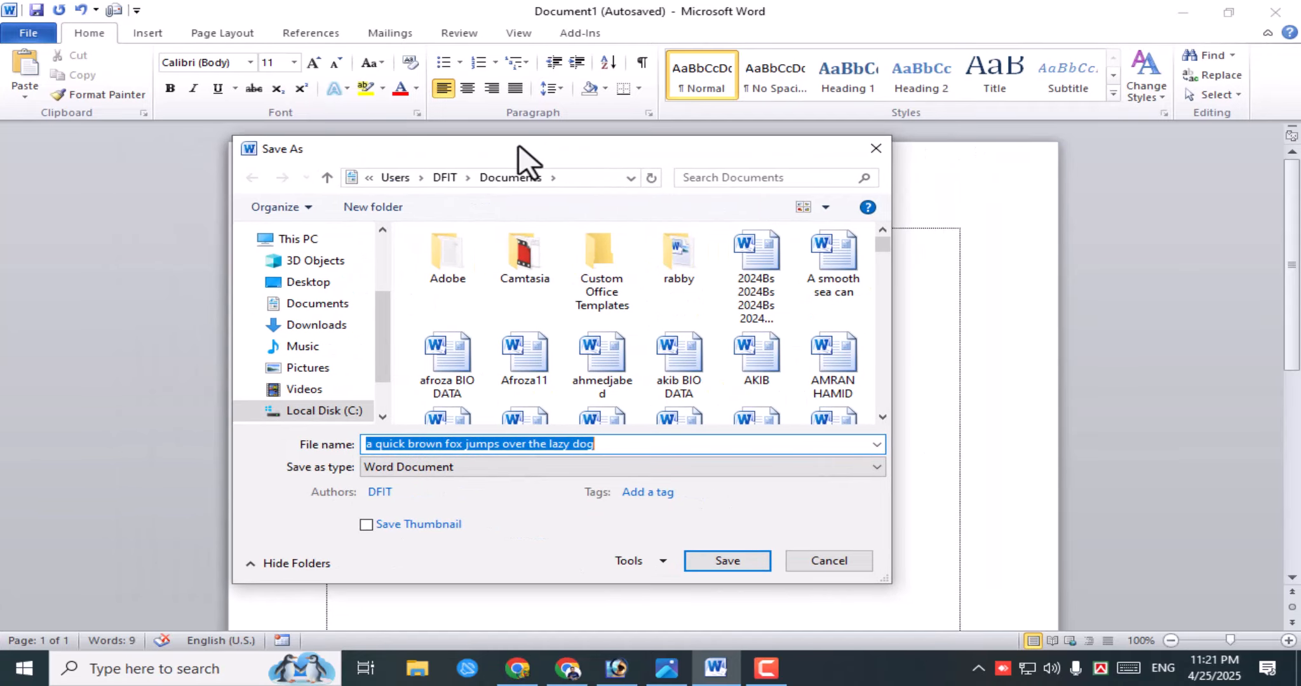
pyautogui.click(324, 447)
pyautogui.moveTo(601, 150)
pyautogui.mouseDown()
pyautogui.moveTo(608, 291)
pyautogui.moveTo(607, 163)
pyautogui.mouseUp()
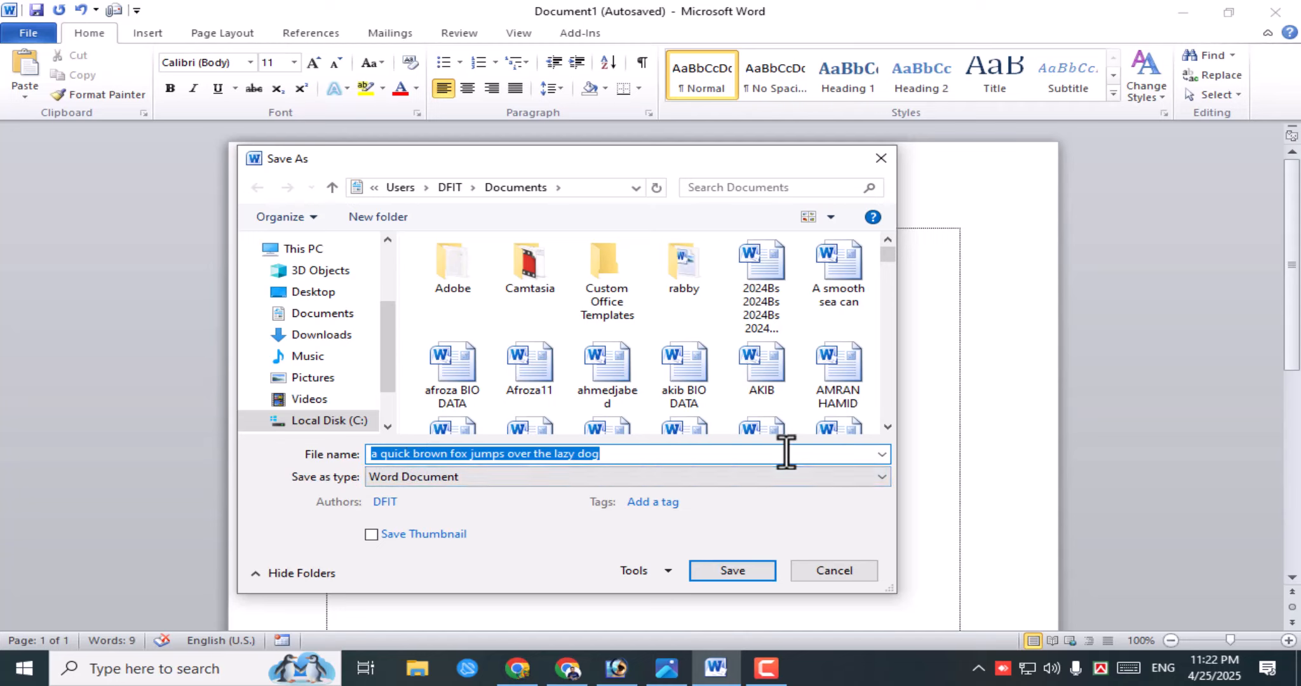
pyautogui.press('BackSpace')
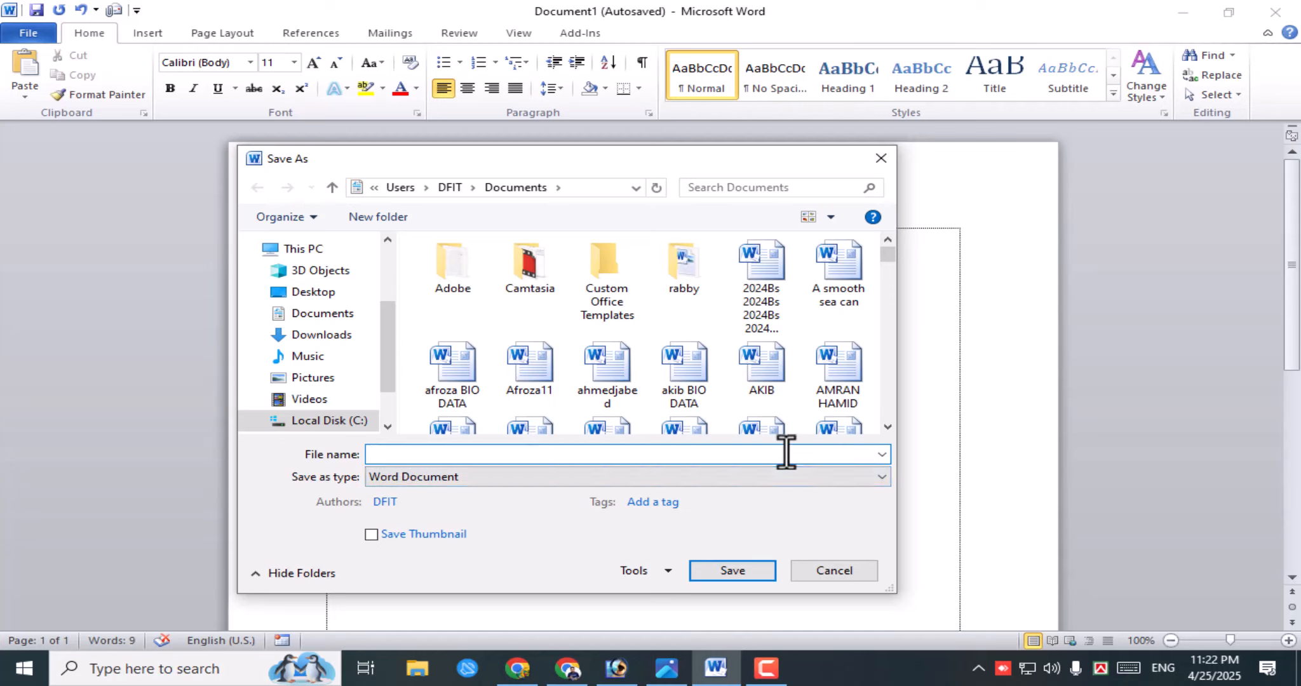
pyautogui.write('class 2')
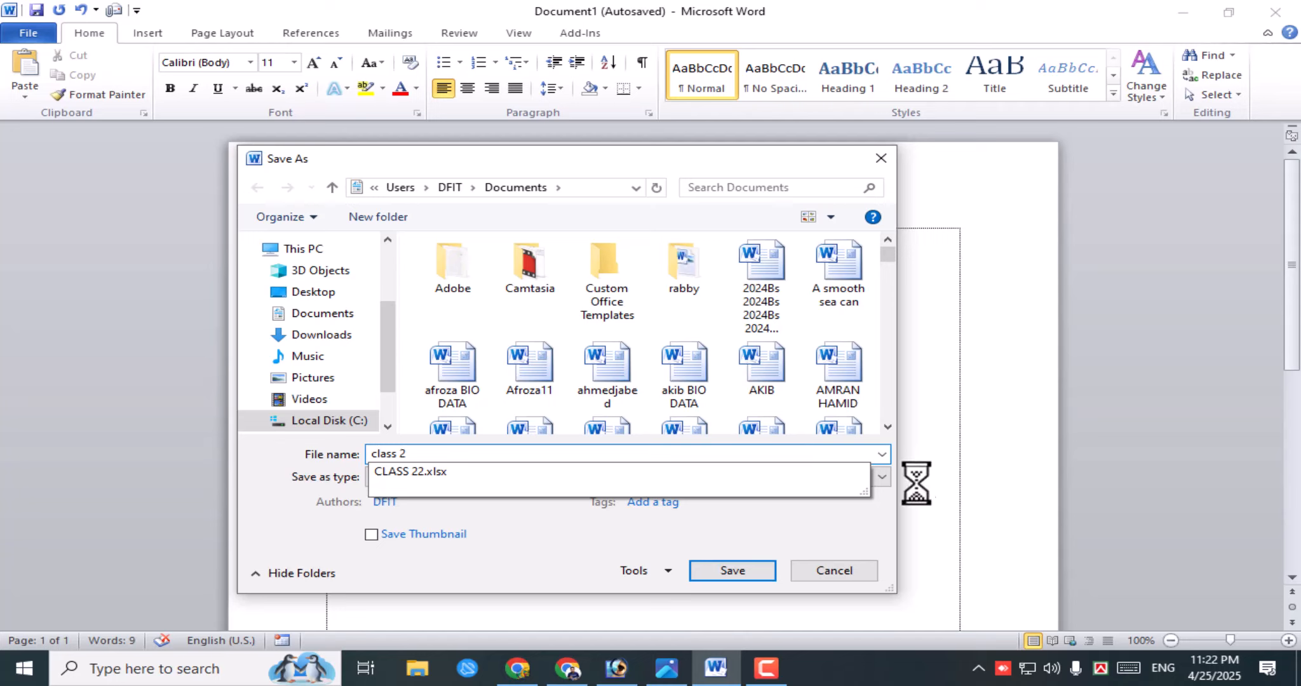
pyautogui.click(730, 575)
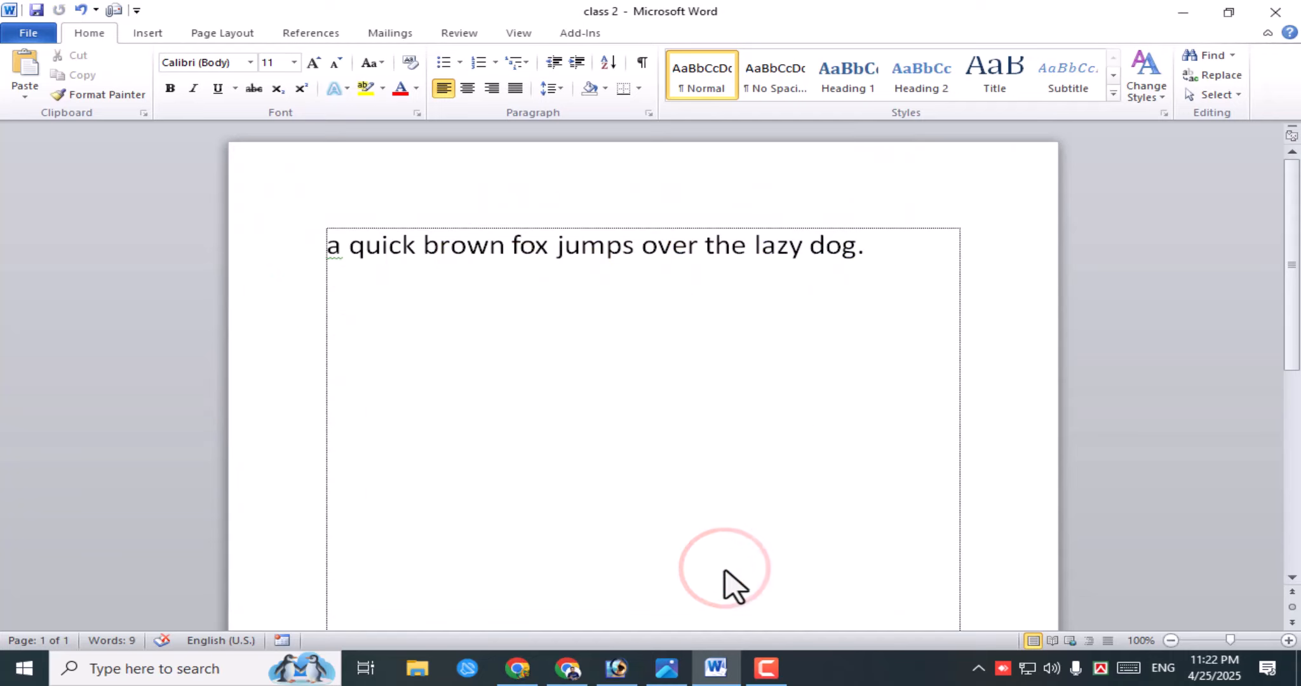
# - Add practice lines 'kl;gkl;fg;ld;lg; dgfads' and 'dfgl;odskfg;' after the sentence
pyautogui.click(605, 15)
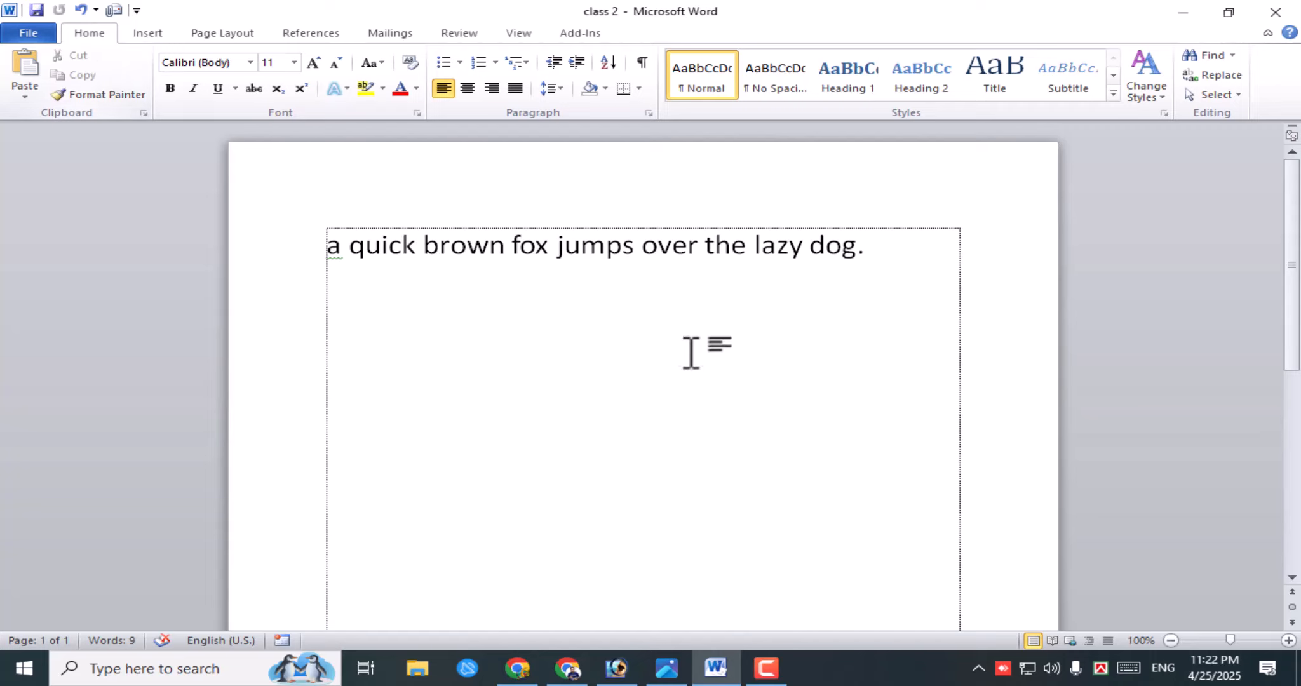
pyautogui.click(862, 251)
pyautogui.write('.')
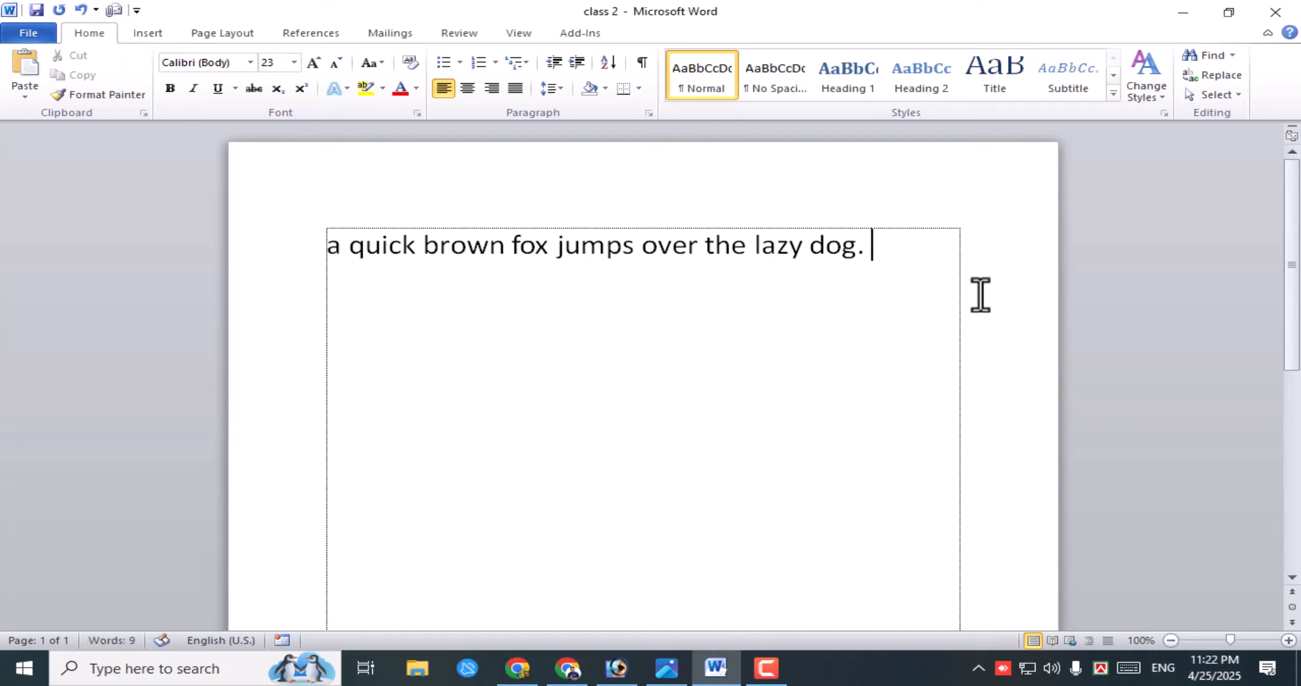
pyautogui.write(' kl;gkl;fg;ld;lg; dgfads')
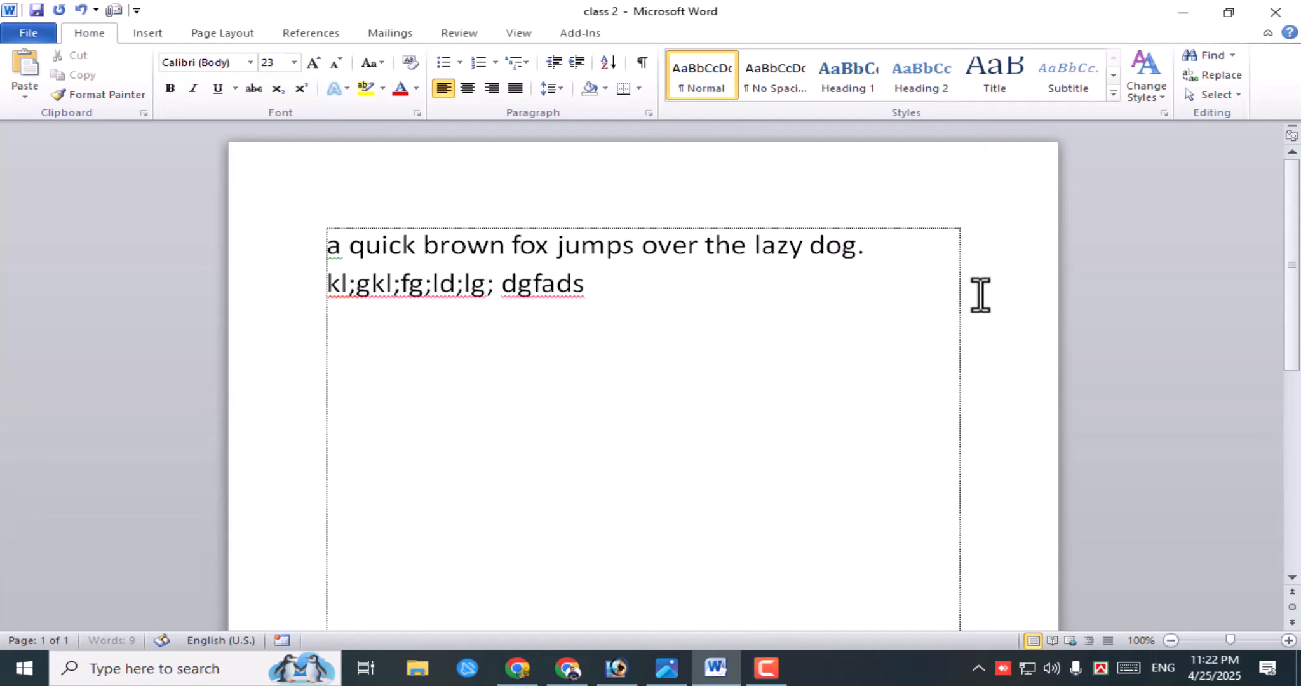
pyautogui.press('Return')
pyautogui.write('dfgl;odskfg;')
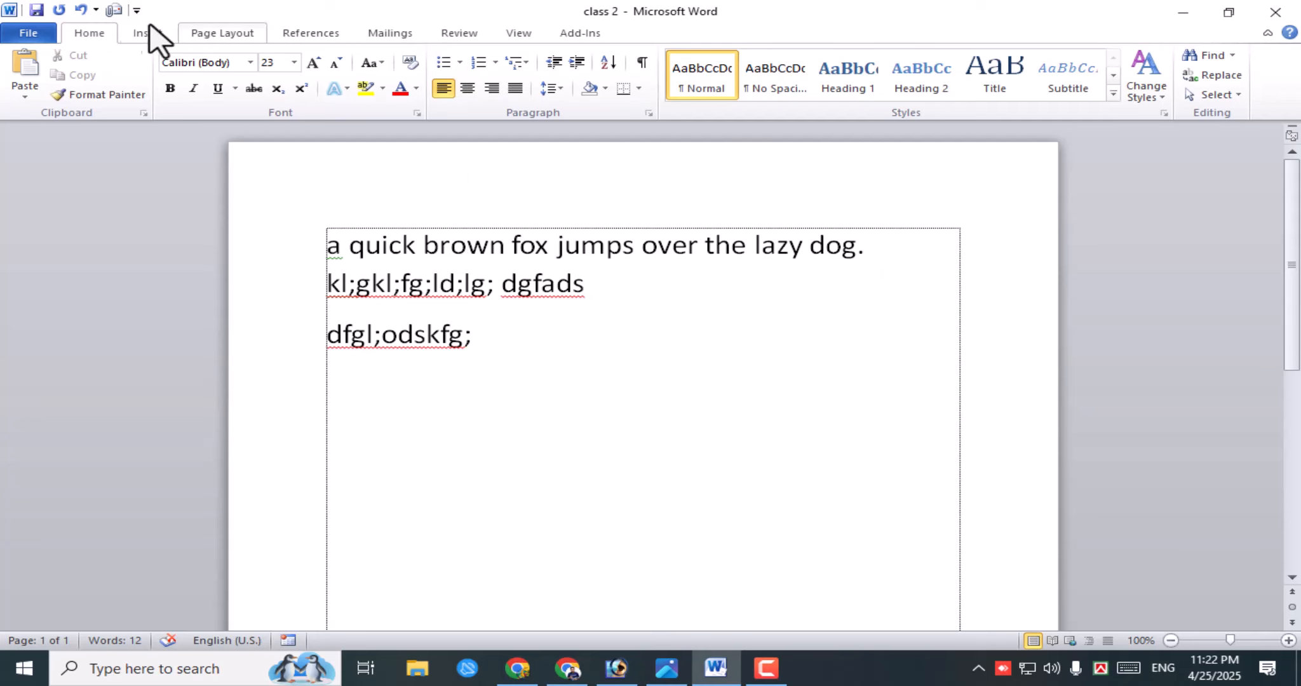
# - Save the changes to class 2 twice with File > Save
pyautogui.click(28, 32)
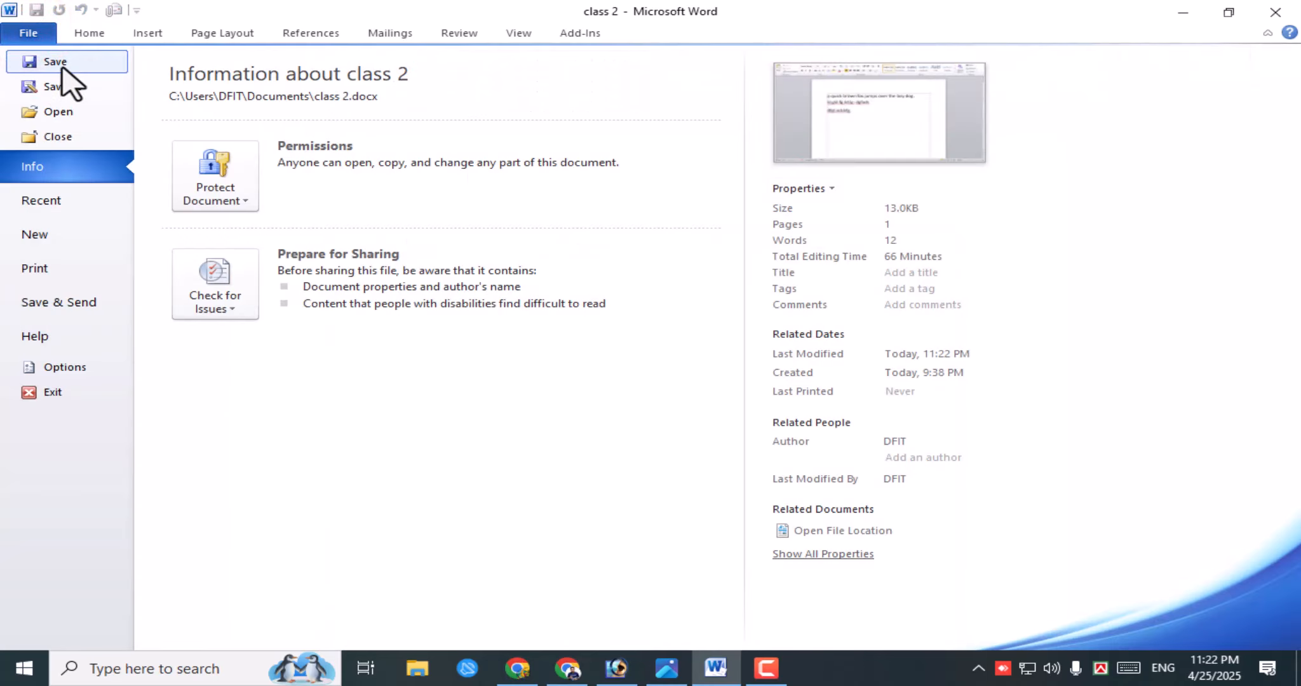
pyautogui.click(61, 62)
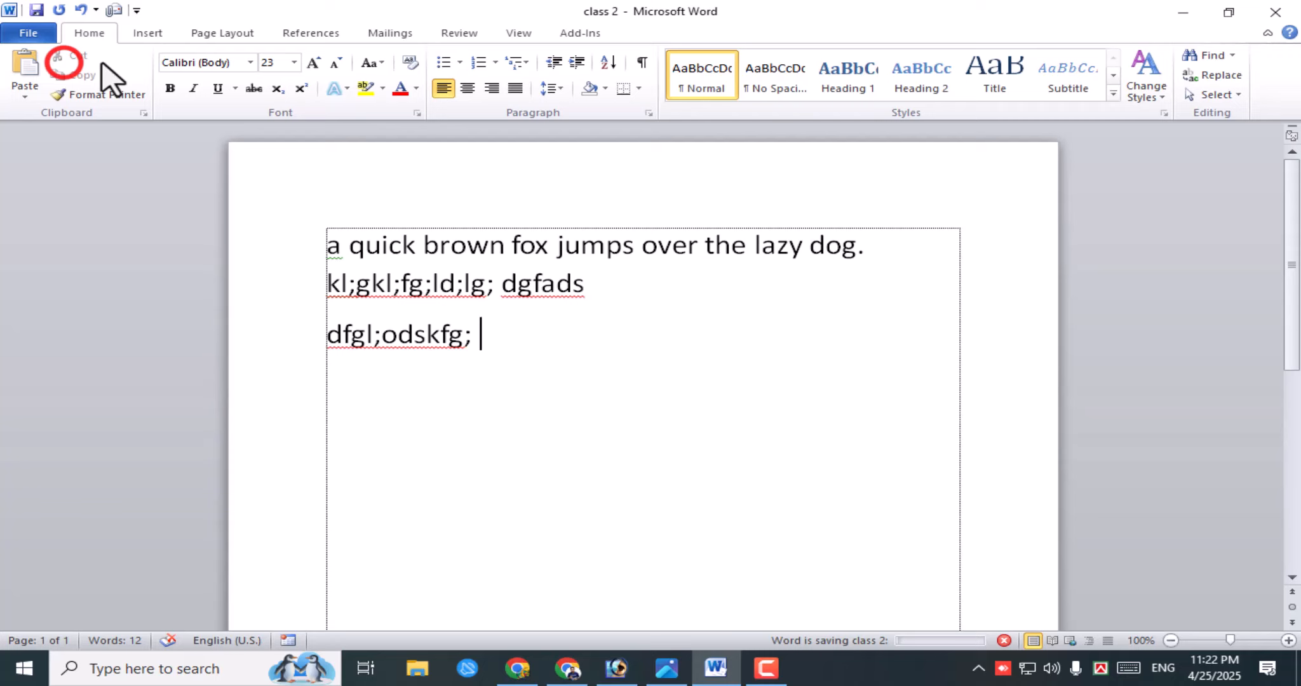
pyautogui.click(609, 10)
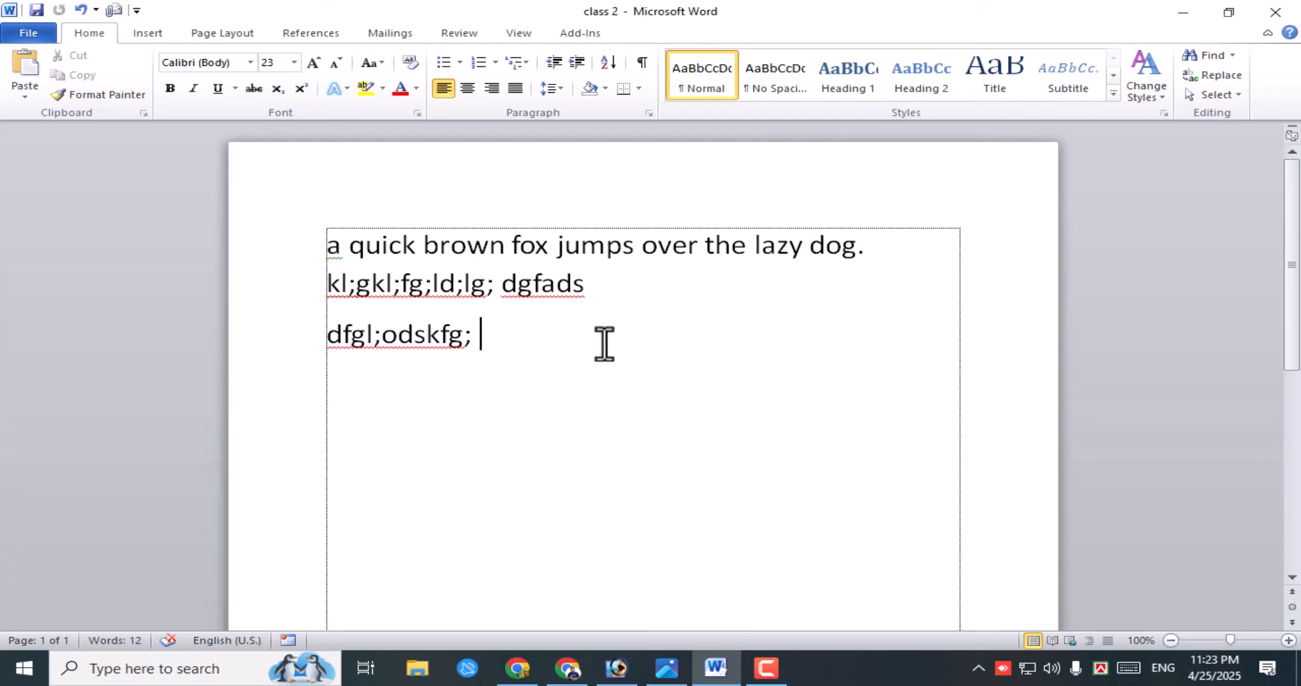
pyautogui.click(30, 34)
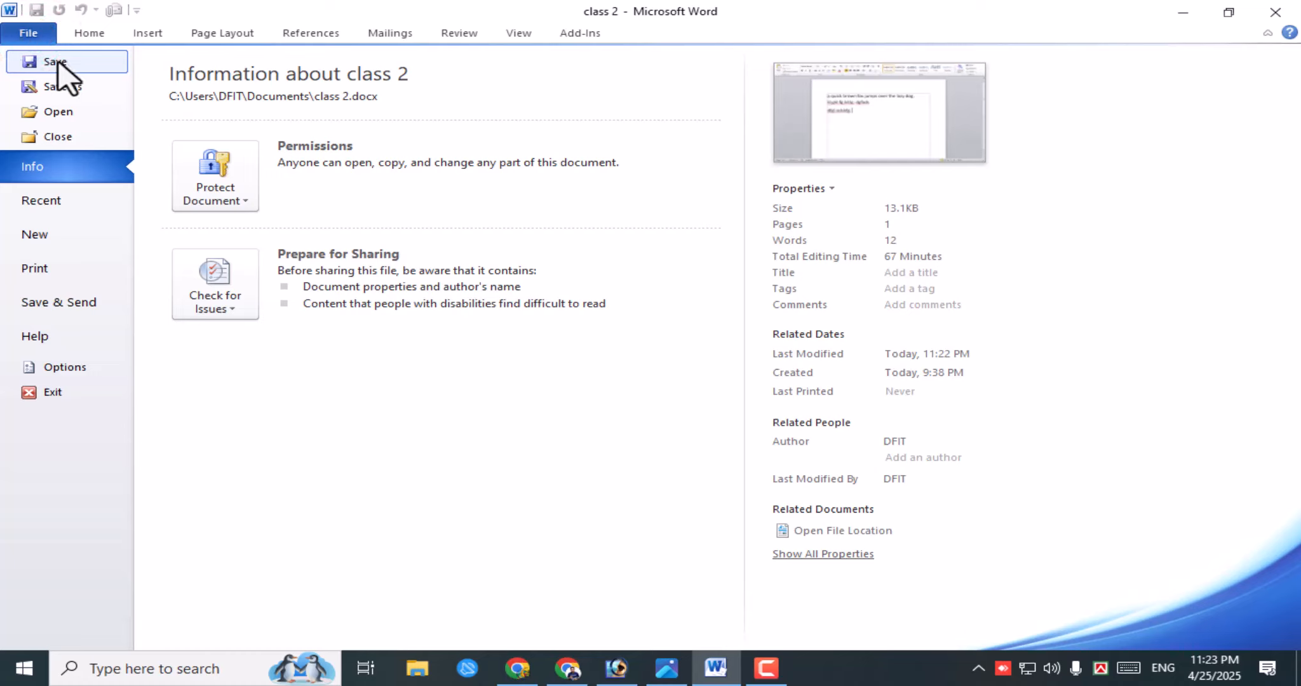
pyautogui.click(64, 62)
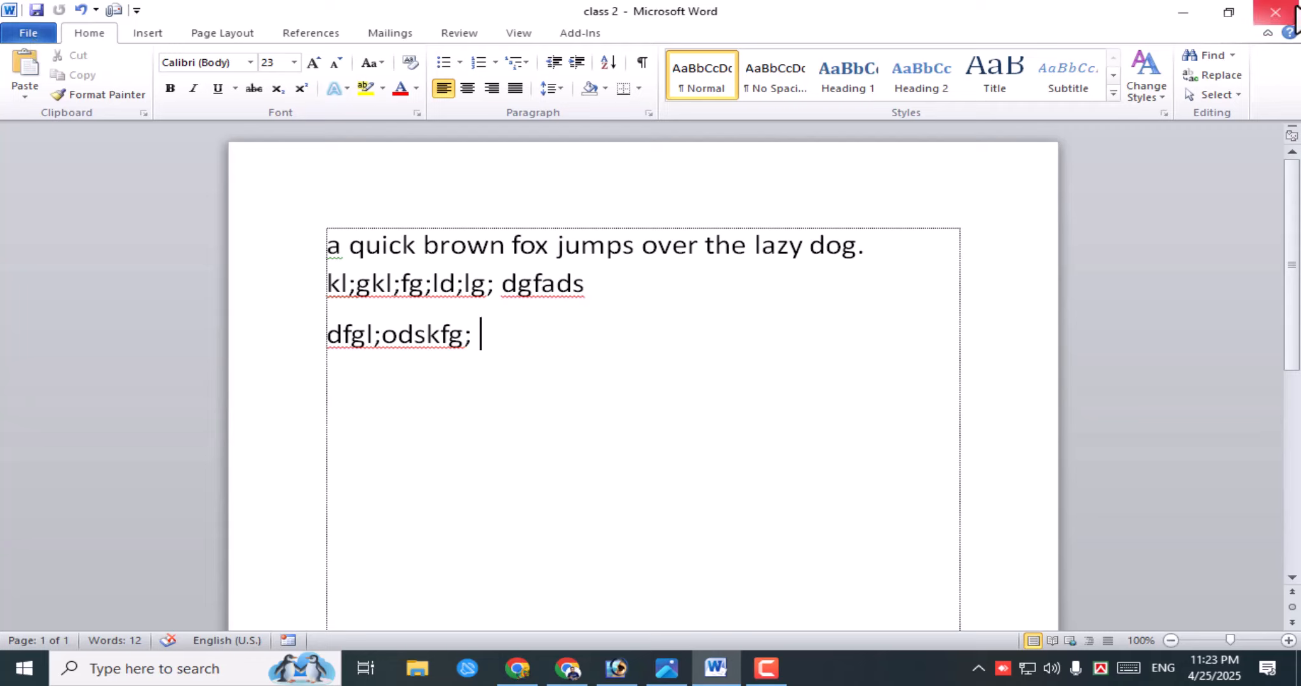
# - Close Word, minimize Chrome, and relaunch Microsoft Word from Start to get an empty Document1
pyautogui.click(1280, 19)
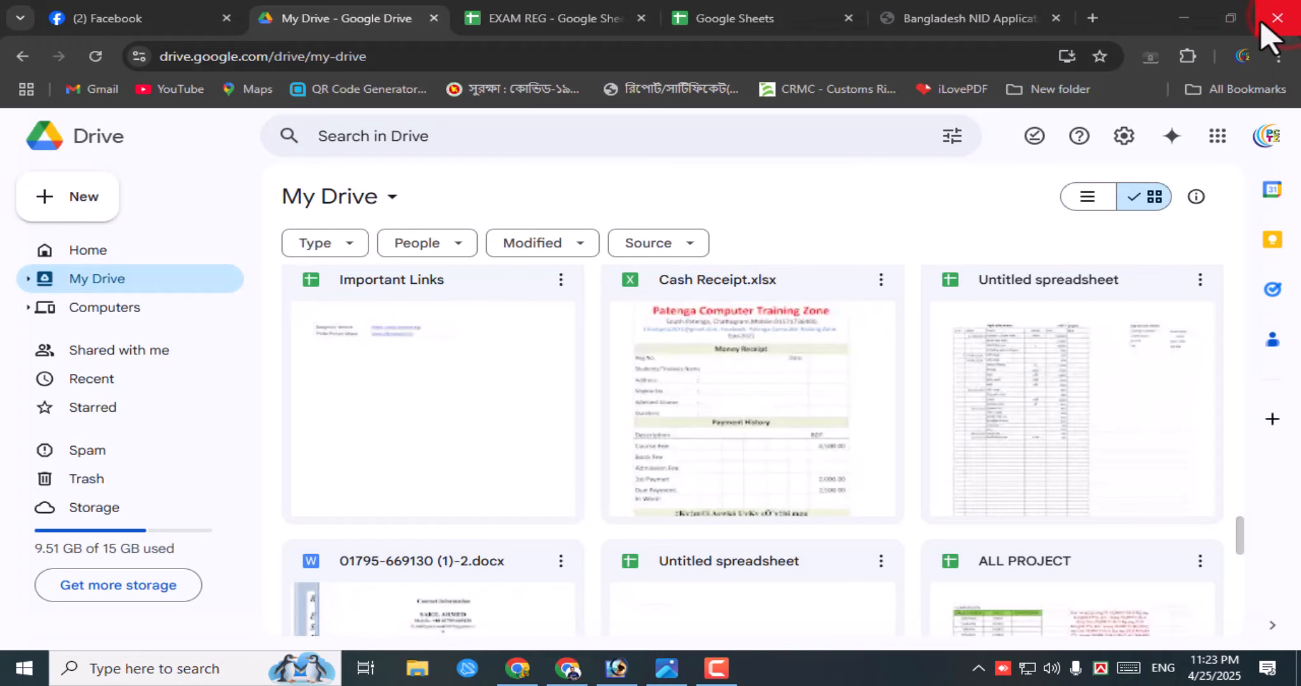
pyautogui.click(1193, 21)
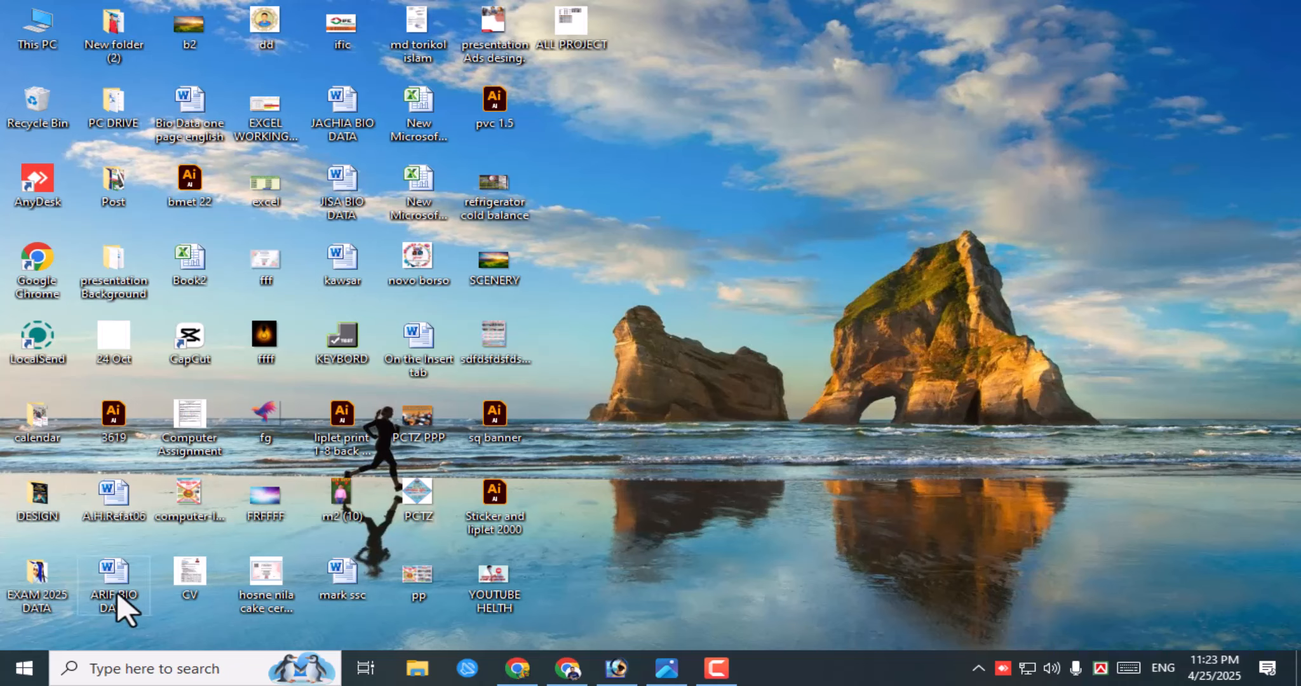
pyautogui.click(25, 669)
pyautogui.click(372, 505)
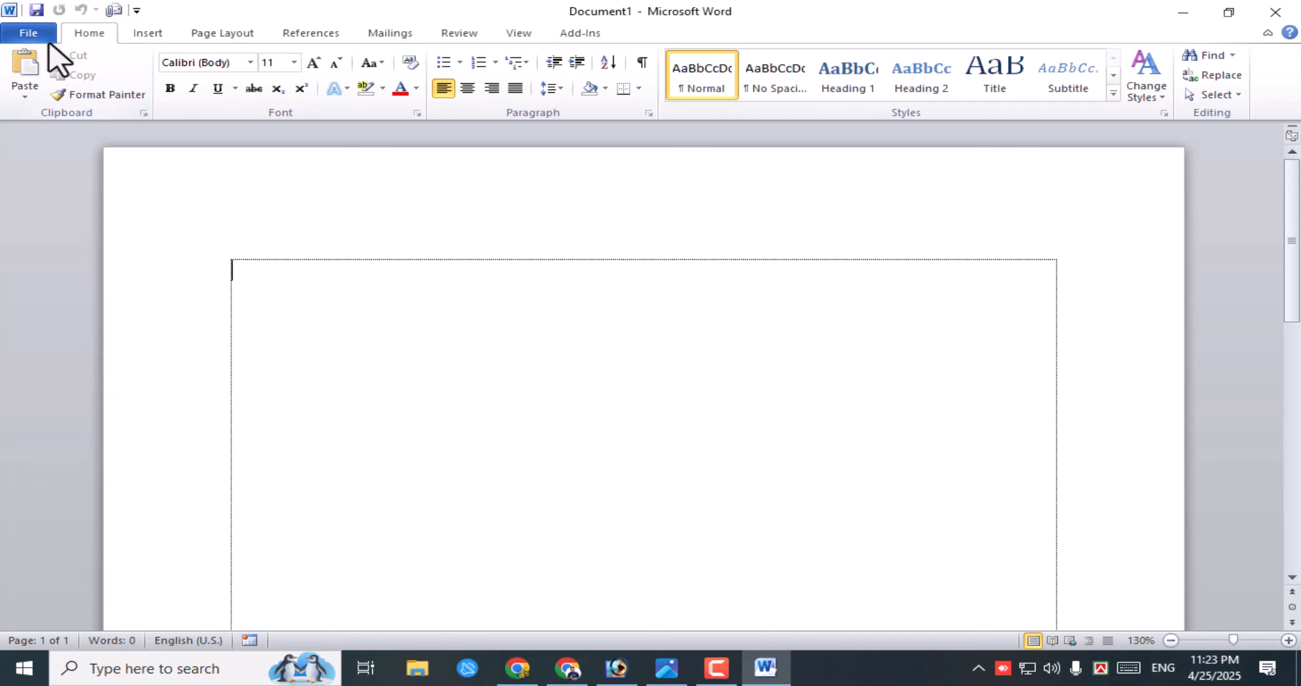
# - Open class 2 from the Recent Documents list under File > Recent
pyautogui.click(31, 35)
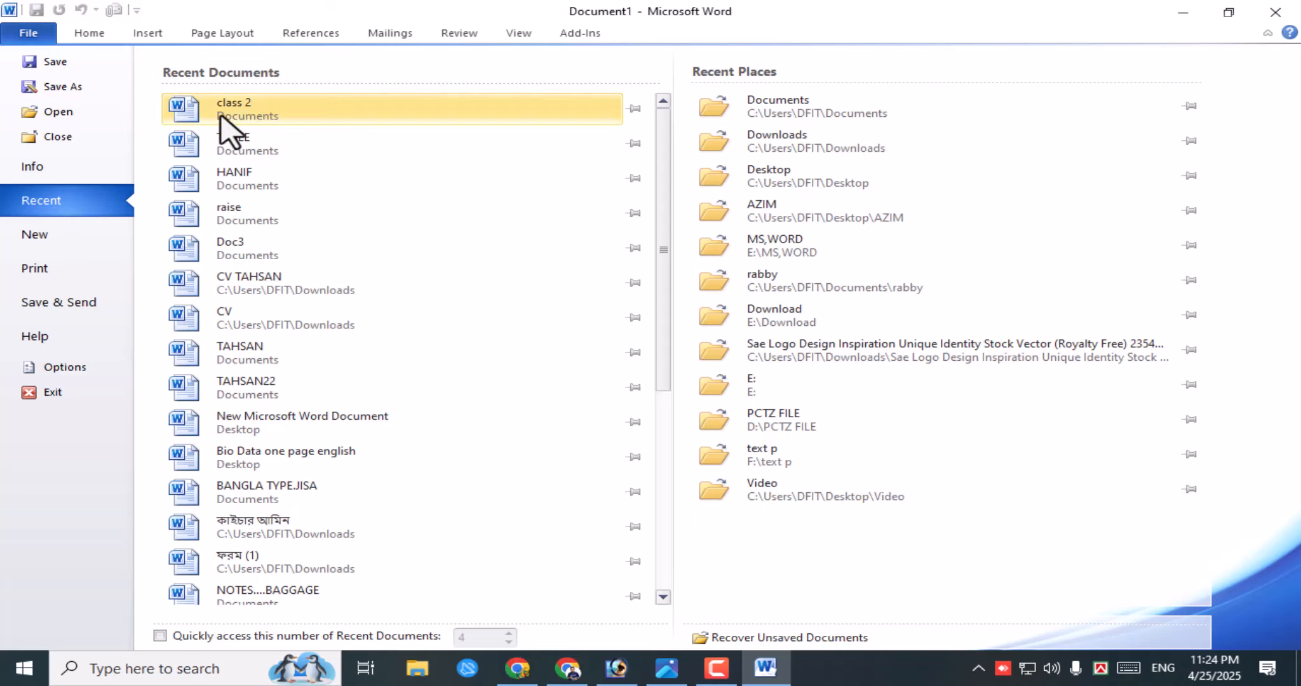
pyautogui.click(267, 111)
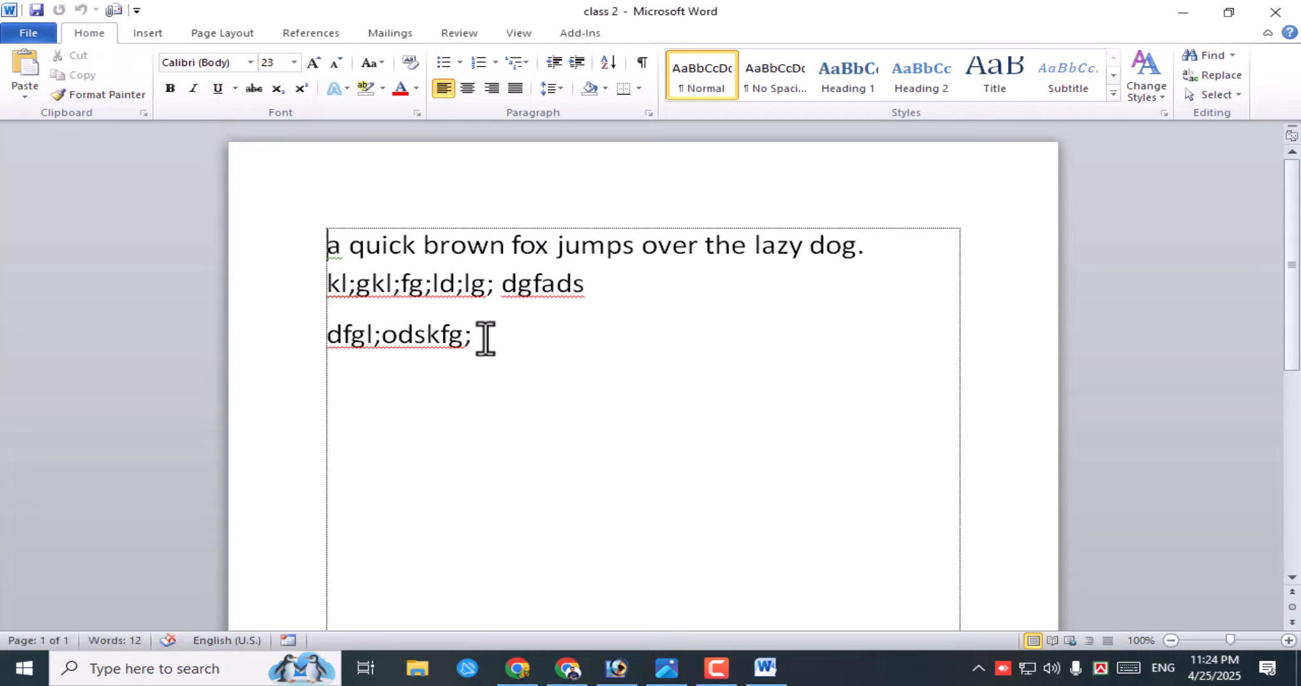
# - Close class 2 with File > Close, then exit Word from the window's X button
pyautogui.click(614, 12)
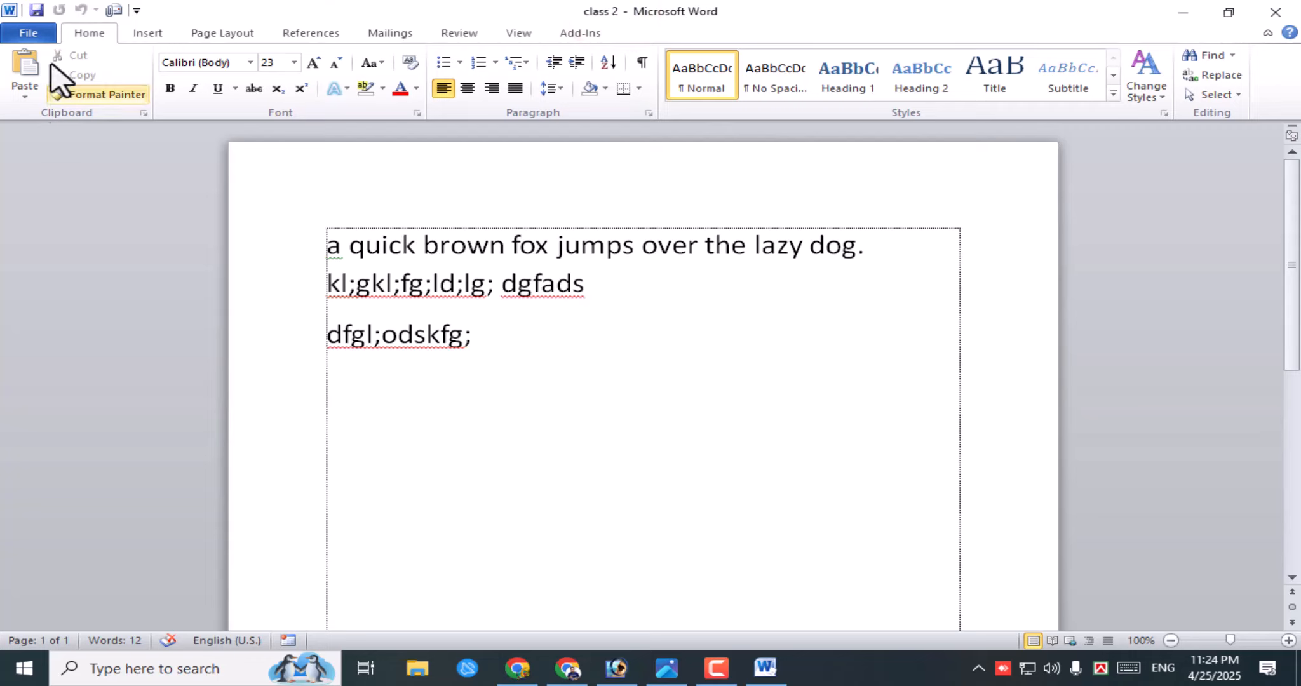
pyautogui.click(39, 36)
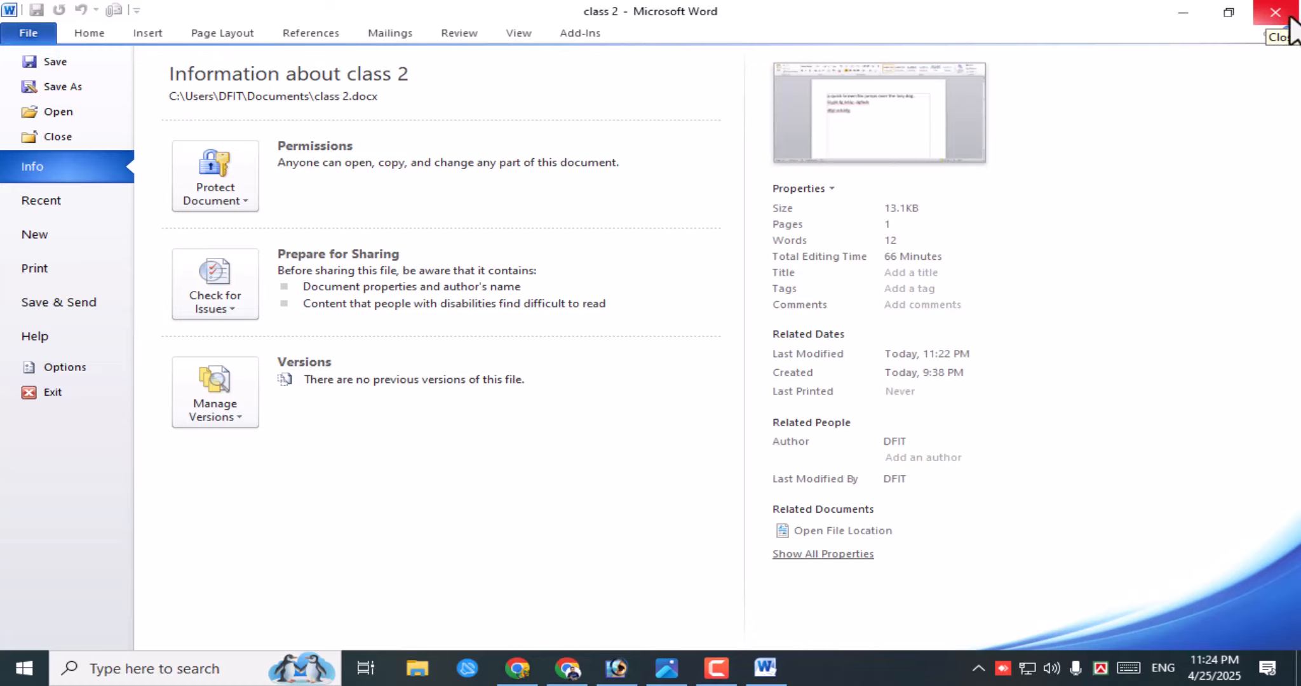
pyautogui.click(55, 136)
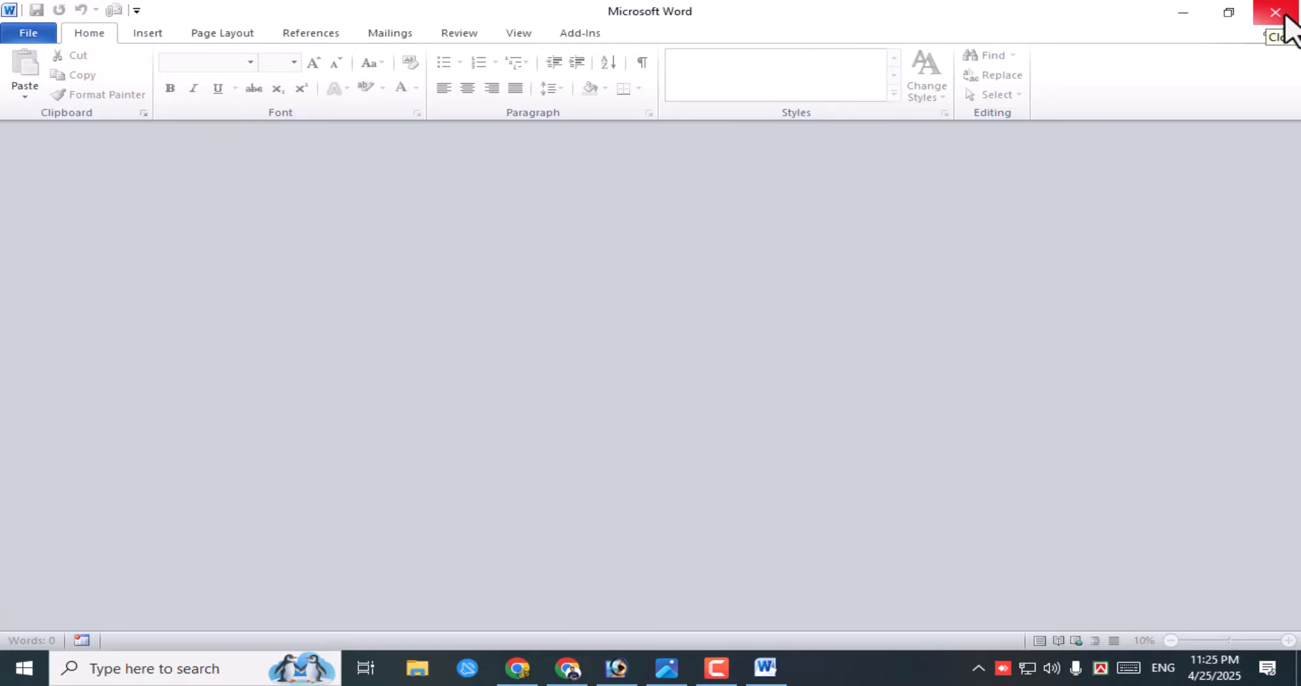
pyautogui.click(1276, 12)
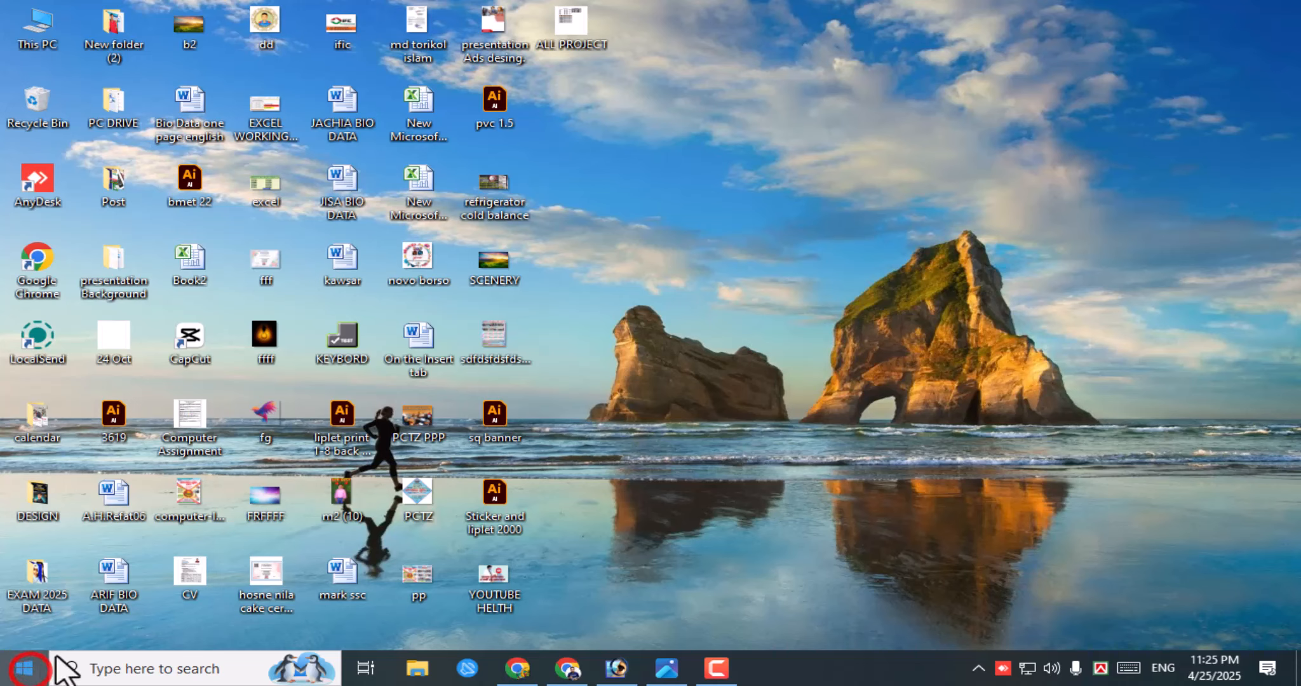
# - Relaunch Word 2010 from Start and display File > Recent, with class 2 listed first
pyautogui.click(28, 672)
pyautogui.click(389, 545)
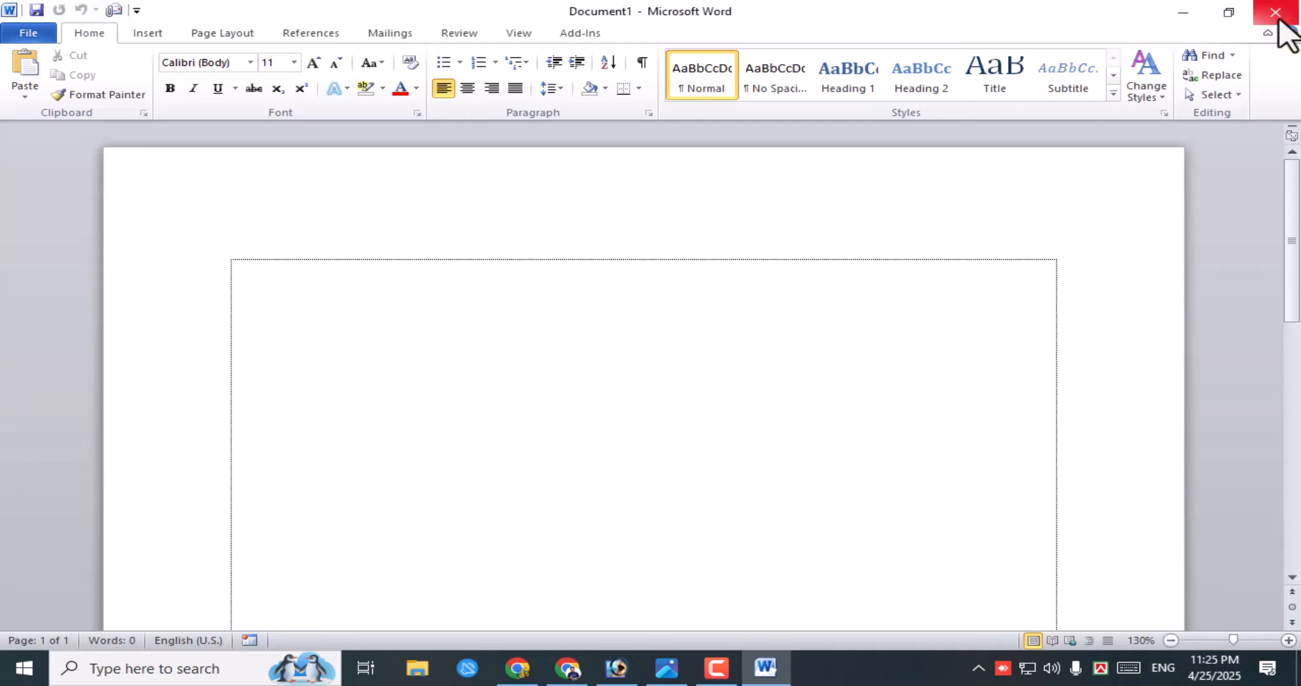
pyautogui.click(29, 33)
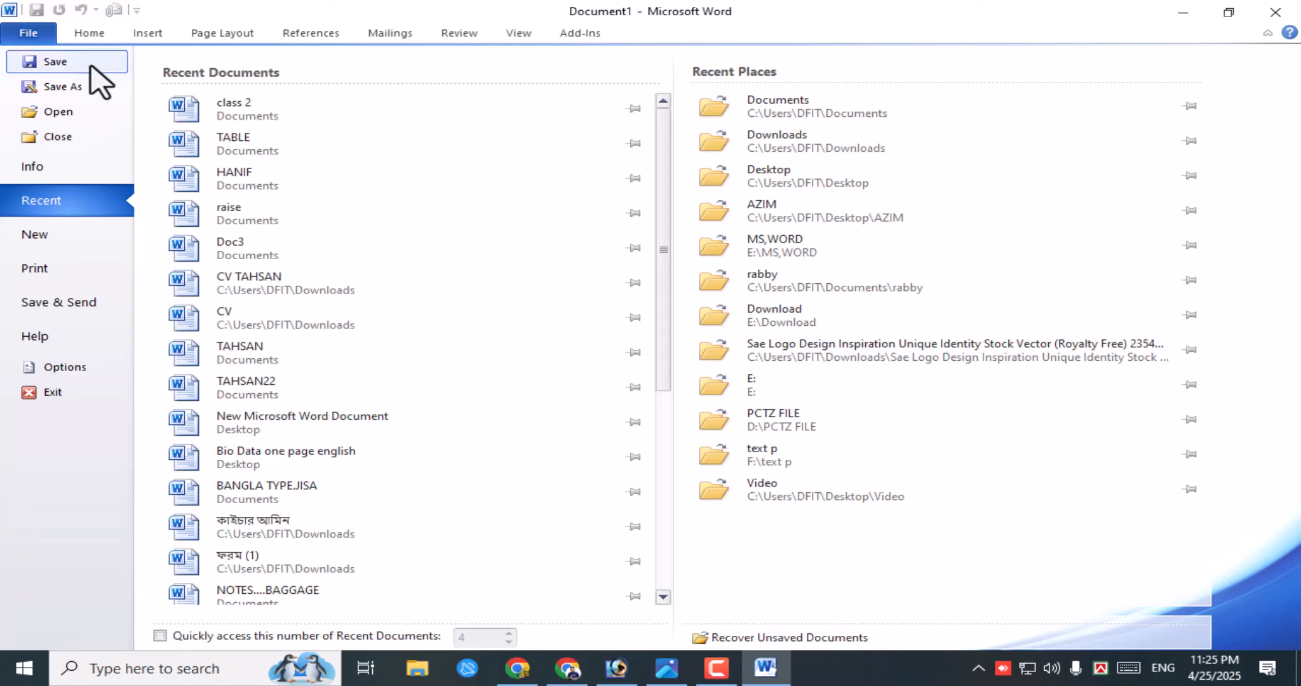
pyautogui.click(63, 204)
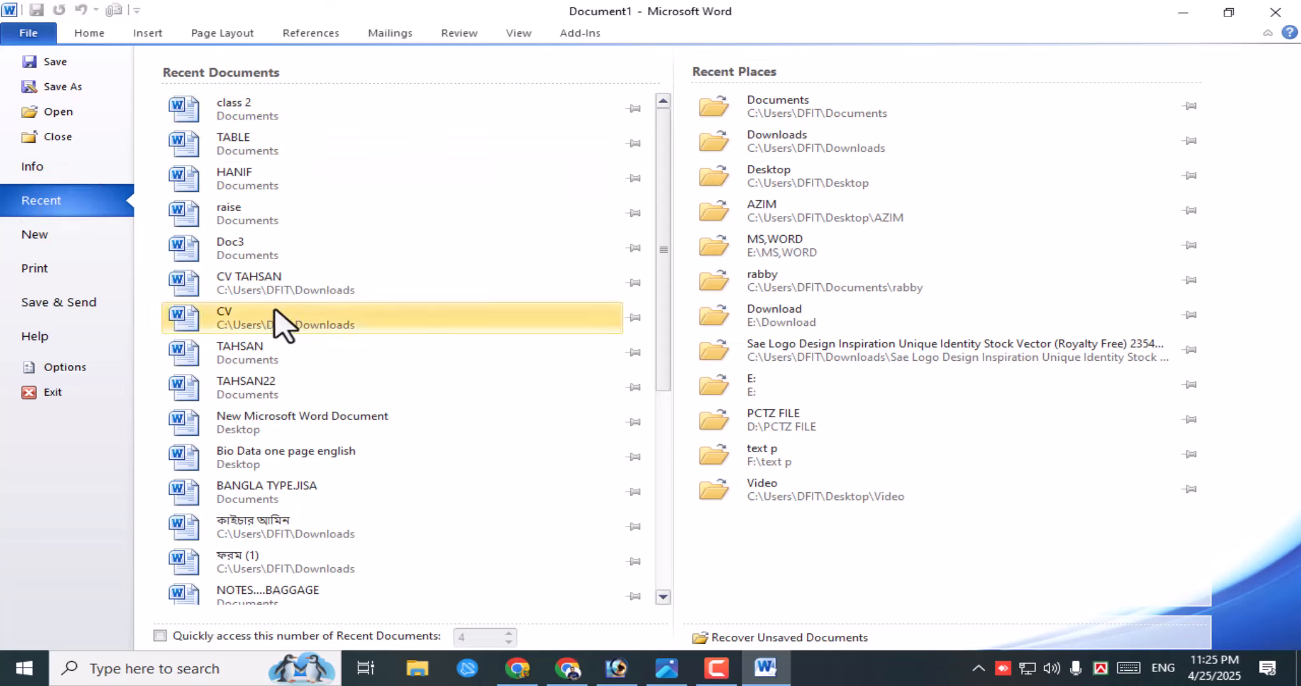
# - Bring up the Open dialog and browse the file list in the Documents folder
pyautogui.click(62, 115)
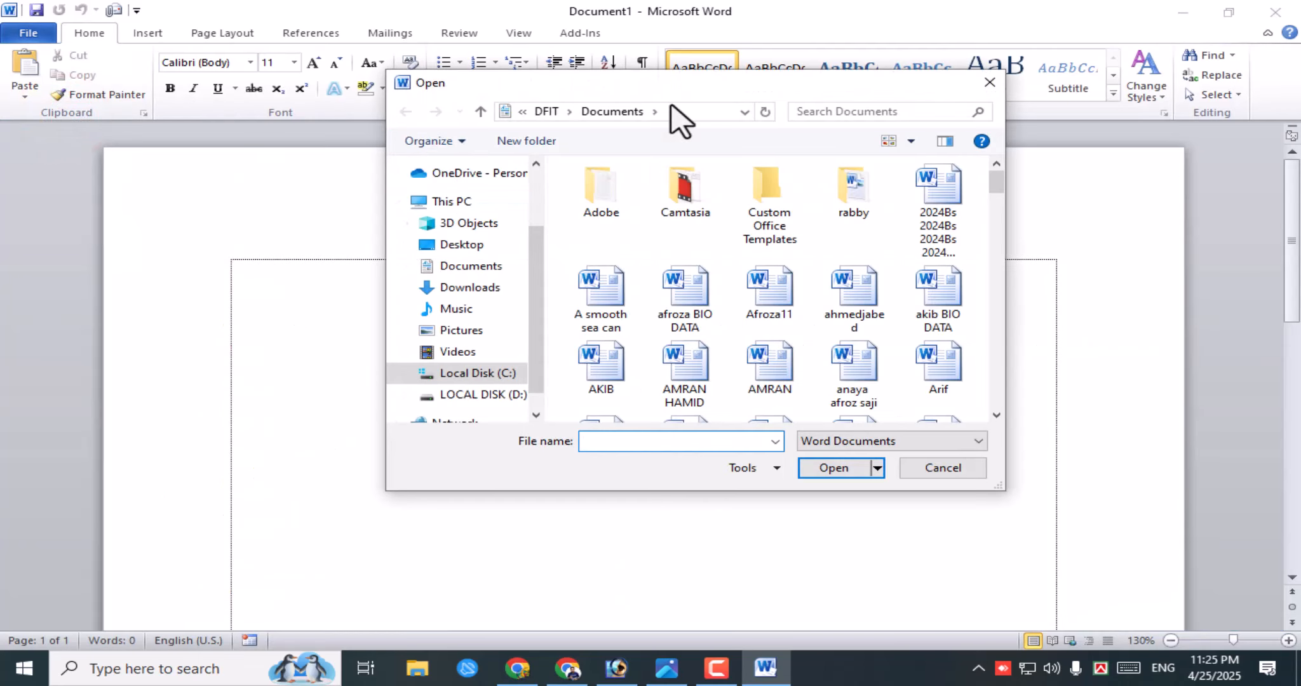
pyautogui.moveTo(672, 89); pyautogui.dragTo(485, 145)
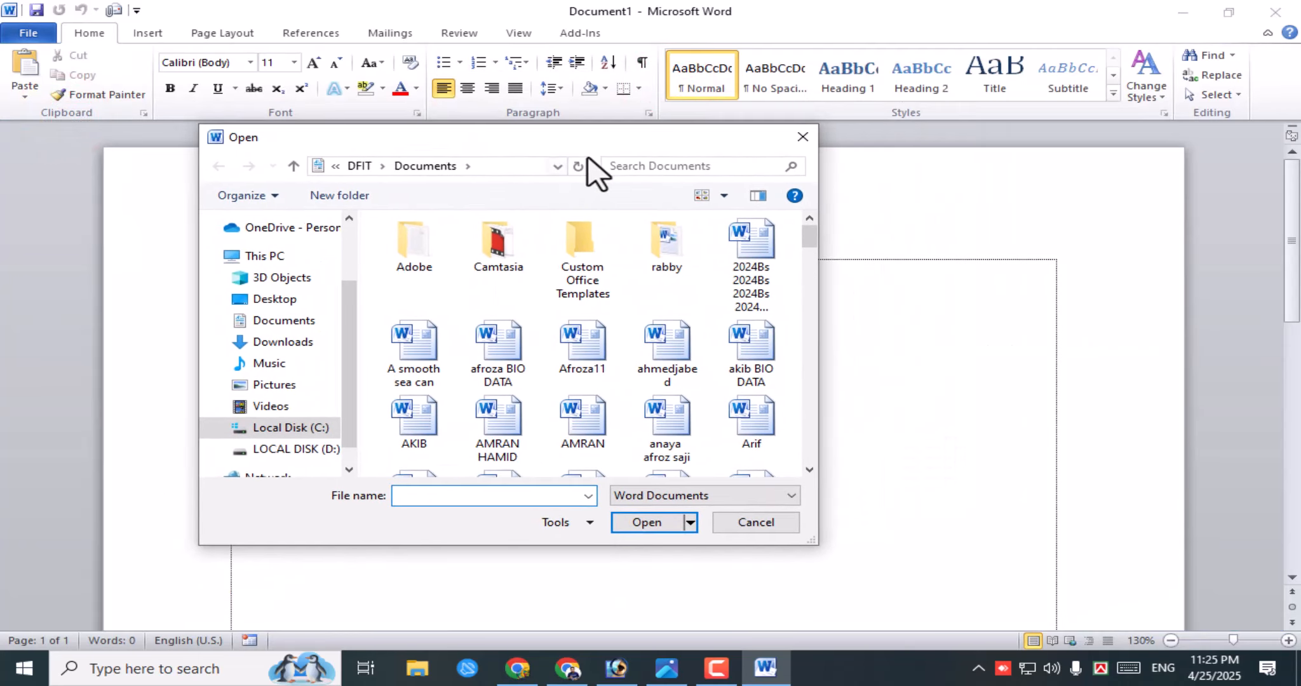
pyautogui.moveTo(571, 144); pyautogui.dragTo(640, 135)
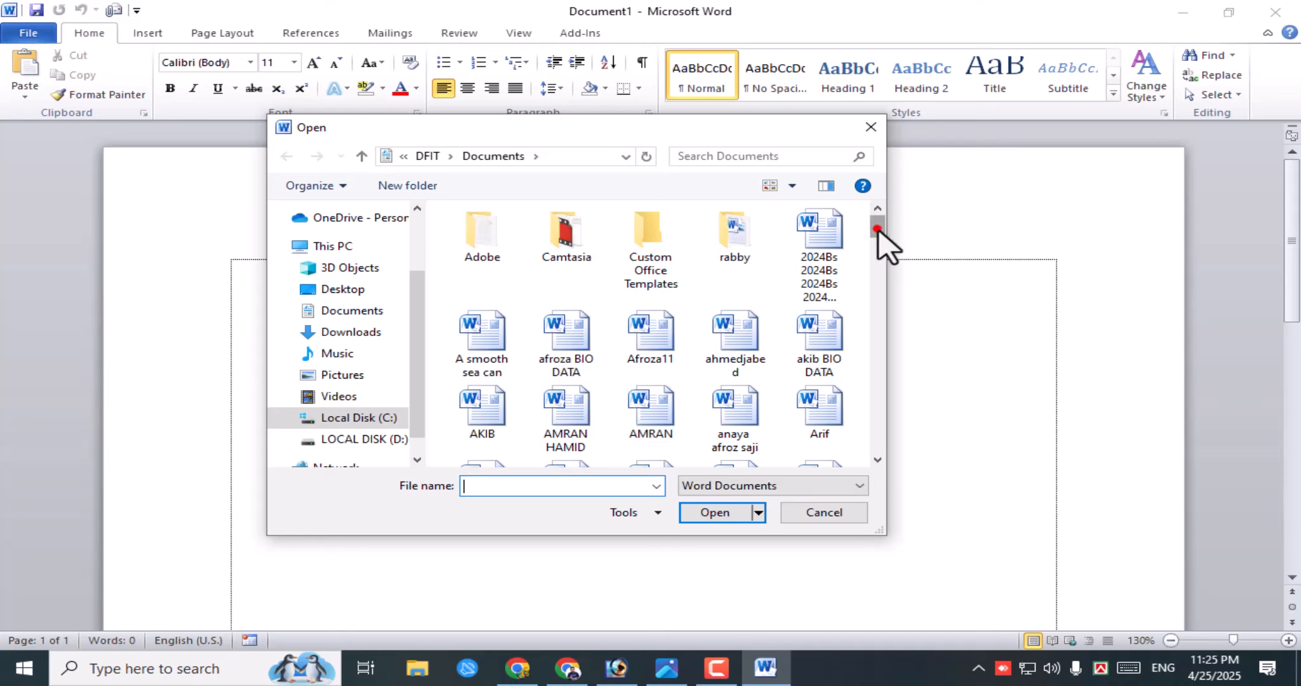
pyautogui.moveTo(878, 228); pyautogui.dragTo(880, 299)
pyautogui.scroll(-2, 683, 372)
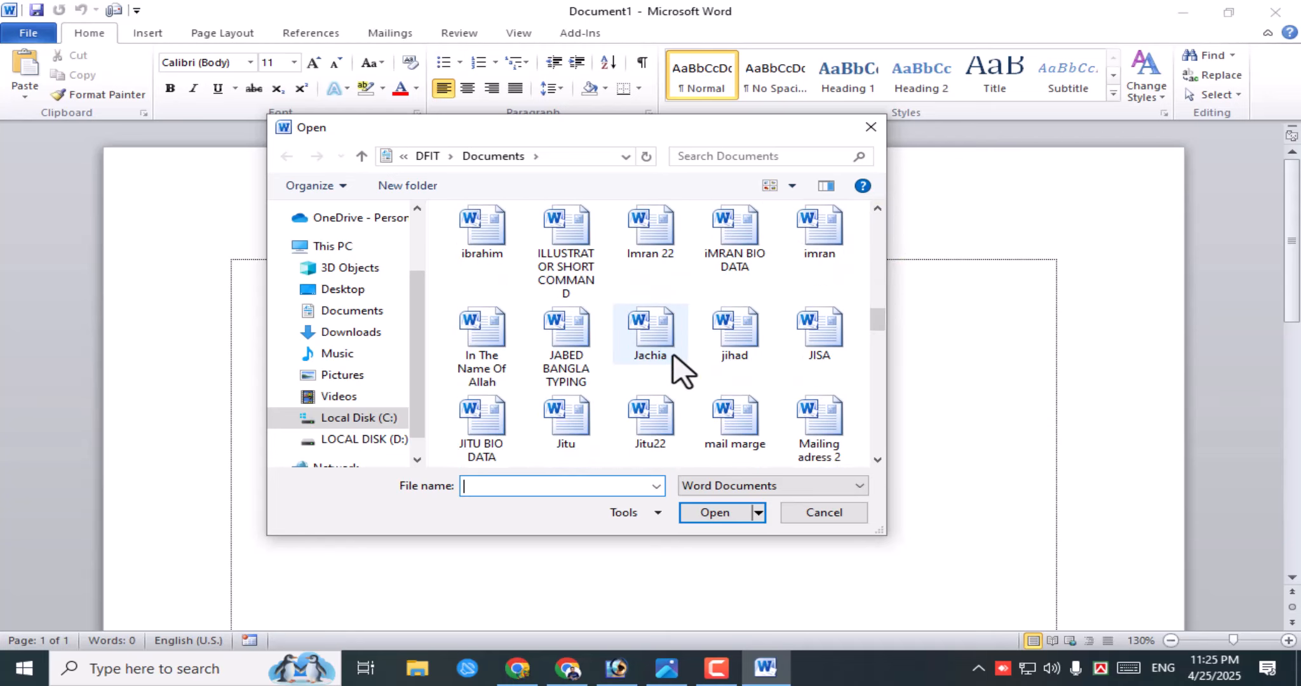
pyautogui.scroll(-15, 683, 372)
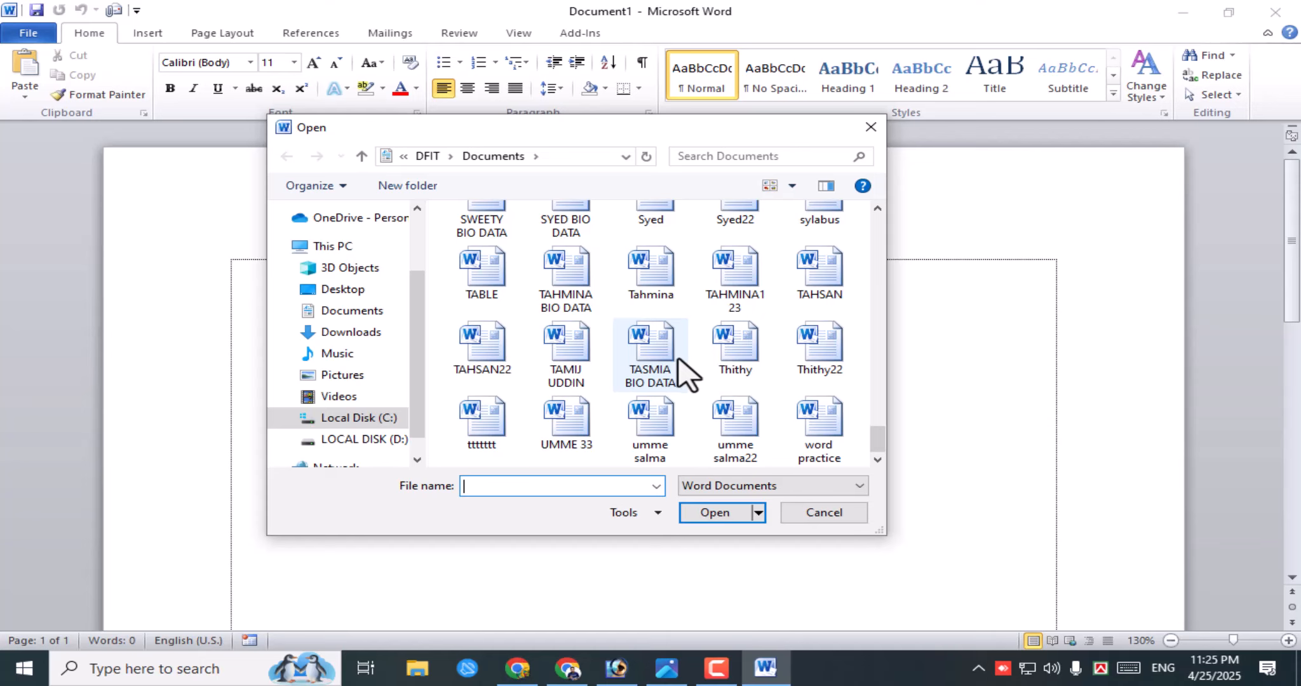
pyautogui.scroll(15, 683, 371)
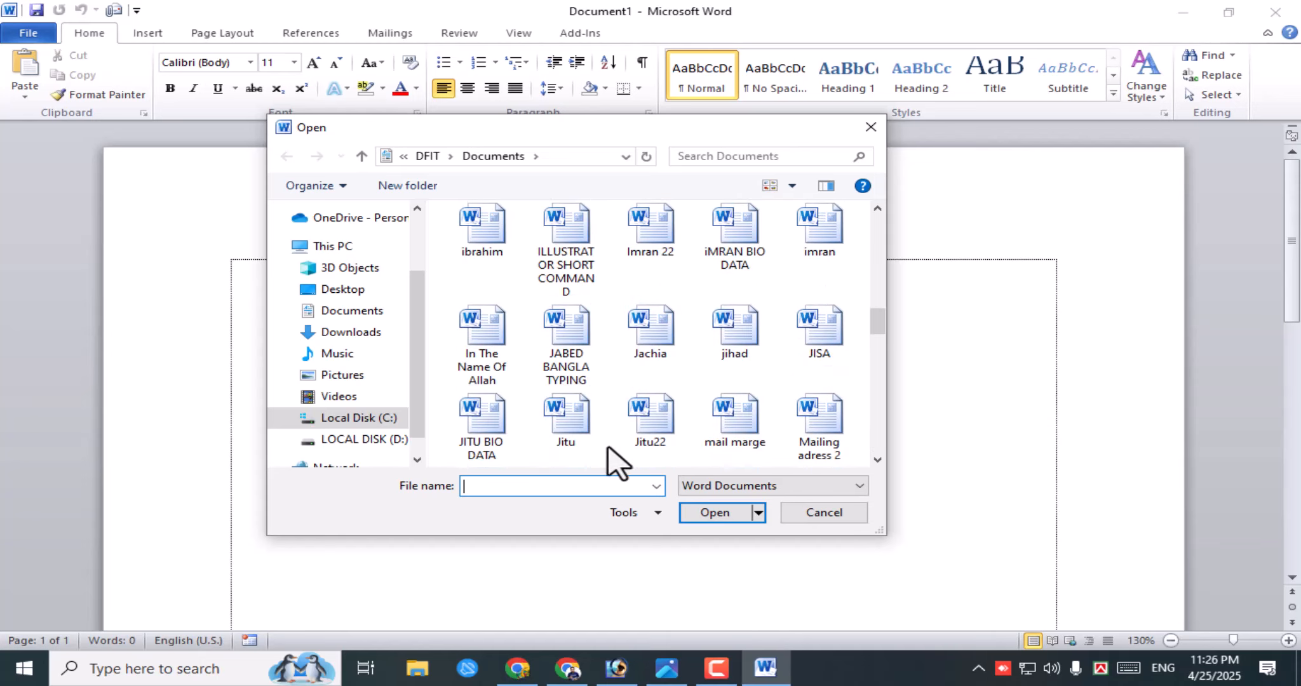
# - Find and select class 2 among the Documents files, then open it
pyautogui.click(650, 328)
pyautogui.click(583, 328)
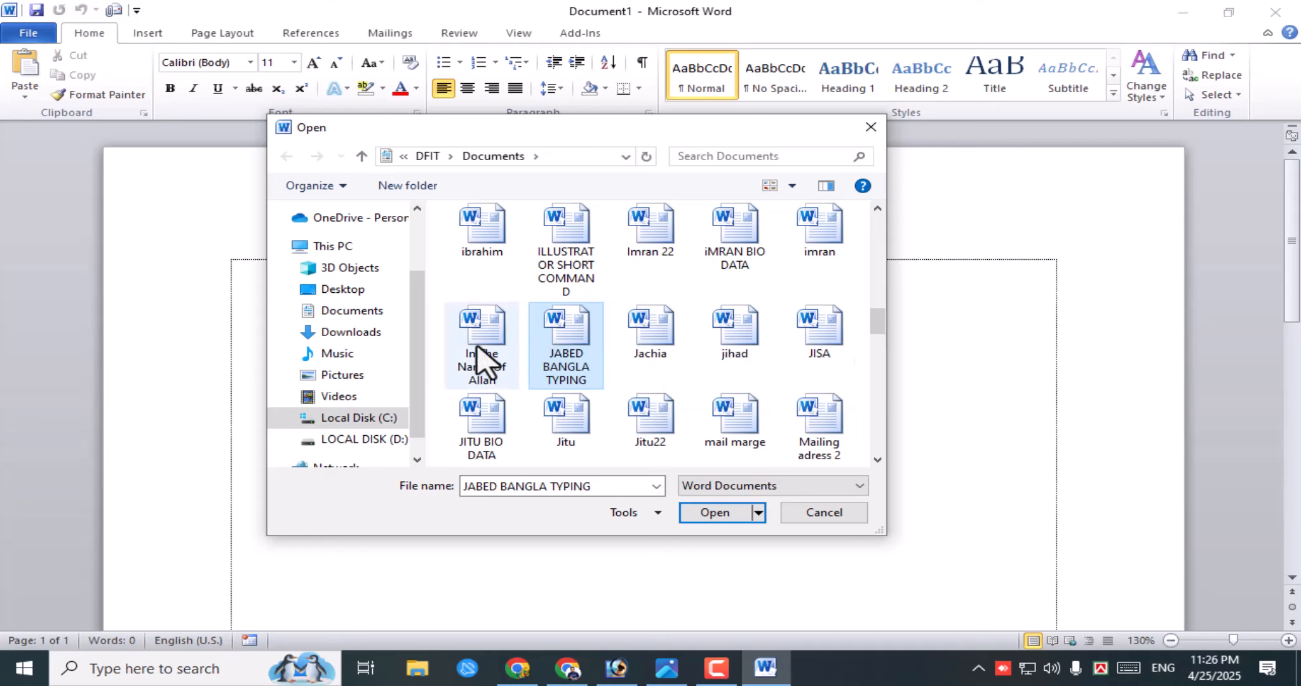
pyautogui.click(781, 155)
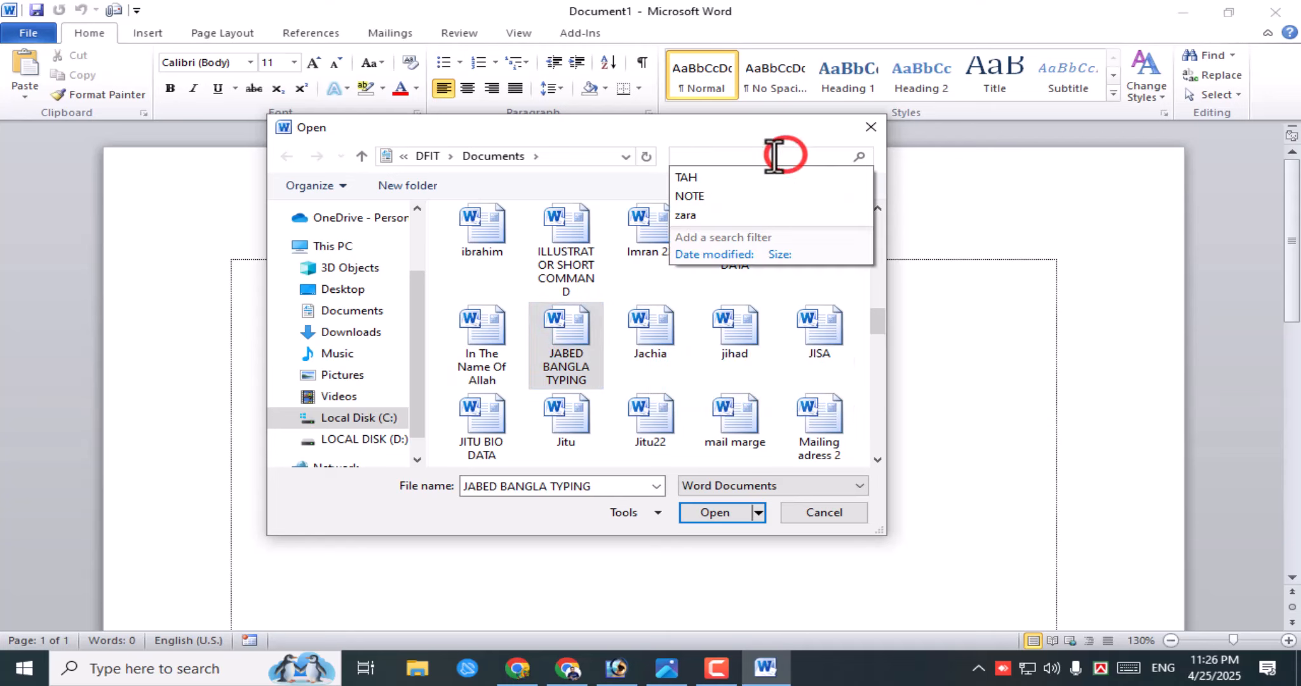
pyautogui.click(647, 333)
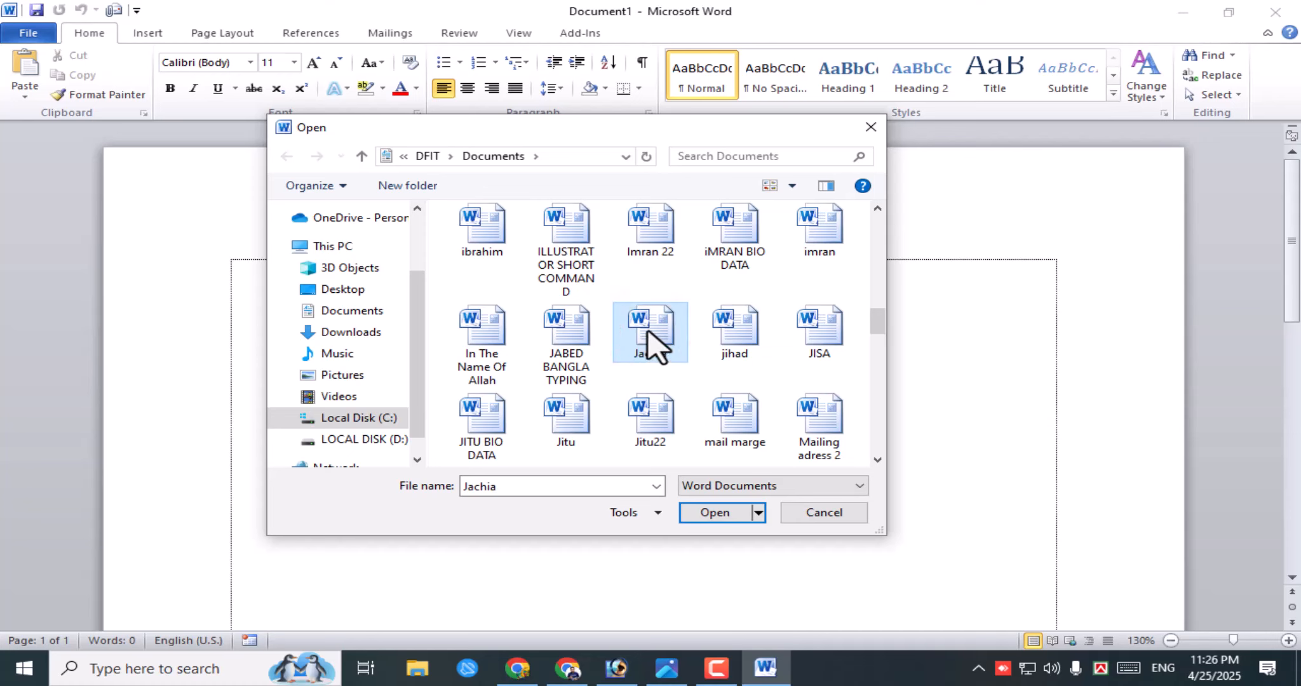
pyautogui.scroll(10, 654, 346)
pyautogui.press('Up')
pyautogui.press('Up')
pyautogui.press('Up')
pyautogui.press('Up')
pyautogui.press('Up')
pyautogui.press('Up')
pyautogui.press('Up')
pyautogui.press('Up')
pyautogui.press('Up')
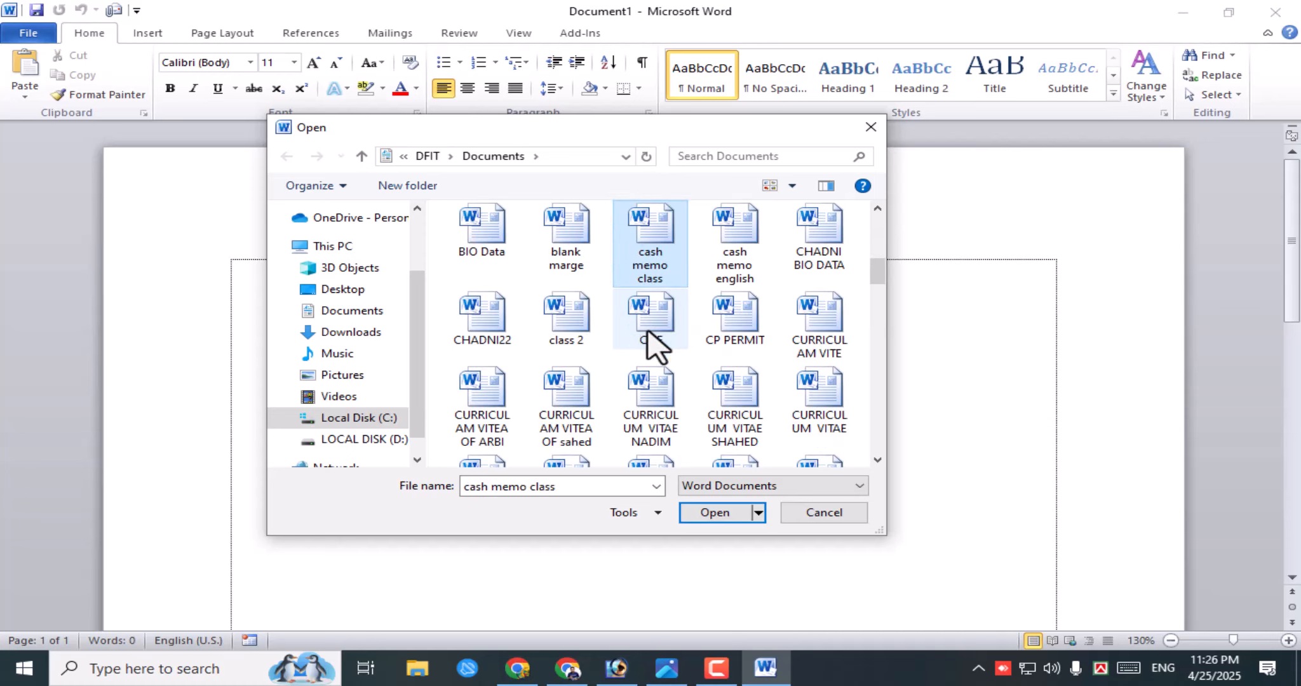
pyautogui.press('Right')
pyautogui.press('Right')
pyautogui.press('Right')
pyautogui.press('Right')
pyautogui.press('Right')
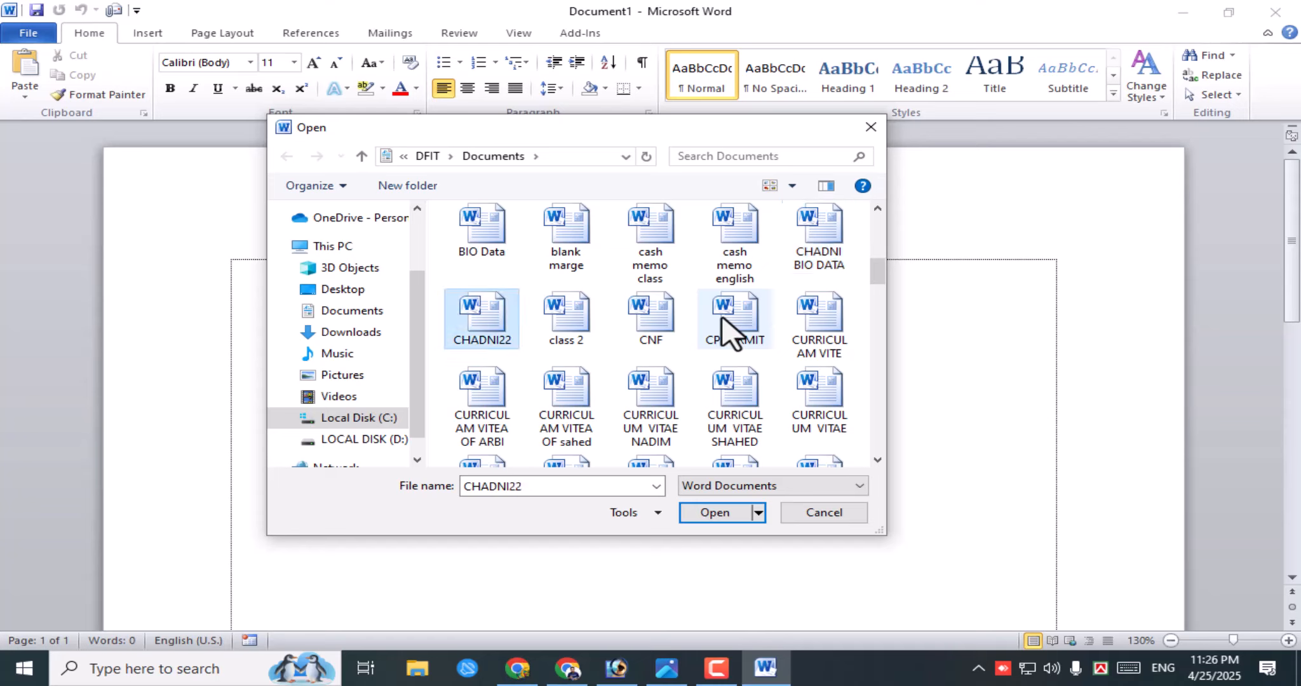
pyautogui.click(572, 321)
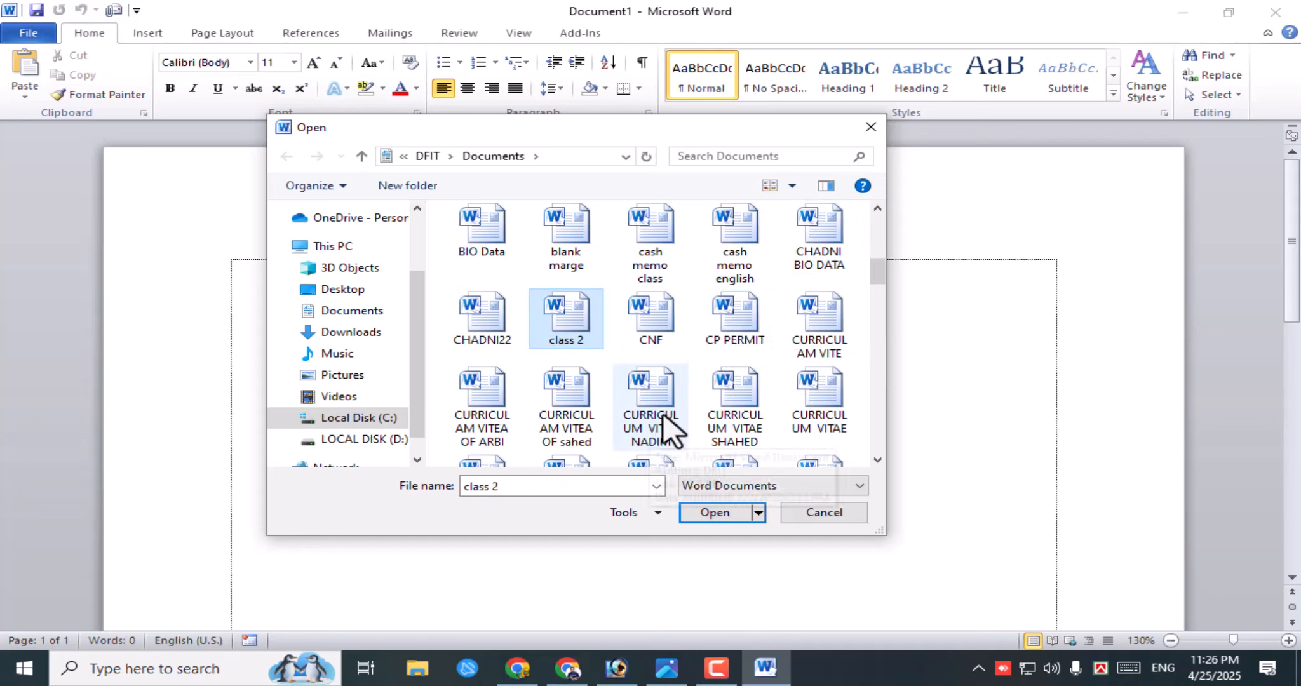
pyautogui.click(706, 512)
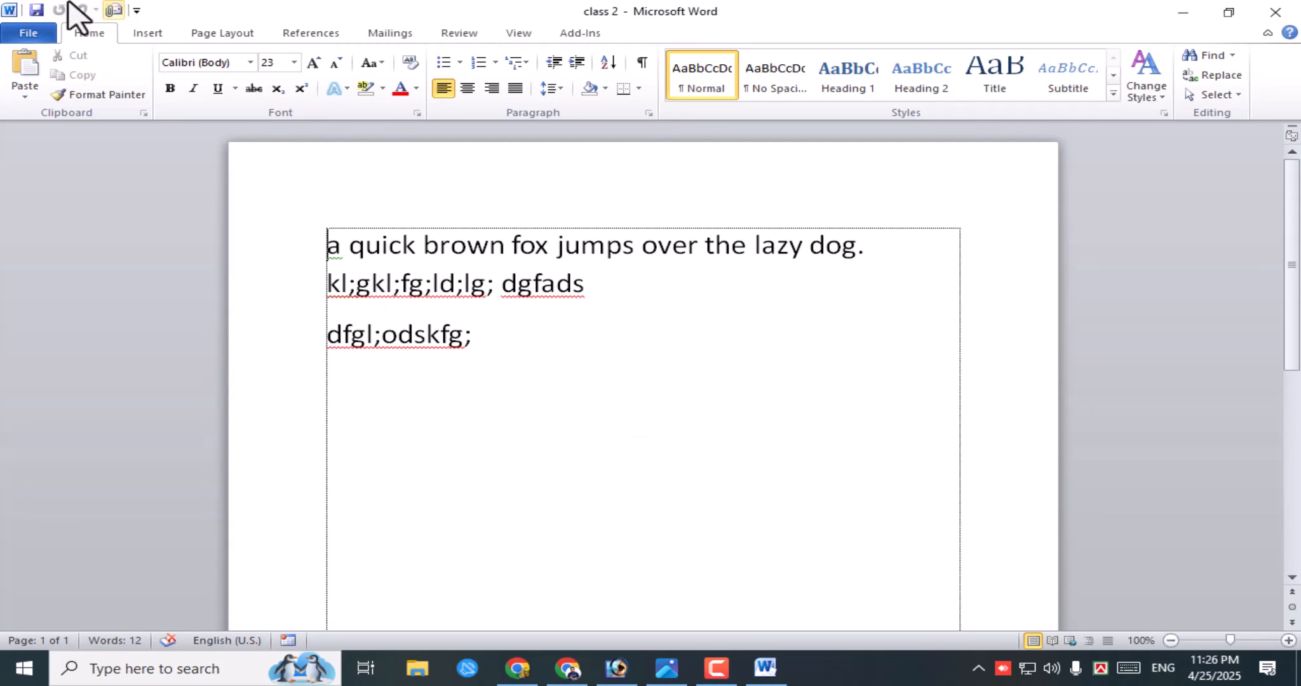
pyautogui.click(33, 35)
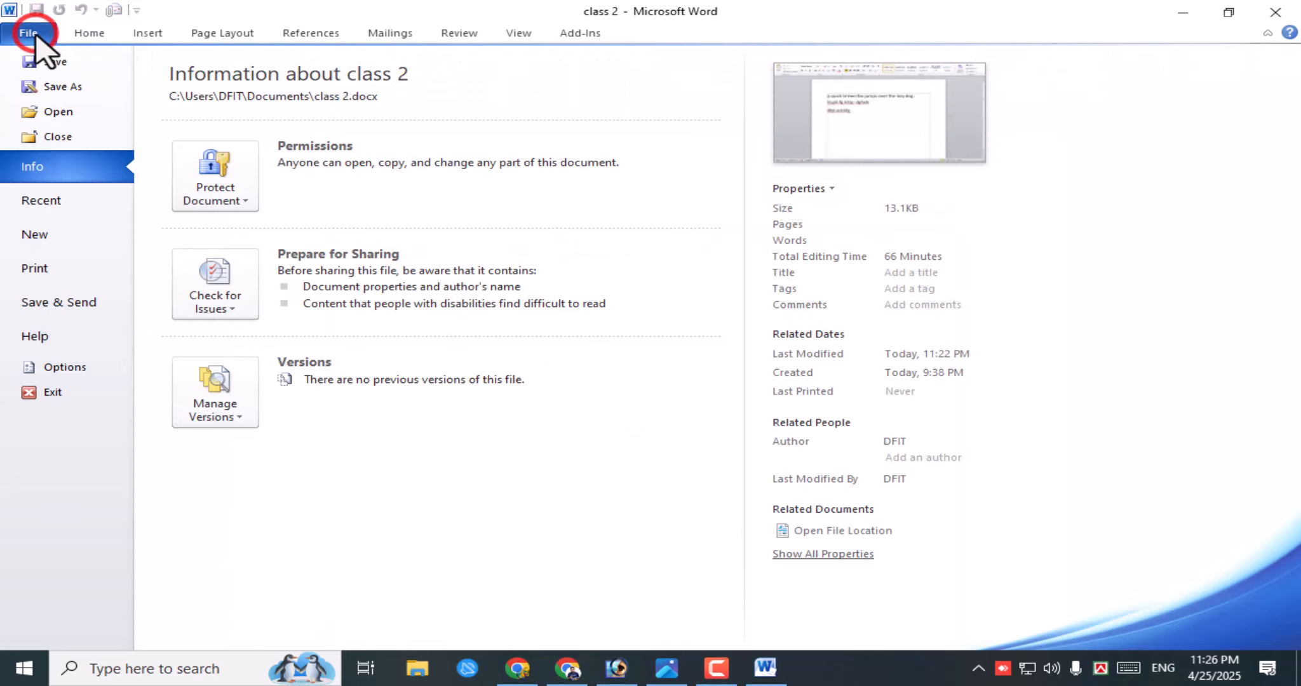
pyautogui.click(65, 202)
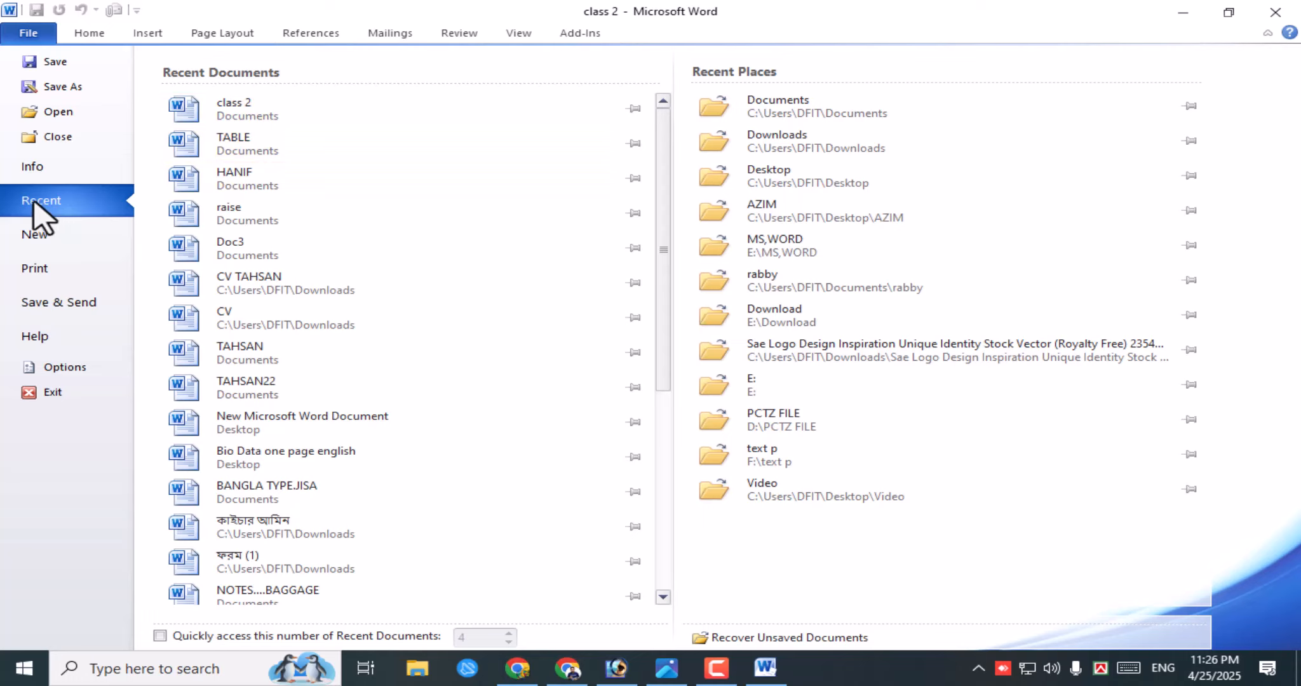
pyautogui.click(83, 113)
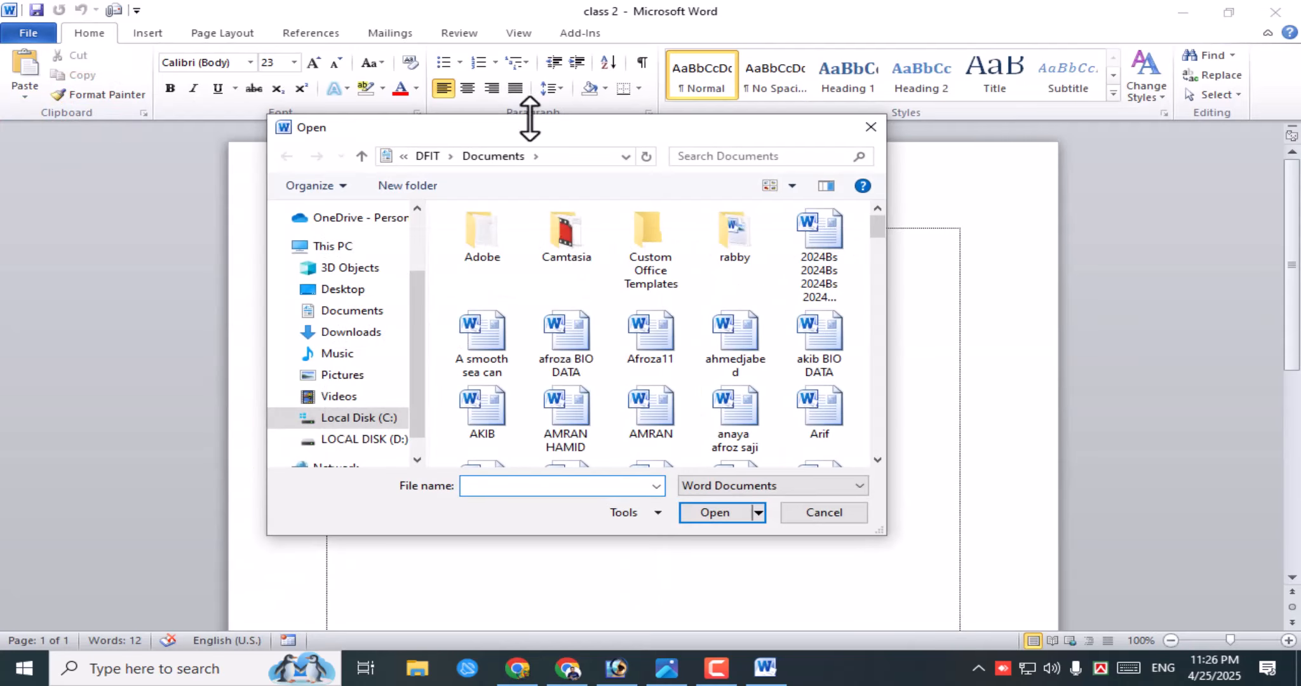
pyautogui.click(749, 340)
pyautogui.click(650, 343)
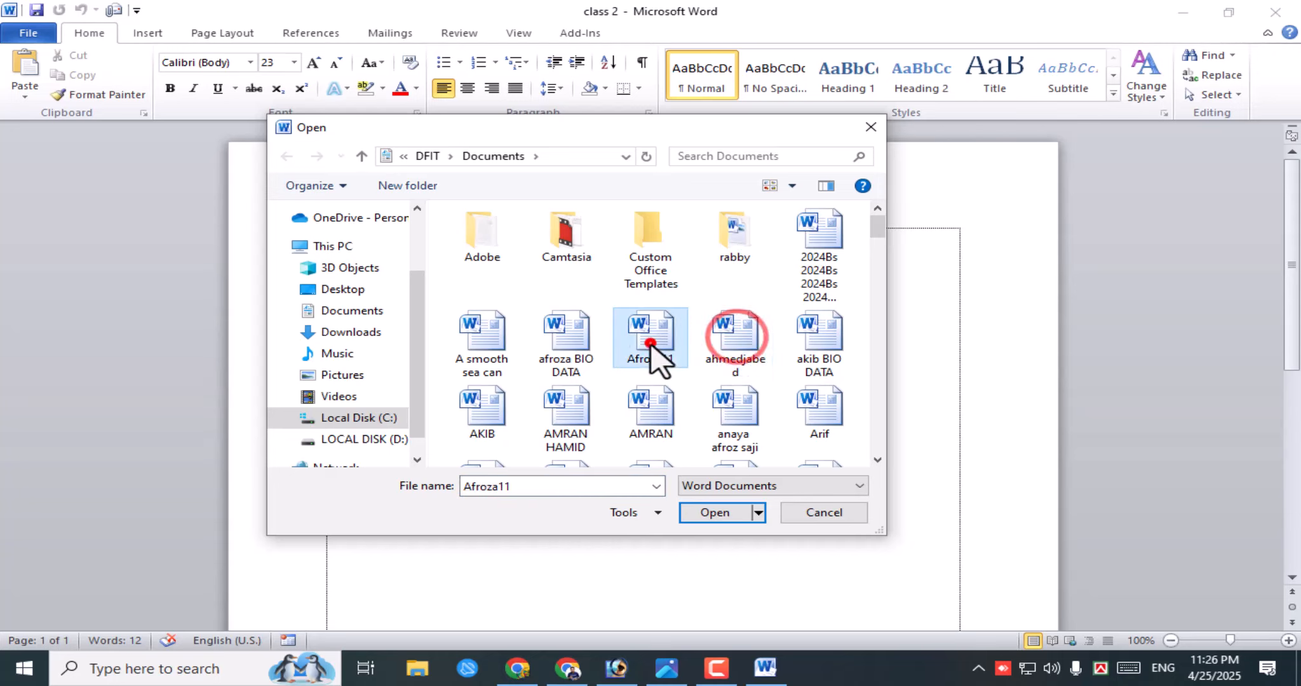
pyautogui.click(838, 516)
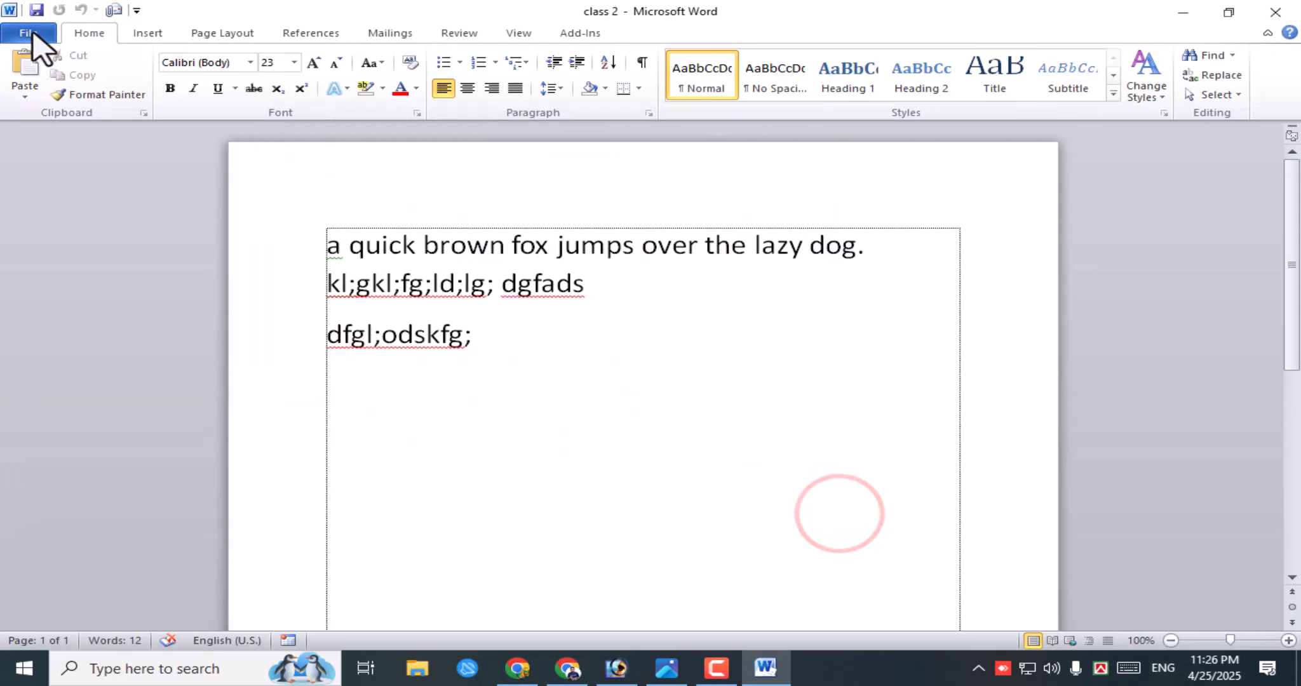
# - Place the cursor after 'dgfads' and save class 2 with File > Save
pyautogui.click(29, 33)
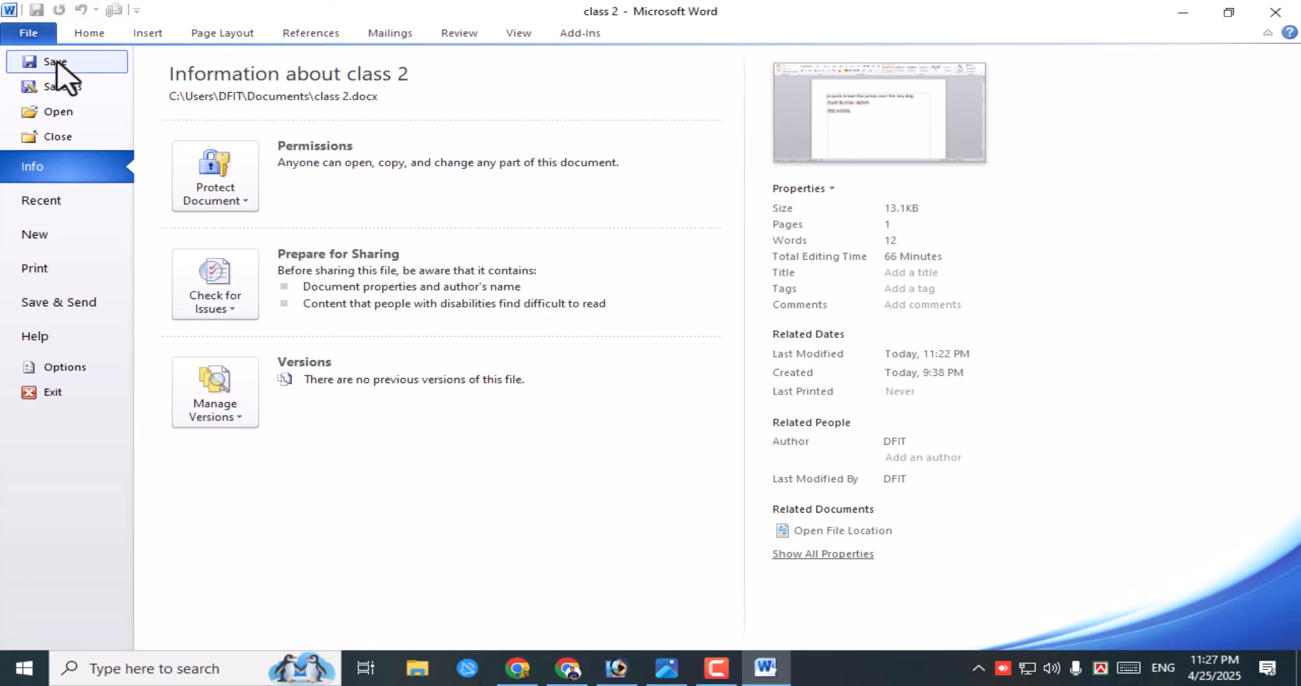
pyautogui.click(89, 32)
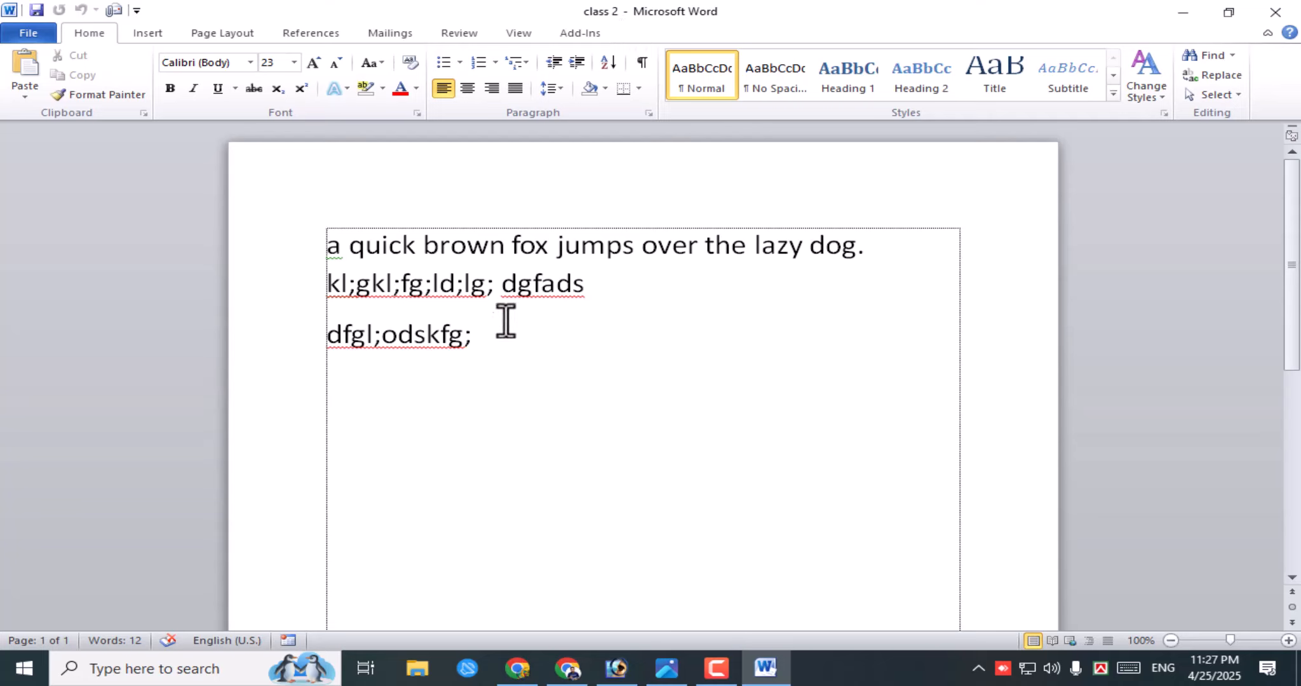
pyautogui.click(503, 343)
pyautogui.click(608, 292)
pyautogui.click(29, 27)
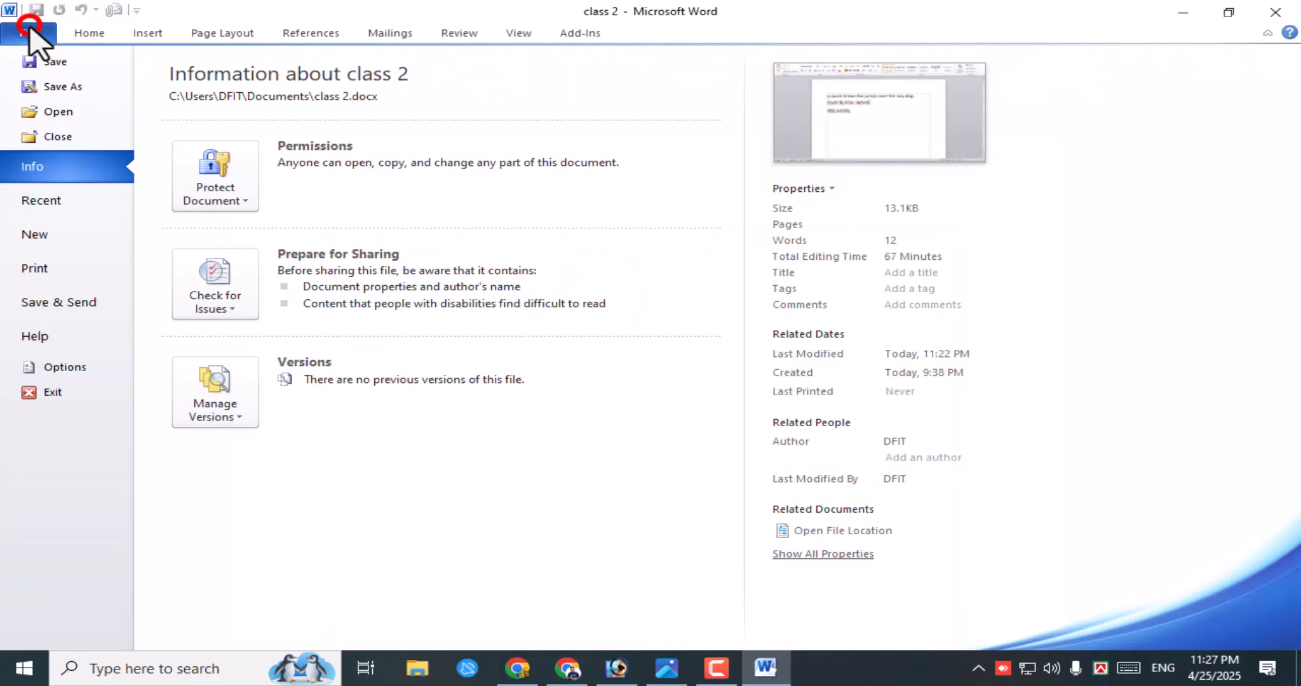
pyautogui.click(57, 61)
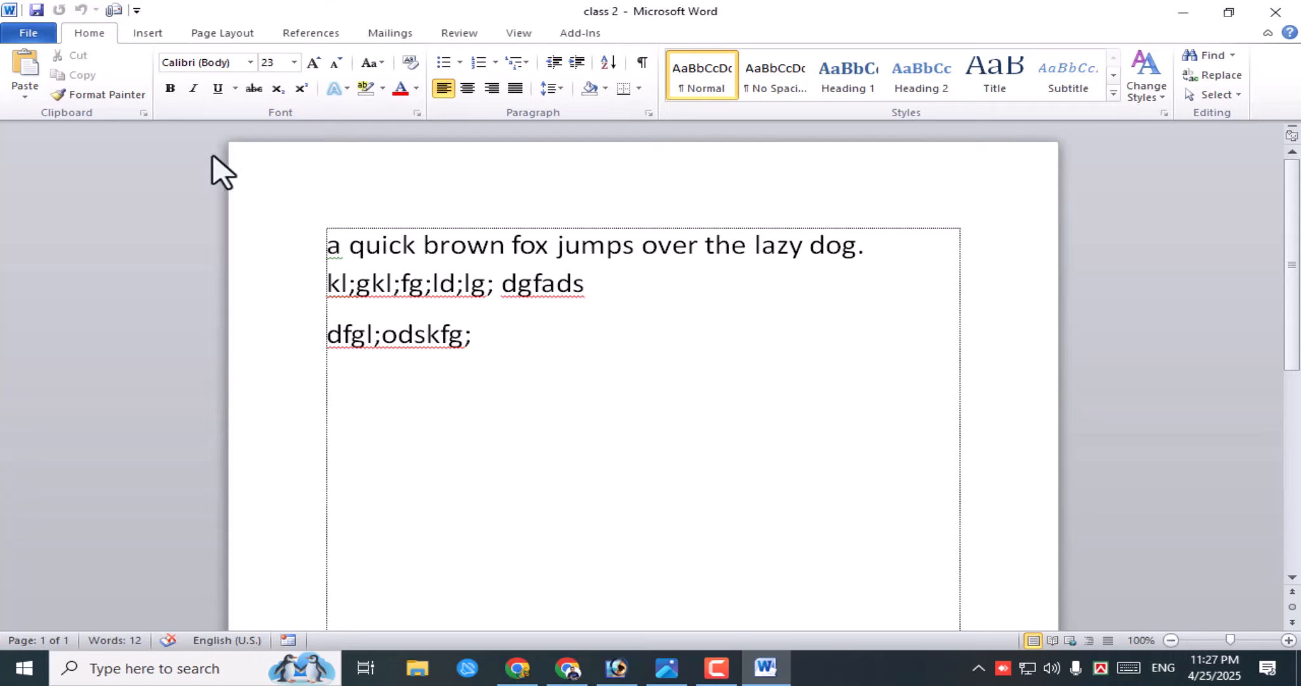
pyautogui.click(28, 32)
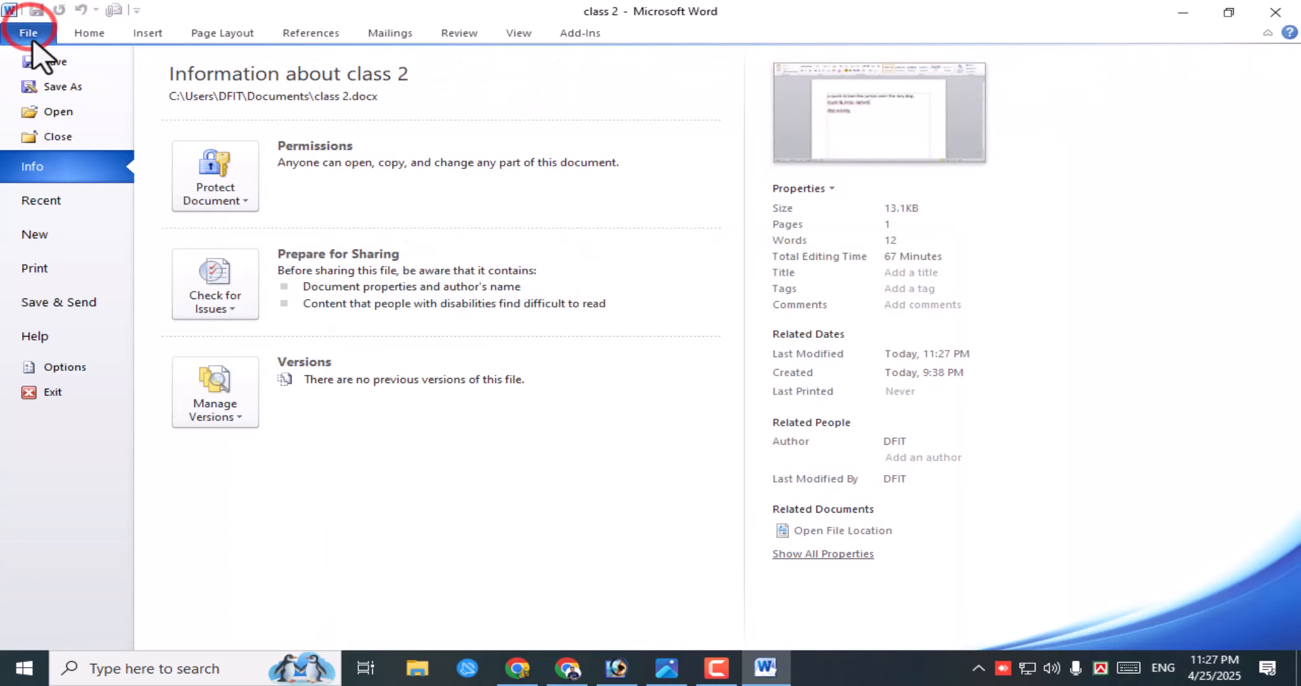
# - Save a copy of the document in Documents as 'class 123.docx' through Save As
pyautogui.click(63, 87)
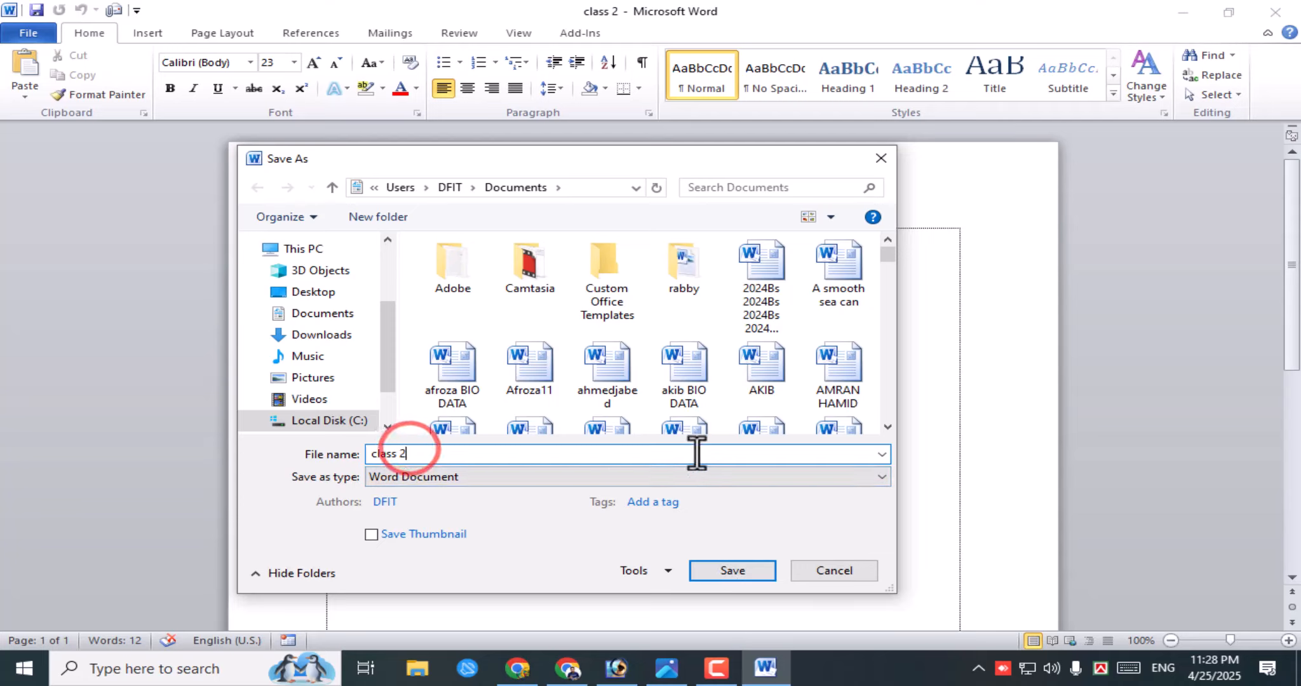
pyautogui.press('BackSpace')
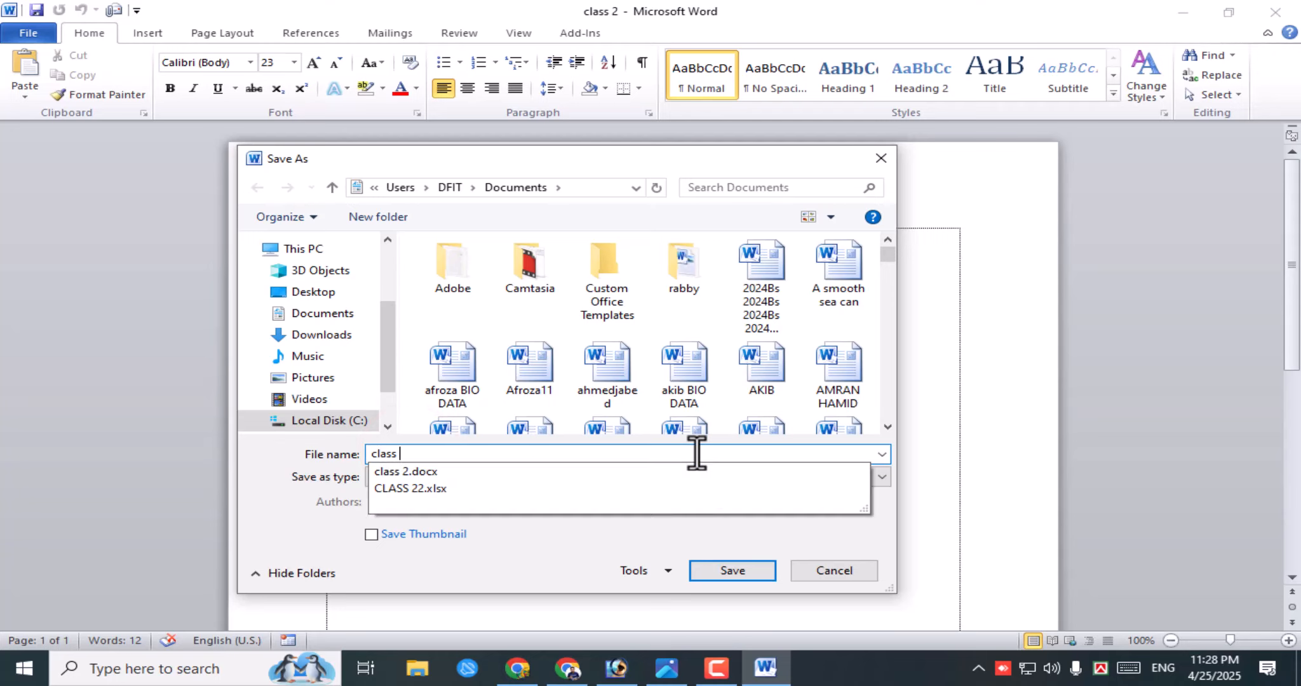
pyautogui.write('123')
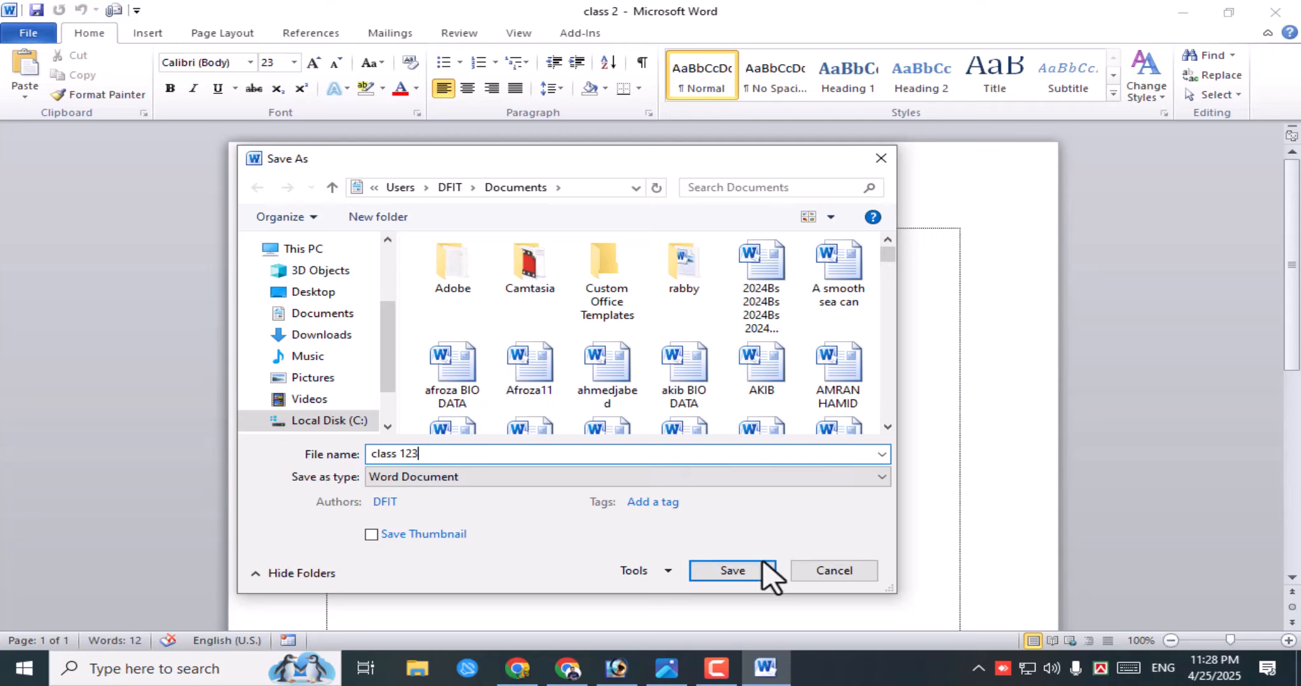
pyautogui.click(740, 570)
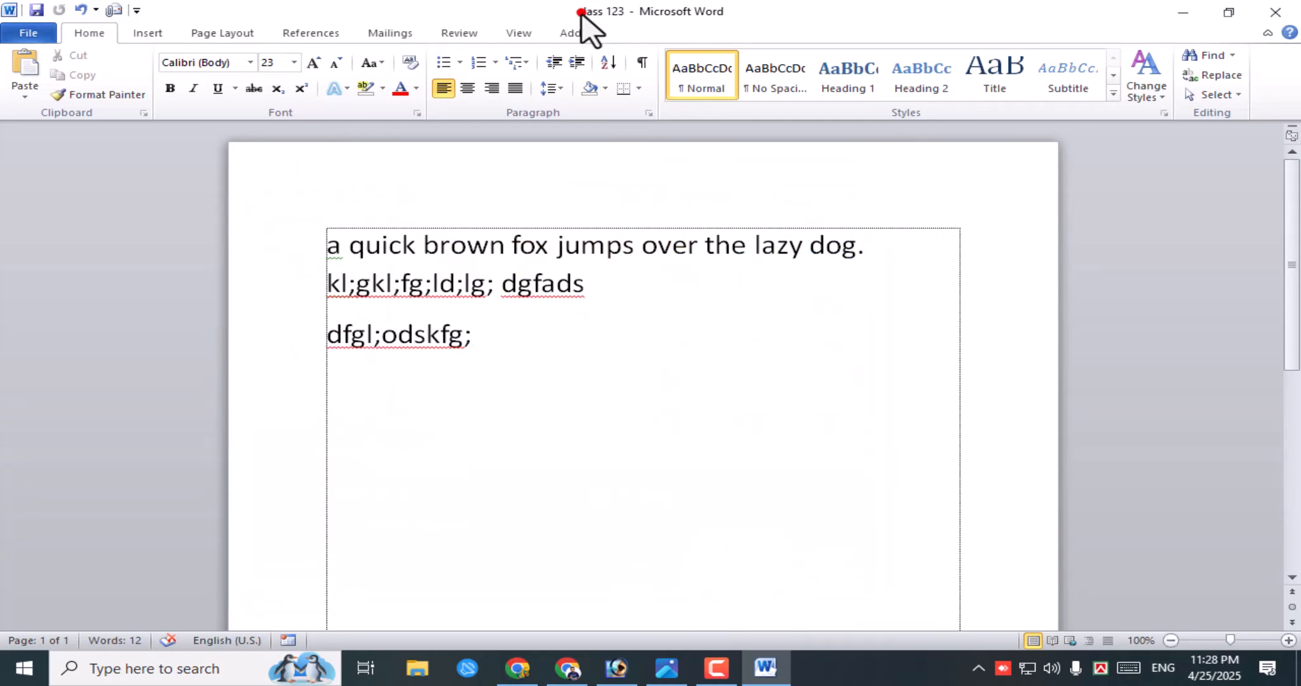
pyautogui.click(607, 13)
# - Close class 123 and reopen class 2 from the recent documents list
pyautogui.click(28, 33)
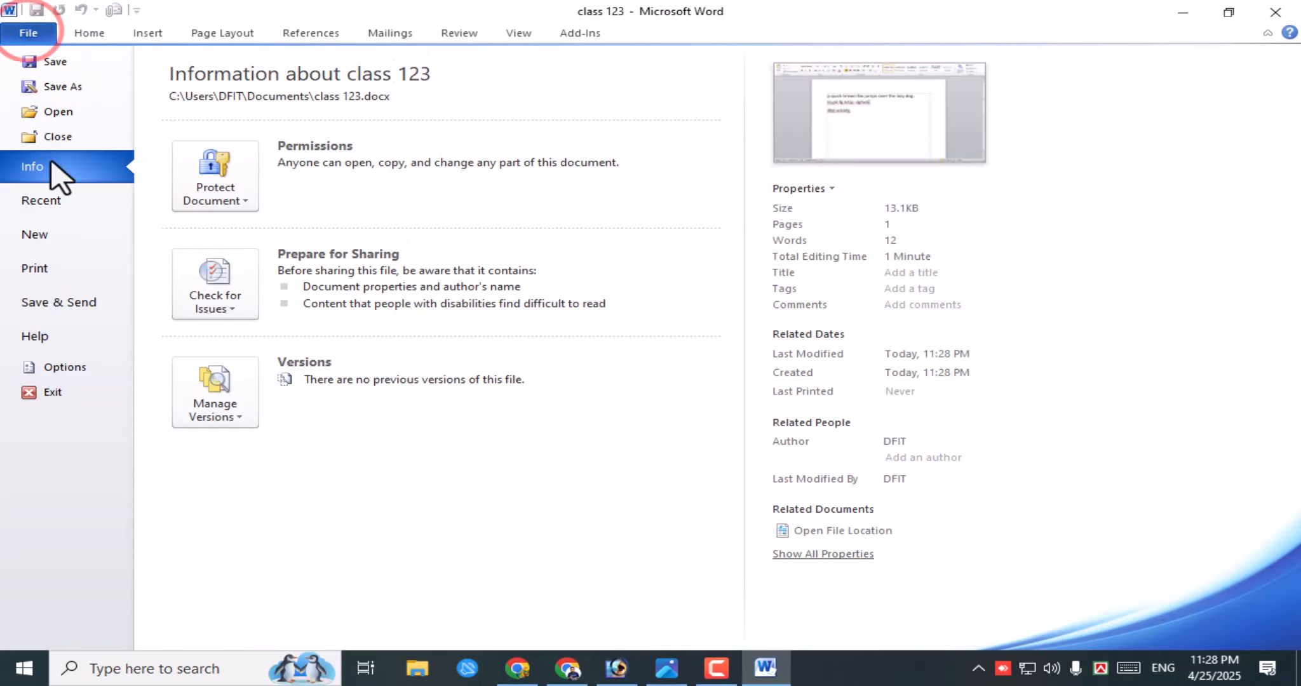
pyautogui.click(63, 137)
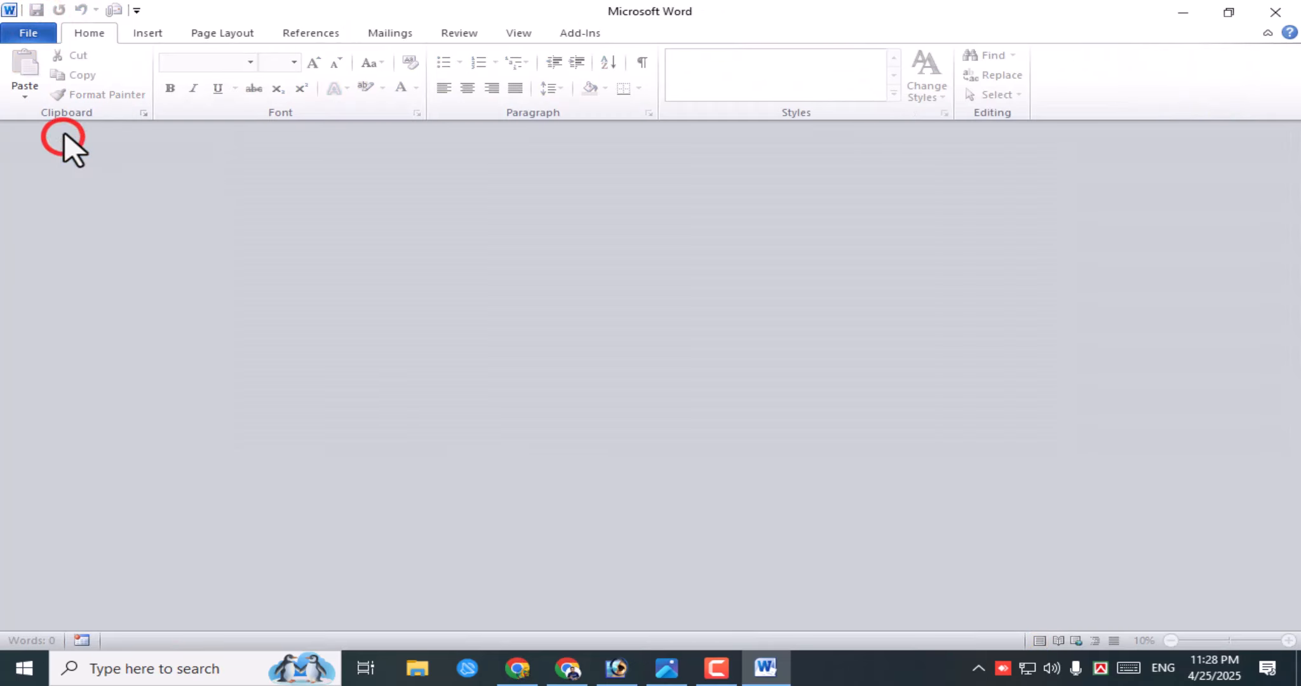
pyautogui.click(28, 33)
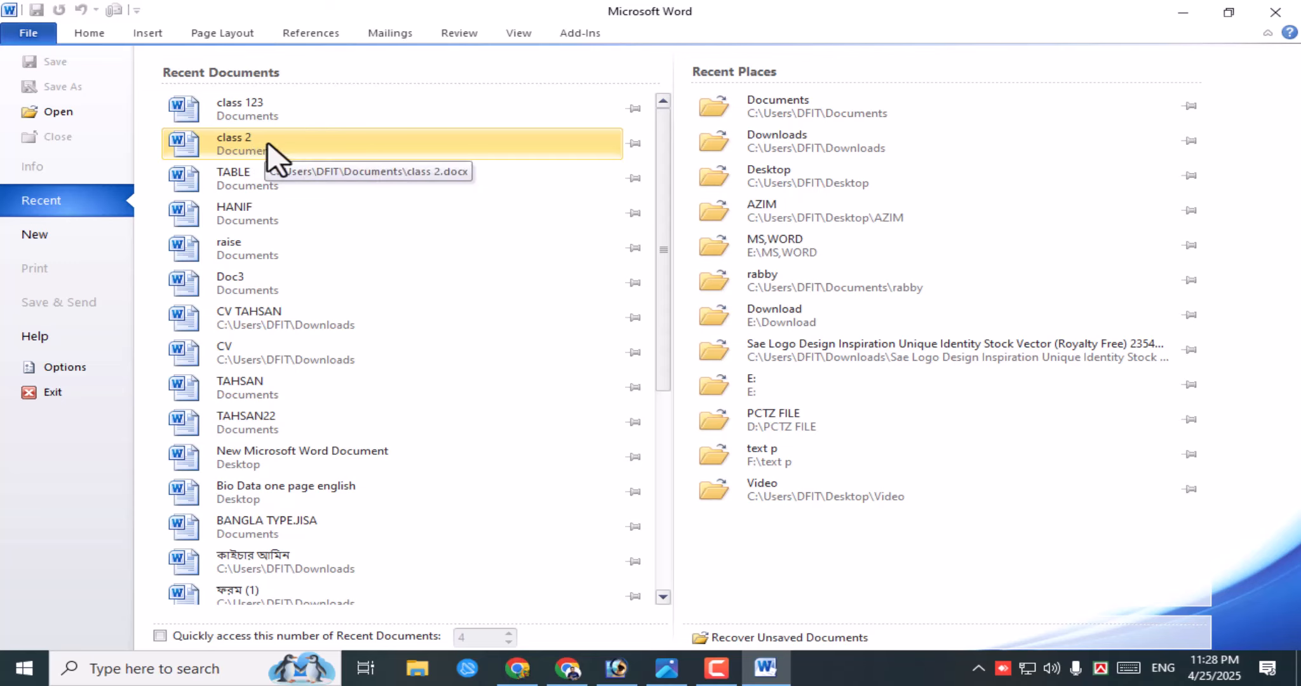
pyautogui.click(270, 147)
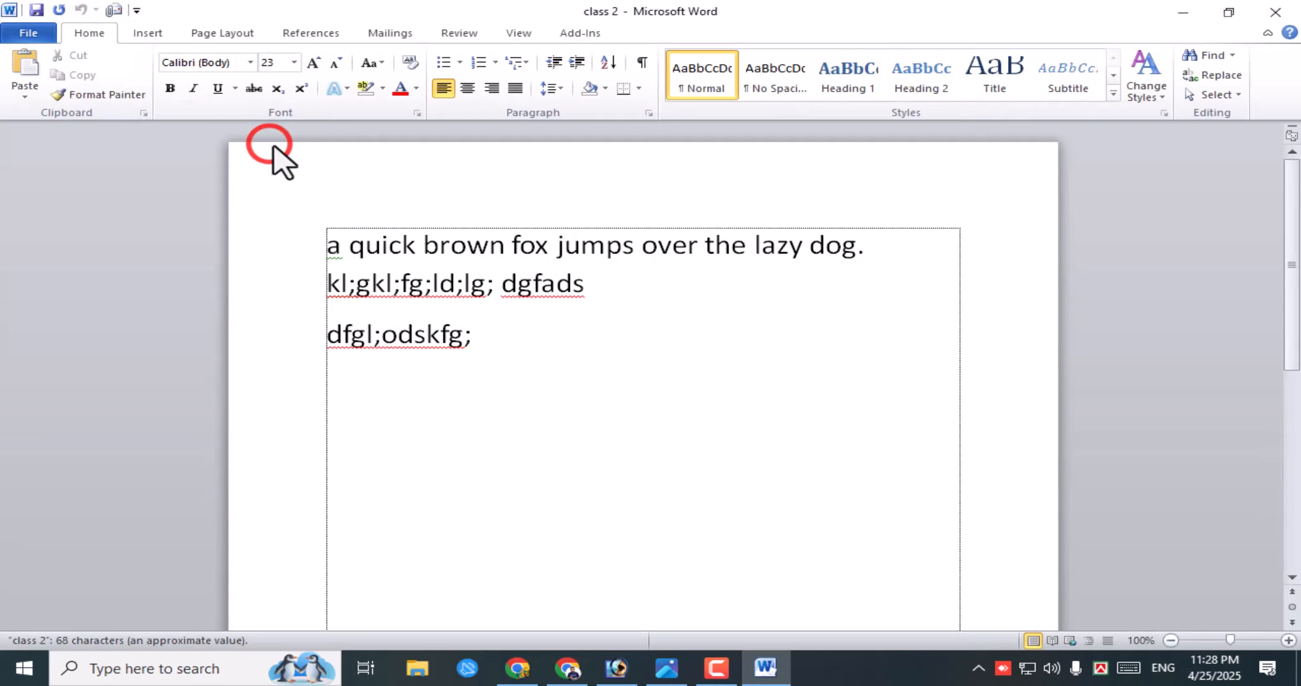
pyautogui.click(478, 340)
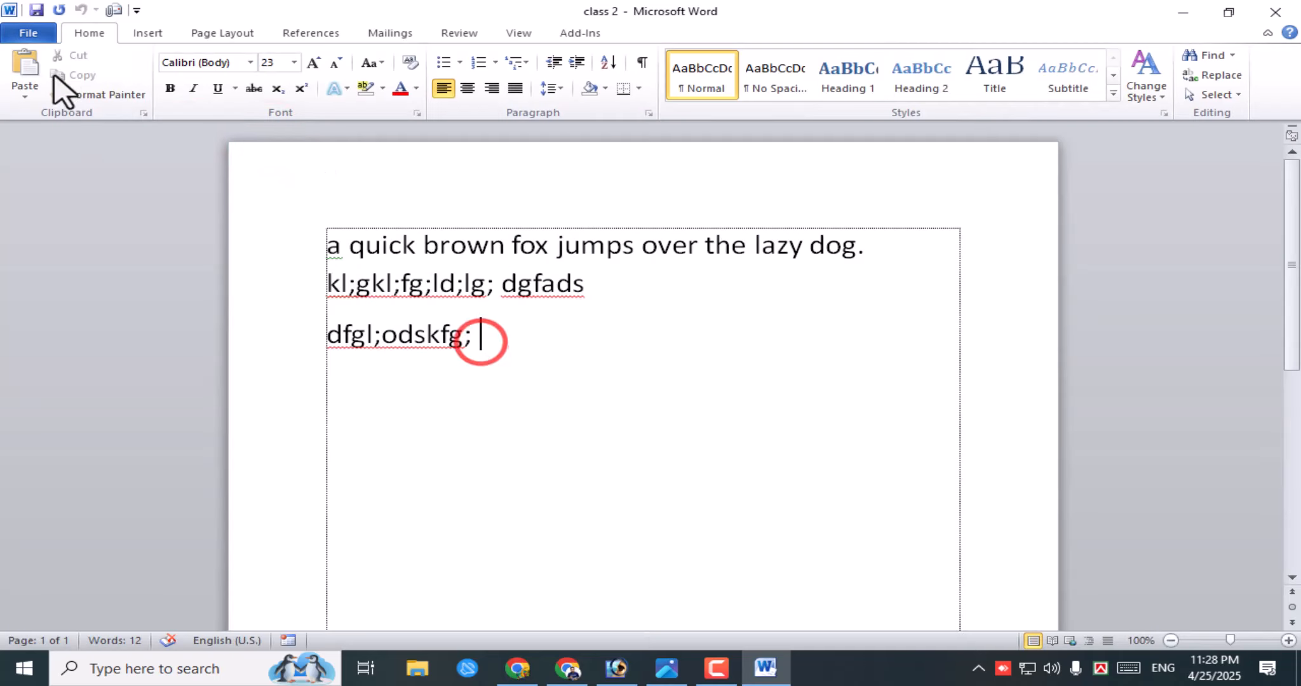
# - Close class 2 as well, leaving the recent documents list showing
pyautogui.click(27, 34)
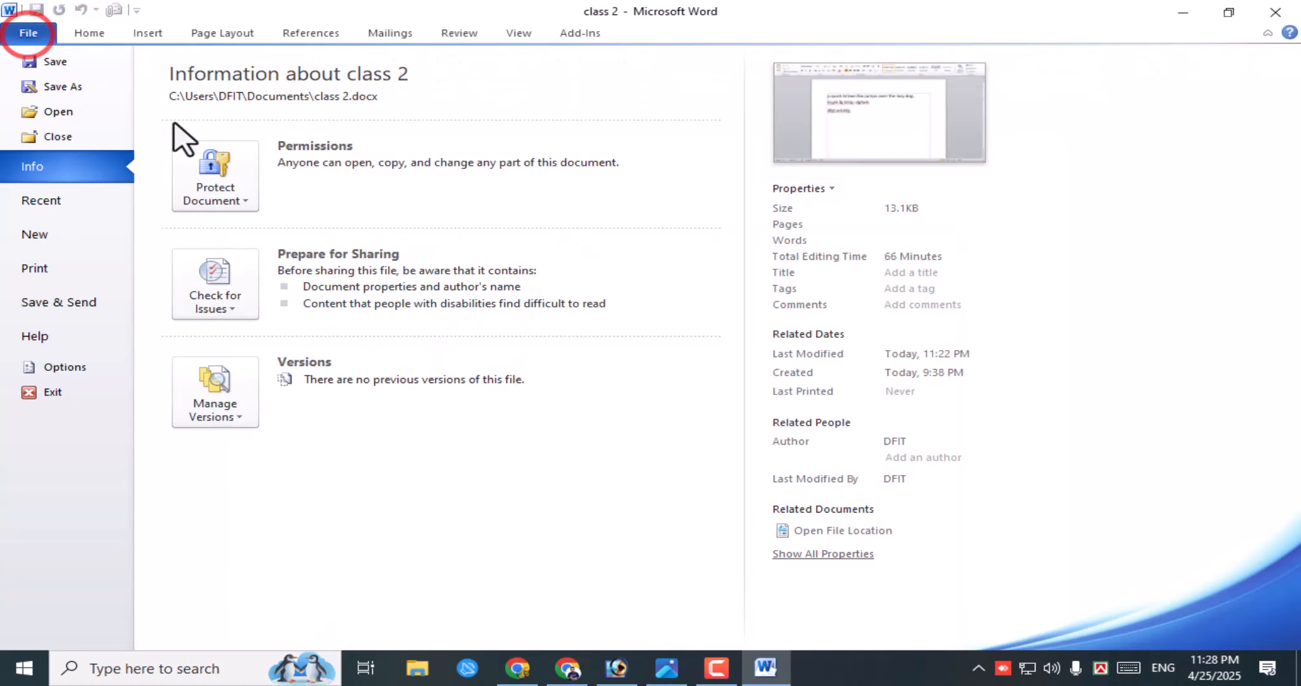
pyautogui.click(56, 200)
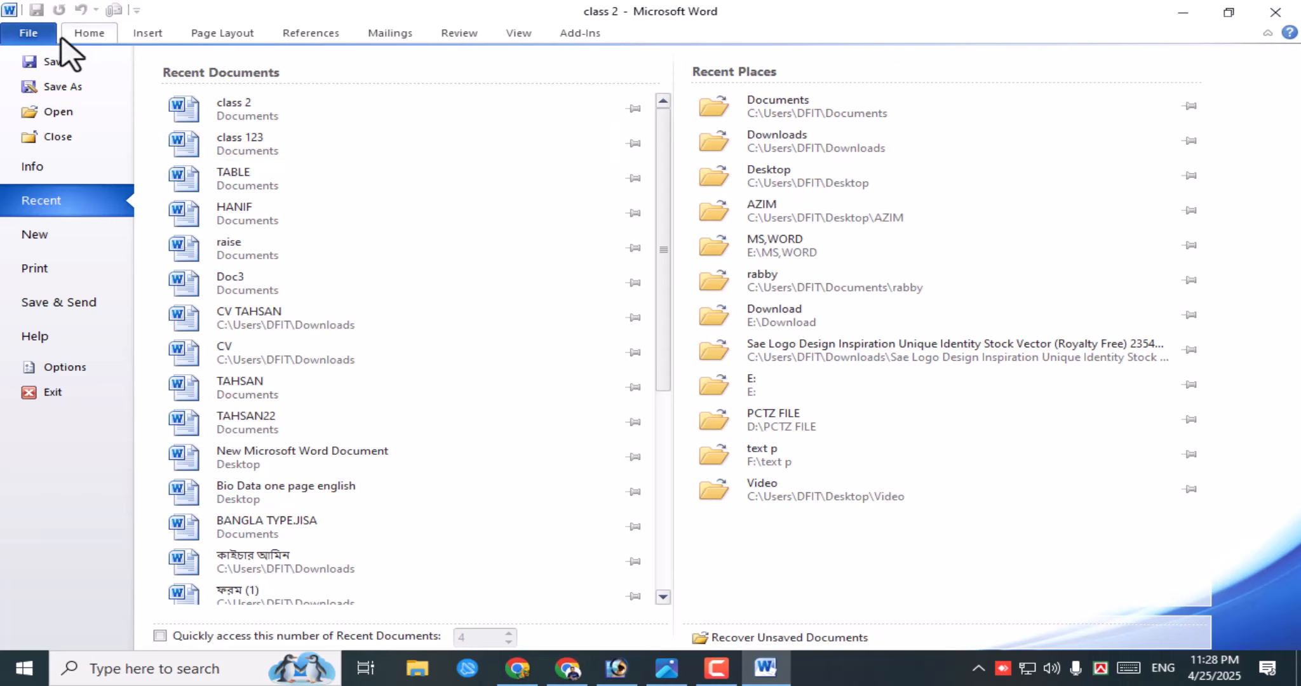
pyautogui.click(82, 34)
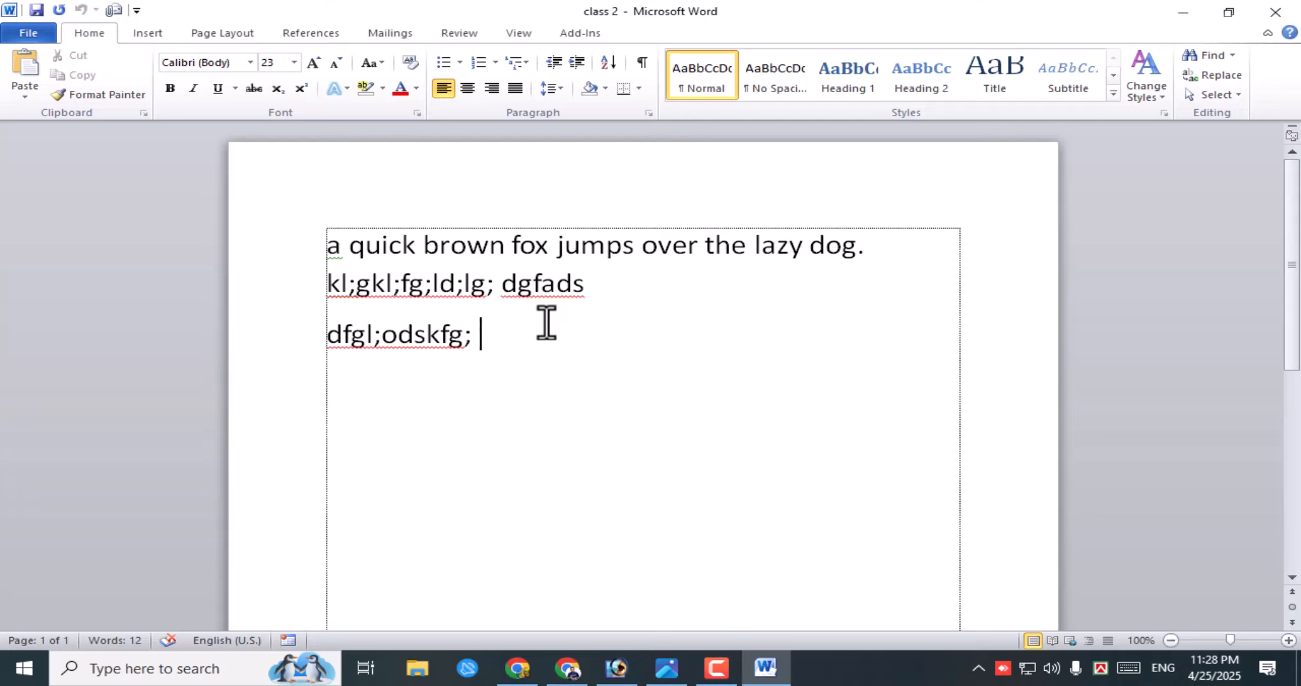
pyautogui.click(29, 34)
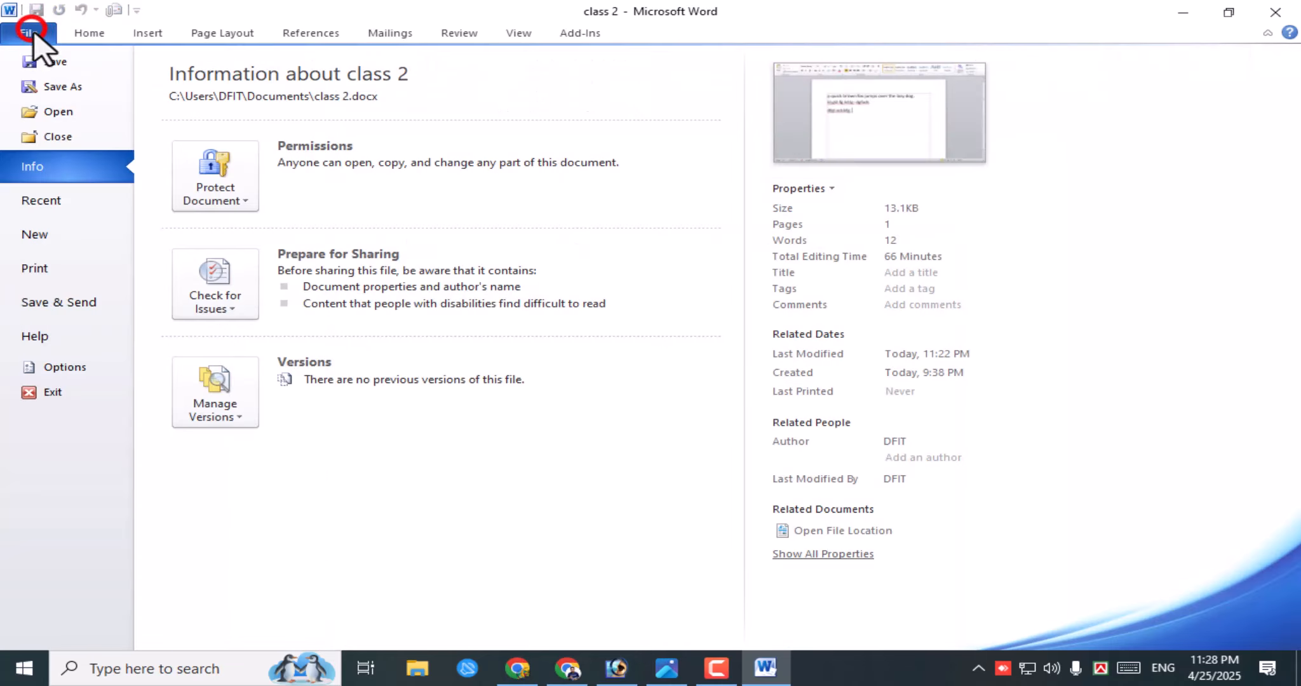
pyautogui.click(73, 136)
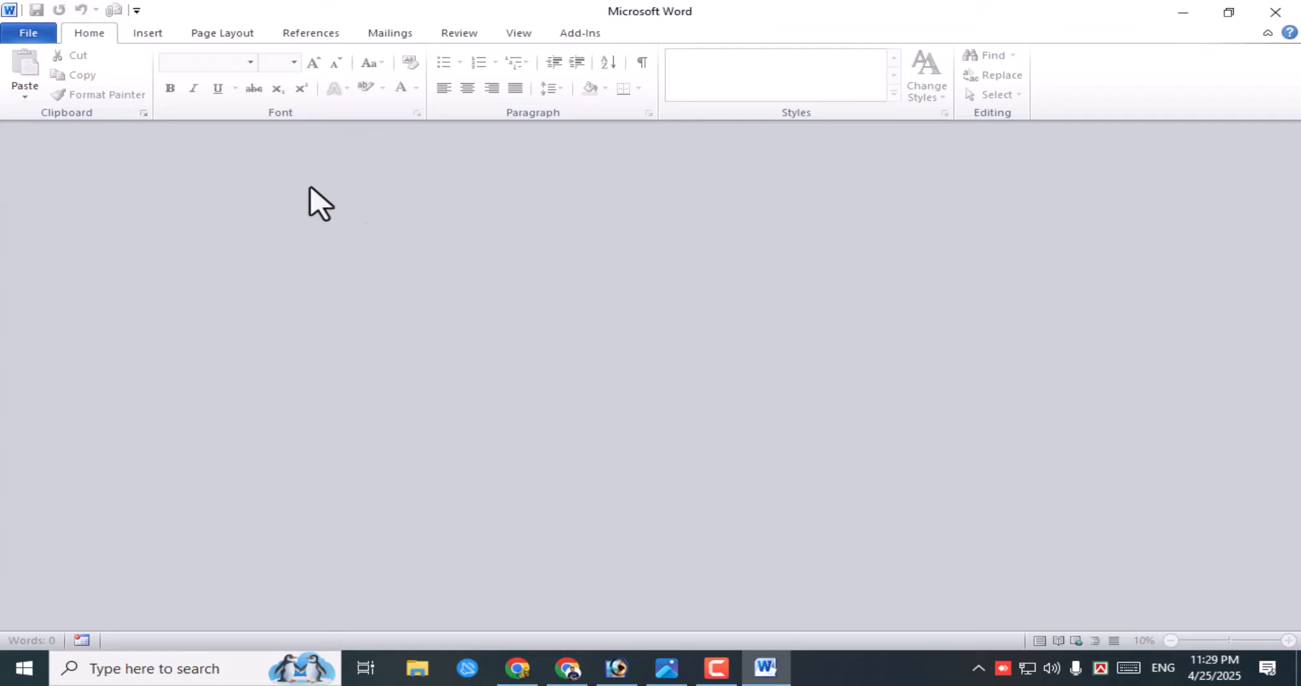
pyautogui.click(28, 32)
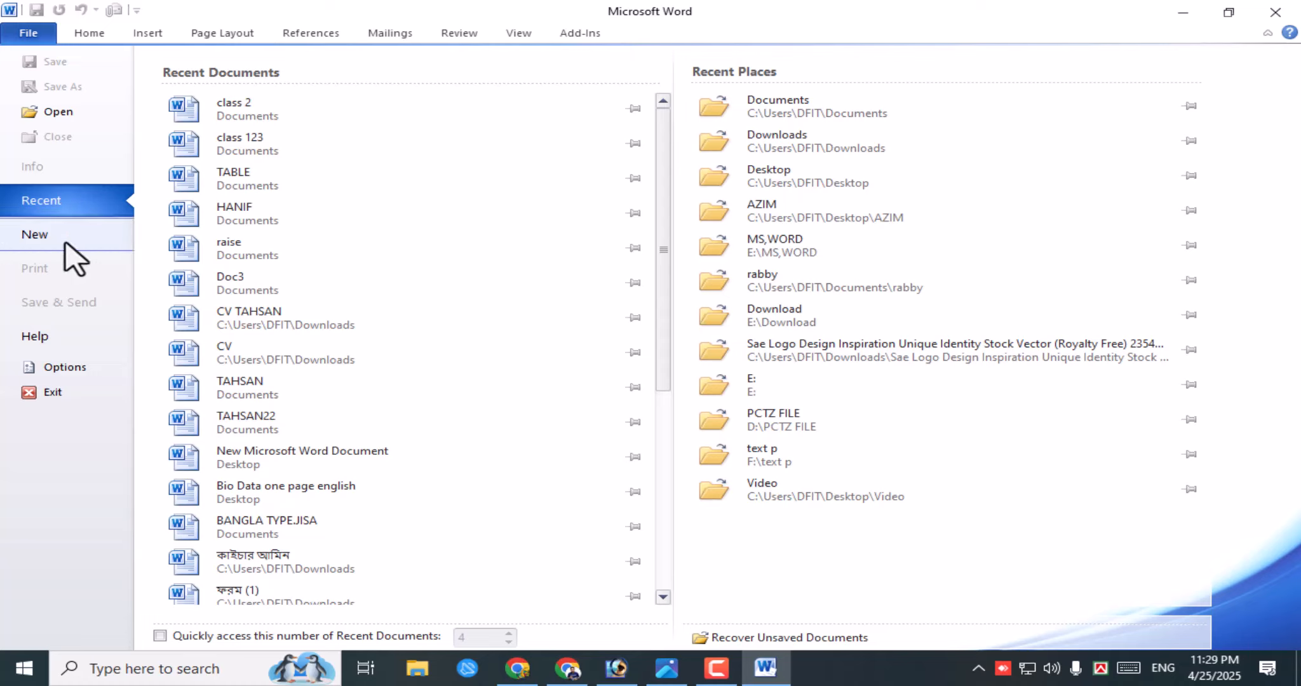
# - Create a new blank document, Document2, from the blank template
pyautogui.click(104, 245)
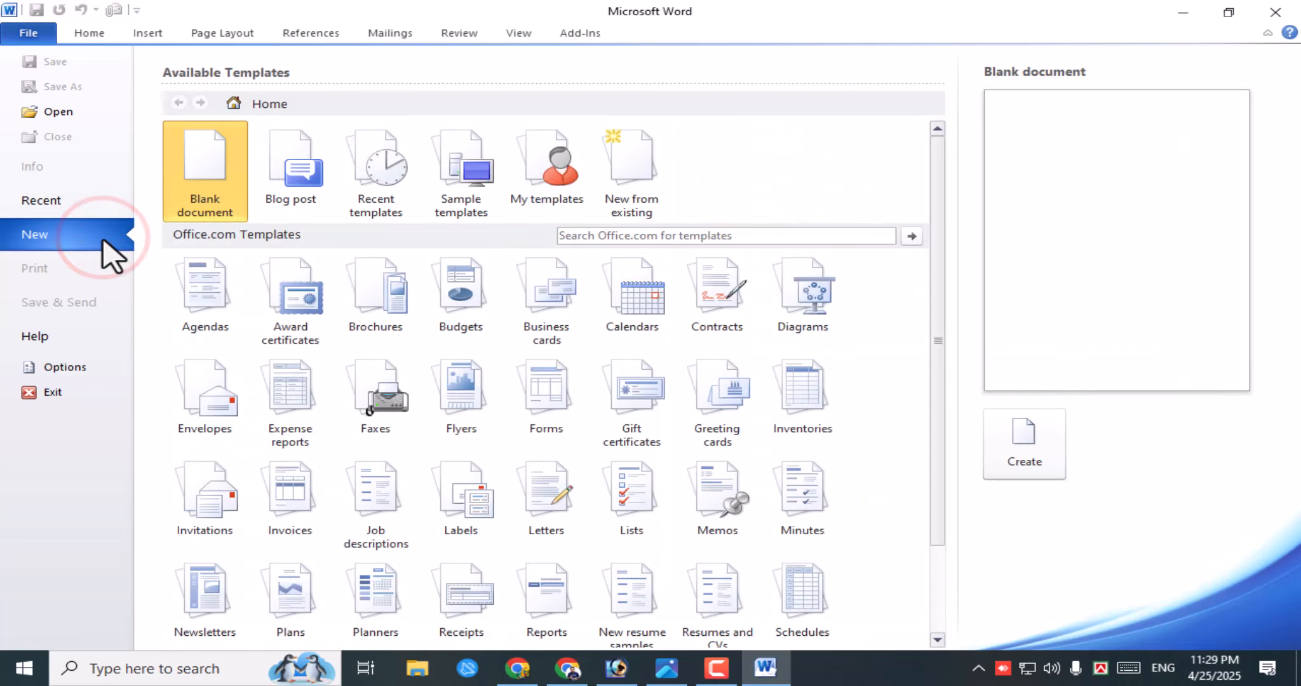
pyautogui.click(67, 240)
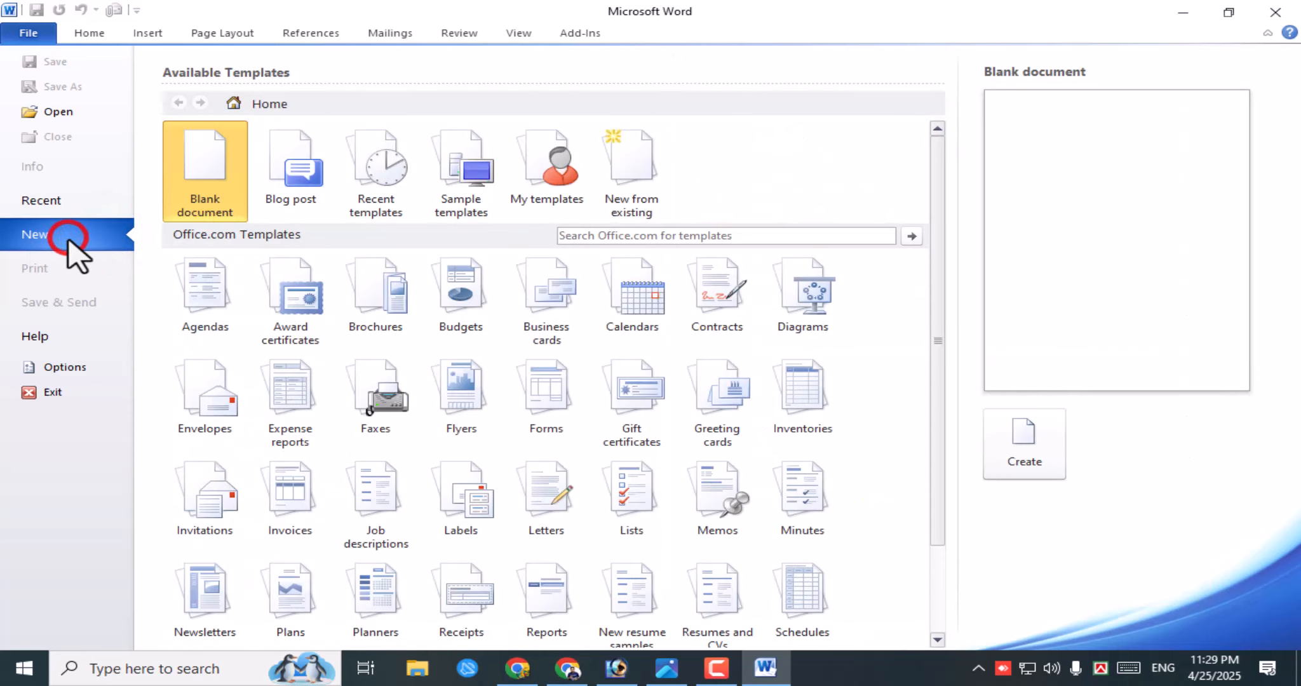
pyautogui.click(216, 154)
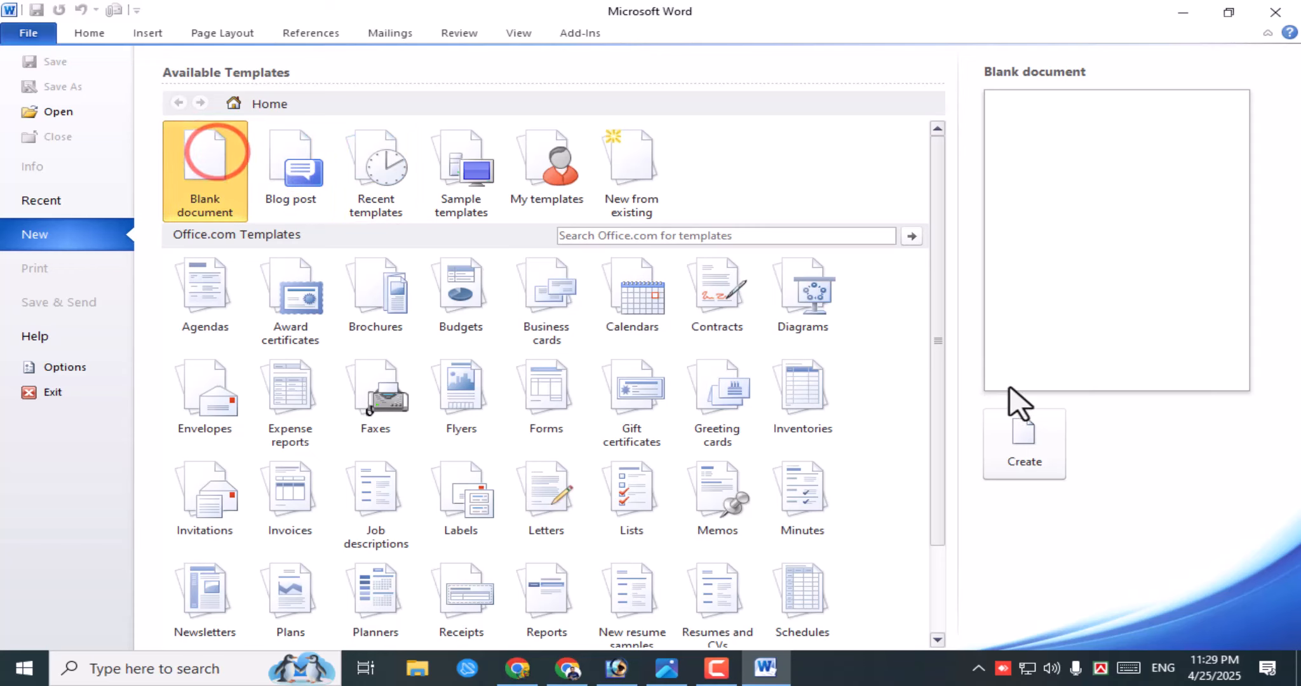
pyautogui.click(1026, 439)
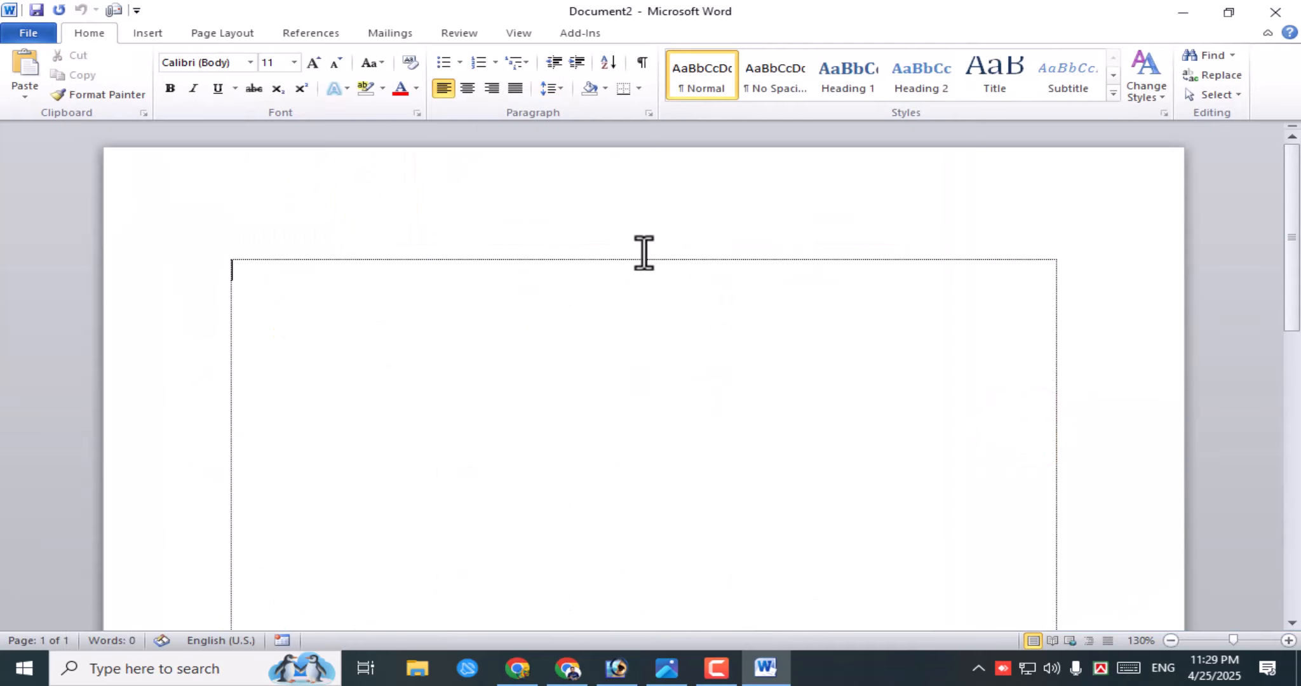
# - Adjust the Word window and show Document2's file information page
pyautogui.click(632, 11)
pyautogui.click(608, 14)
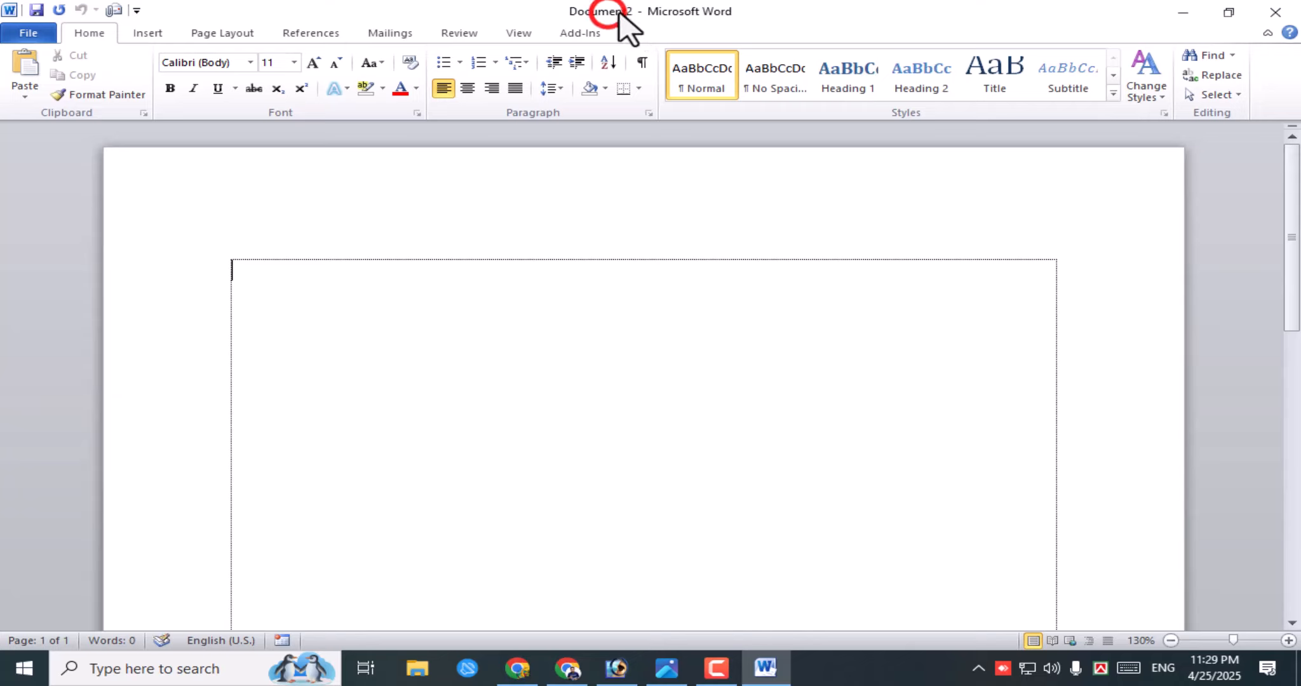
pyautogui.click(606, 13)
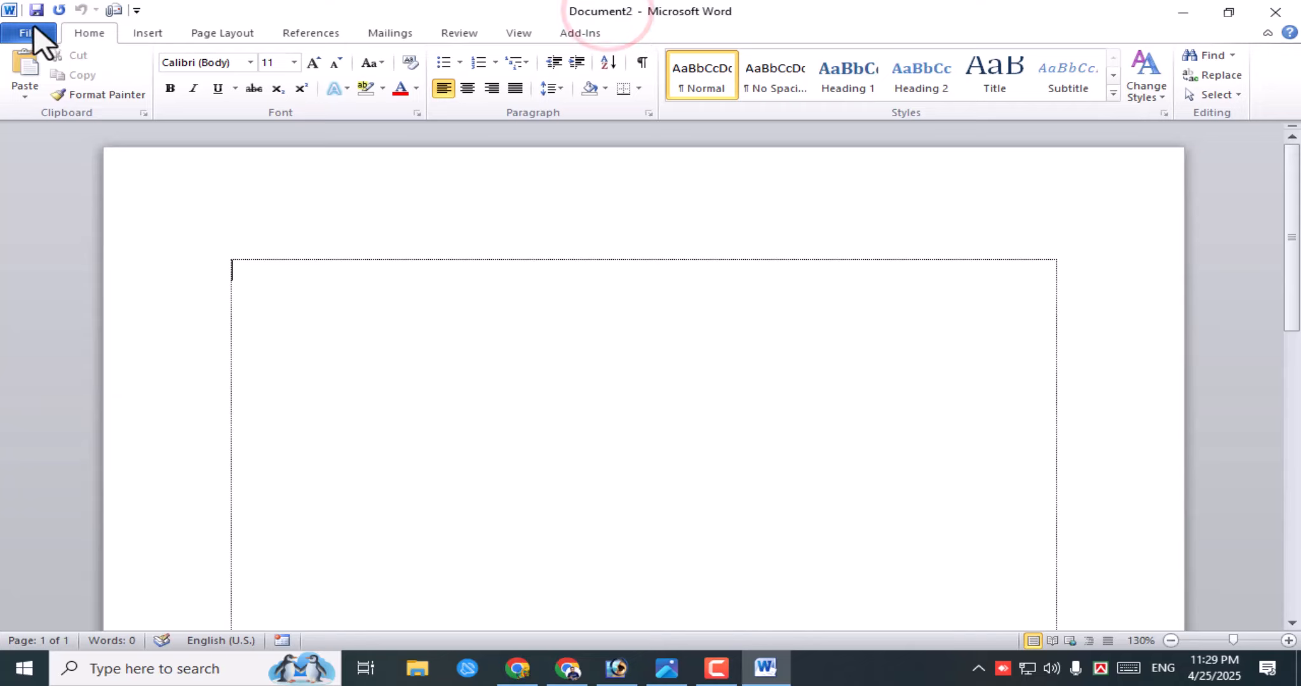
pyautogui.click(629, 14)
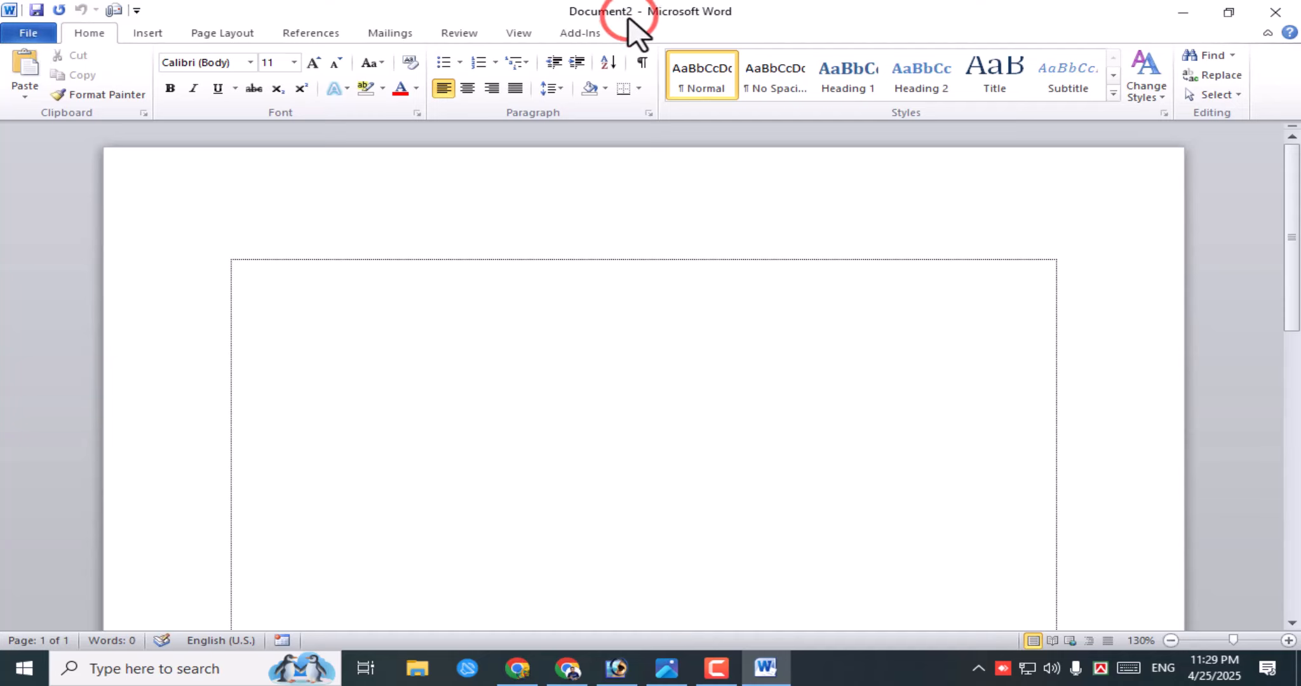
pyautogui.click(580, 349)
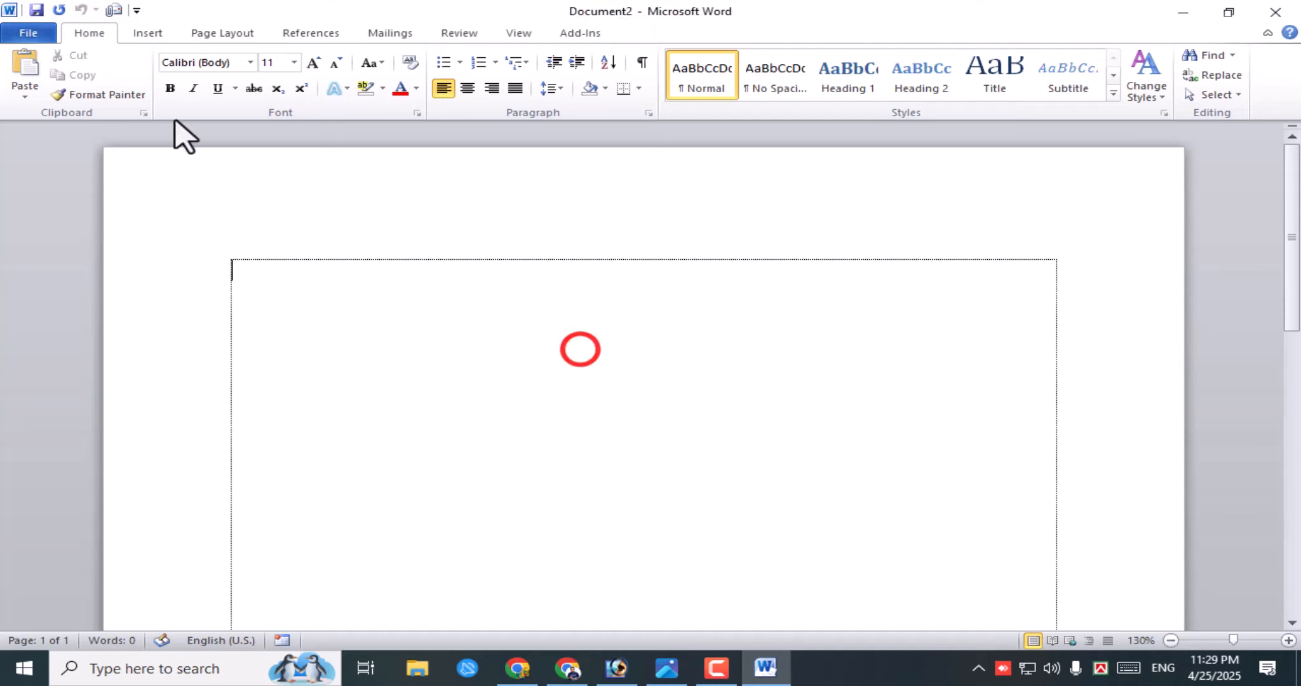
pyautogui.click(33, 35)
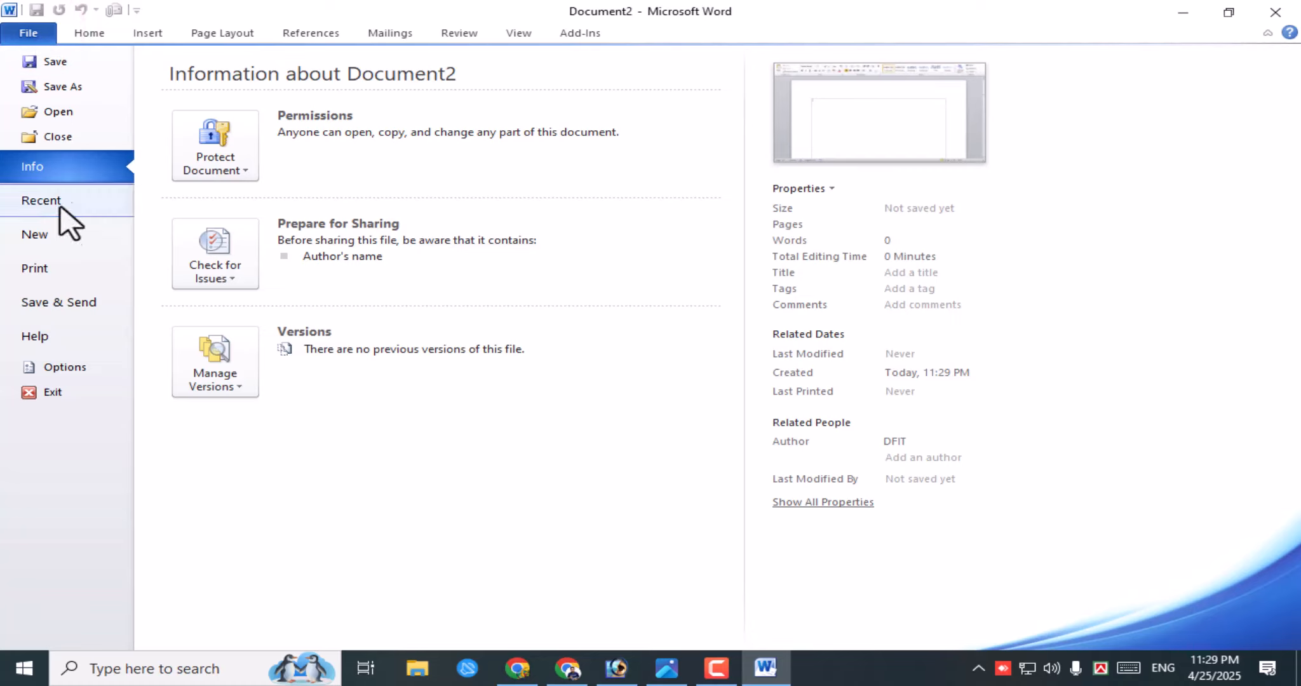
pyautogui.click(51, 136)
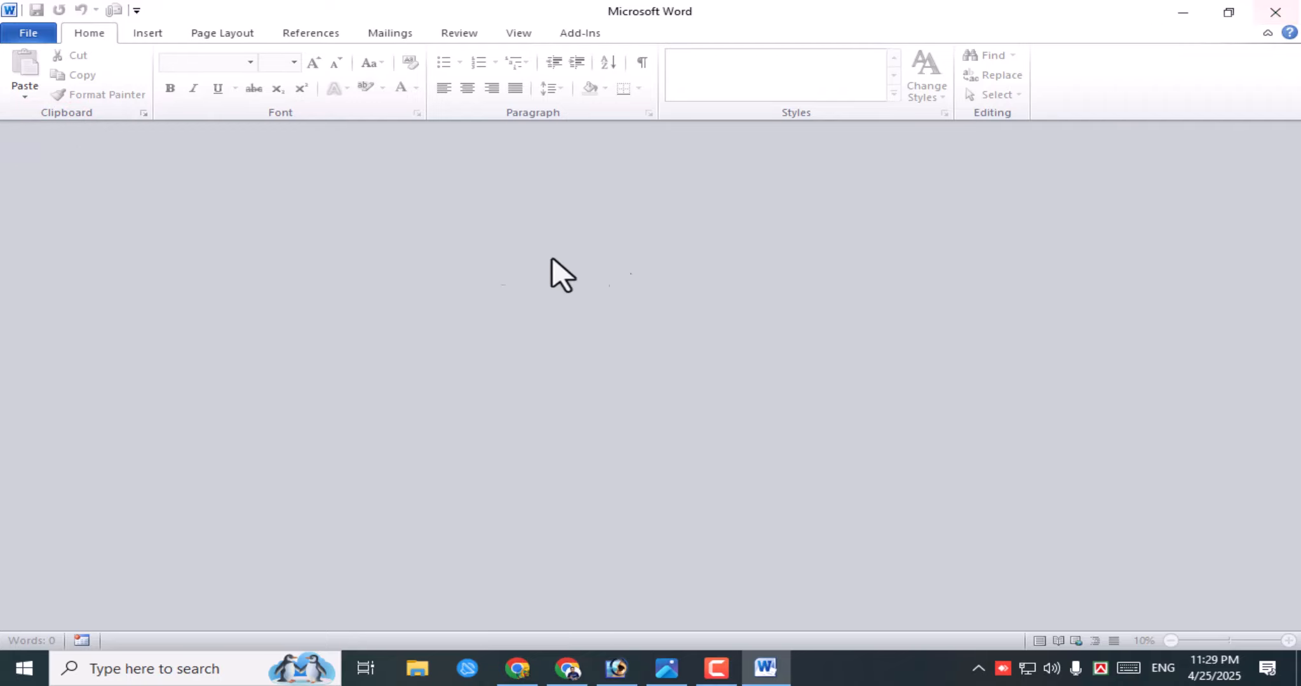
pyautogui.click(1284, 19)
pyautogui.click(6, 680)
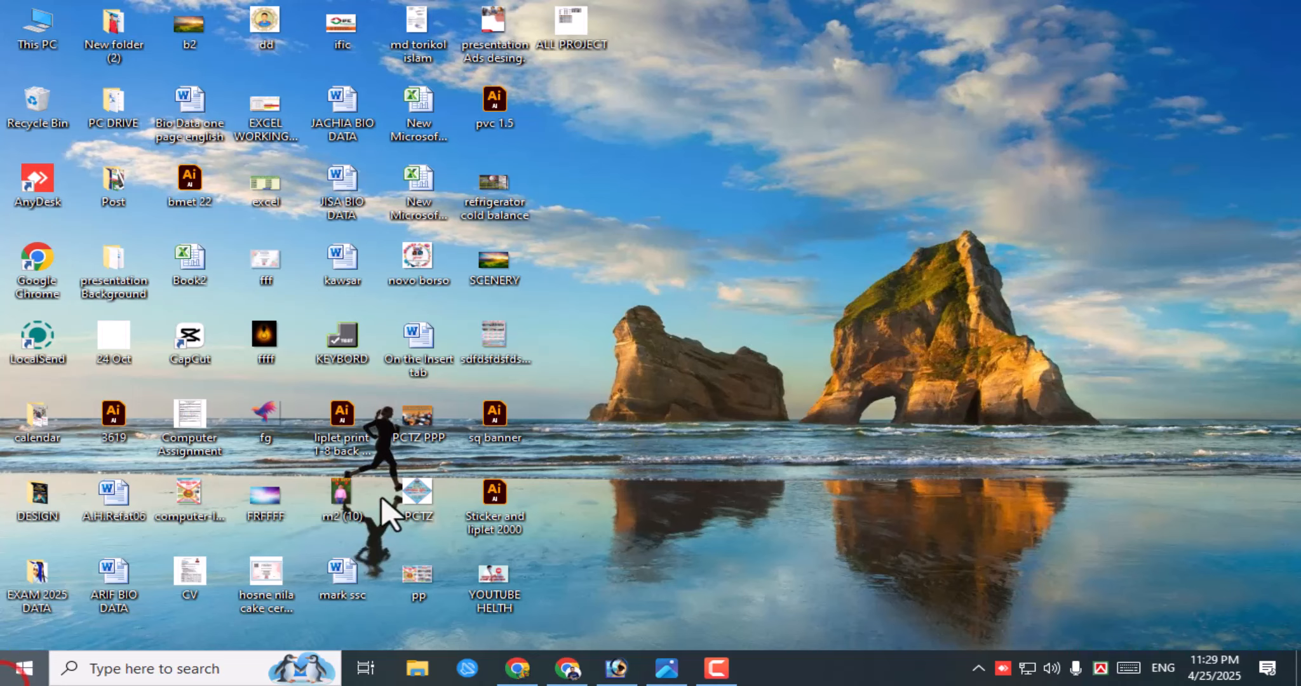
pyautogui.click(378, 506)
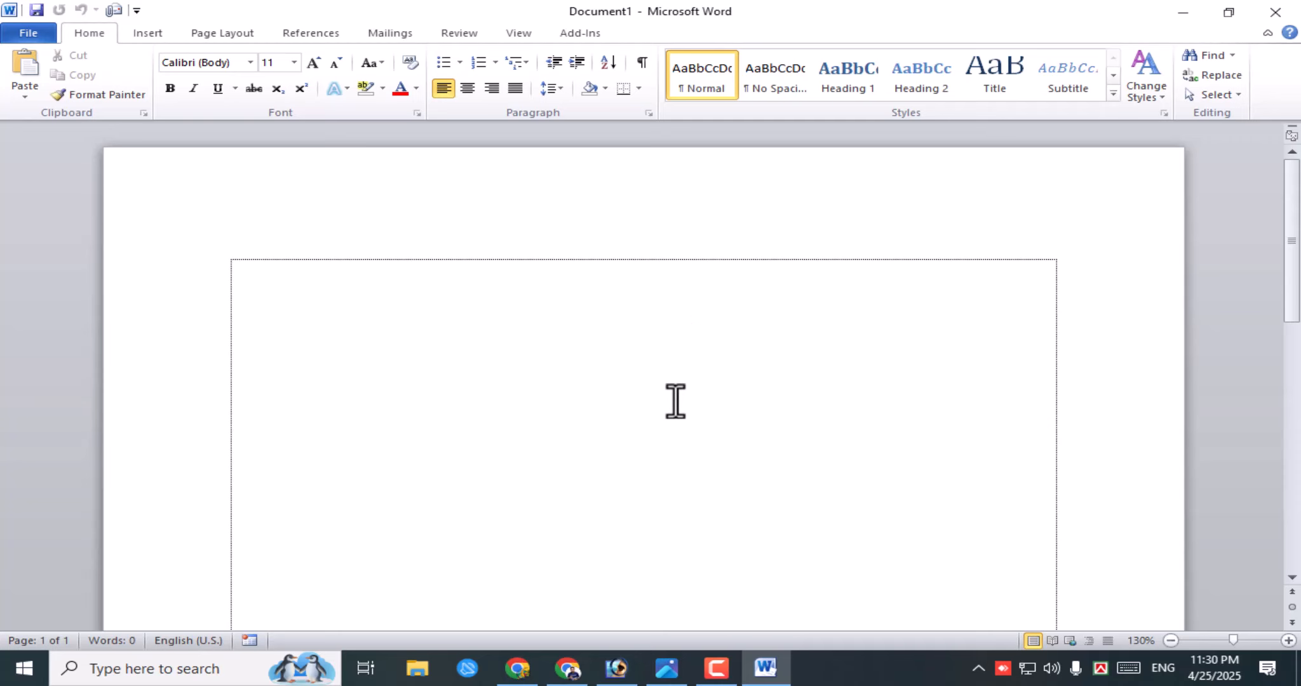
pyautogui.click(29, 33)
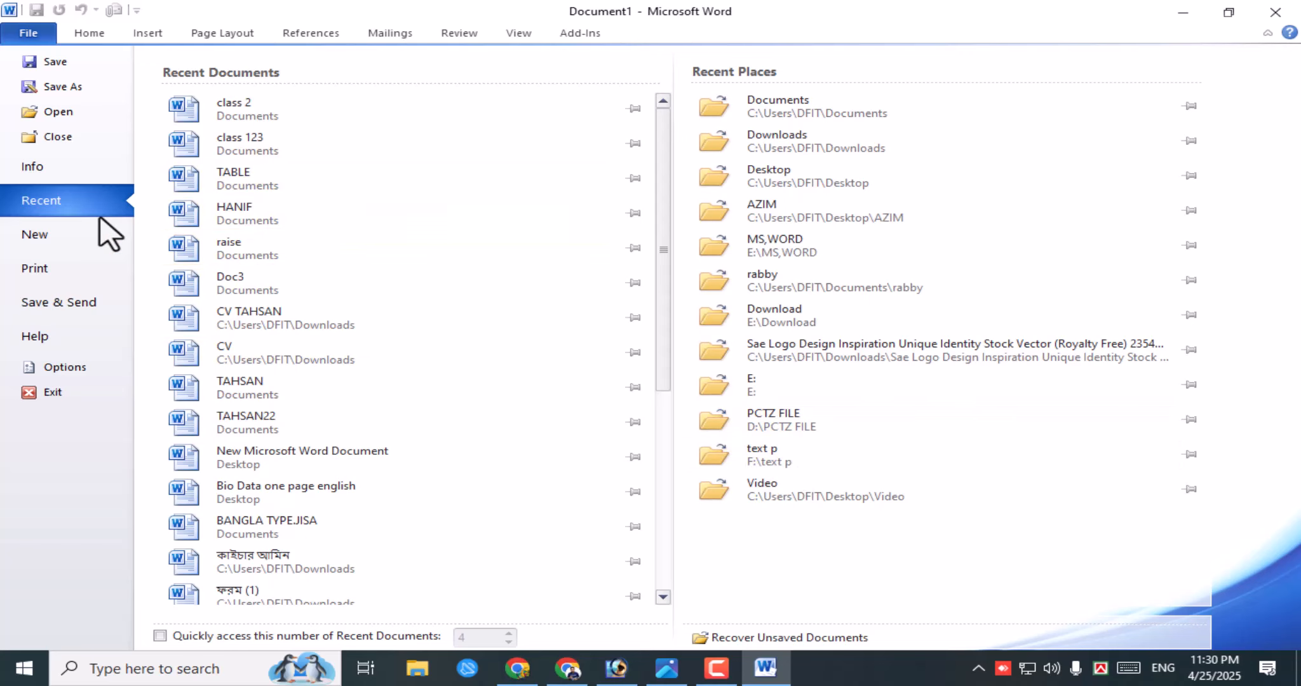
pyautogui.click(67, 238)
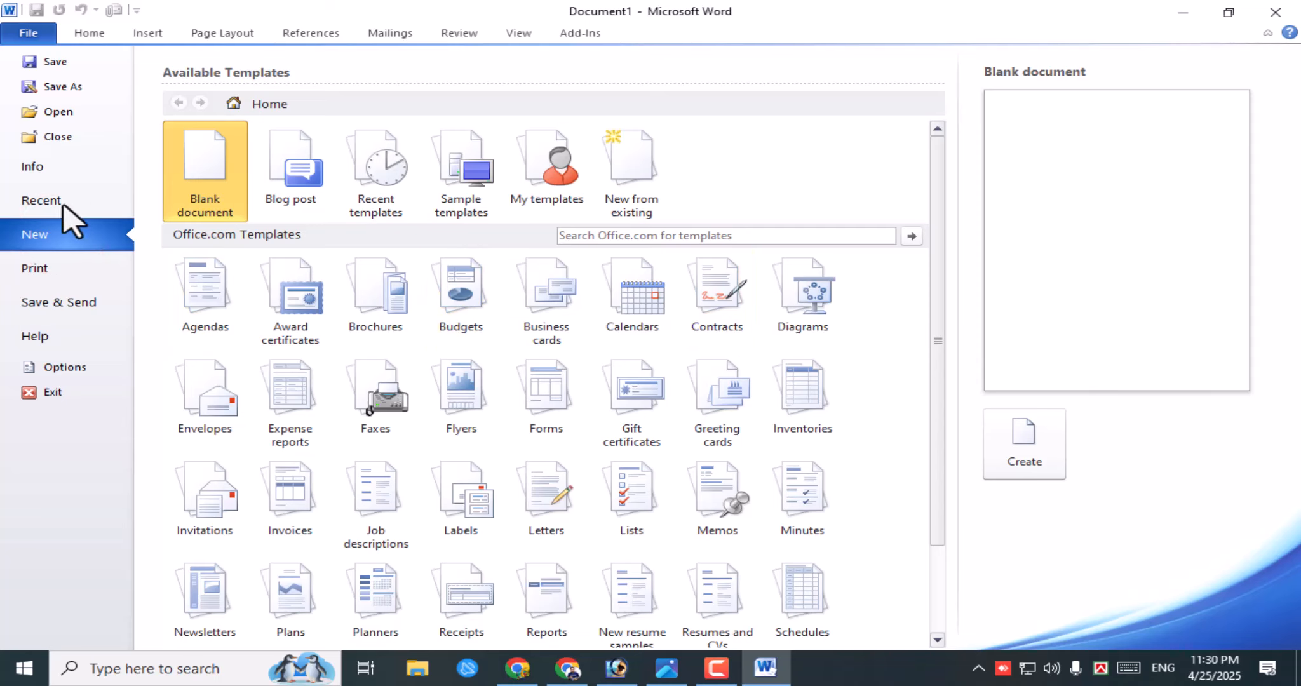
pyautogui.click(89, 33)
pyautogui.click(28, 36)
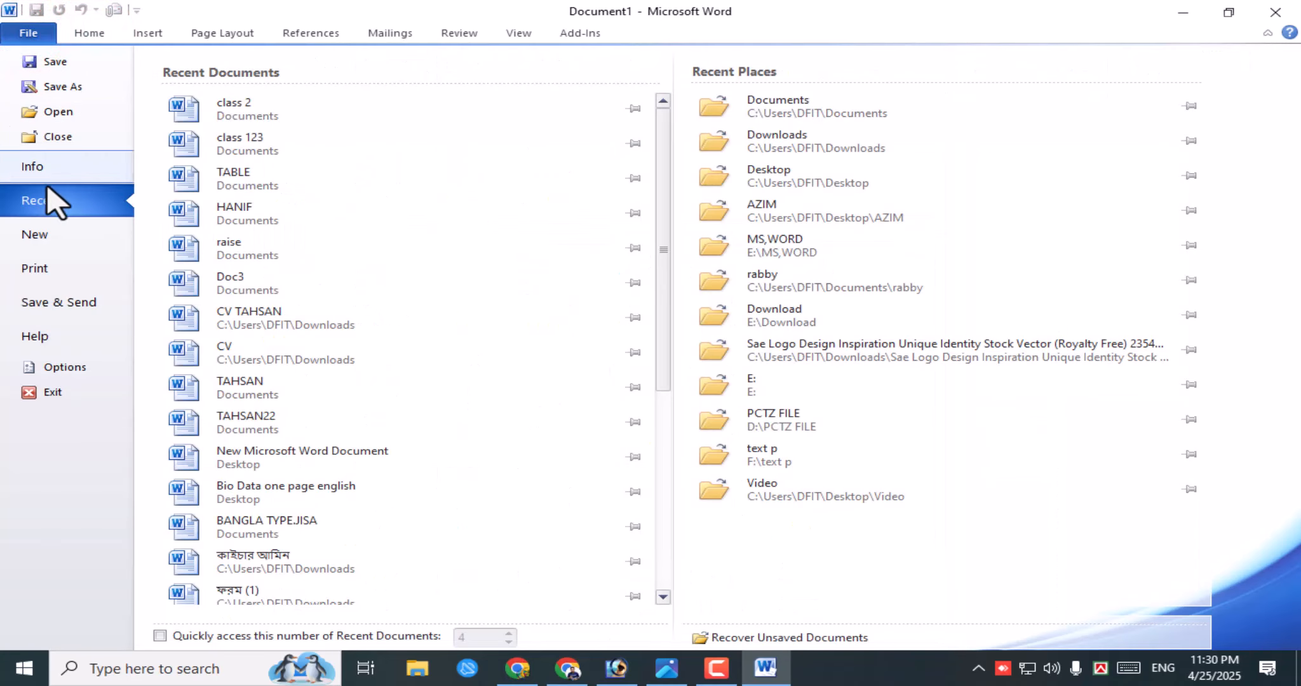
pyautogui.click(58, 203)
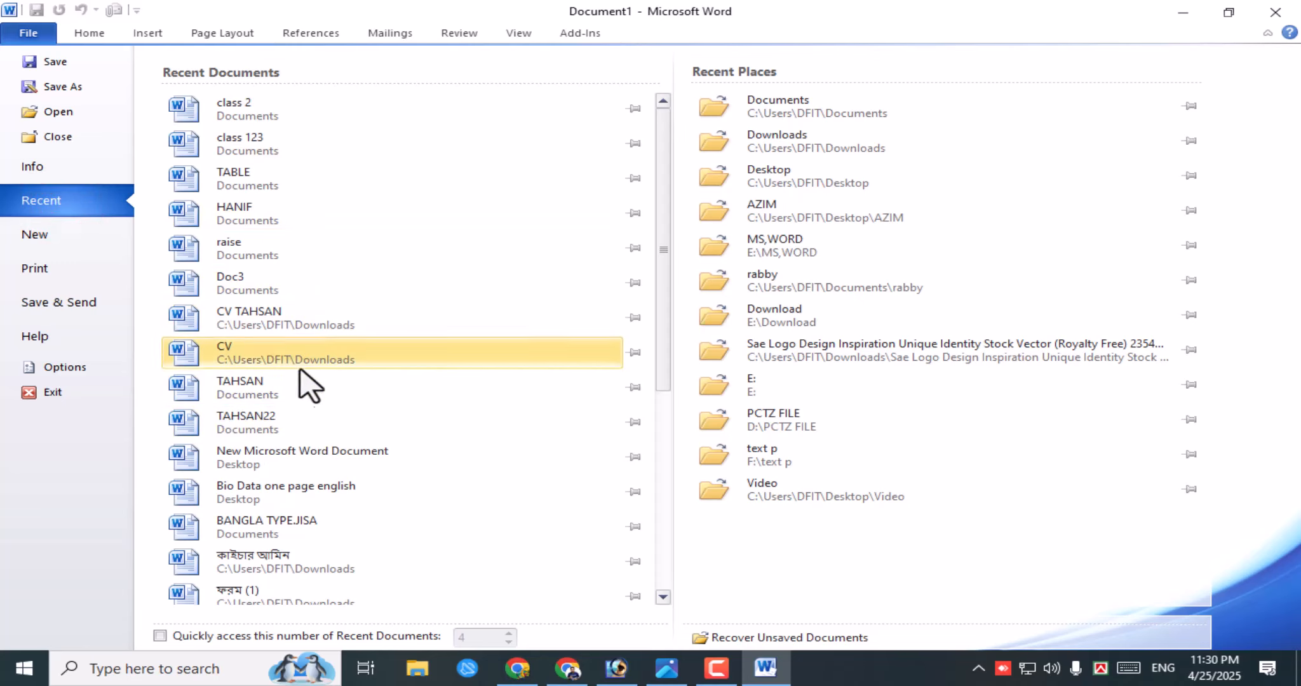
pyautogui.click(274, 323)
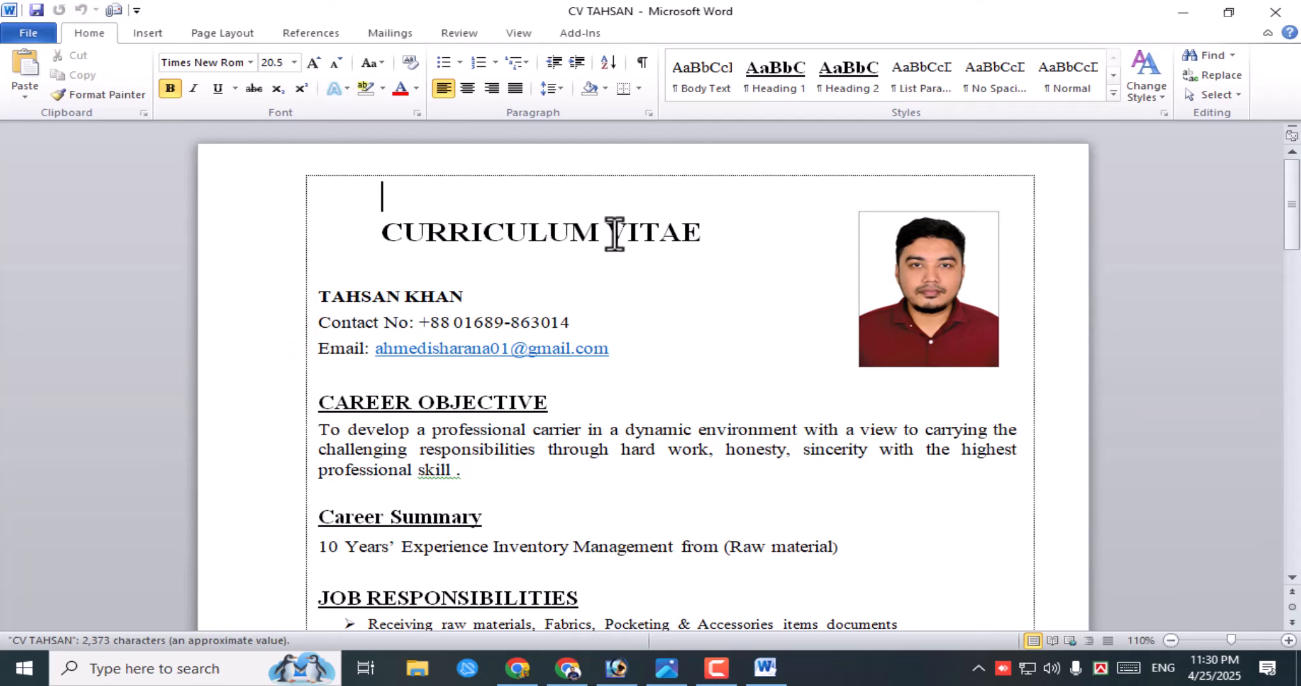
pyautogui.scroll(-3, 692, 469)
pyautogui.scroll(-10, 692, 464)
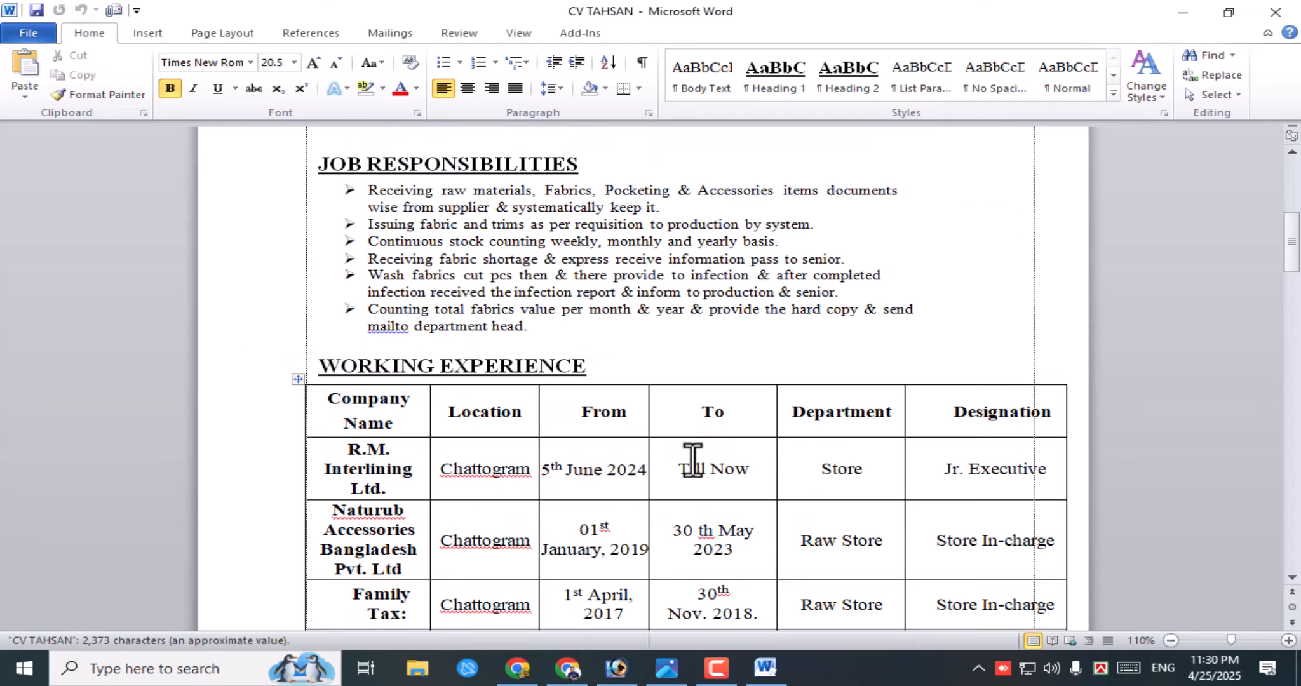
pyautogui.scroll(13, 691, 465)
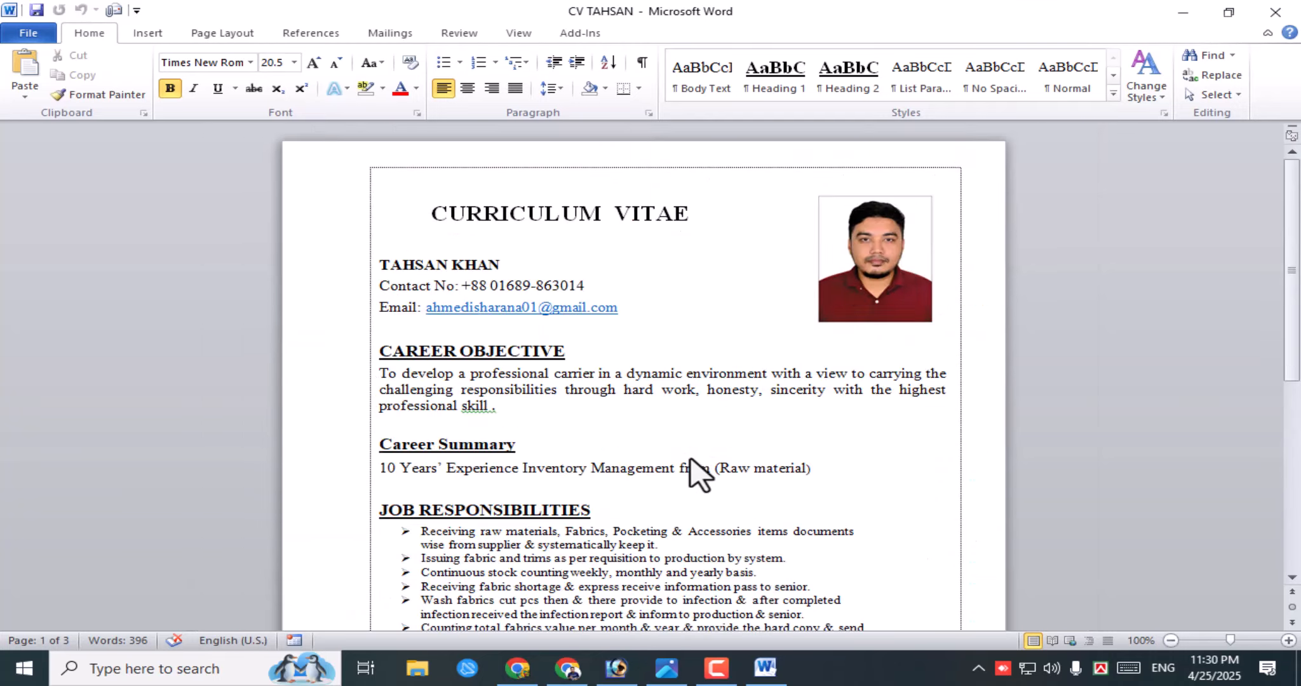
pyautogui.scroll(-10, 698, 473)
pyautogui.scroll(3, 698, 473)
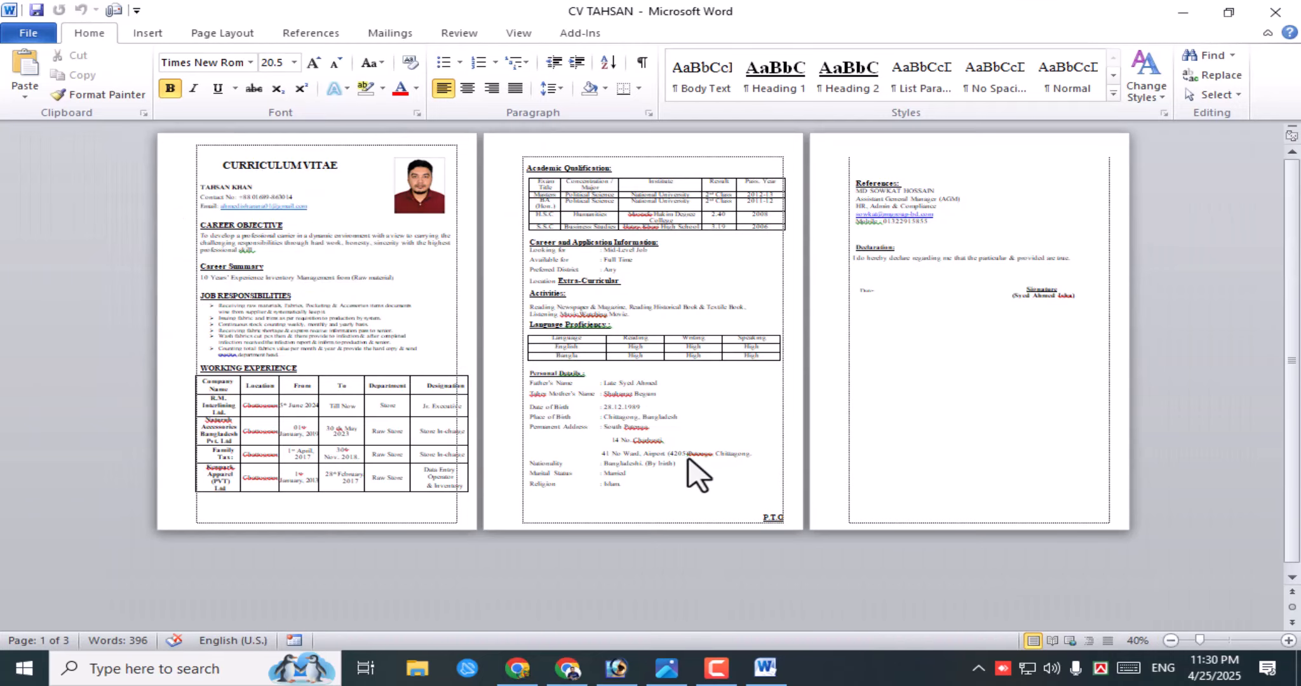
pyautogui.scroll(5, 670, 454)
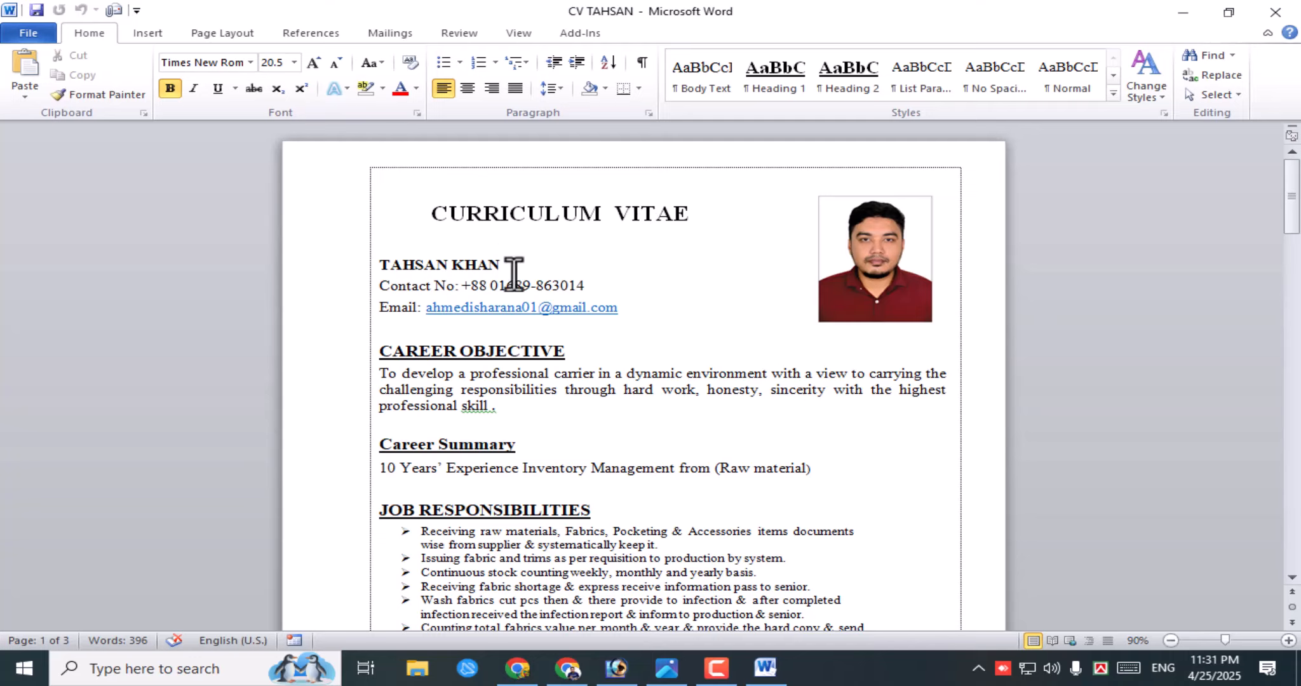
# - Replace the name line under CURRICULUM VITAE with the new candidate's full name
pyautogui.moveTo(498, 267); pyautogui.dragTo(379, 264)
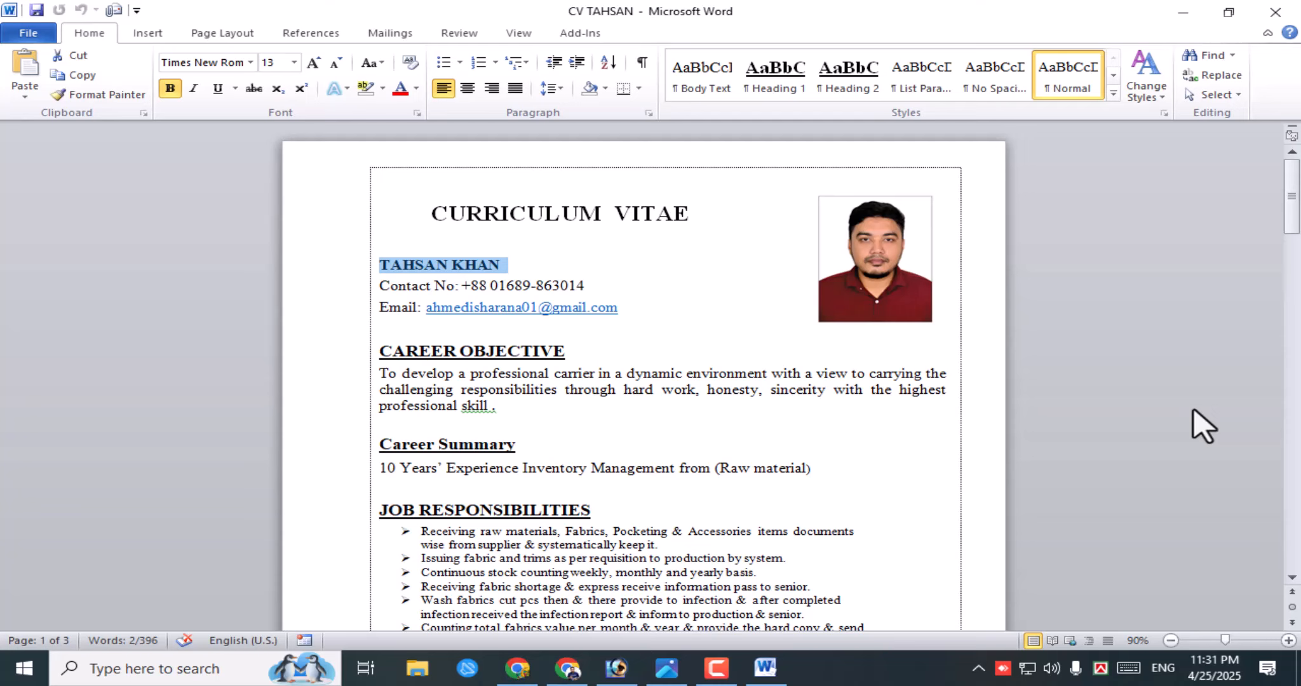
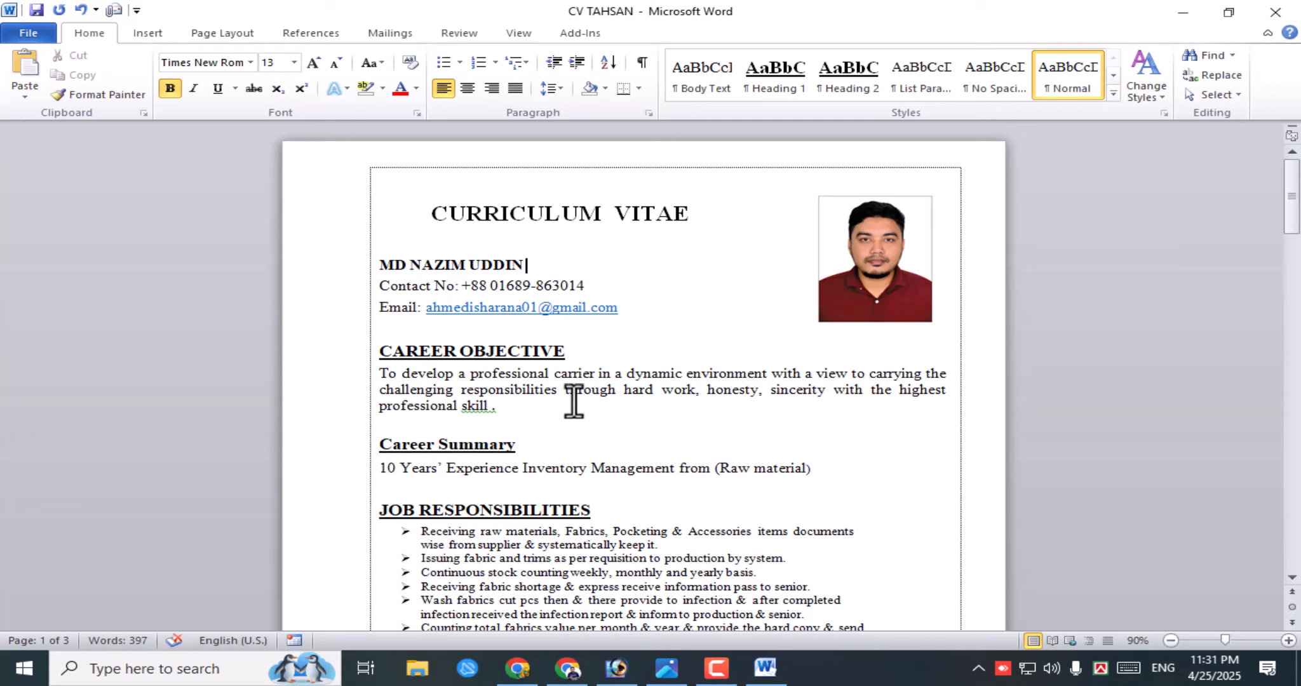
# - Switch between the CV and its Info page, ending on Info showing 3 pages, 397 words
pyautogui.click(32, 33)
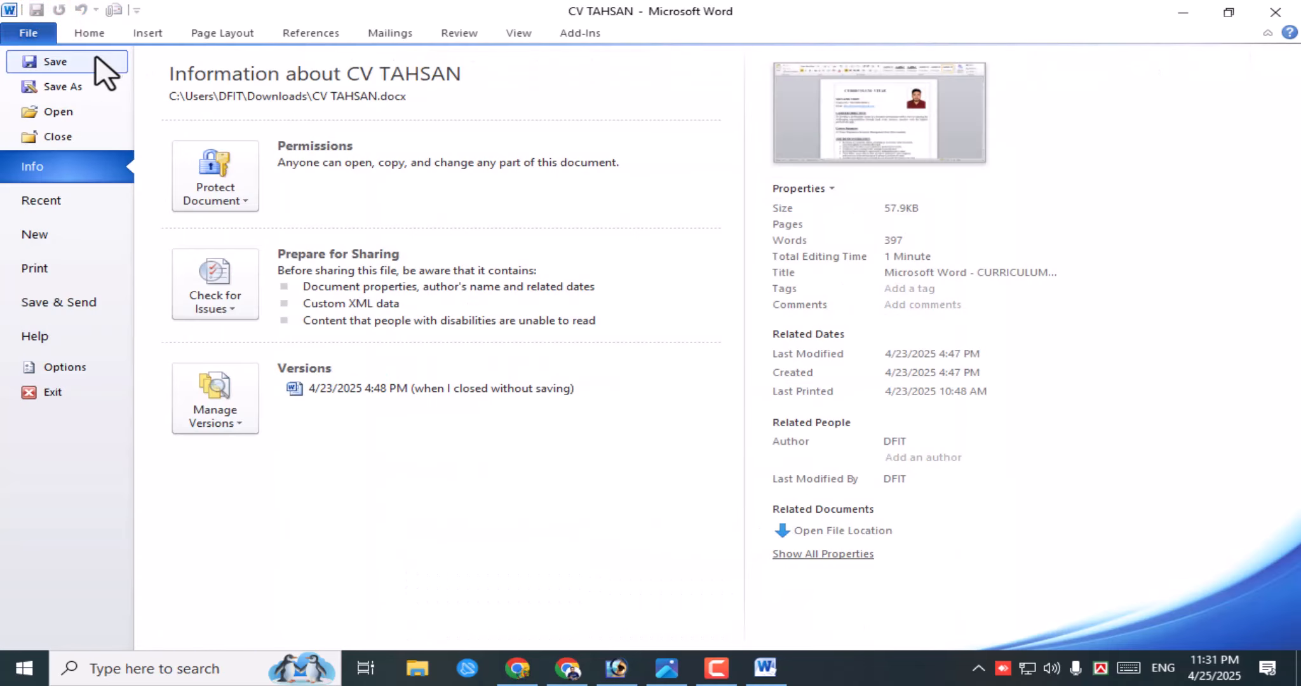
pyautogui.click(32, 35)
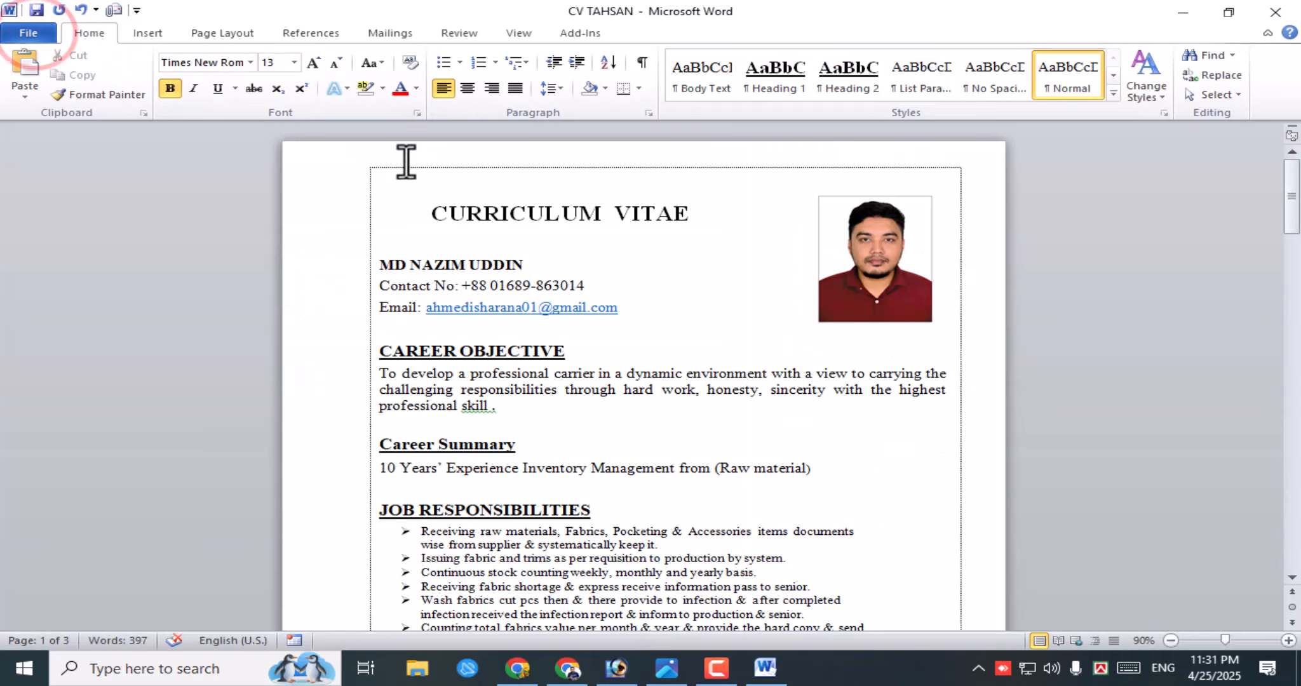
pyautogui.click(620, 12)
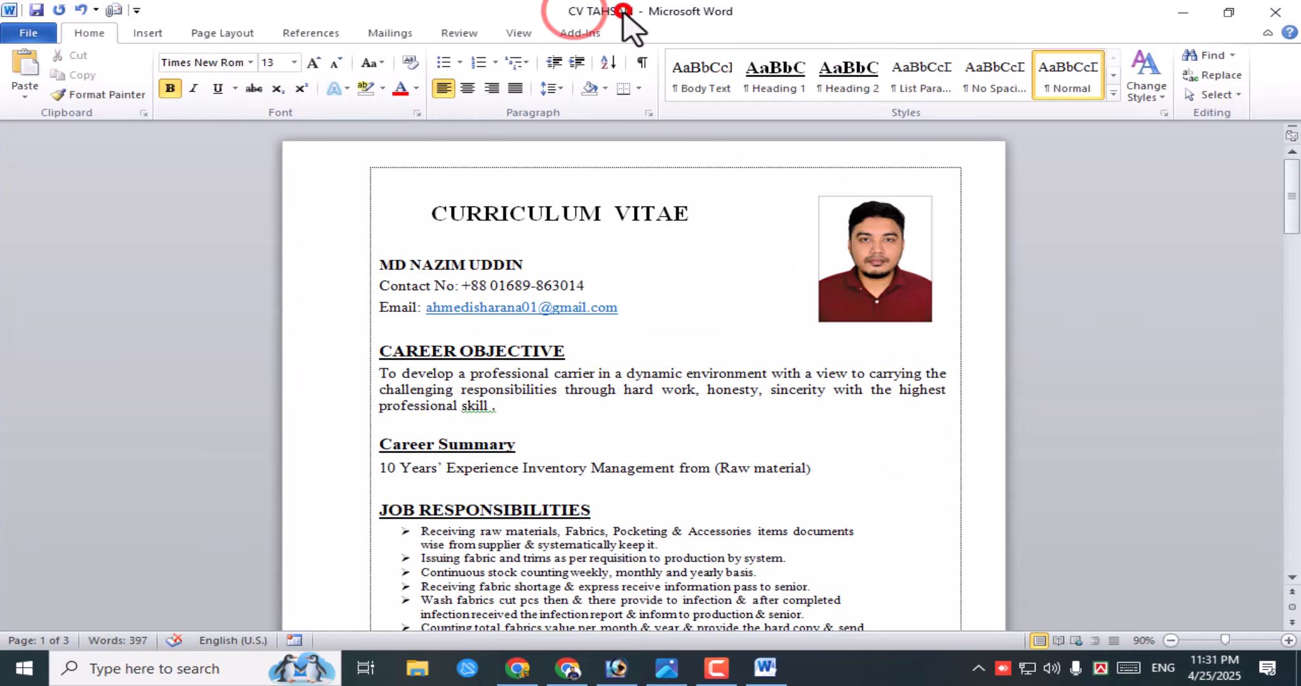
pyautogui.click(29, 33)
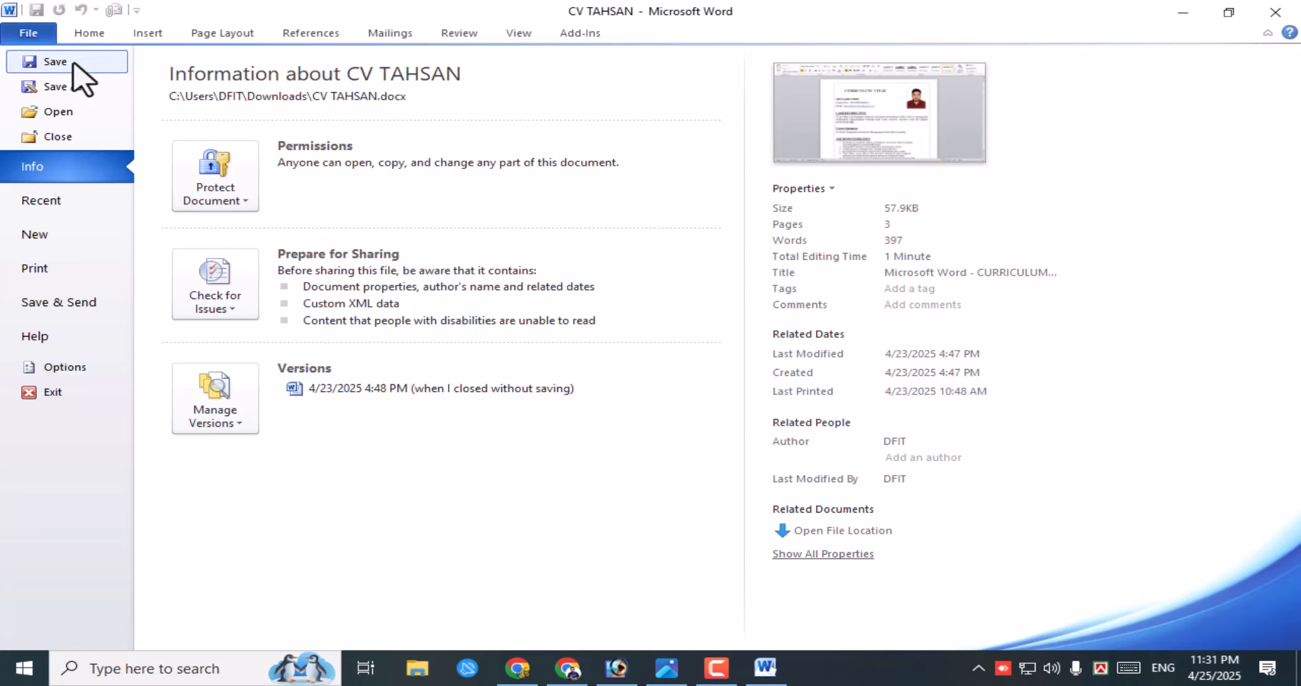
pyautogui.click(92, 33)
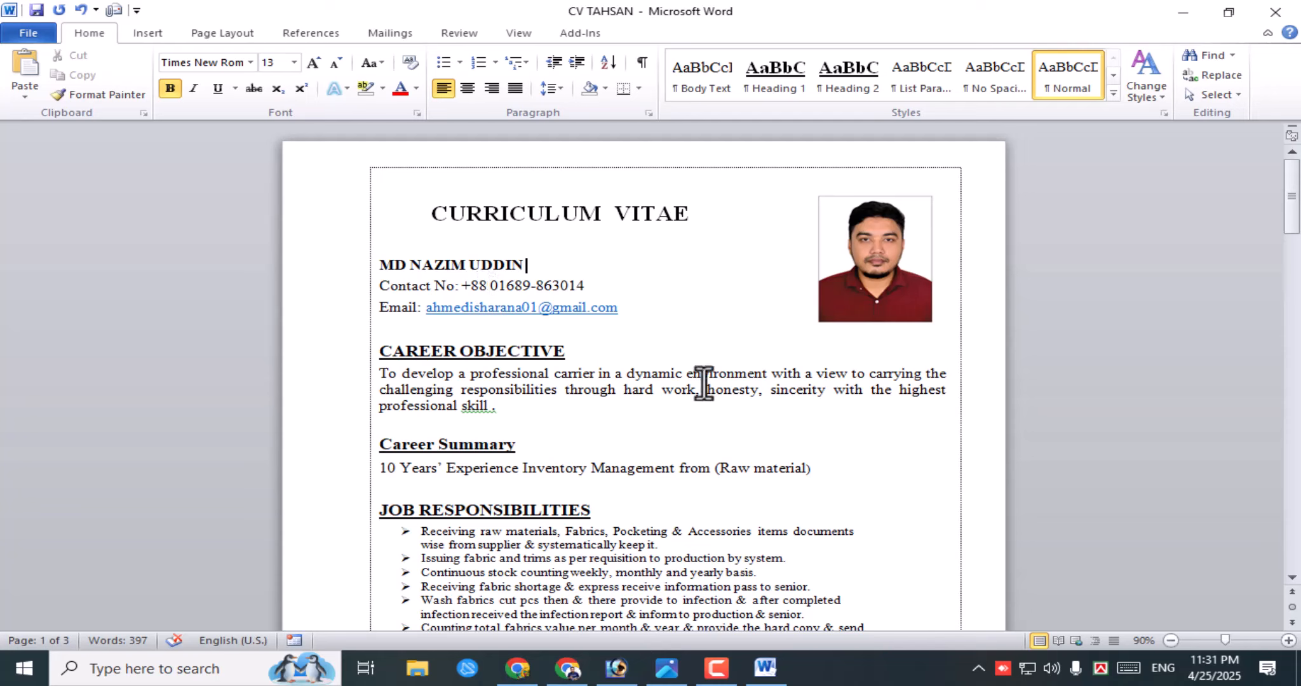
pyautogui.click(558, 260)
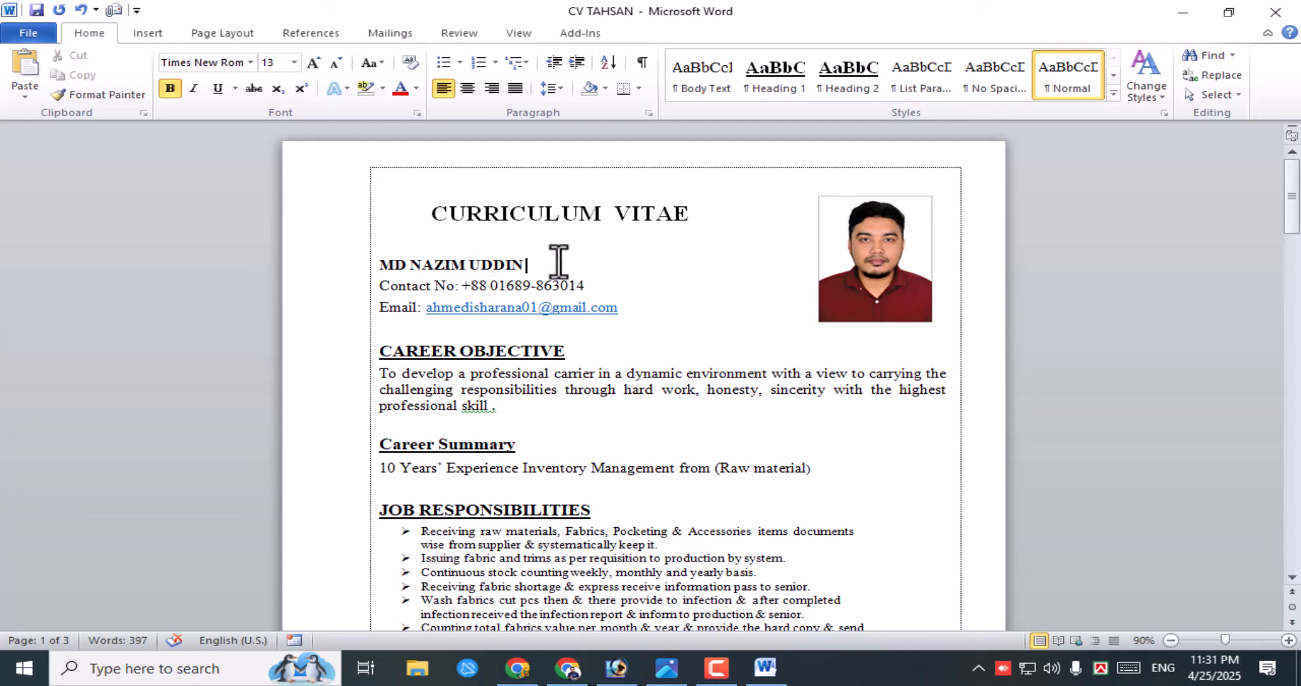
pyautogui.click(33, 33)
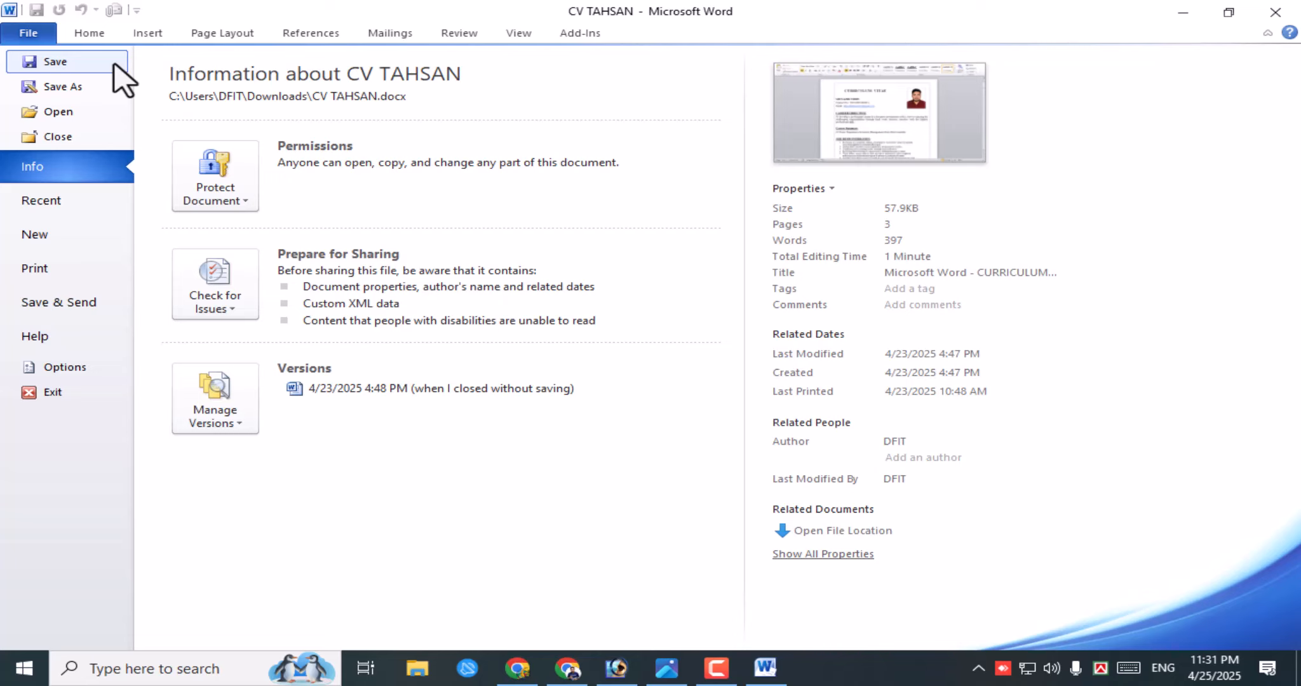
# - In Save As, replace the old file name with the new candidate's name
pyautogui.click(79, 88)
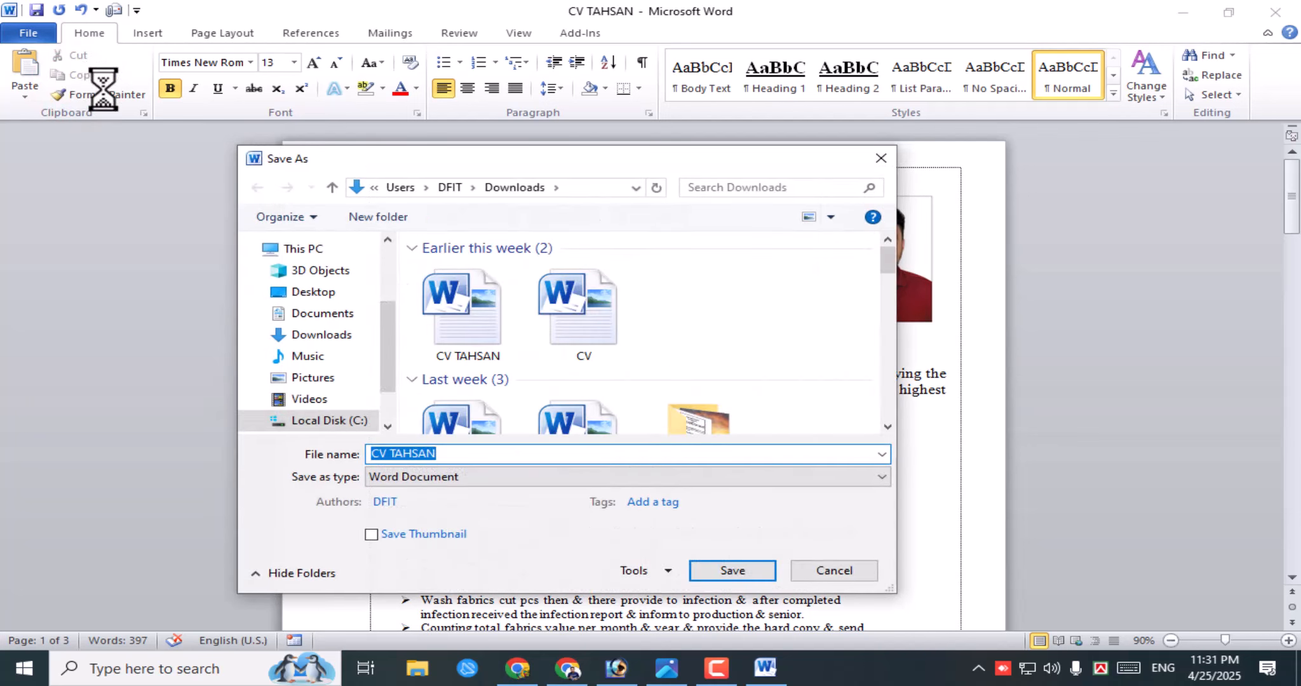
pyautogui.moveTo(496, 158); pyautogui.dragTo(578, 115)
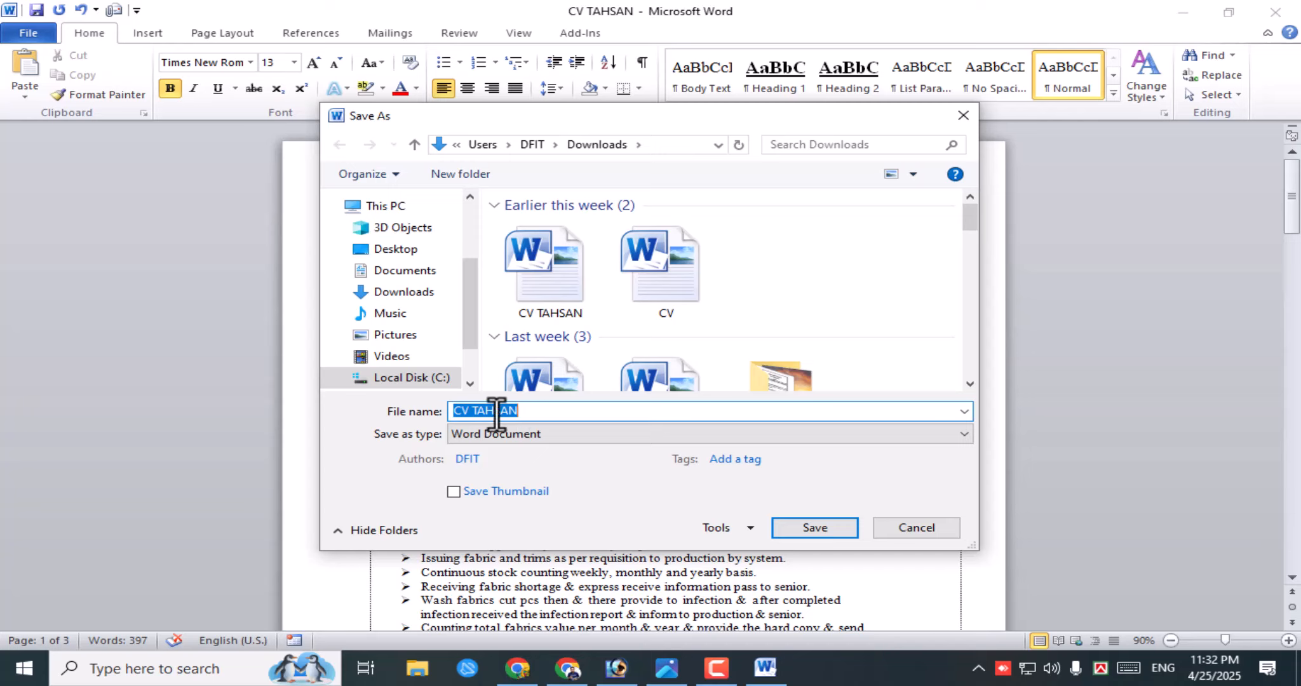
pyautogui.click(536, 413)
pyautogui.press('BackSpace')
pyautogui.press('BackSpace')
pyautogui.press('BackSpace')
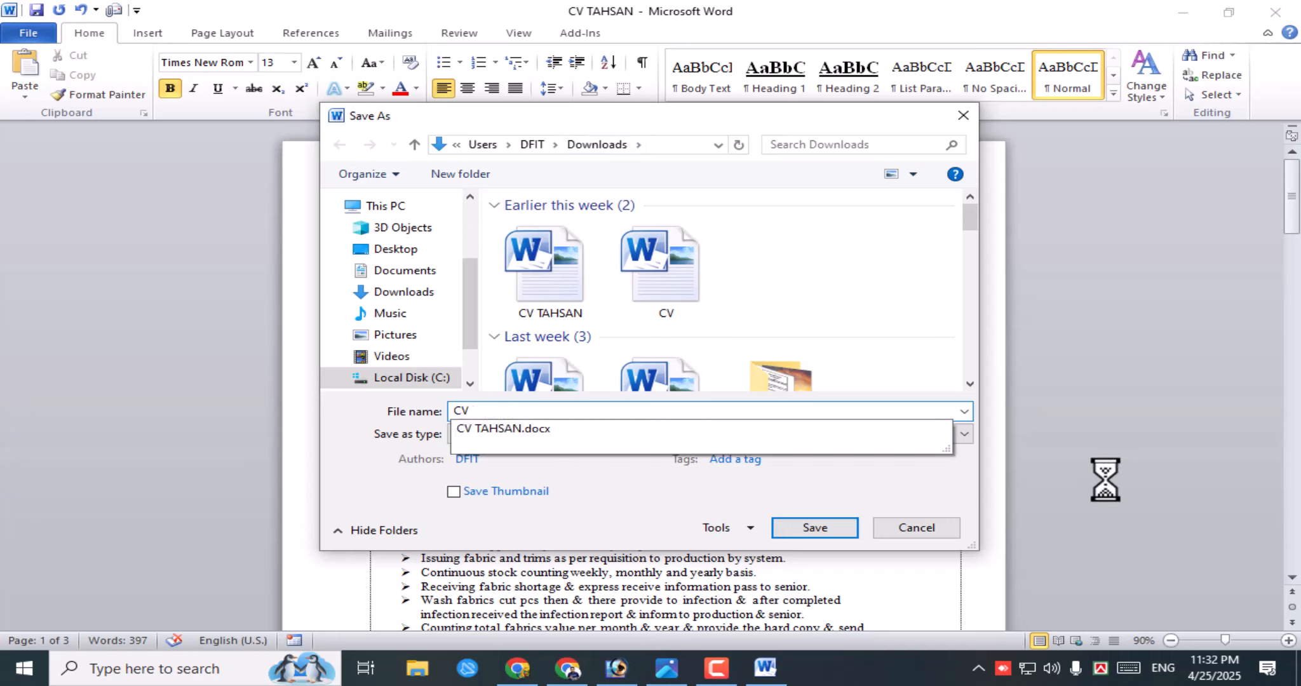
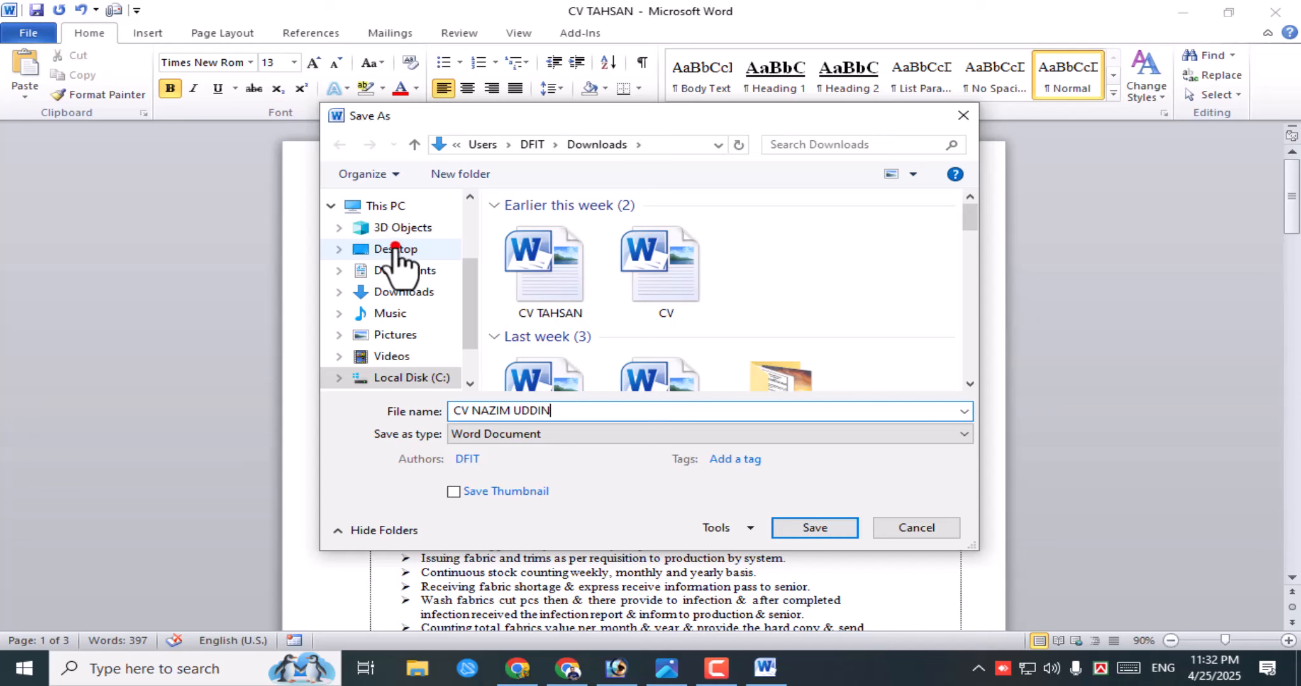
# - Change the save location from Desktop to Documents, keeping the new candidate's file name
pyautogui.click(395, 248)
pyautogui.click(574, 412)
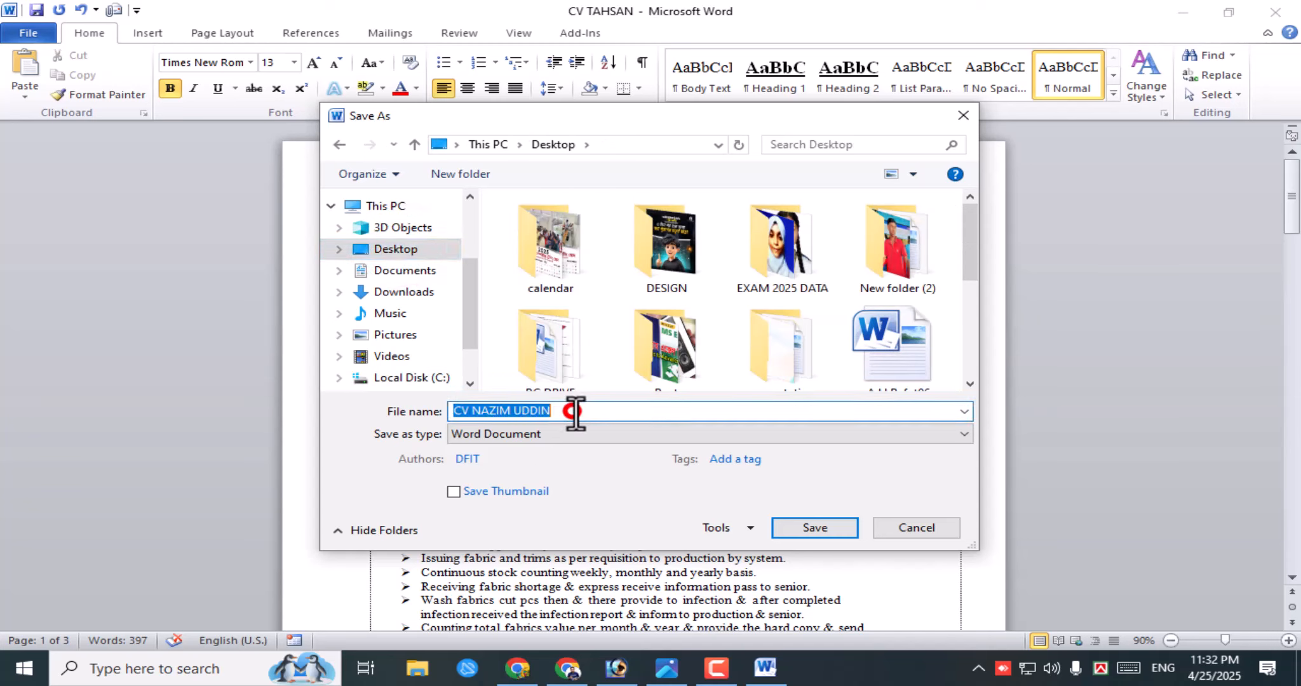
pyautogui.click(574, 411)
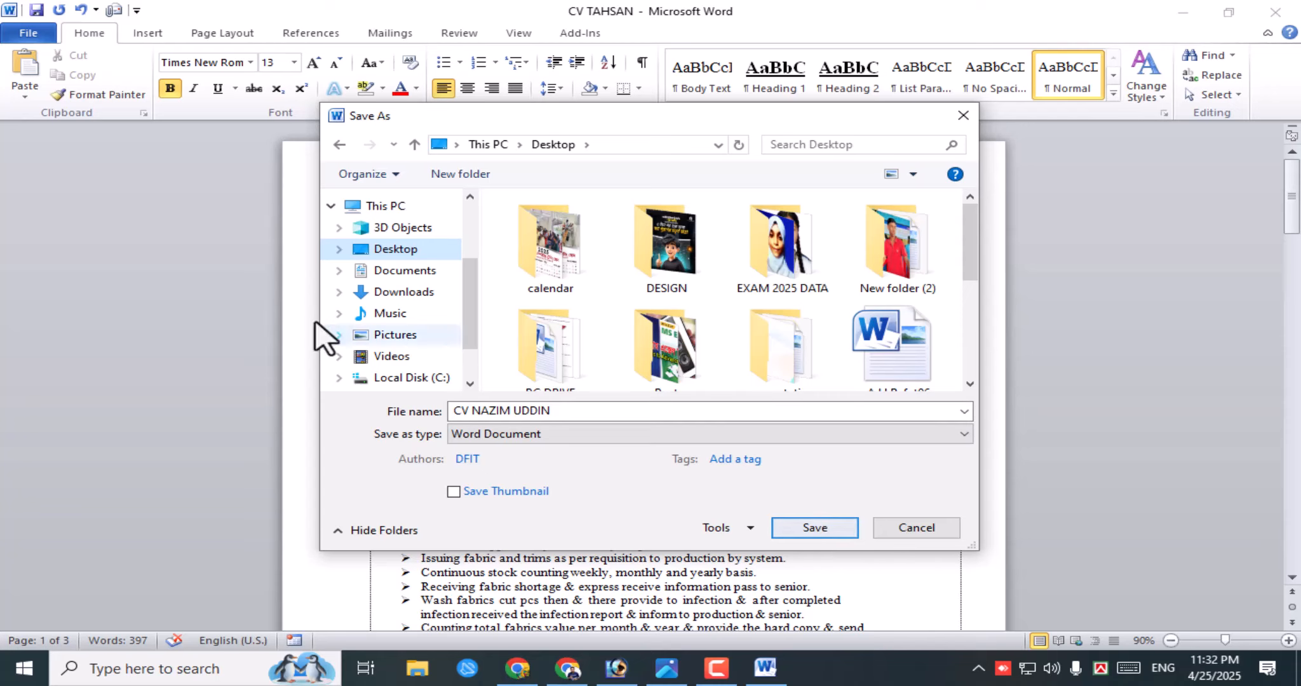
pyautogui.click(405, 270)
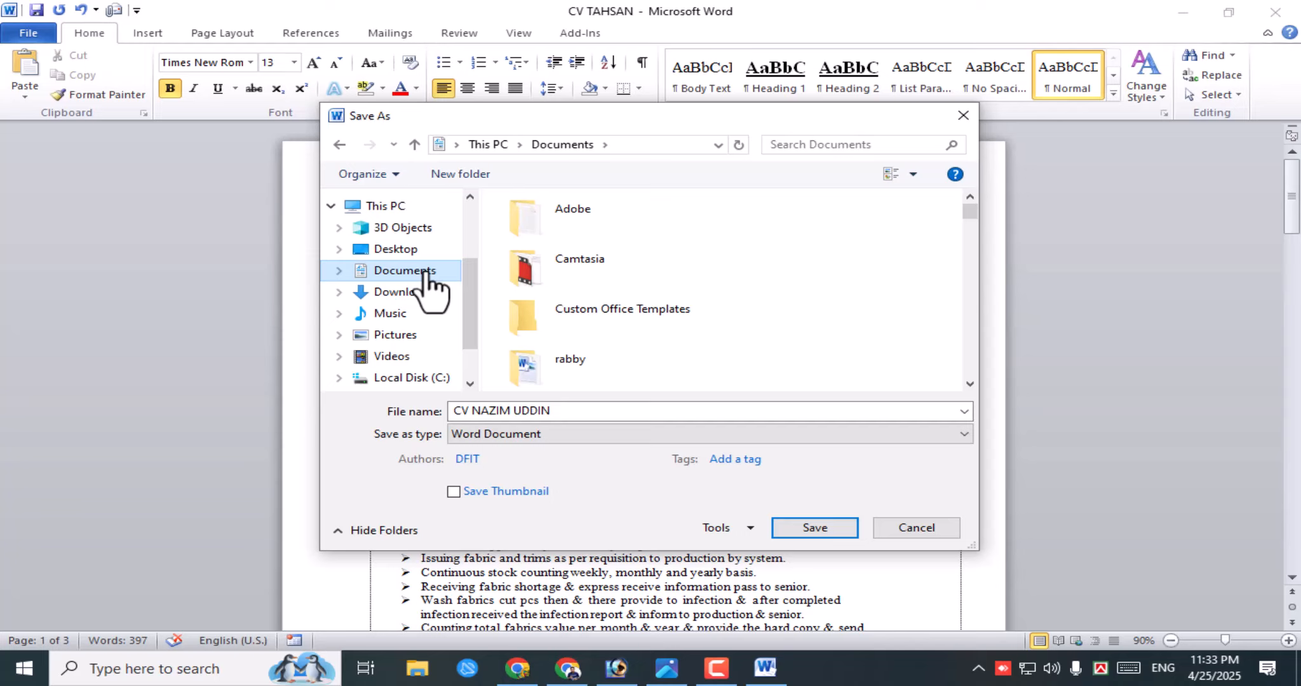
pyautogui.click(398, 271)
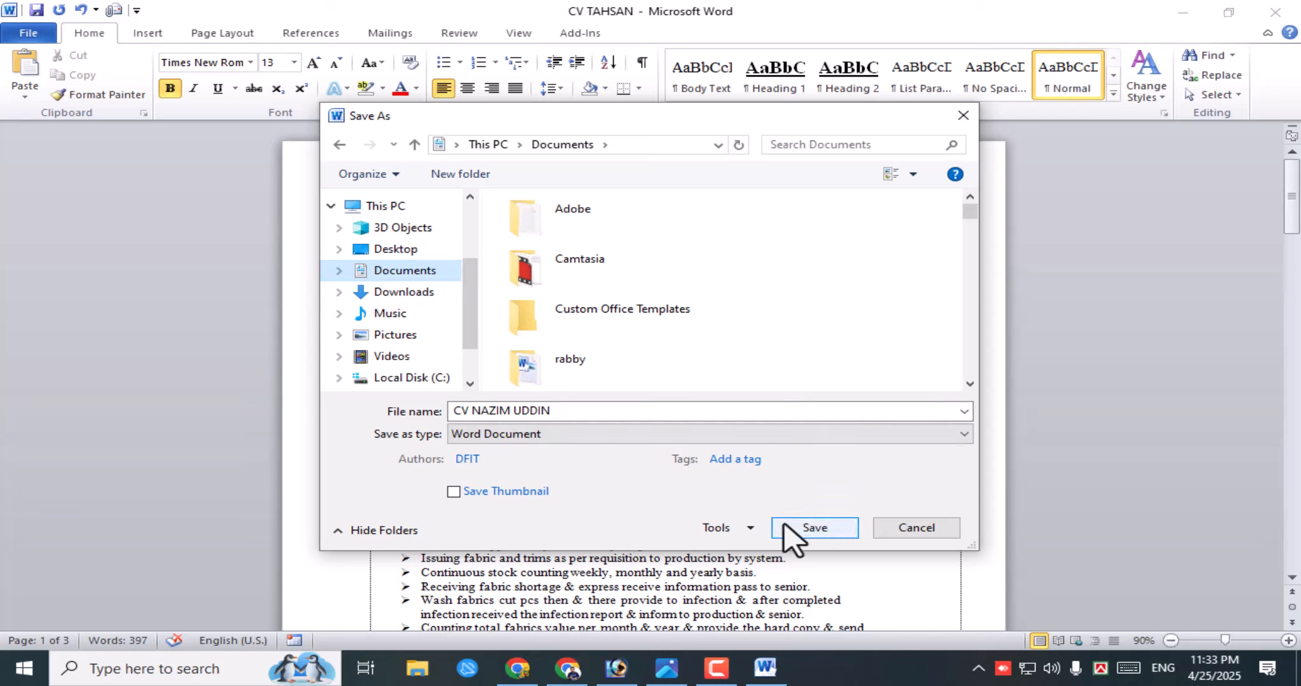
pyautogui.click(452, 413)
pyautogui.doubleClick(553, 414)
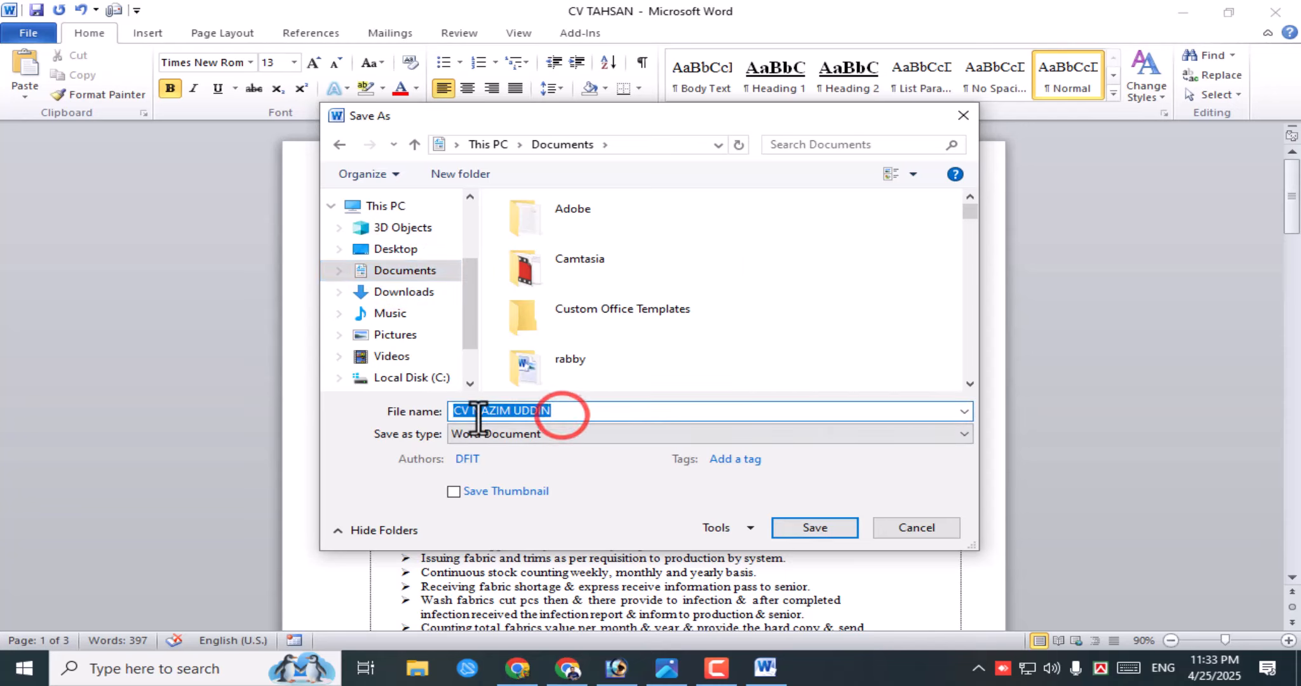
pyautogui.click(562, 414)
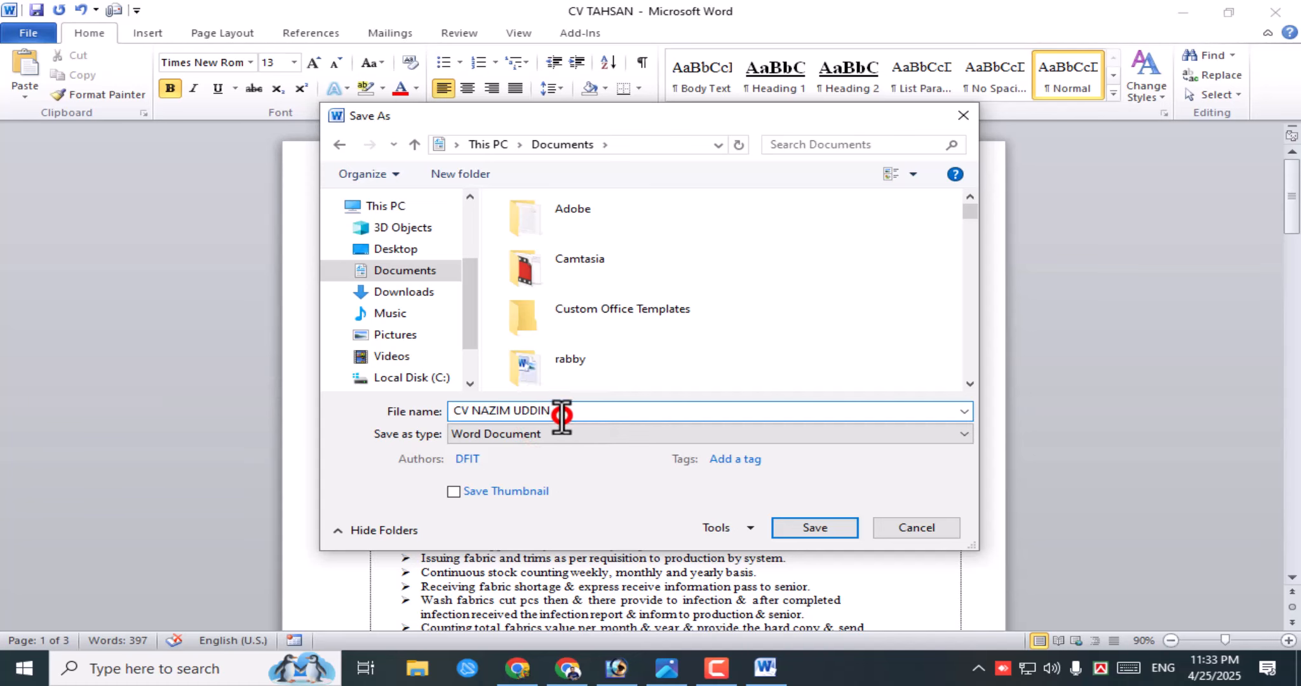
# - Save the renamed CV in Documents, then reopen the original CV from Recent
pyautogui.click(813, 526)
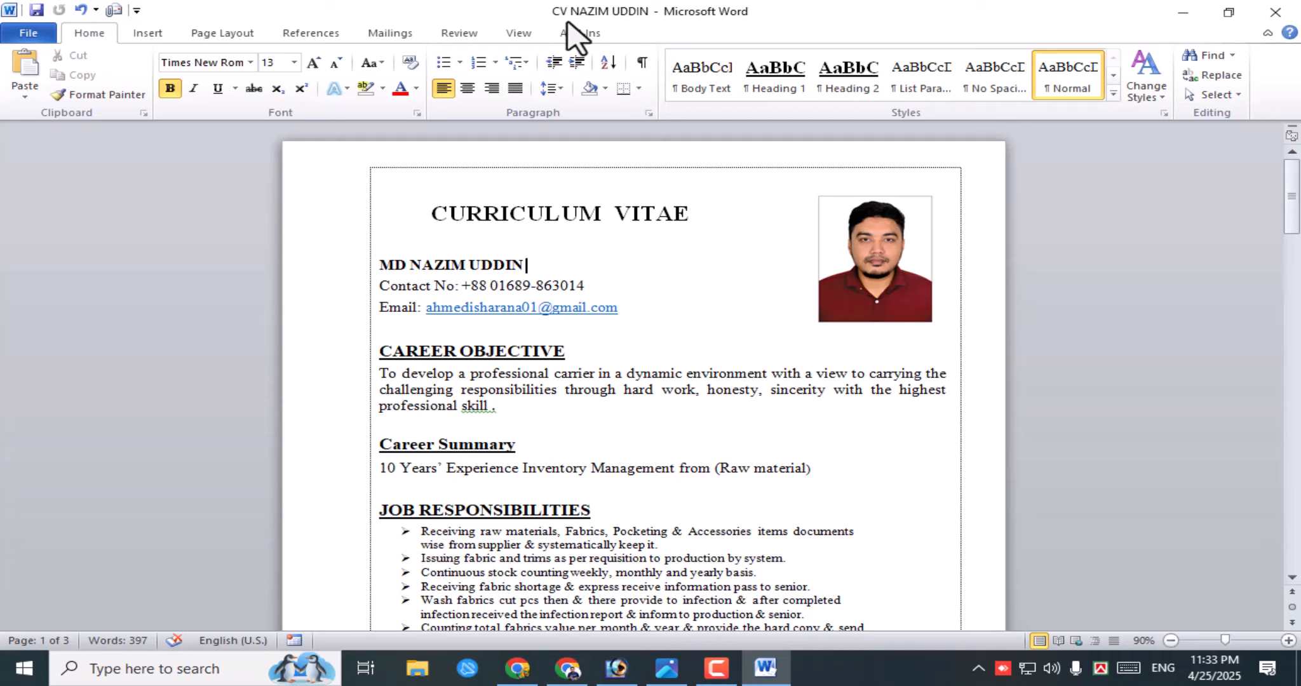
pyautogui.click(28, 33)
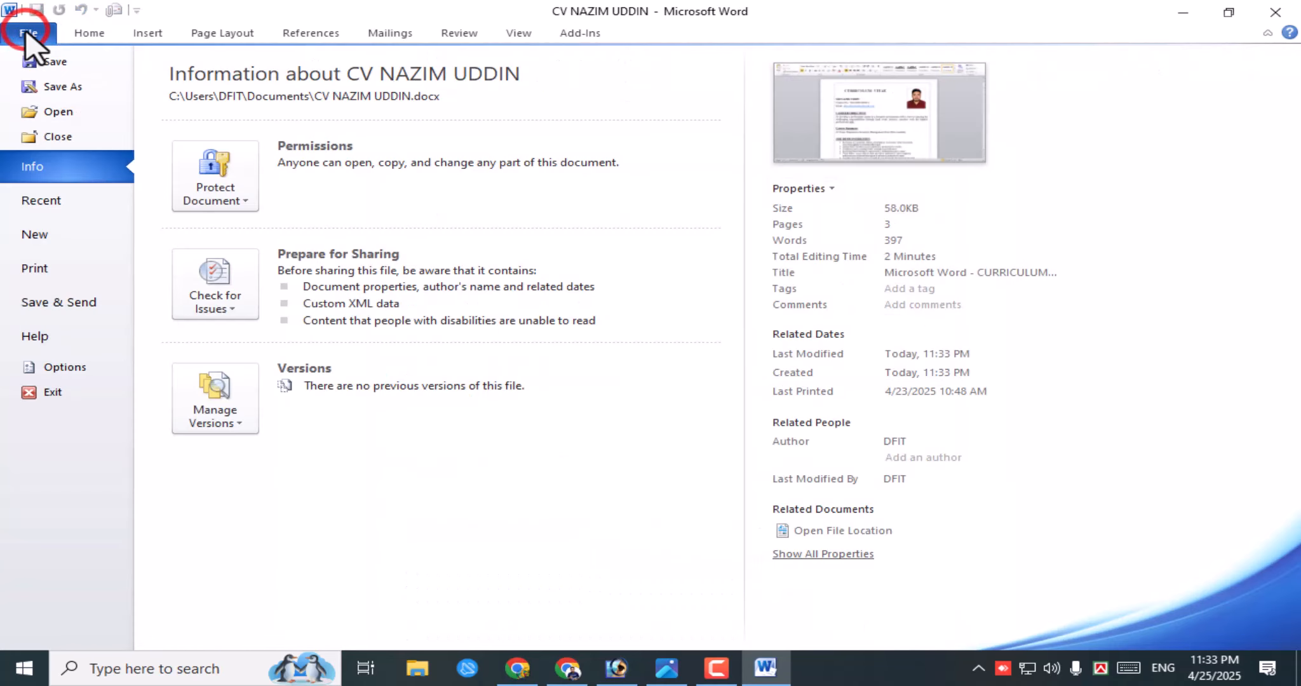
pyautogui.click(58, 199)
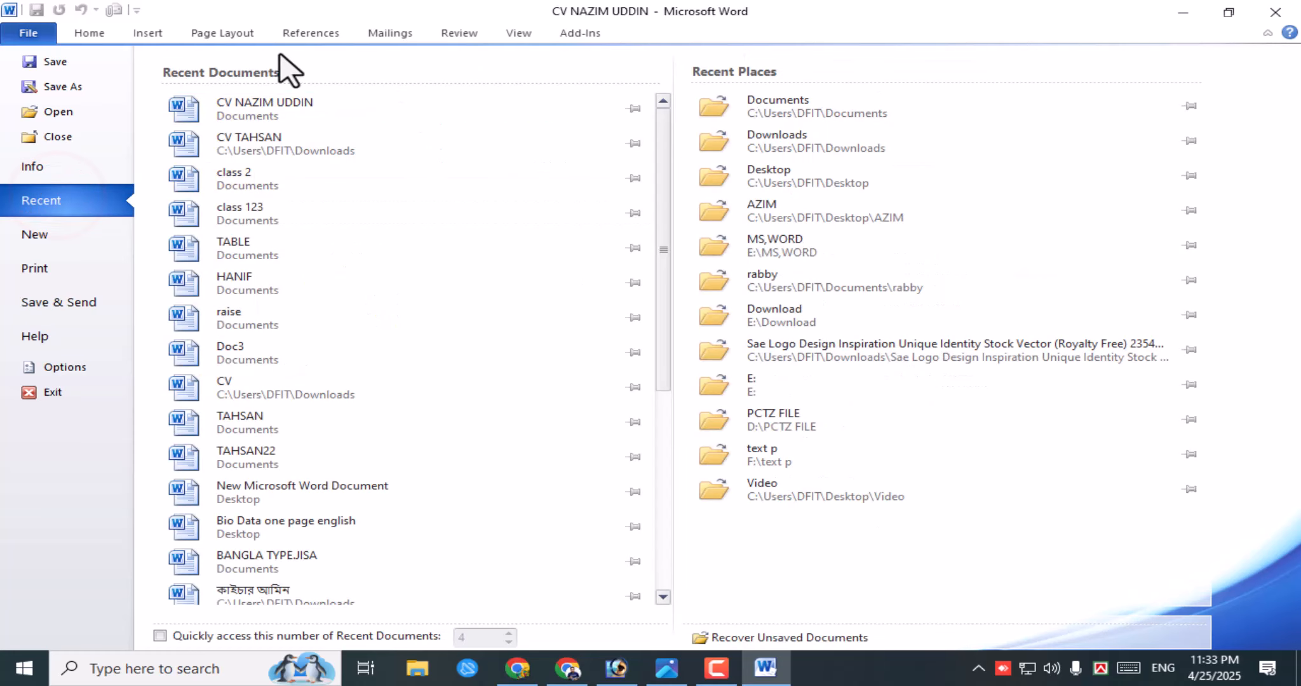
pyautogui.click(275, 146)
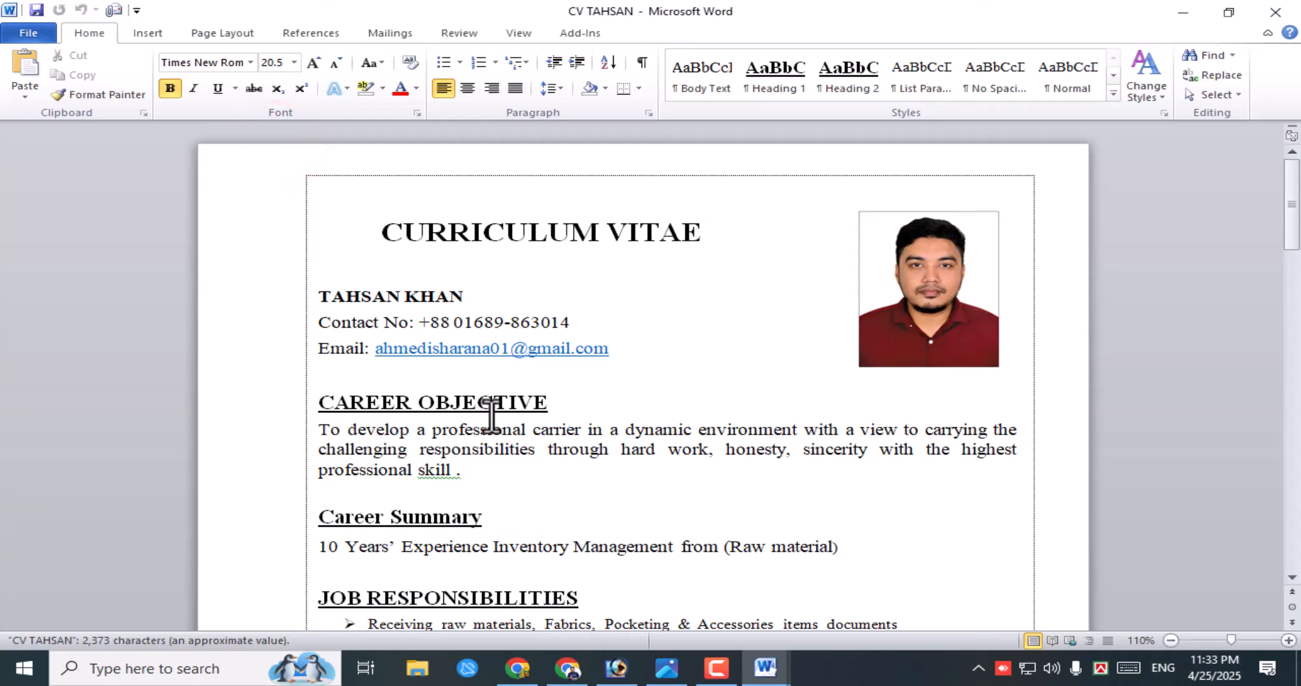
# - Place the caret in the original CV's name line and go to its File page
pyautogui.click(373, 296)
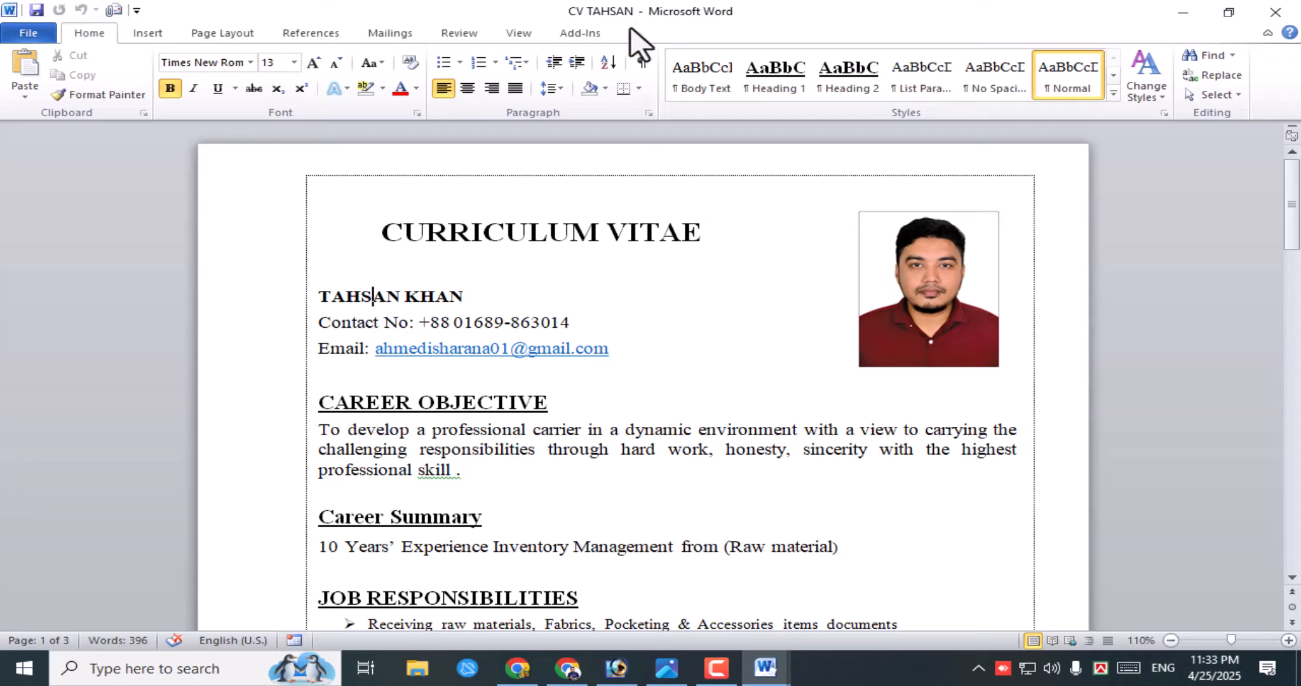
pyautogui.click(582, 12)
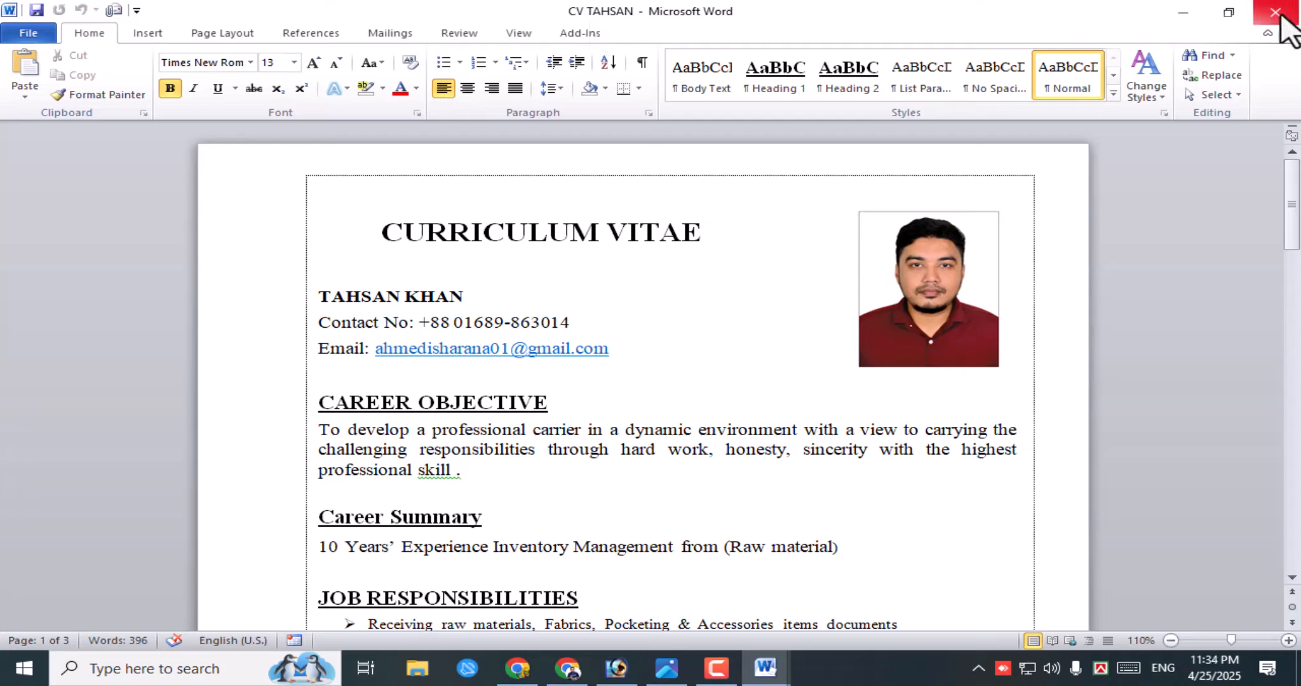
pyautogui.click(32, 35)
# - Close the original CV and place the caret at the end of the name line
pyautogui.click(61, 137)
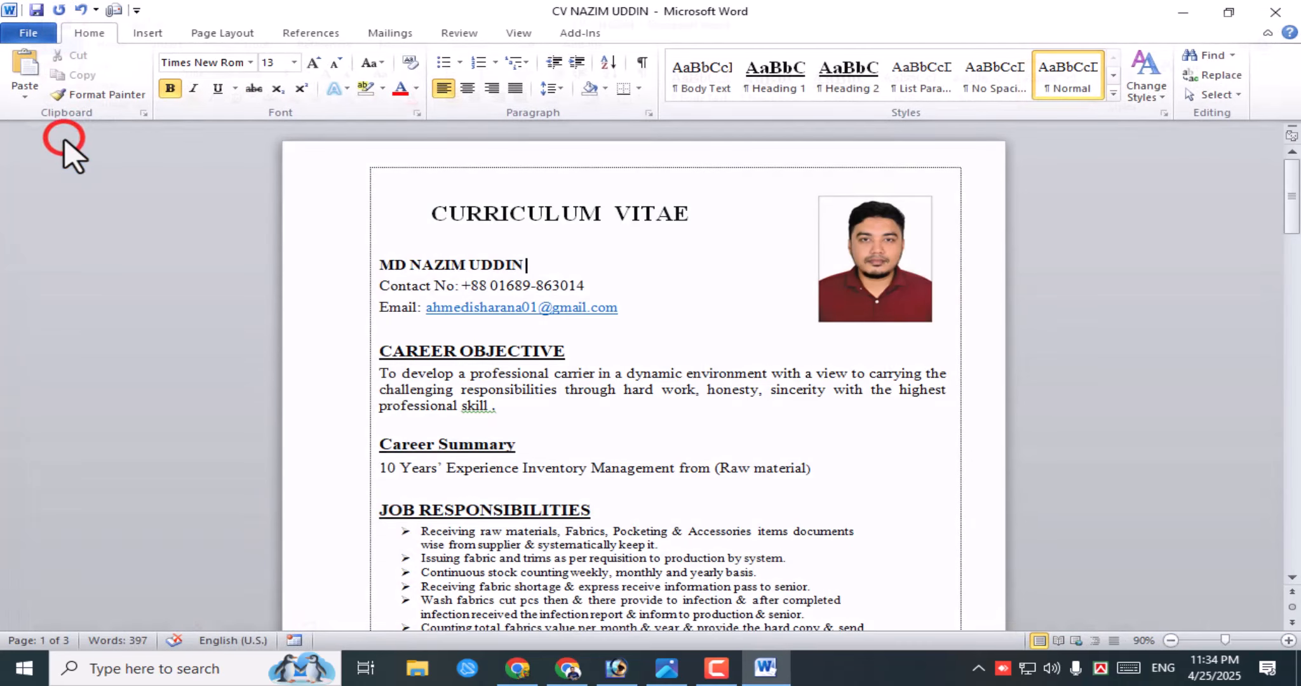
pyautogui.click(661, 279)
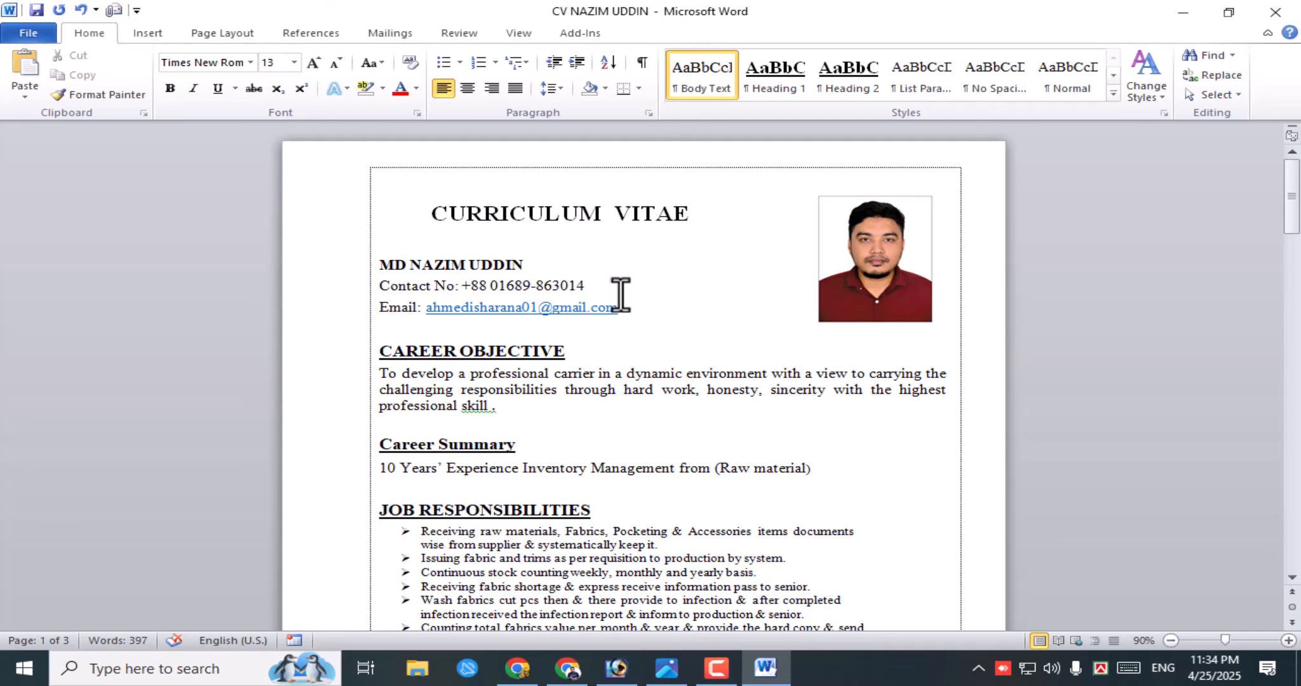
pyautogui.click(619, 287)
pyautogui.click(629, 260)
pyautogui.scroll(-2, 601, 581)
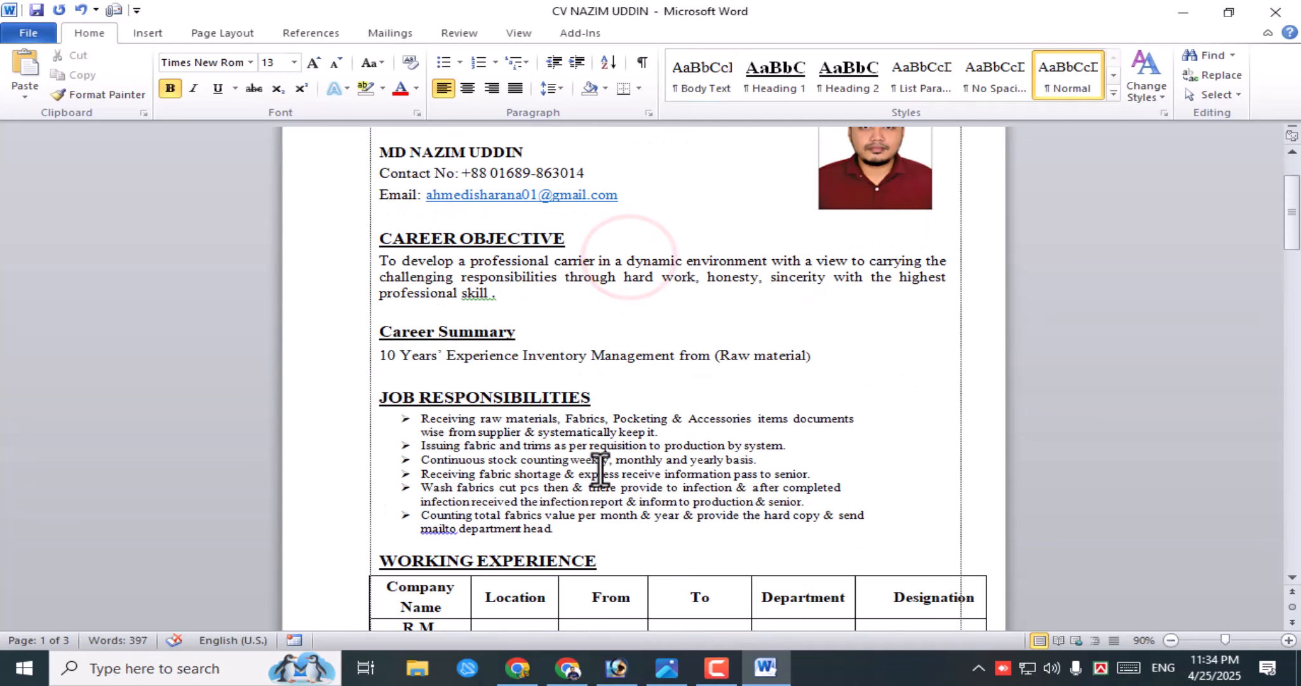
pyautogui.scroll(2, 621, 480)
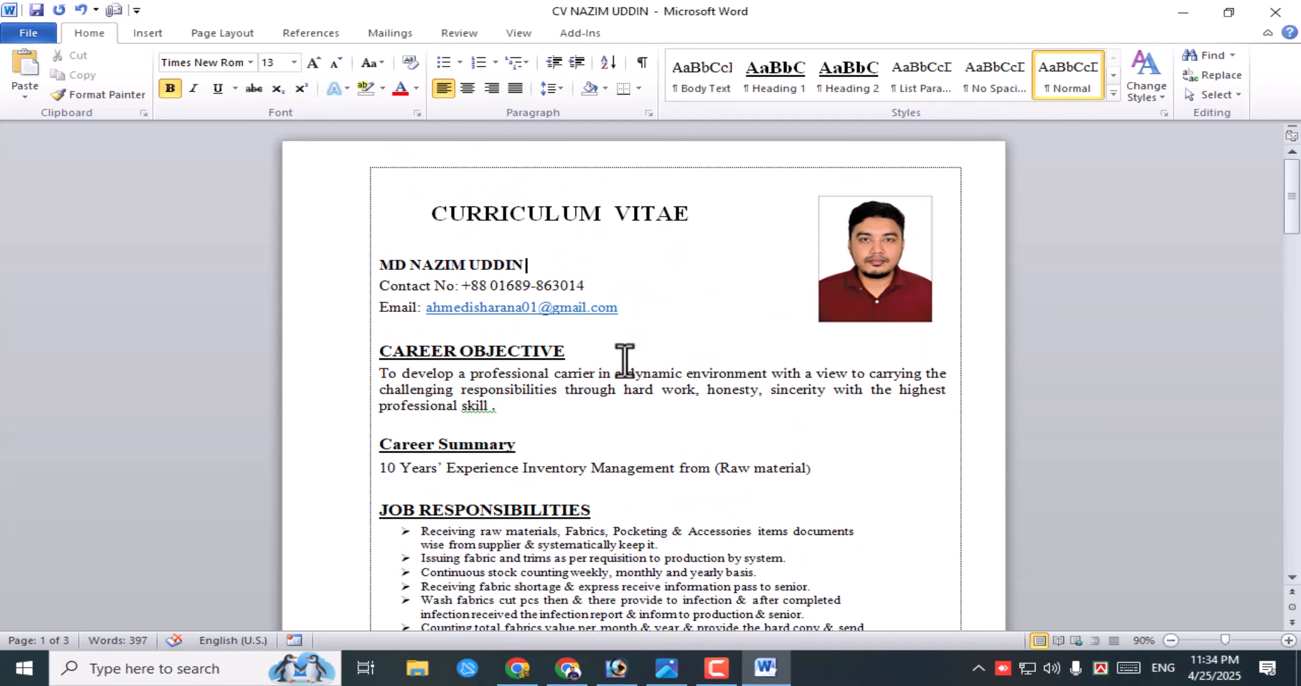
# - Delete the e-mail address from the Email line and close the document window
pyautogui.moveTo(626, 307); pyautogui.dragTo(425, 312)
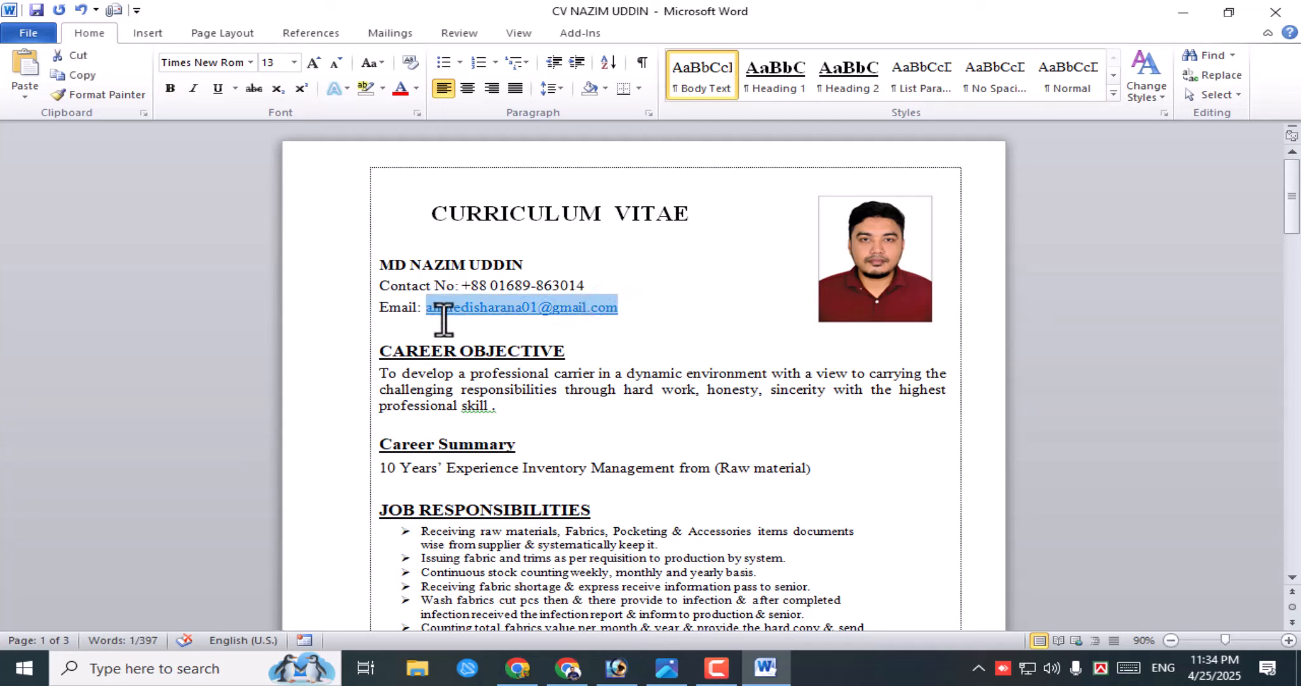
pyautogui.press('Delete')
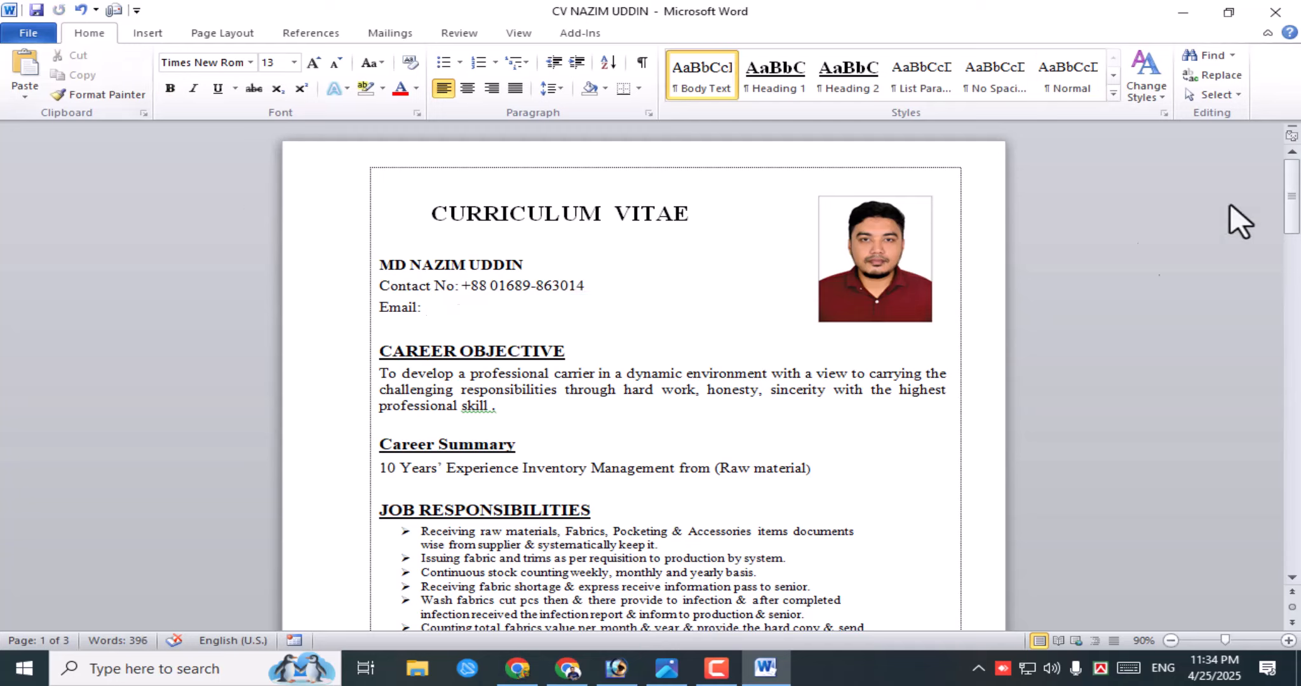
pyautogui.click(1275, 13)
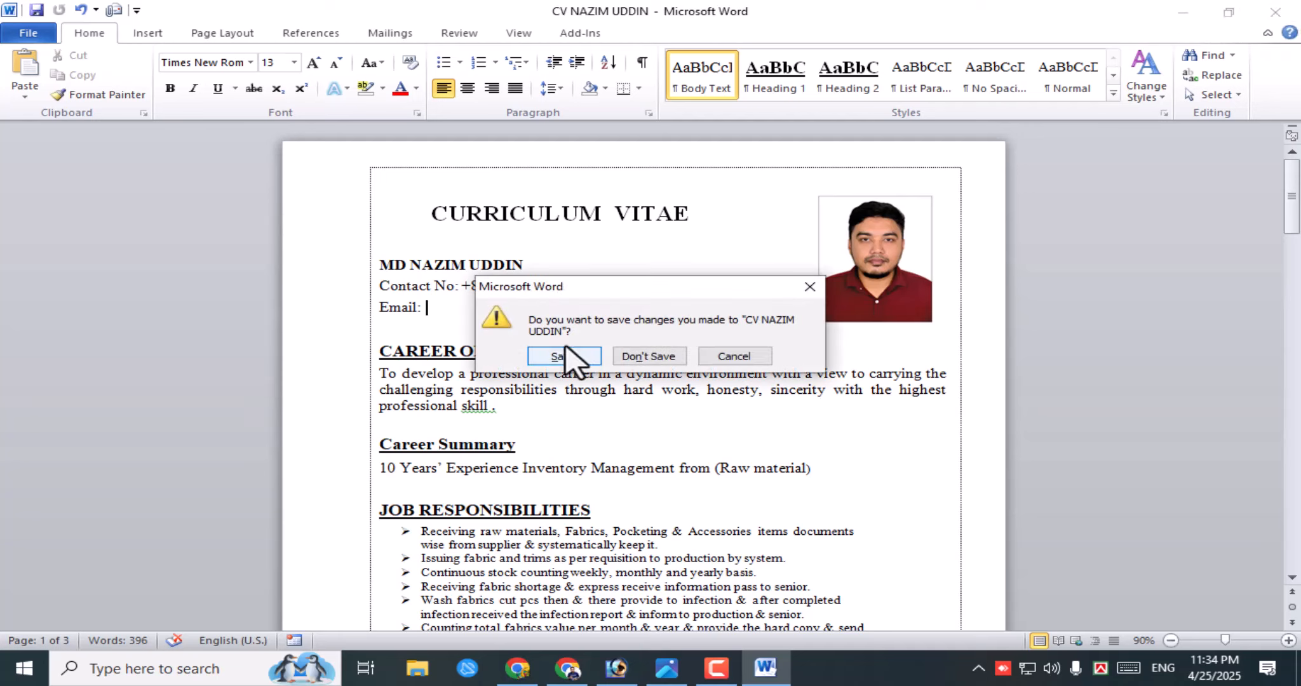
# - Dismiss the save-changes prompt twice, keeping the CV open with a blank Email line
pyautogui.moveTo(660, 293); pyautogui.dragTo(725, 318)
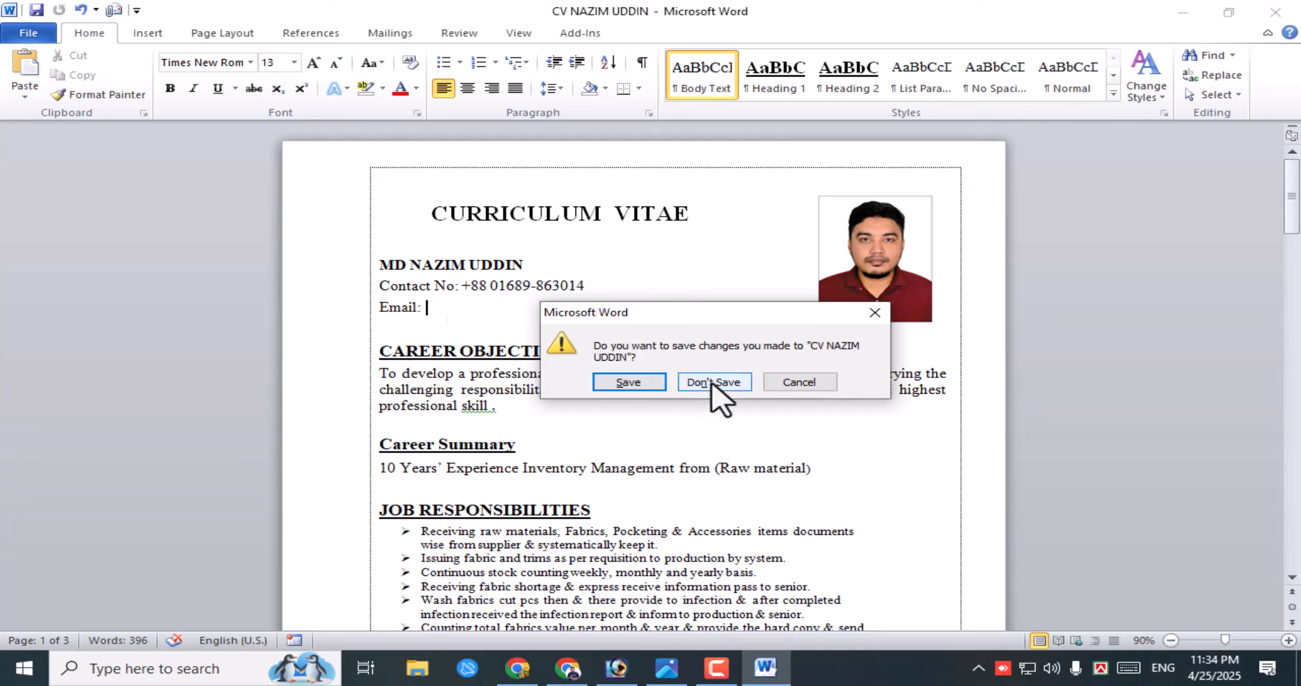
pyautogui.click(812, 382)
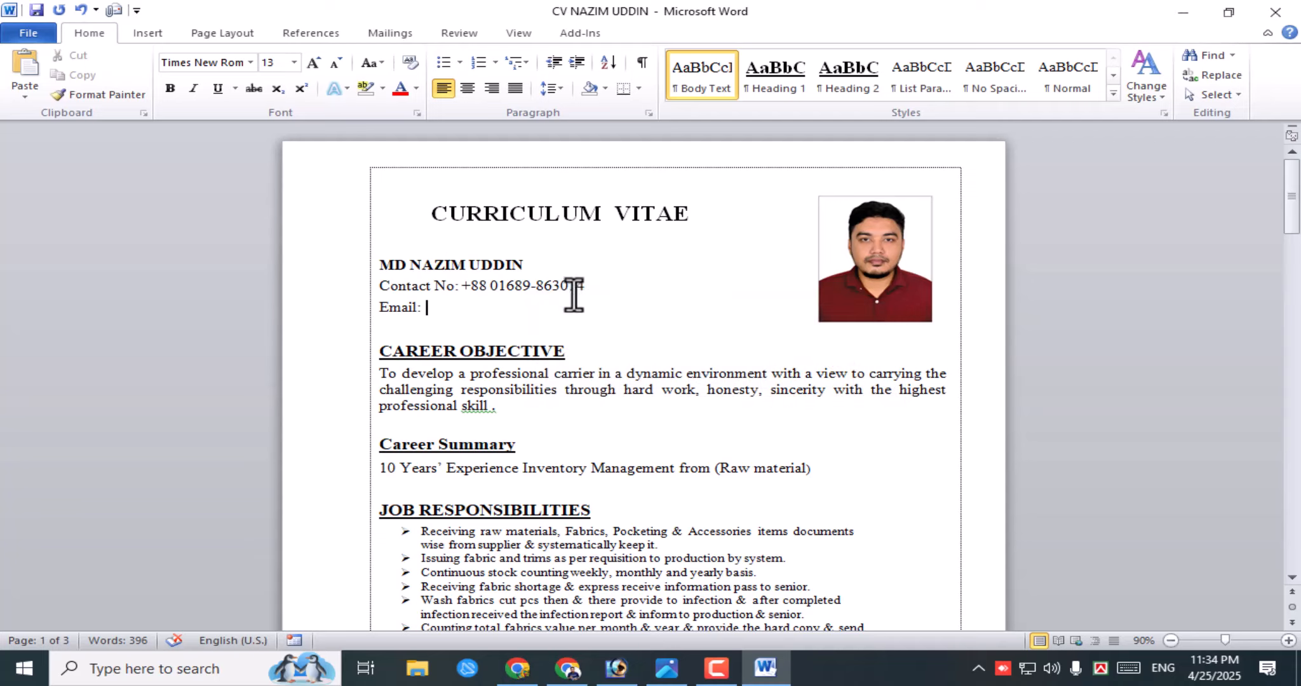
pyautogui.click(451, 300)
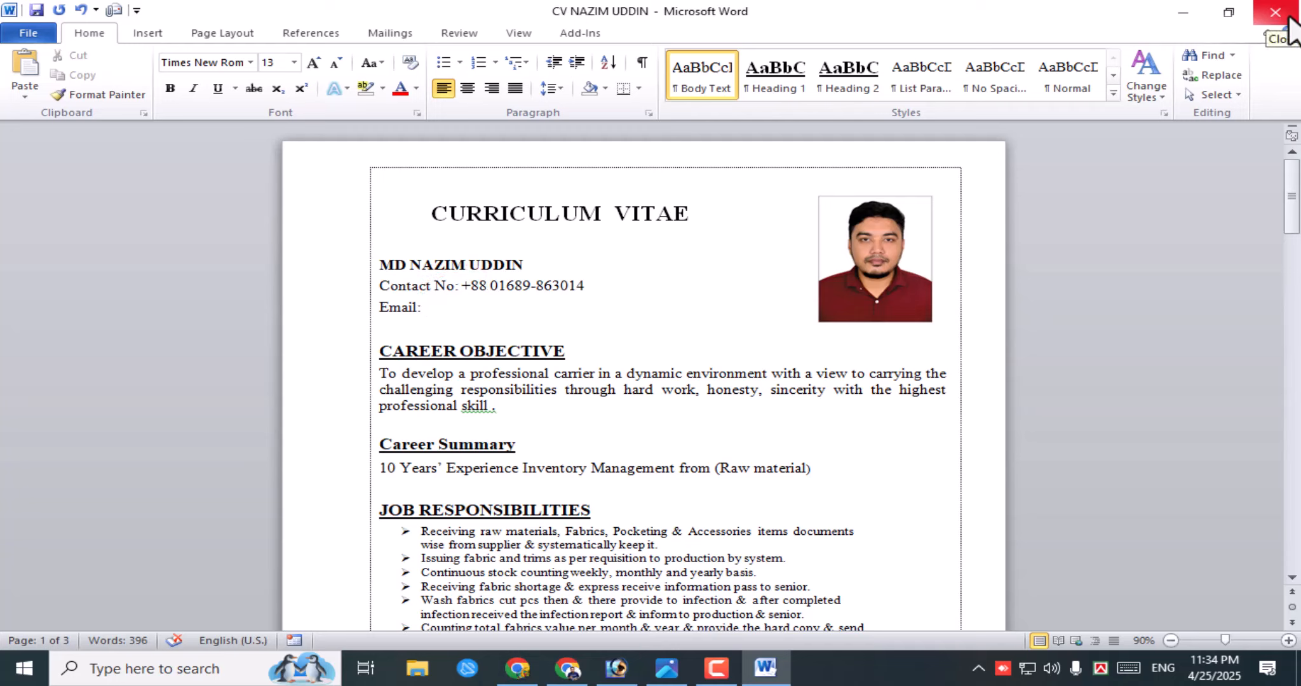
pyautogui.click(1290, 17)
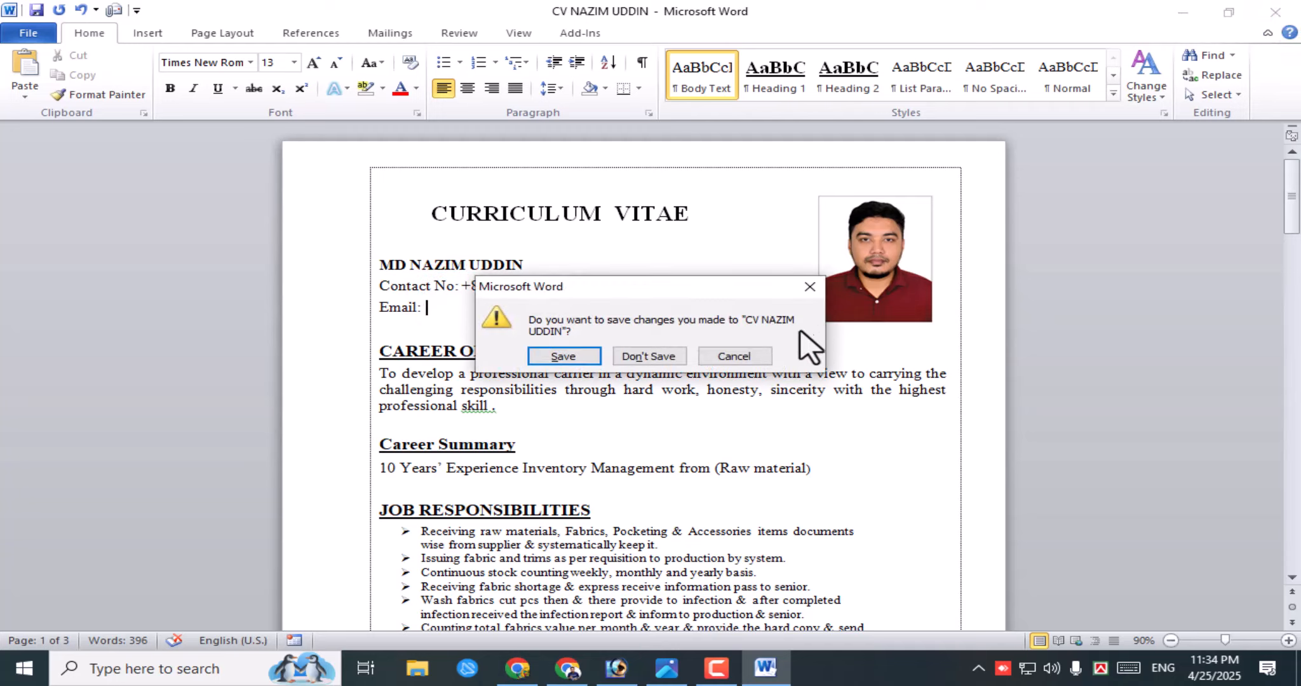
pyautogui.click(807, 289)
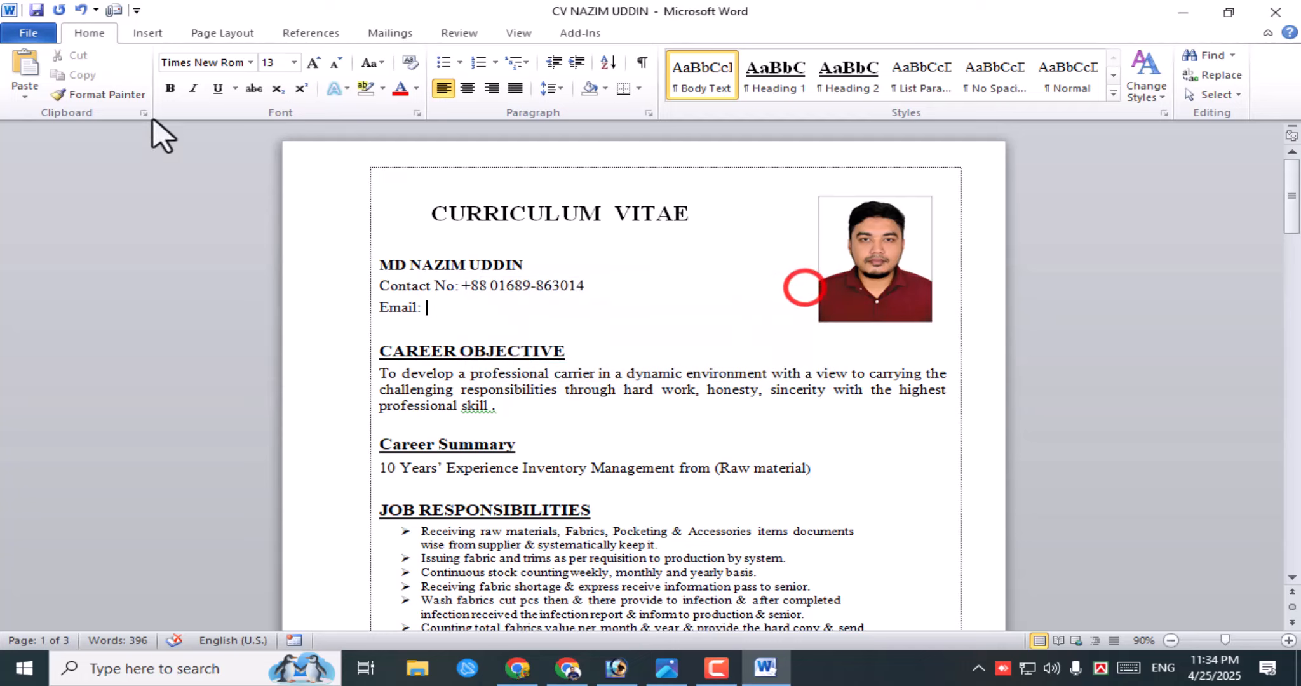
# - Cancel the Save As dialog, then save the CV with File > Save
pyautogui.click(29, 34)
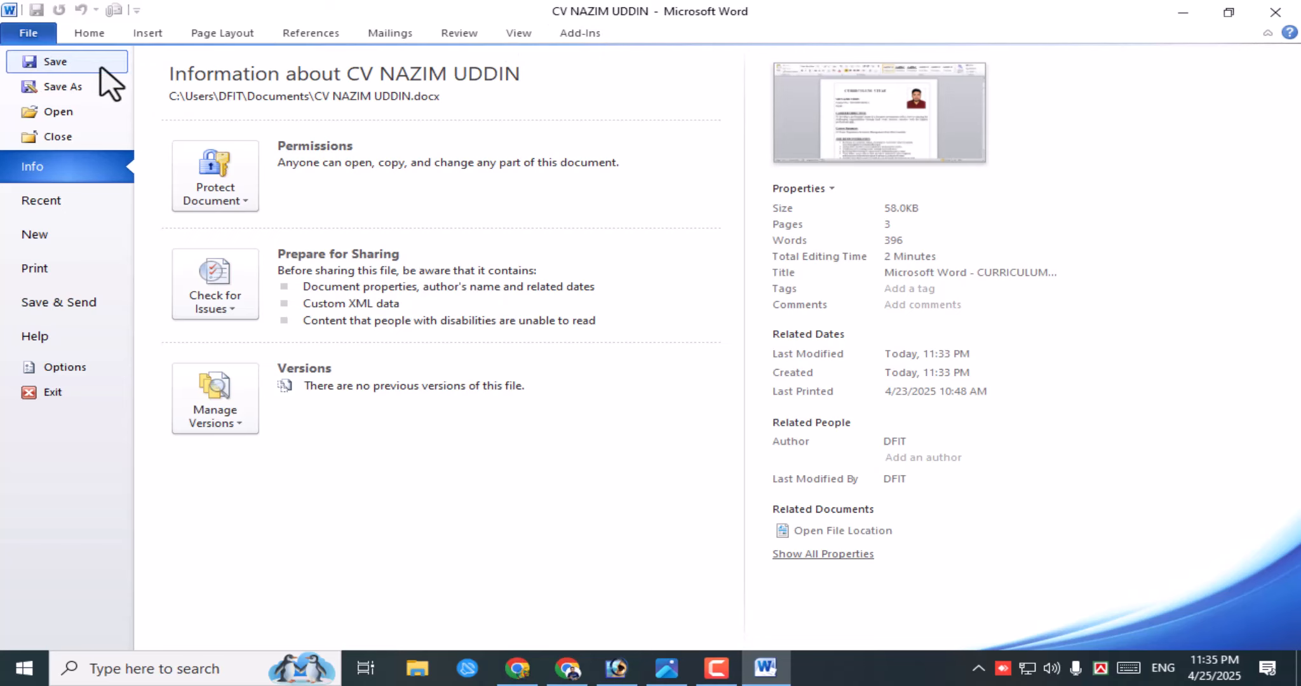
pyautogui.click(76, 87)
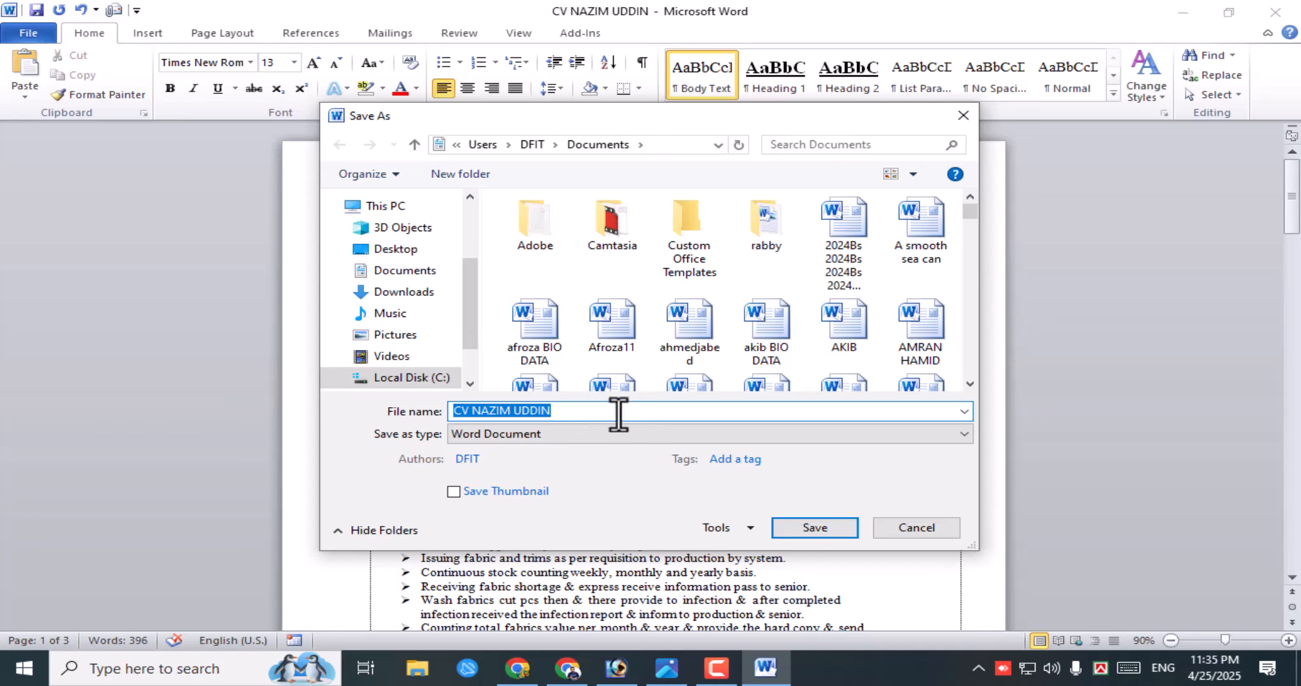
pyautogui.click(962, 116)
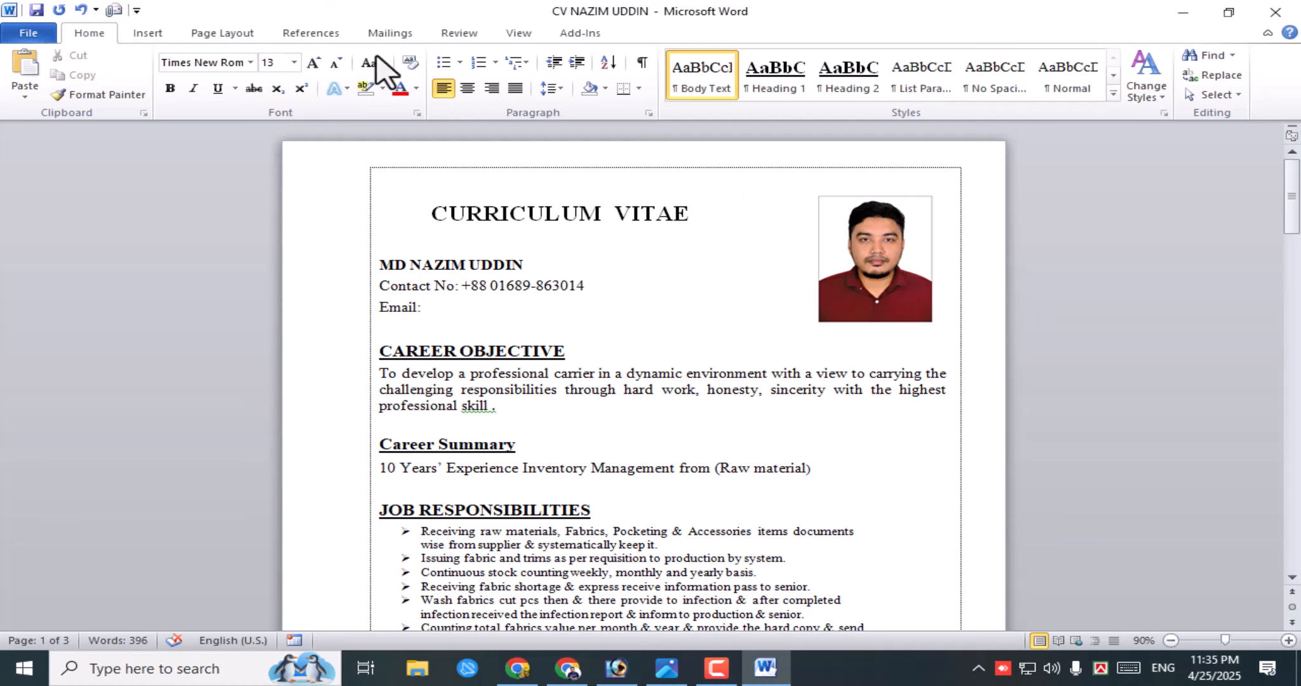
pyautogui.click(28, 33)
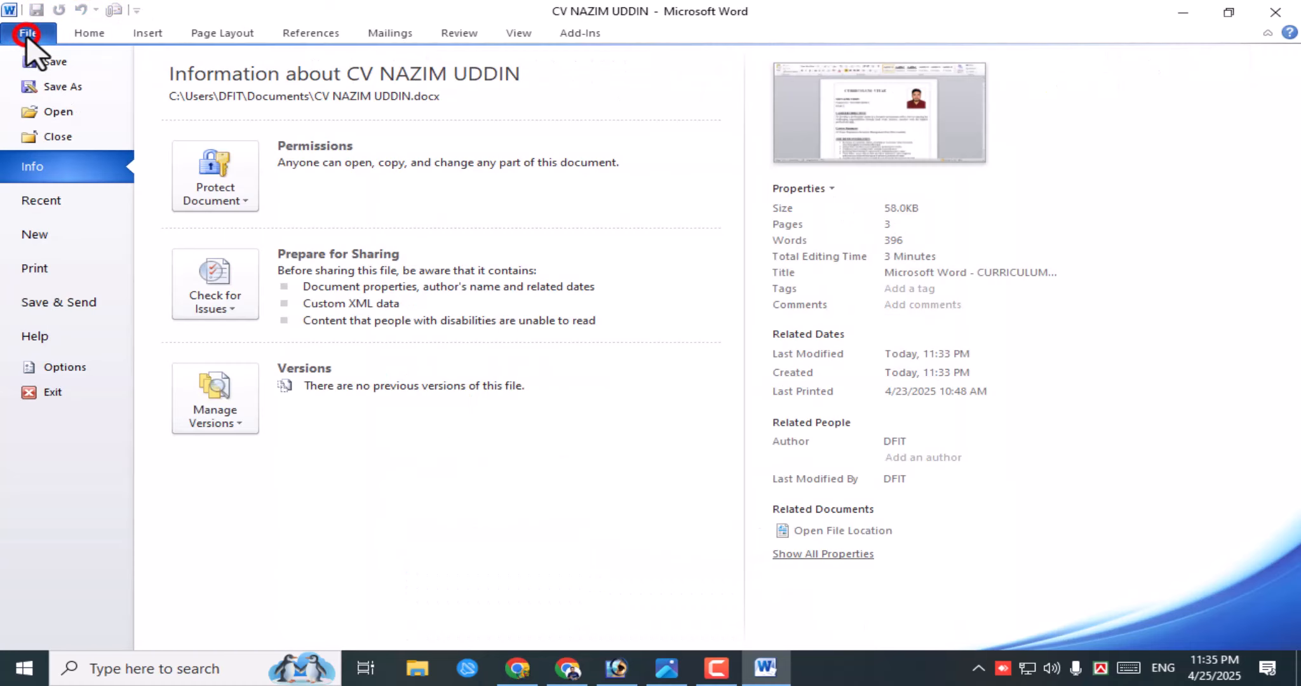
pyautogui.click(55, 62)
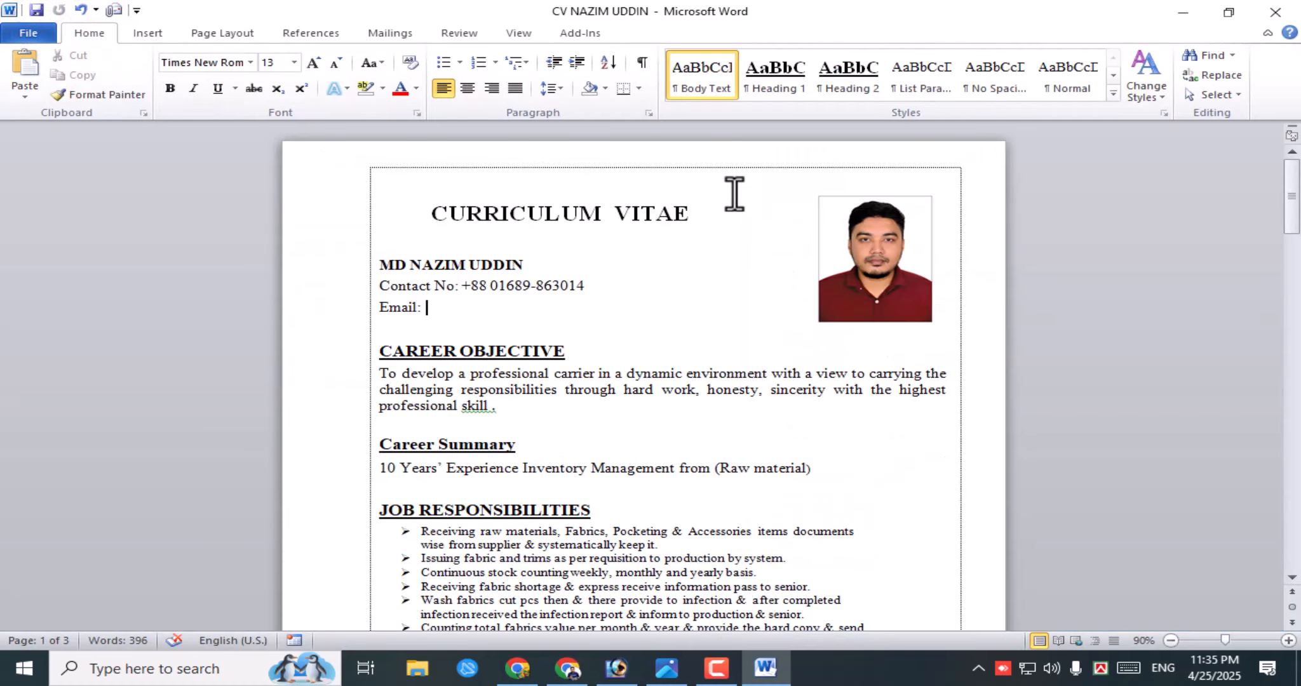
pyautogui.scroll(-2, 590, 465)
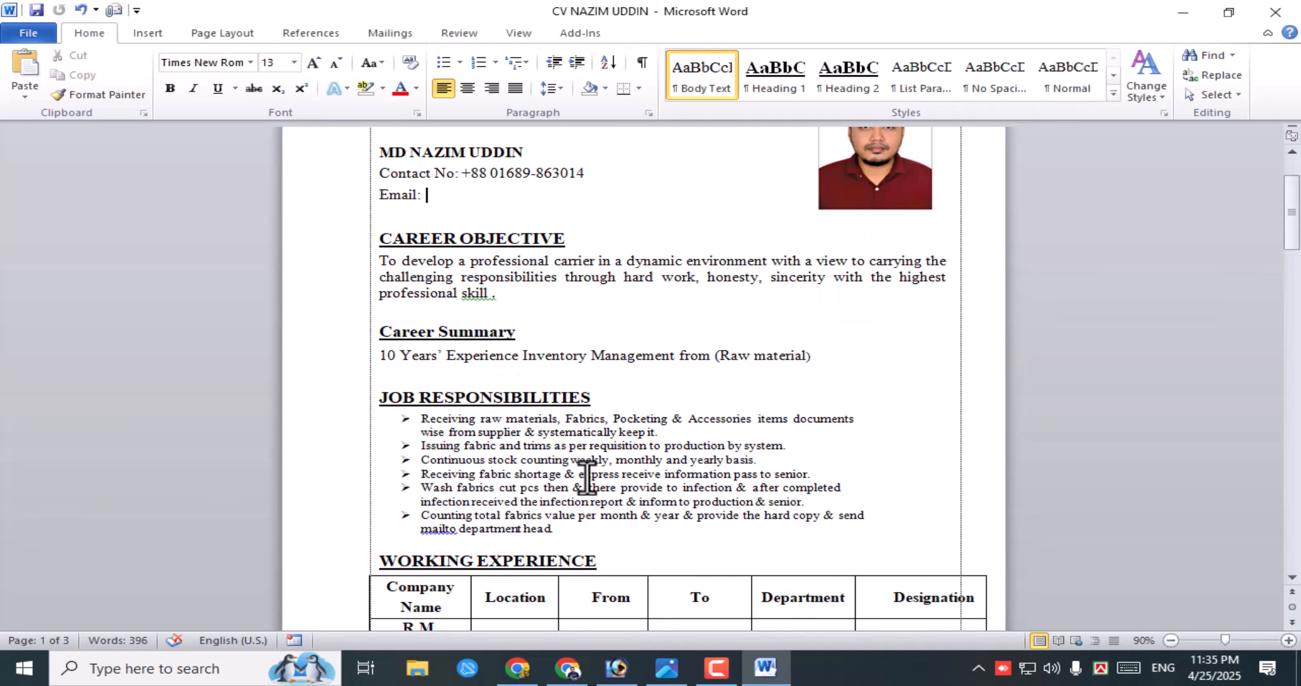
pyautogui.scroll(1, 628, 478)
pyautogui.scroll(1, 628, 477)
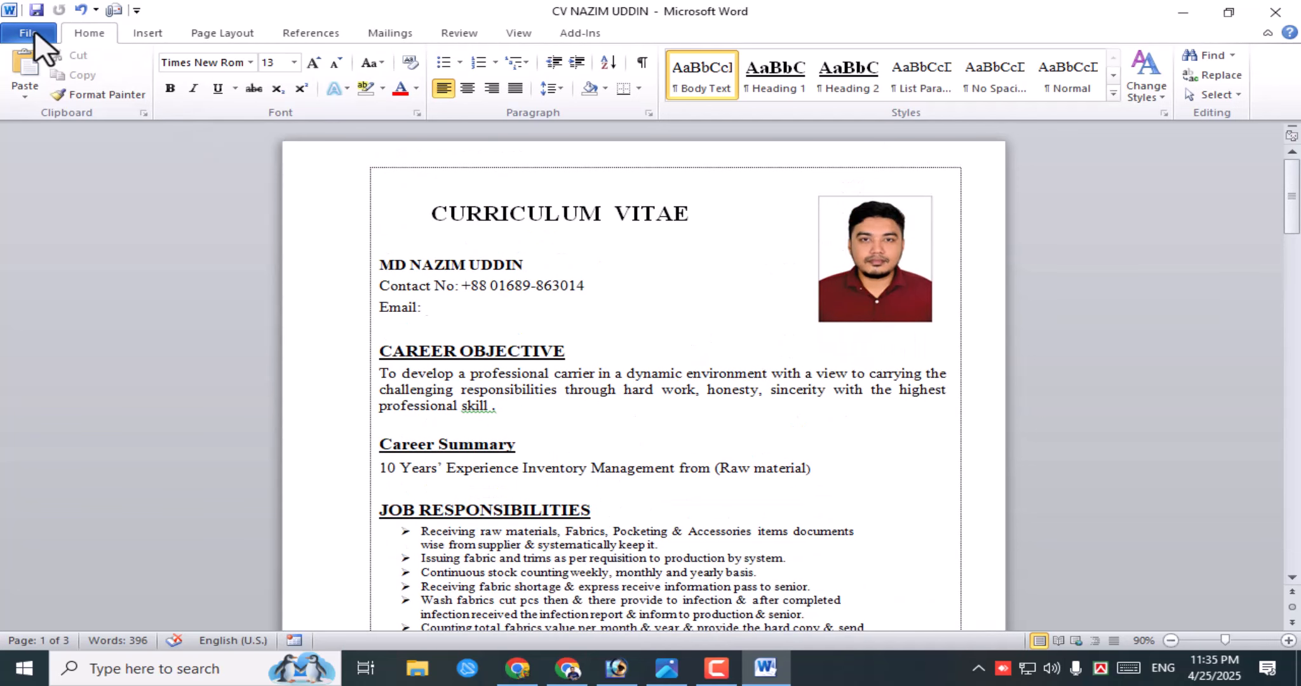
pyautogui.click(689, 257)
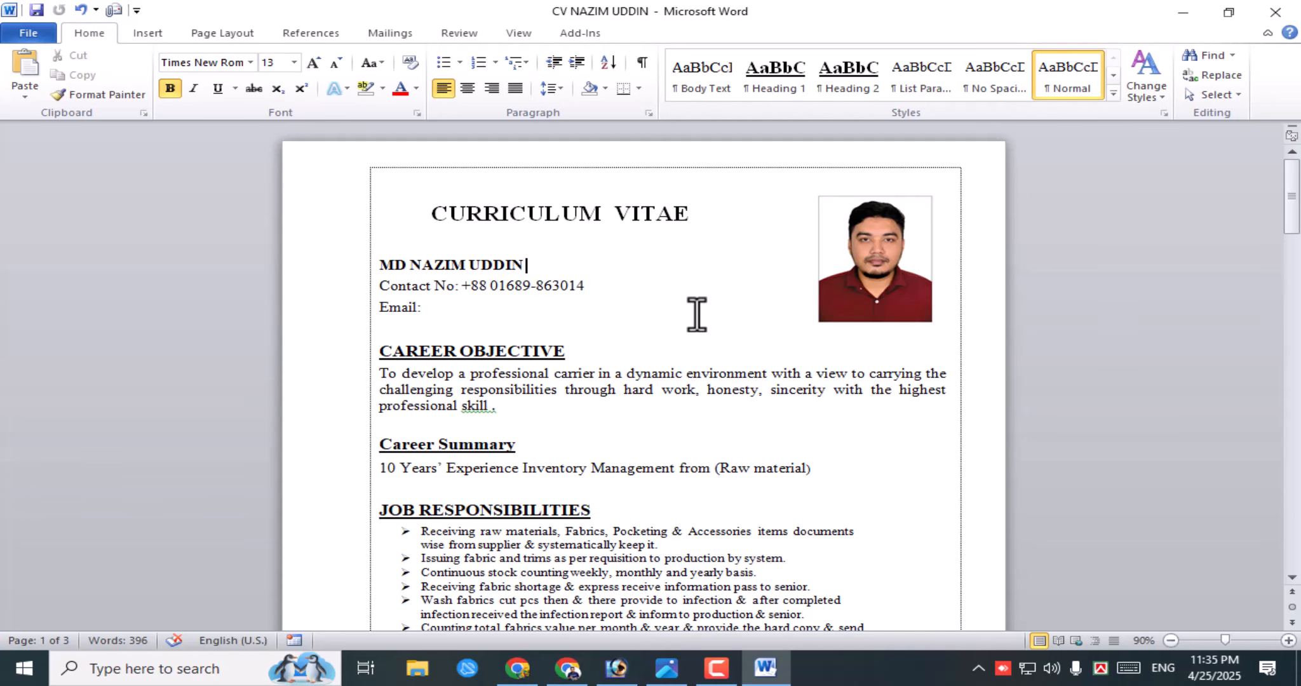
# - Open Save As again and cancel it, then move between the Info page and the CV
pyautogui.click(27, 32)
pyautogui.click(67, 86)
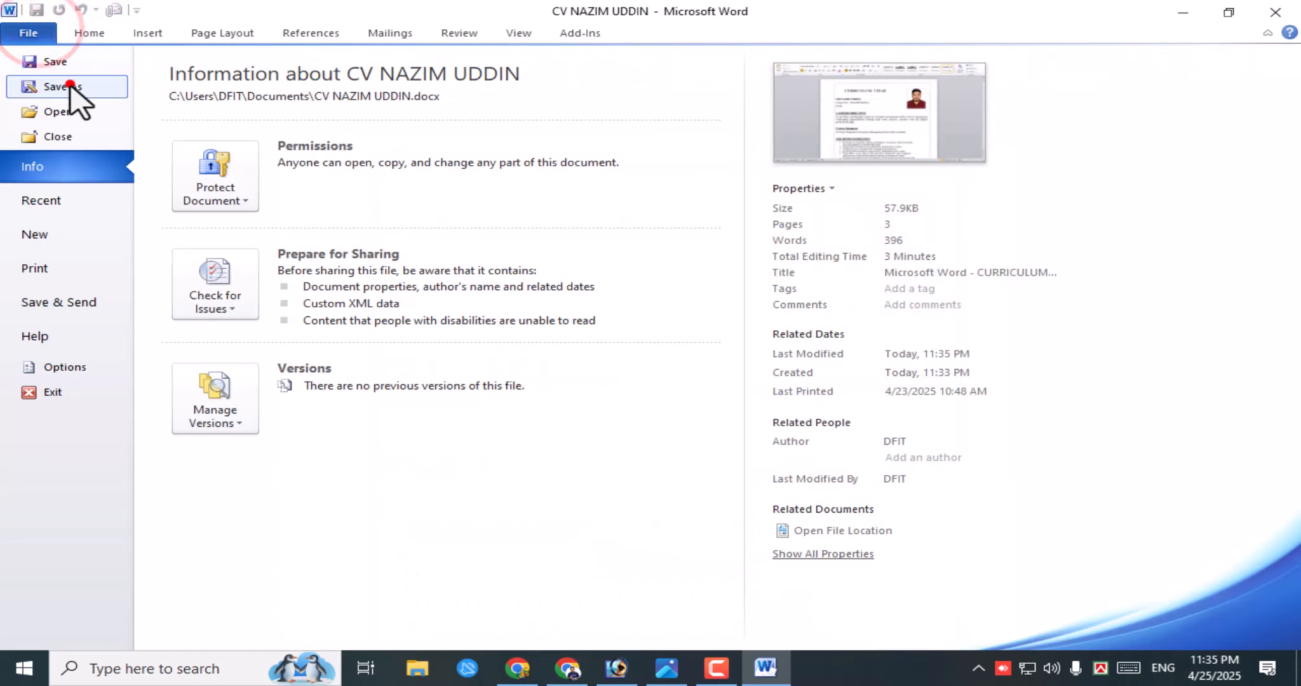
pyautogui.click(559, 411)
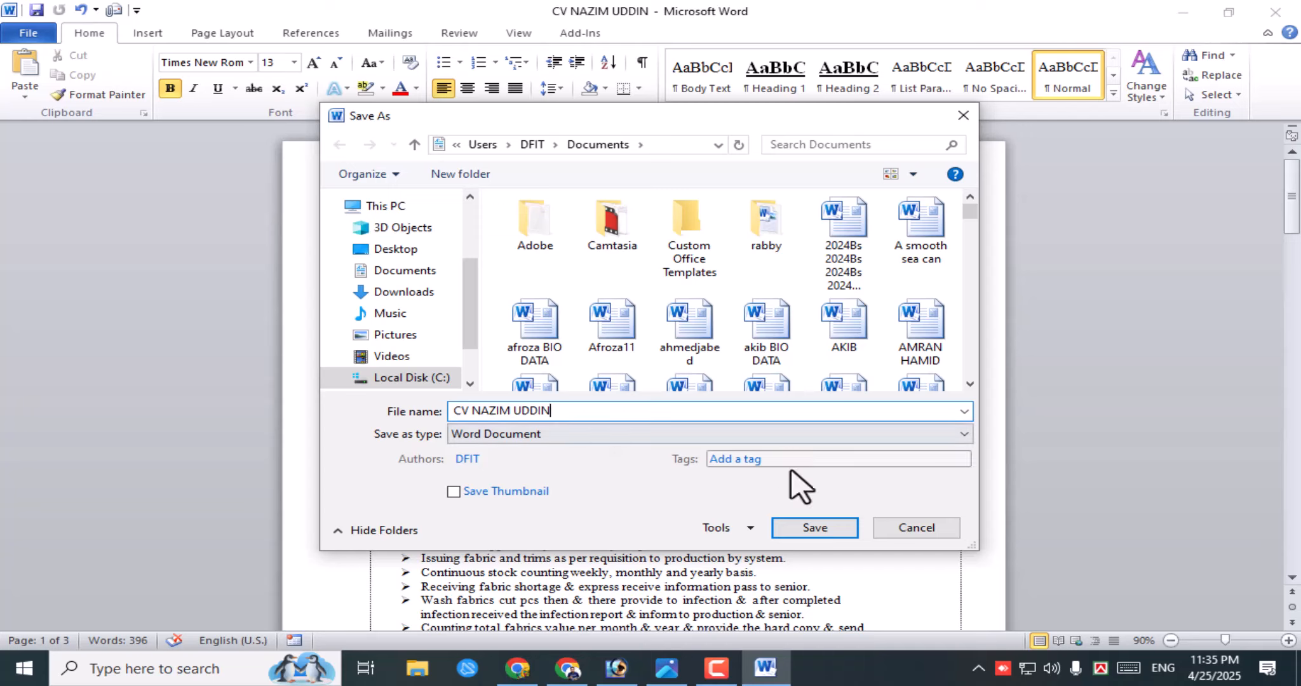
pyautogui.click(915, 528)
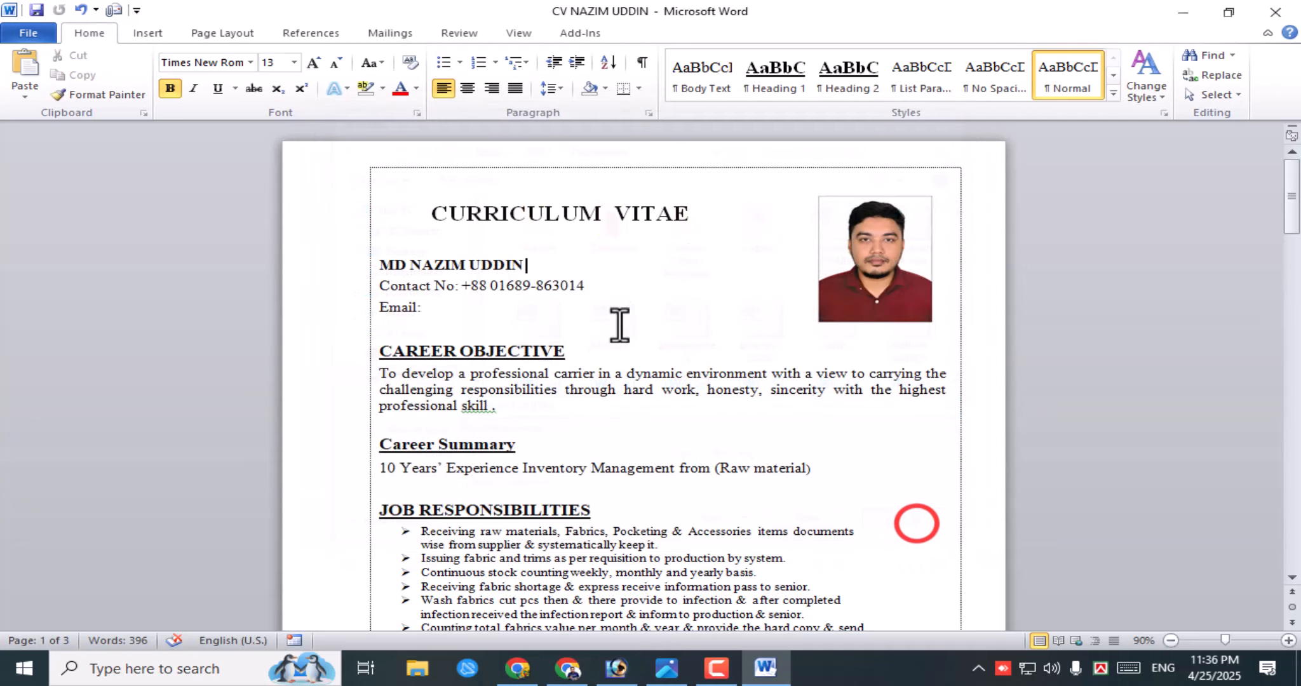
pyautogui.click(40, 35)
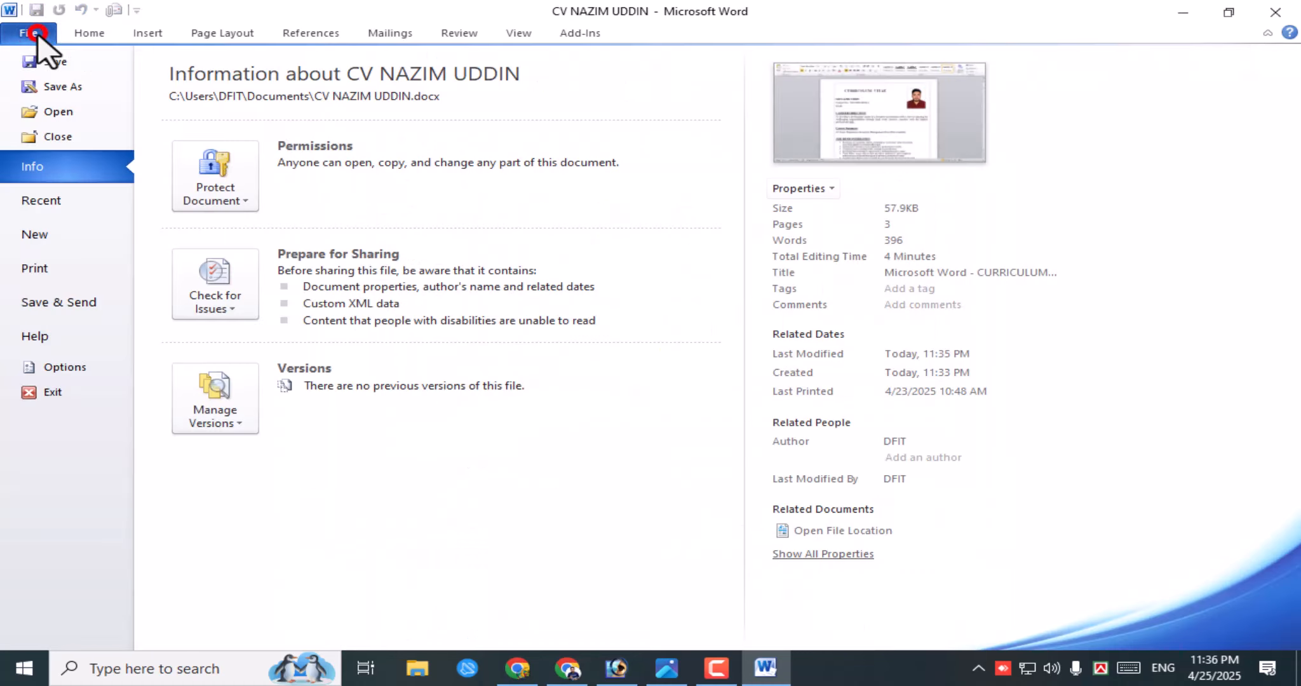
pyautogui.click(102, 31)
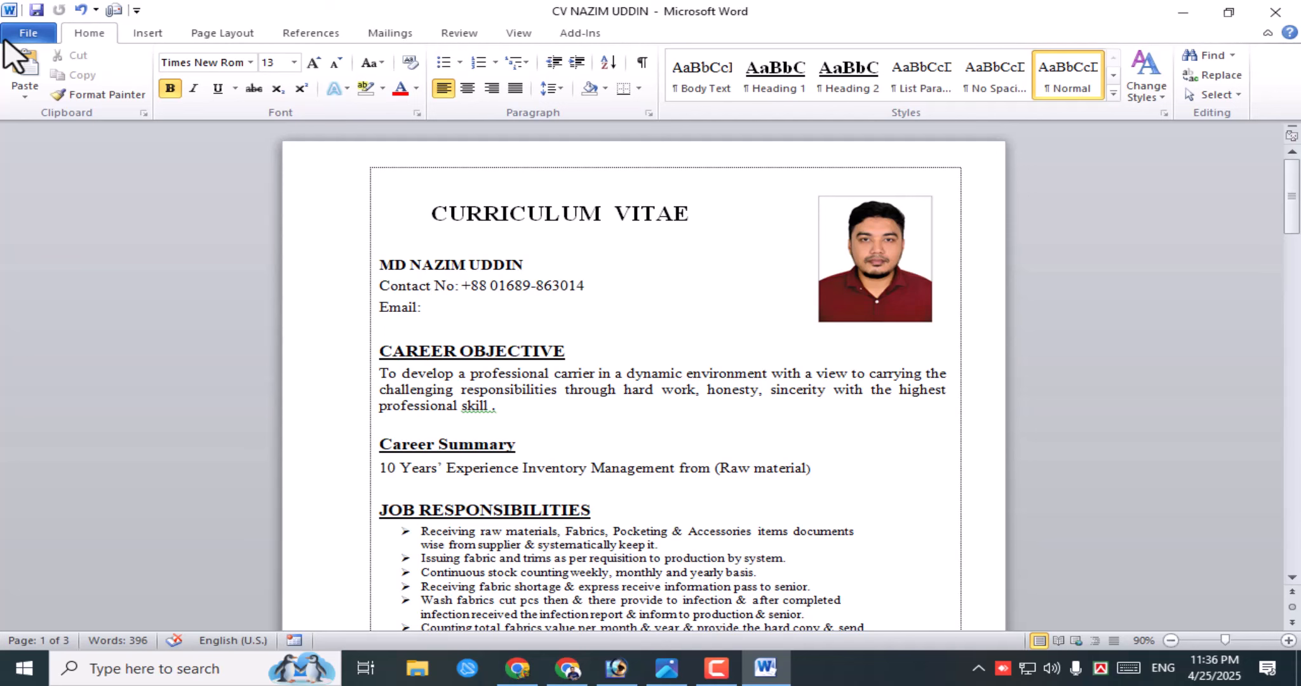
pyautogui.click(49, 36)
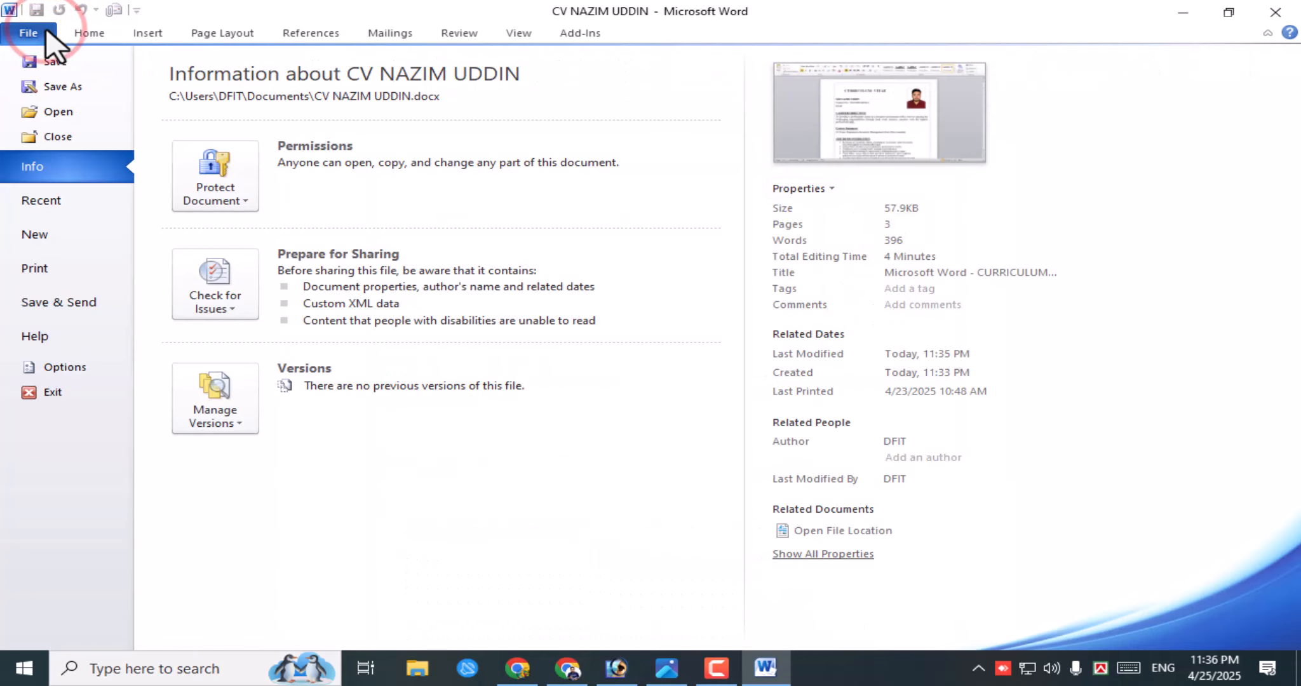
pyautogui.click(88, 37)
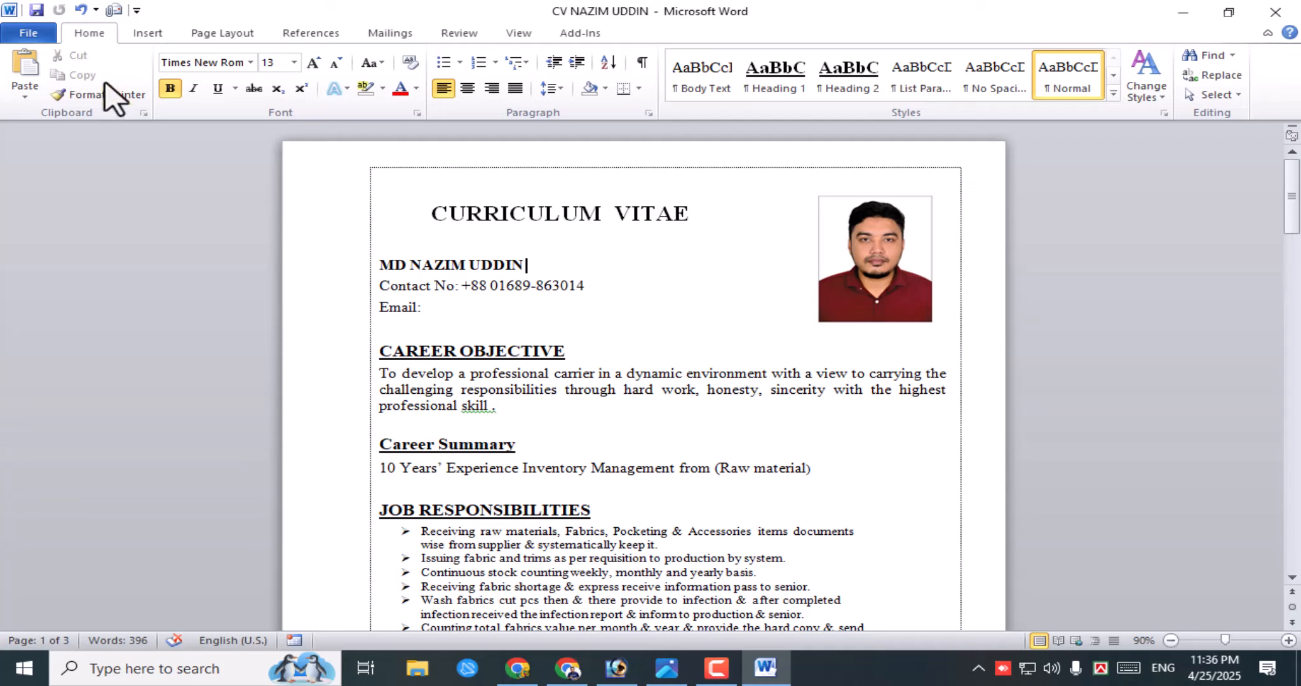
pyautogui.click(95, 94)
# - Save the CV several times, ending on its Info page showing 396 words
pyautogui.click(29, 33)
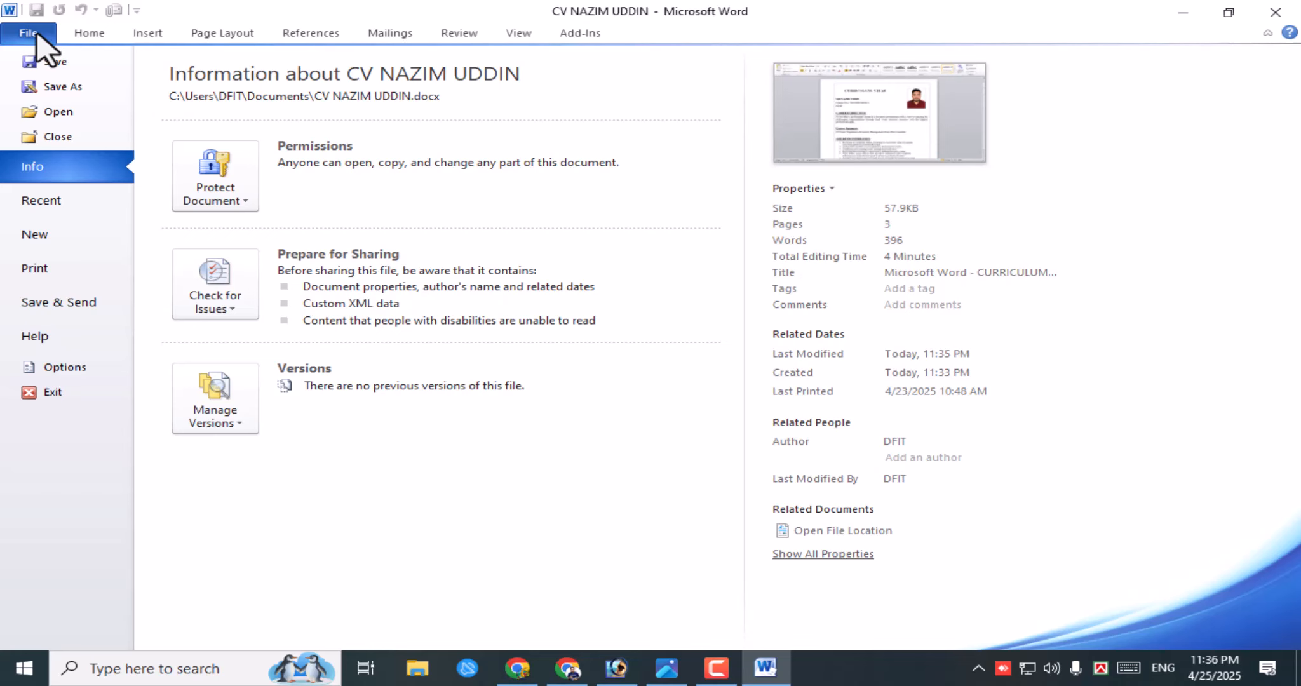
pyautogui.click(61, 61)
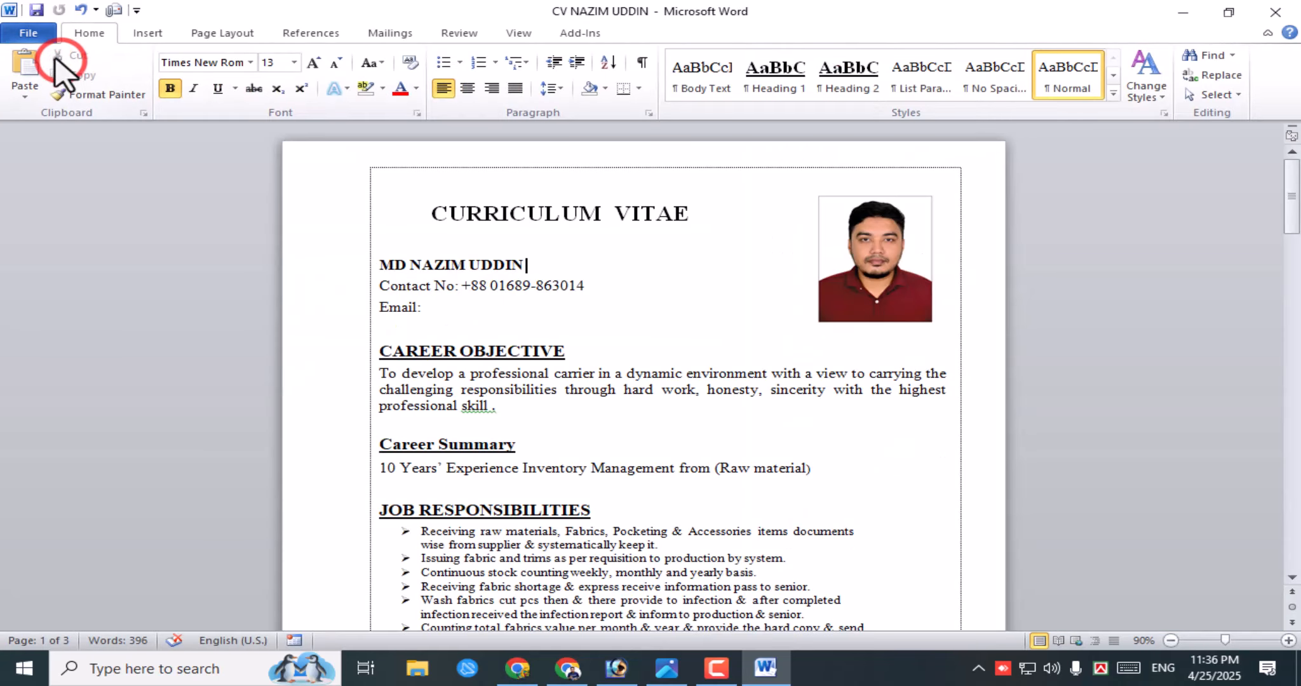
pyautogui.click(29, 33)
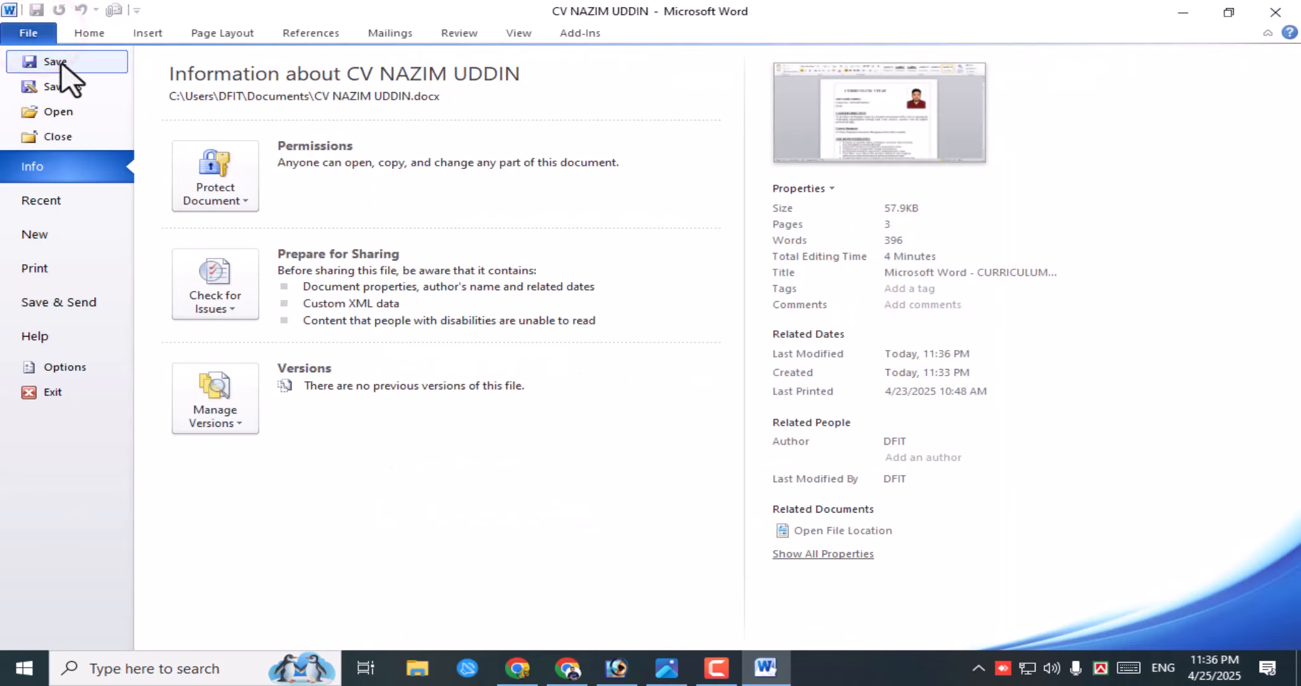
pyautogui.click(60, 62)
pyautogui.click(29, 33)
pyautogui.click(64, 60)
pyautogui.click(28, 33)
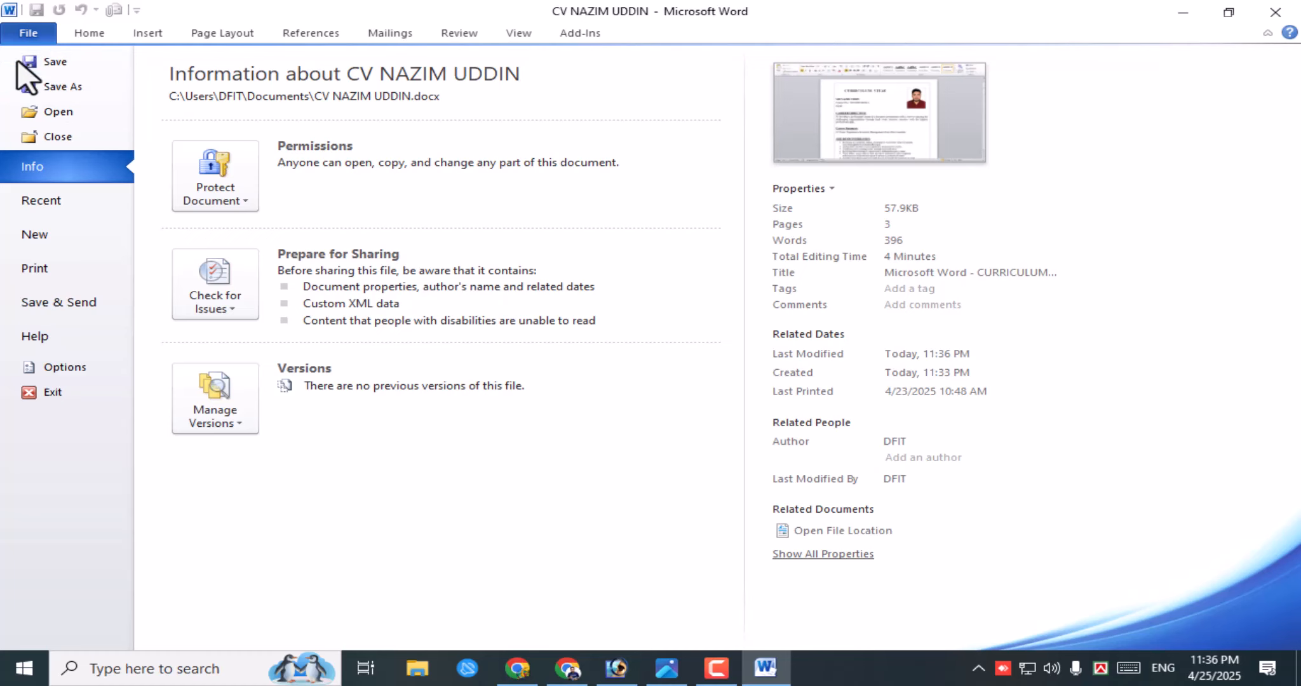
# - Set a password to open in Save As General Options, confirm it, and save the CV
pyautogui.click(82, 88)
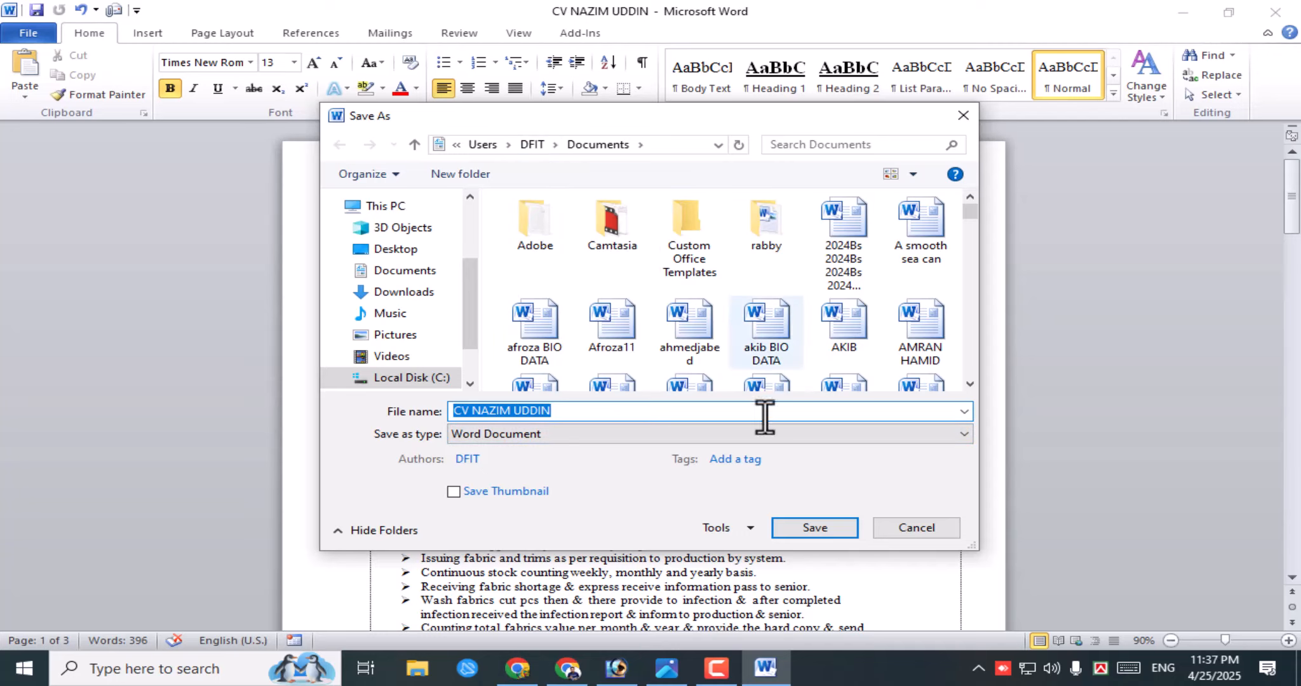
pyautogui.click(751, 529)
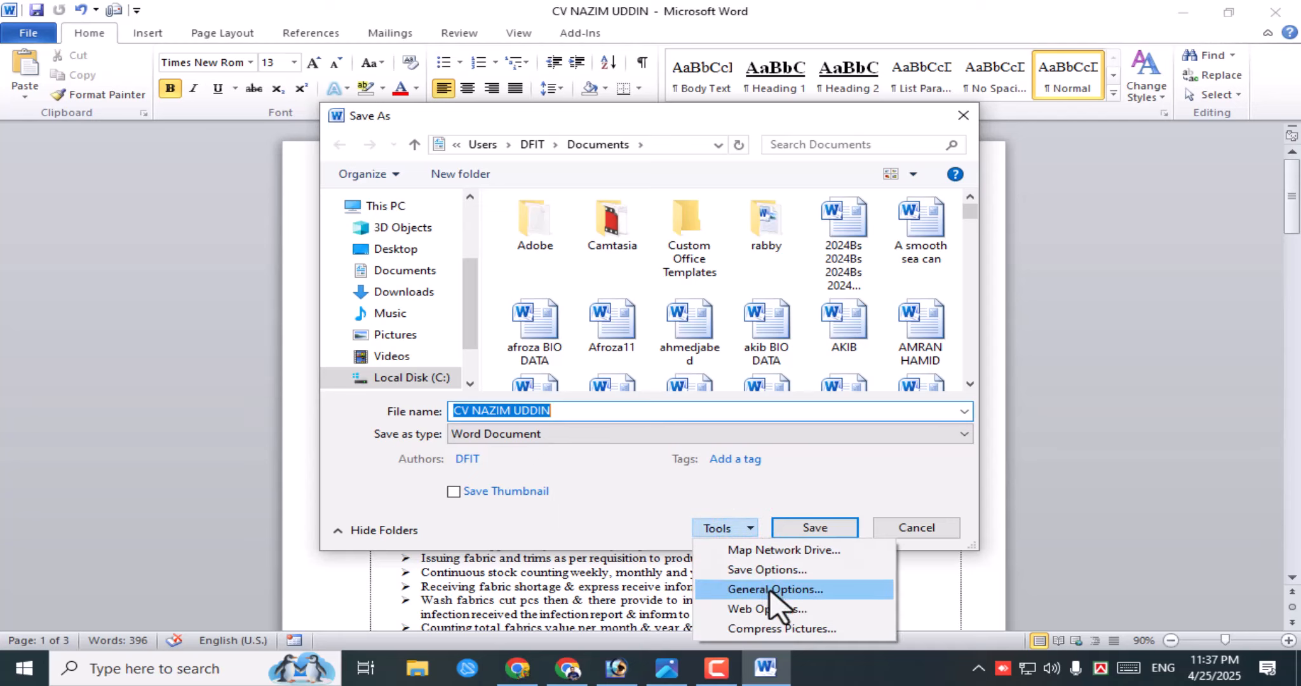
pyautogui.click(770, 590)
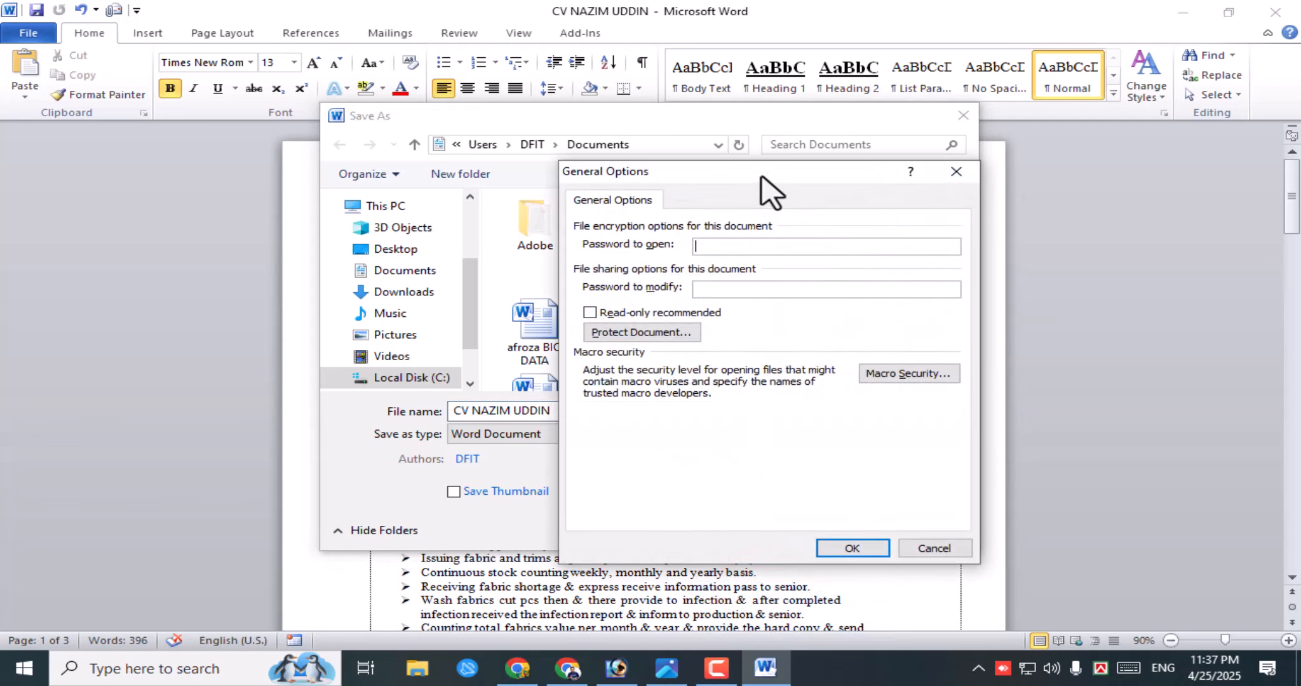
pyautogui.click(705, 245)
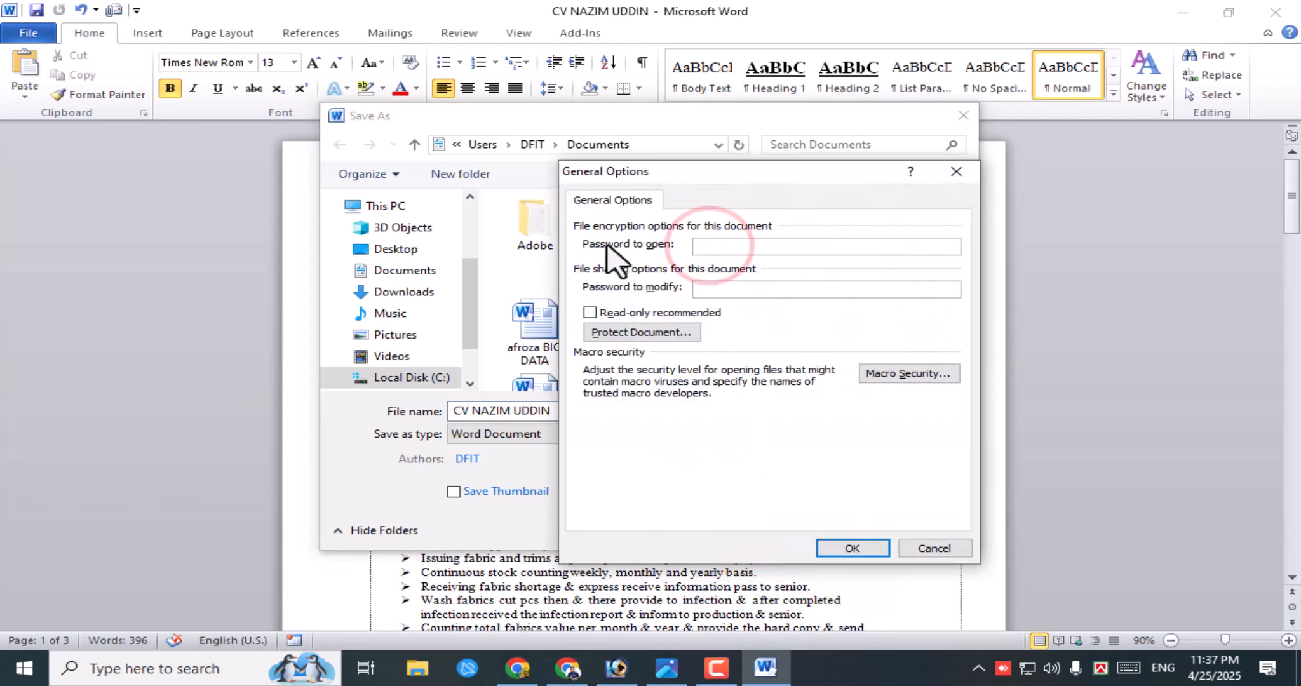
pyautogui.click(718, 247)
pyautogui.write('123')
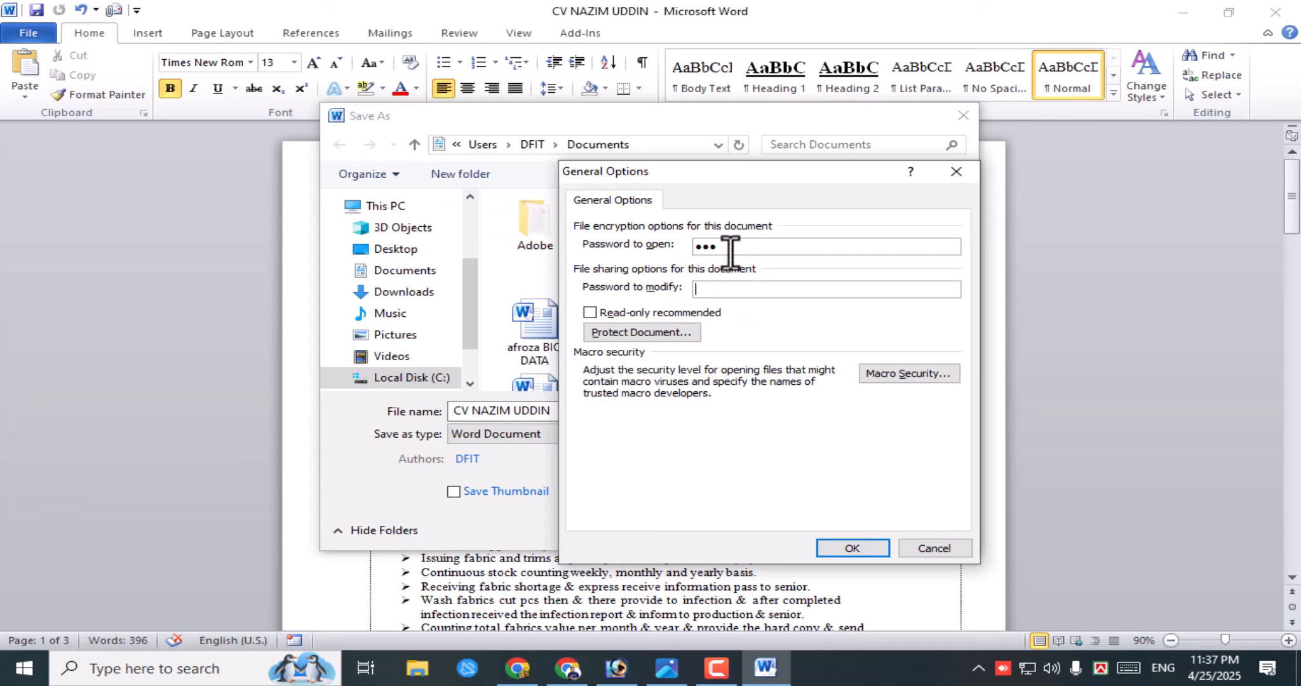
pyautogui.click(724, 247)
pyautogui.click(867, 549)
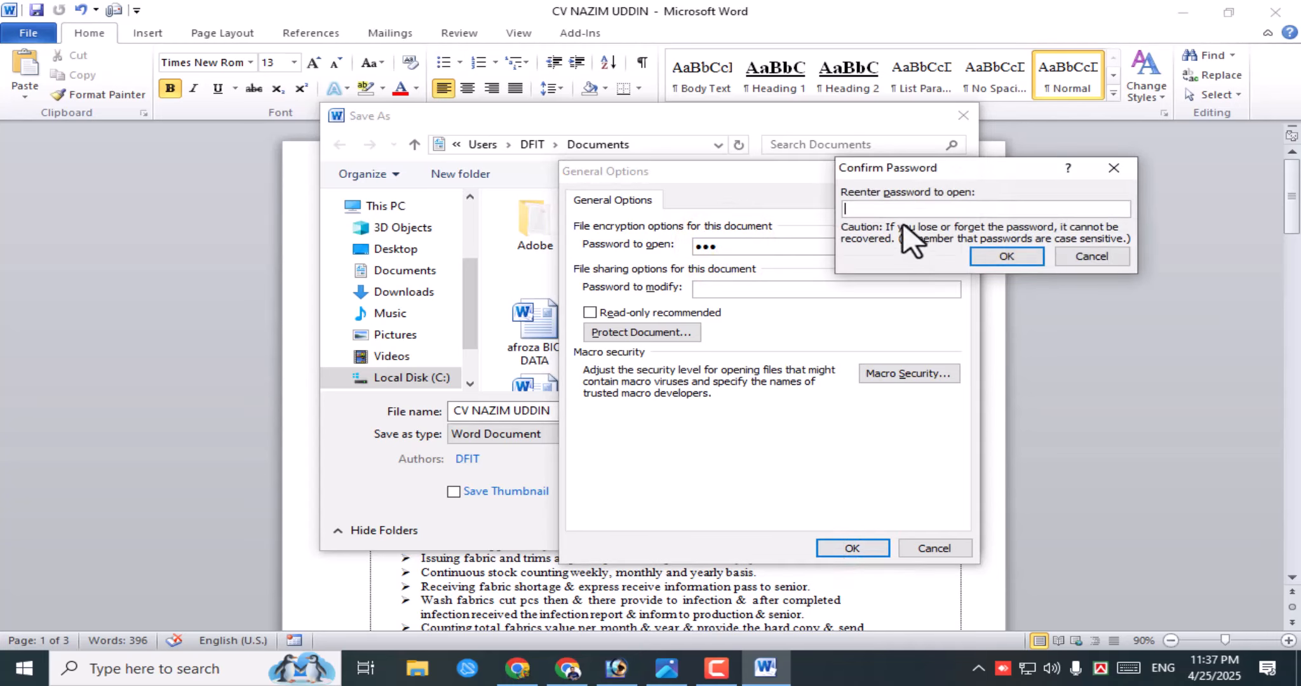
pyautogui.click(879, 208)
pyautogui.click(1029, 257)
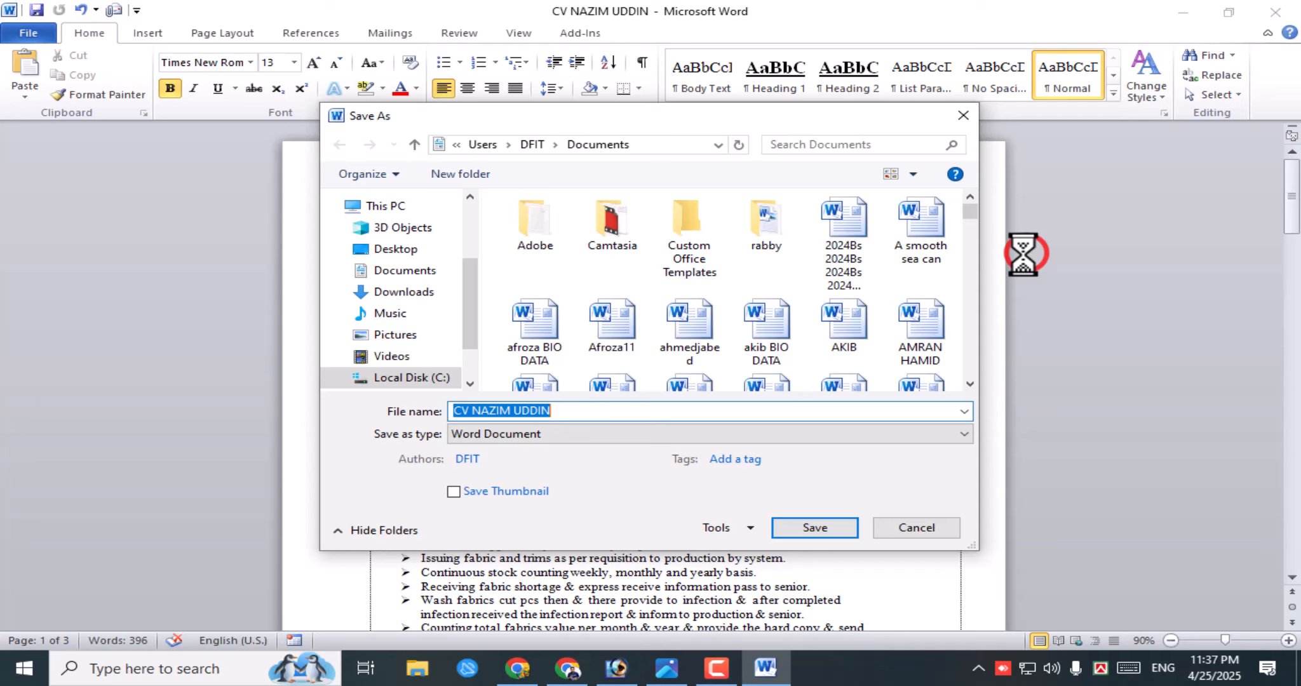
pyautogui.click(819, 530)
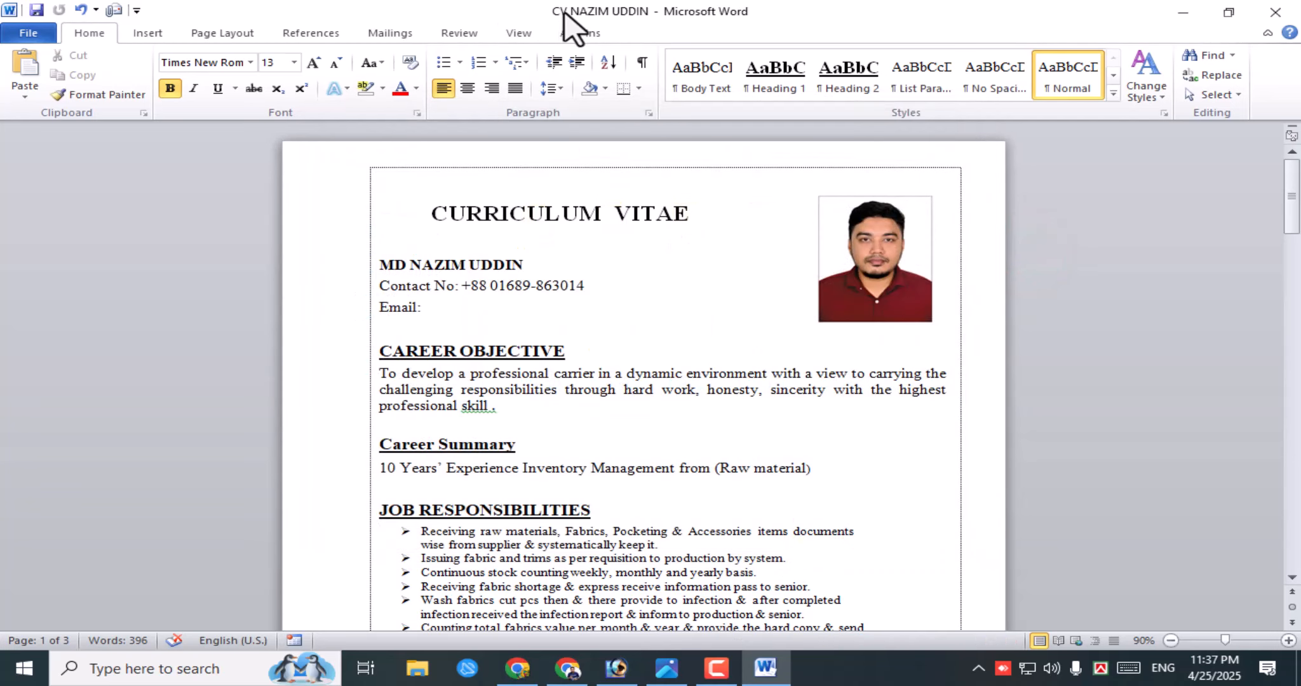
pyautogui.click(635, 12)
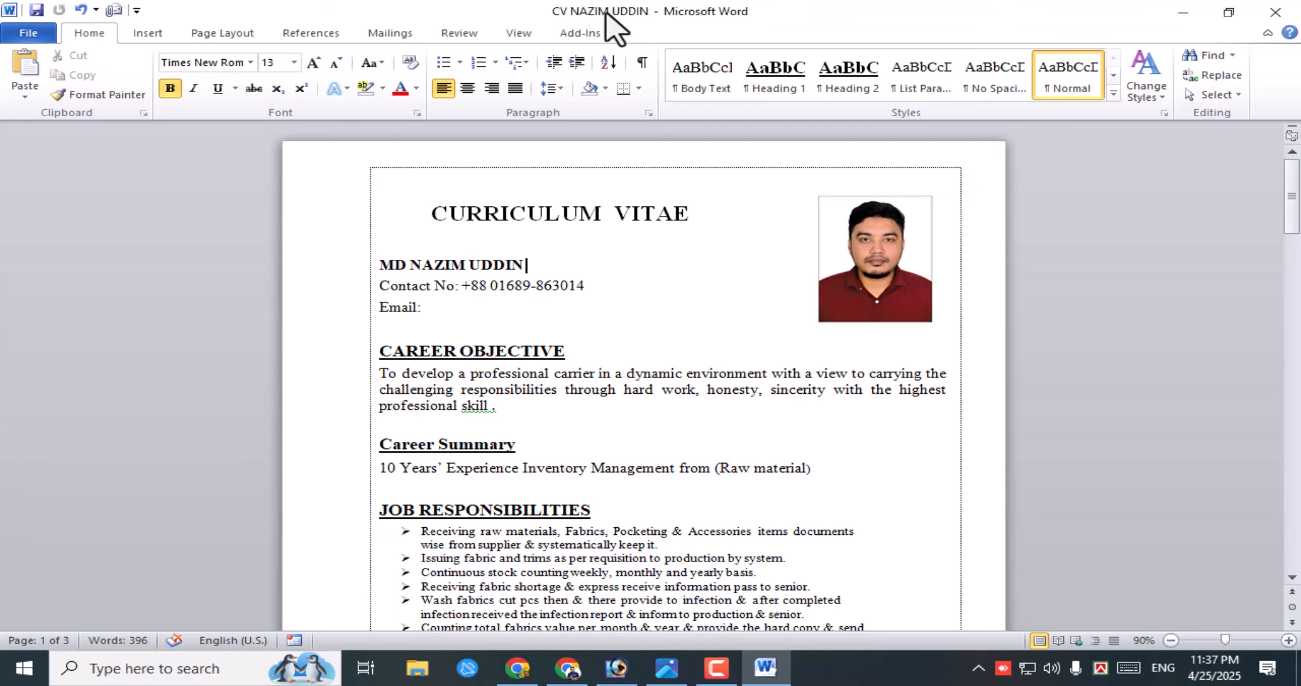
pyautogui.click(30, 33)
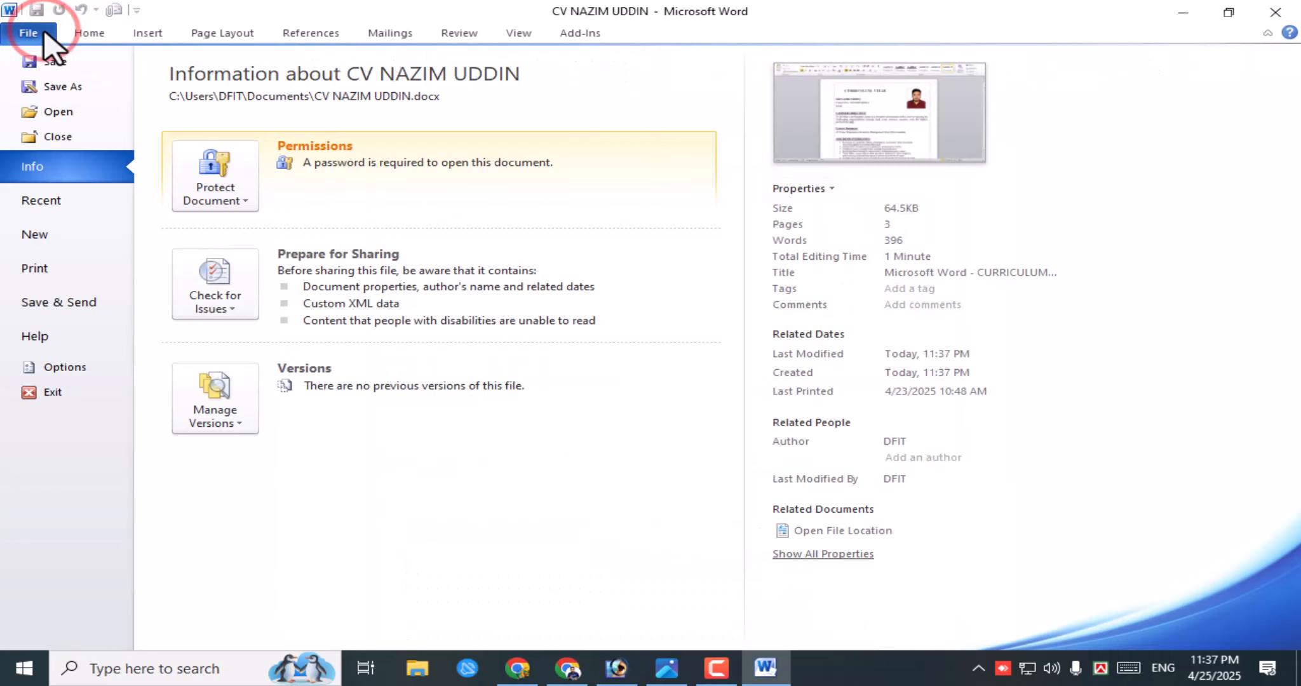
pyautogui.click(64, 137)
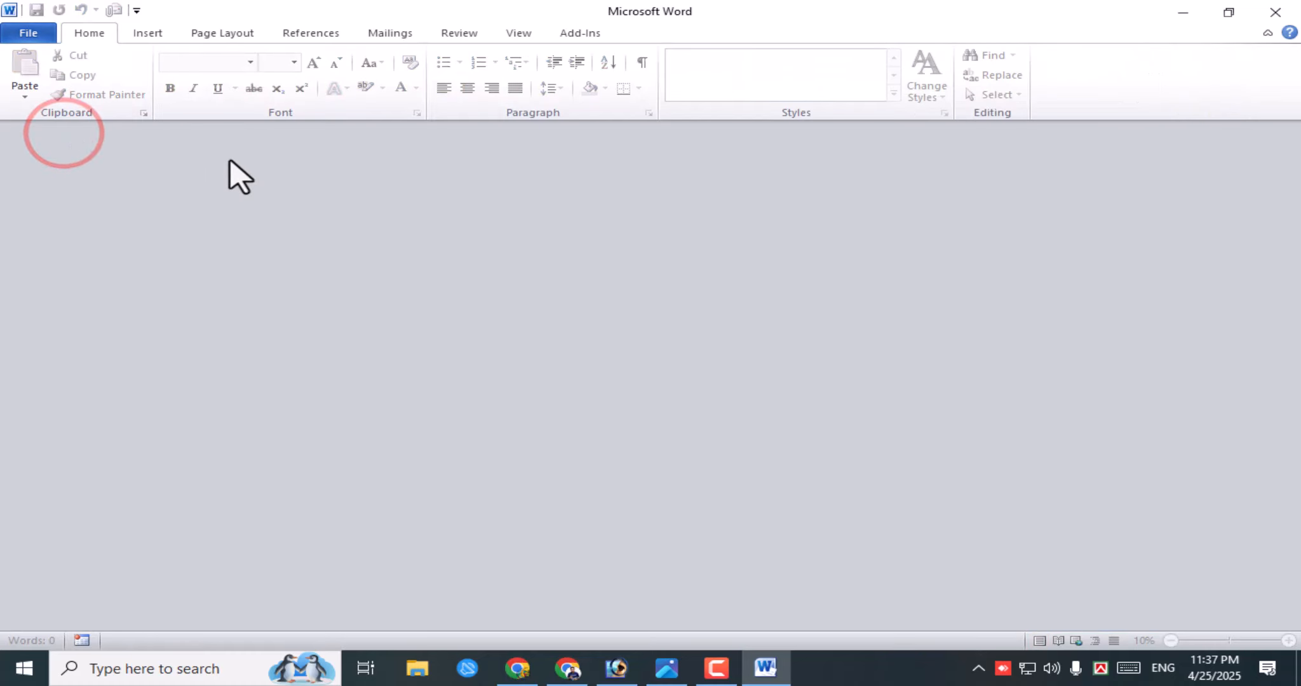
pyautogui.click(19, 32)
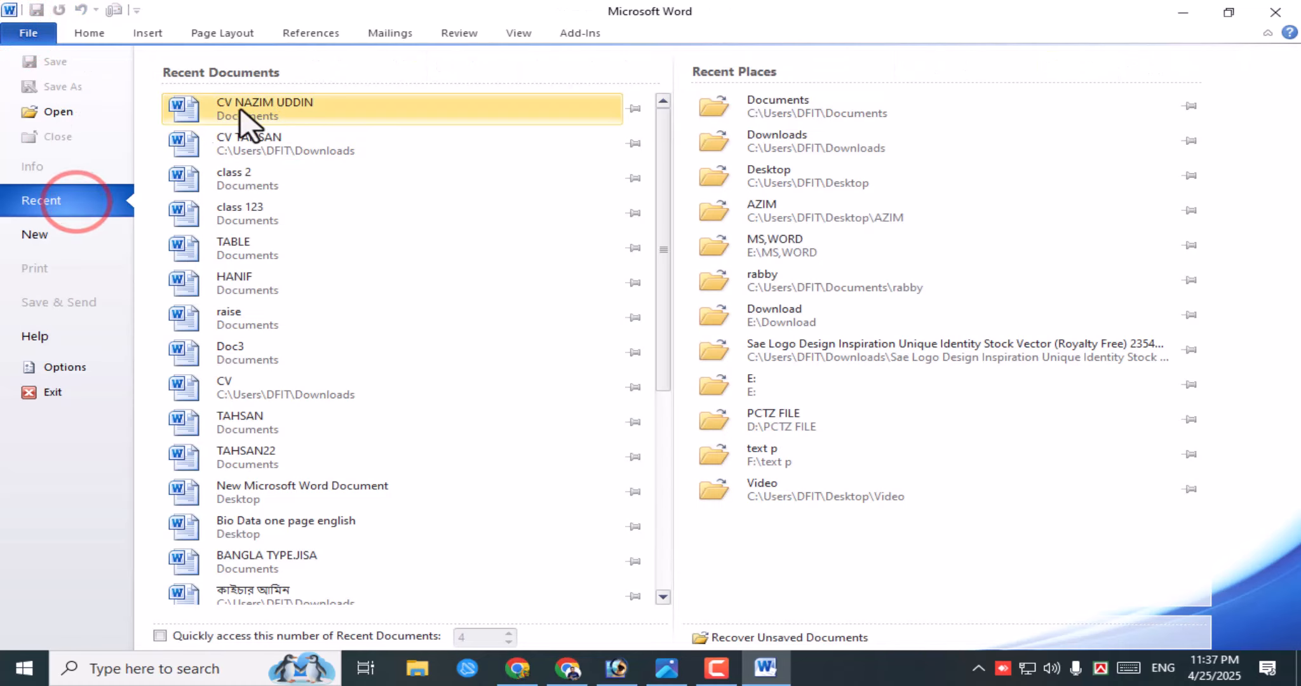
pyautogui.click(321, 113)
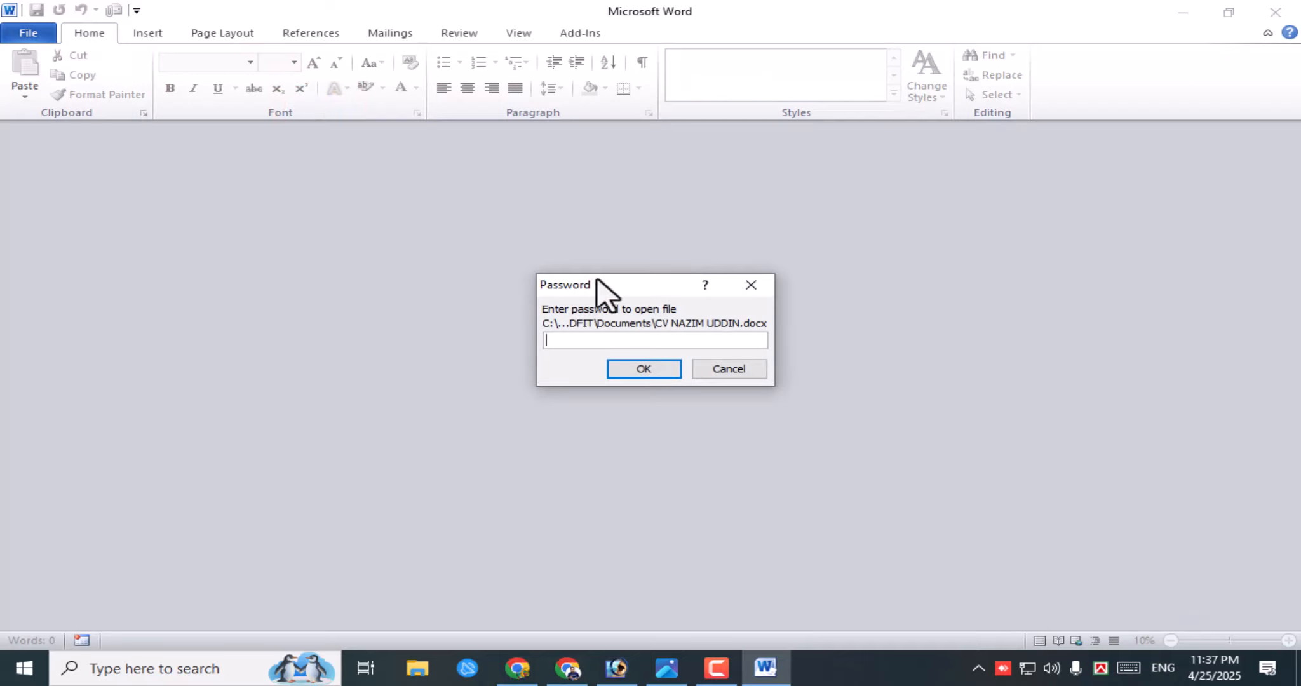
# - Enter the open password in the prompt to unlock the CV, then scroll through it
pyautogui.click(646, 287)
pyautogui.moveTo(617, 286); pyautogui.dragTo(592, 248)
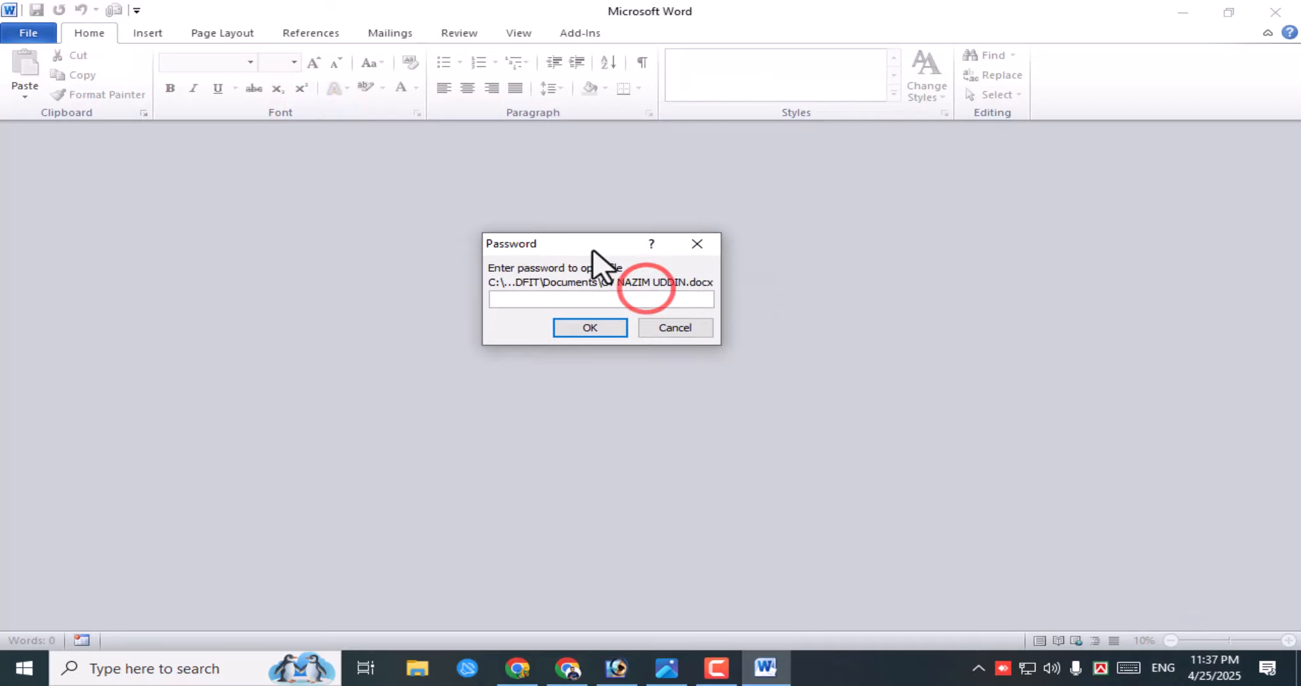
pyautogui.click(537, 300)
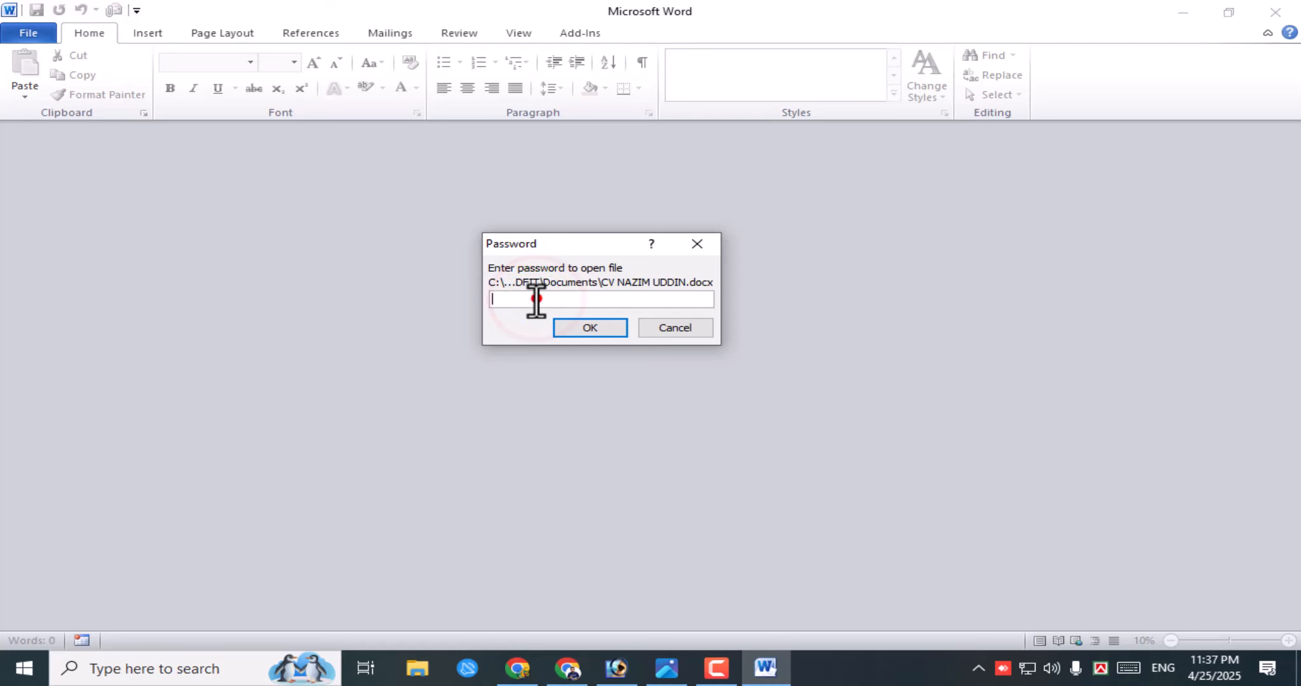
pyautogui.click(537, 300)
pyautogui.write('123')
pyautogui.click(594, 330)
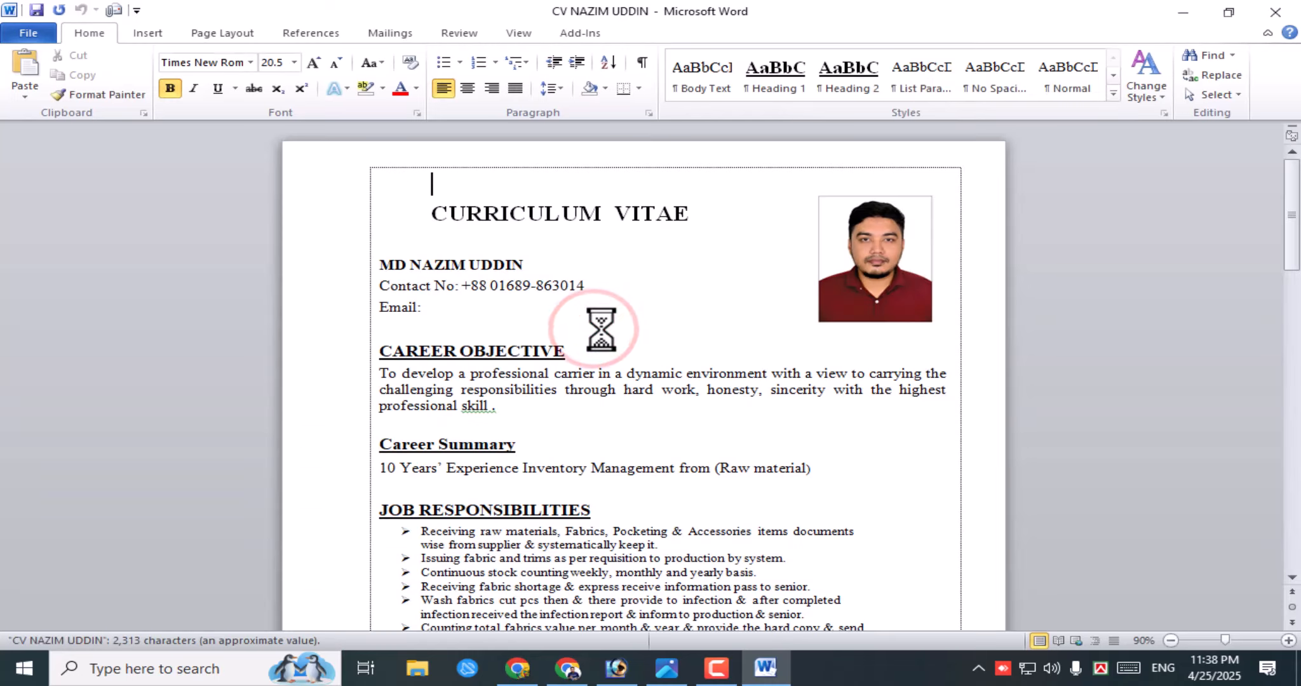
pyautogui.scroll(-15, 728, 451)
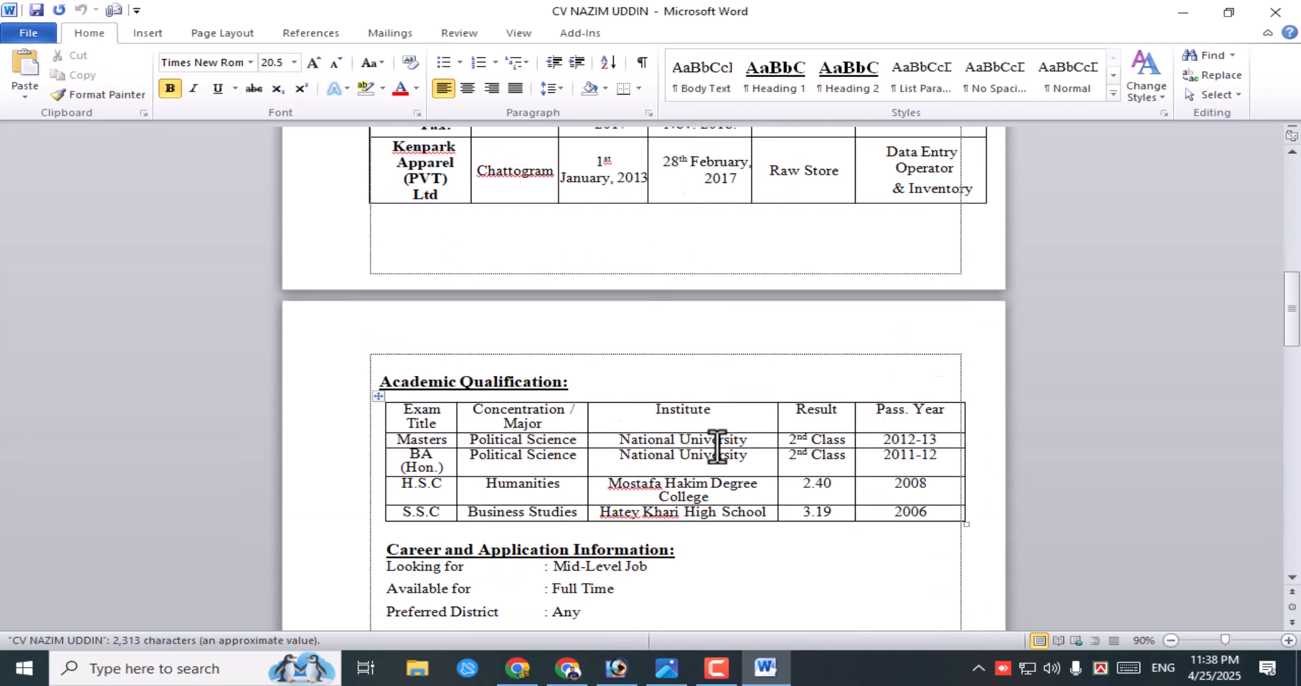
pyautogui.scroll(15, 717, 448)
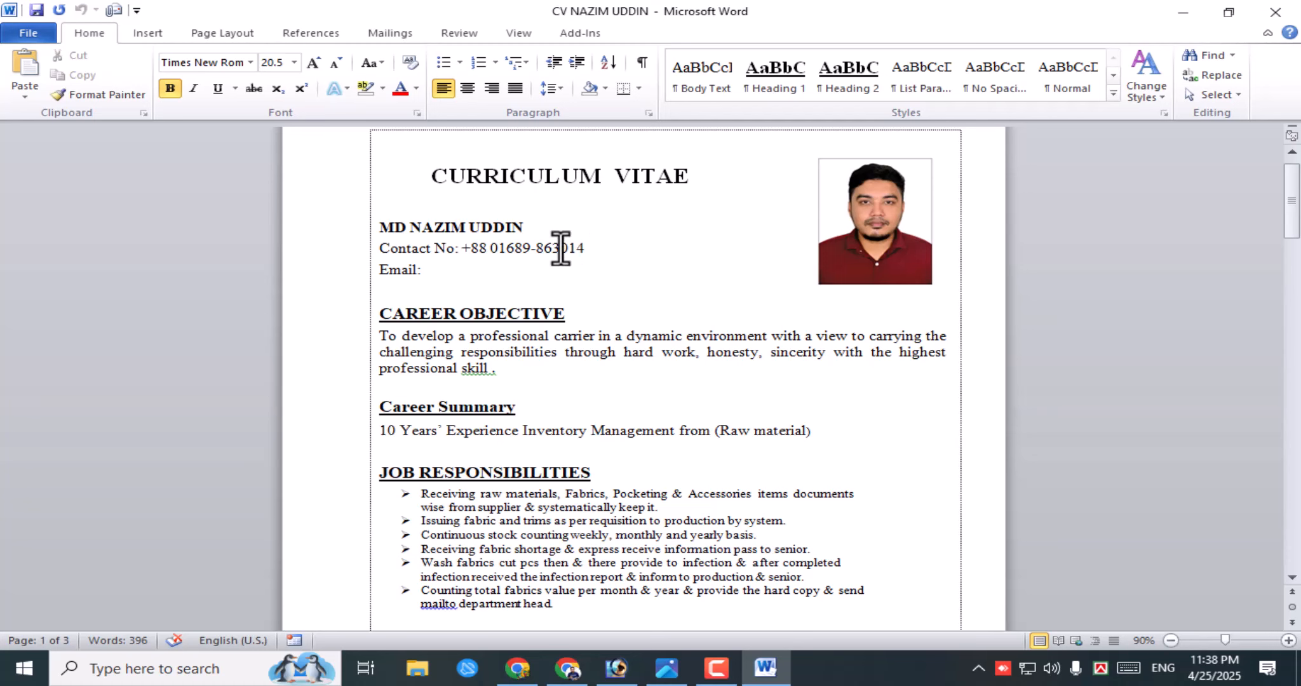
# - Open Save As and its Tools list, then cancel back to the CV text
pyautogui.click(29, 33)
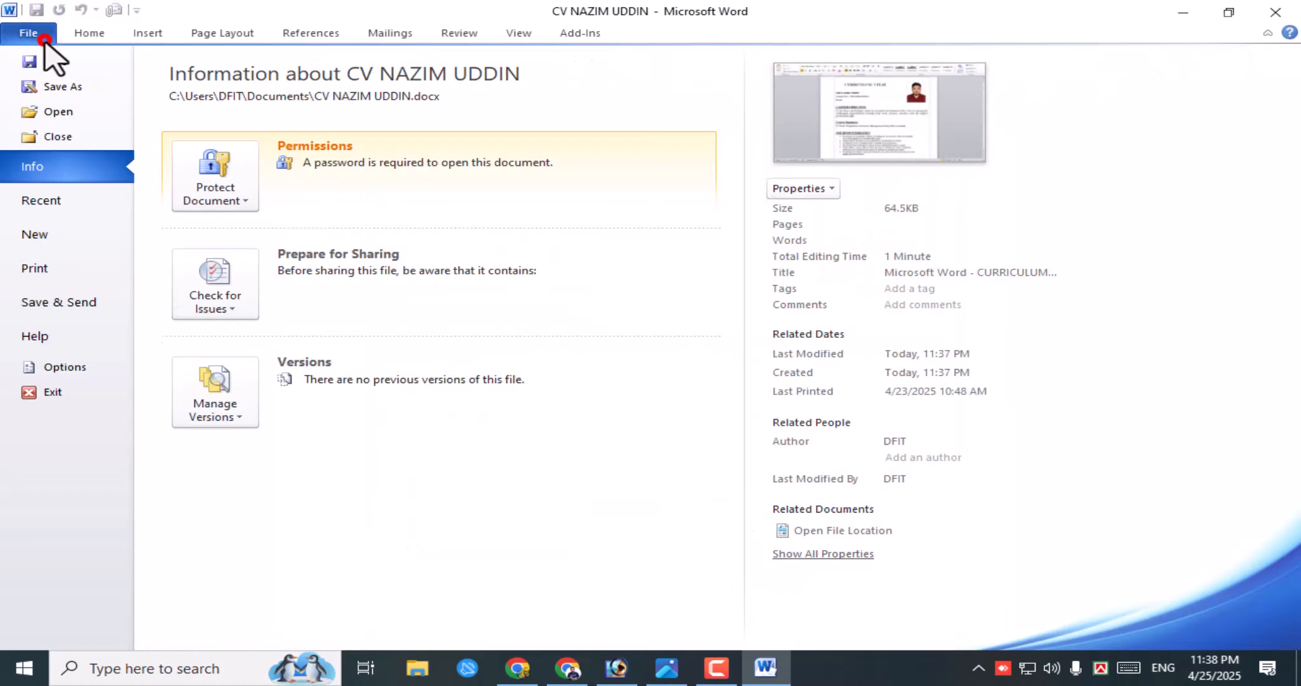
pyautogui.click(61, 86)
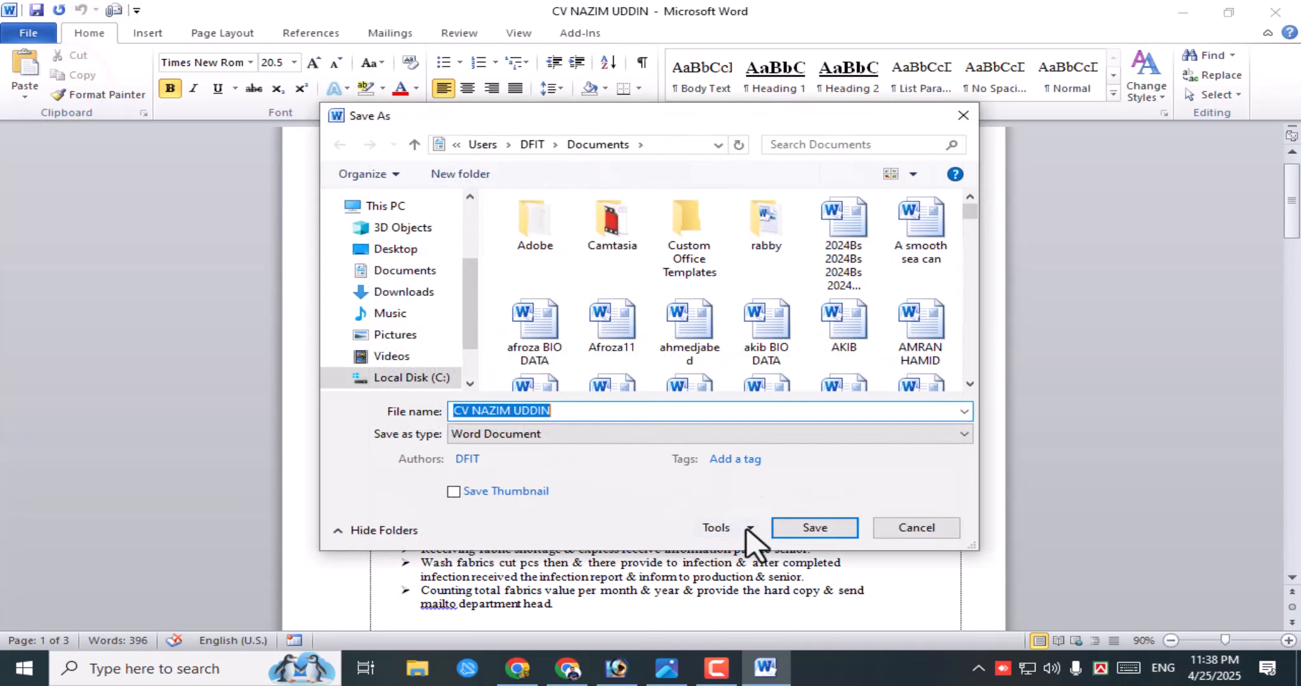
pyautogui.click(747, 529)
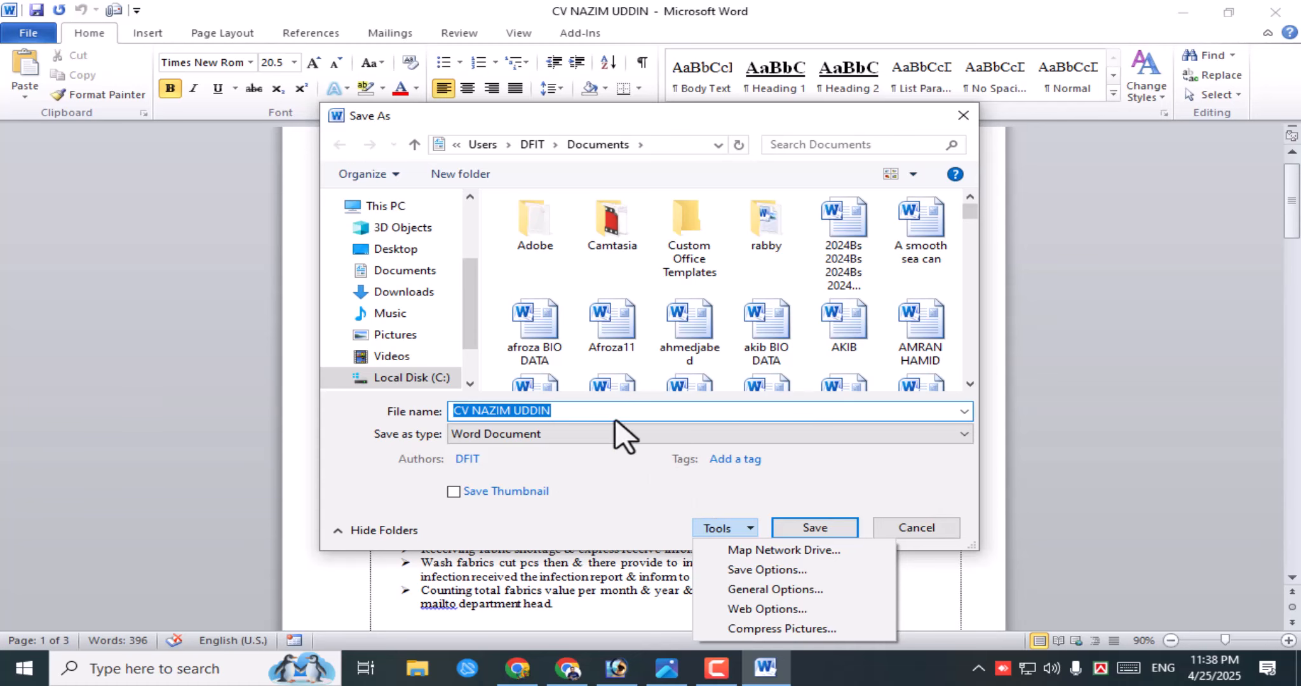
pyautogui.click(964, 115)
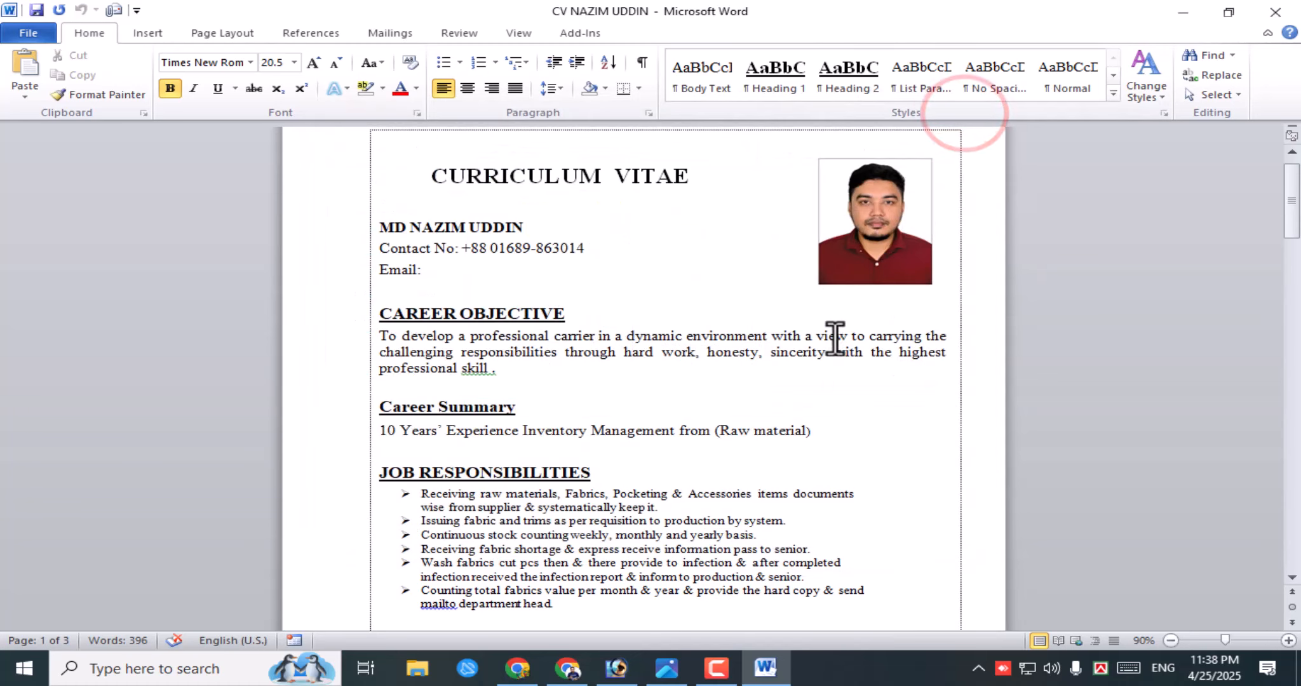
pyautogui.click(743, 281)
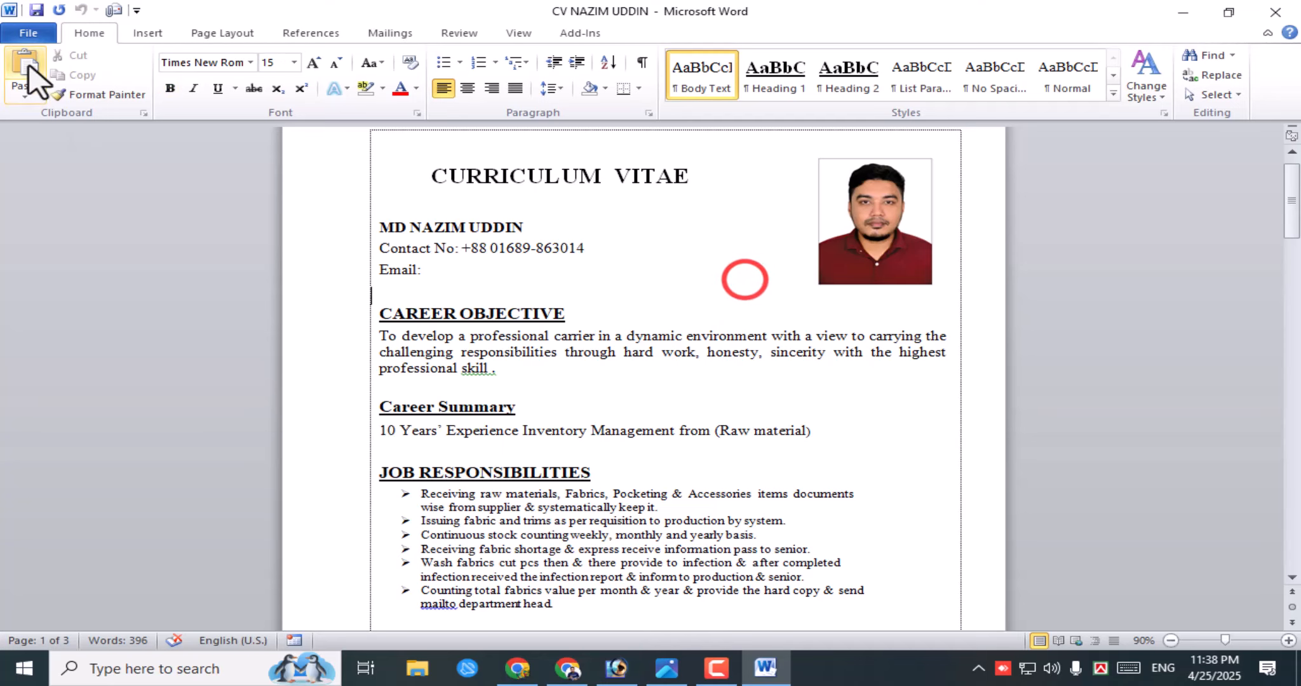
# - Clear the Password to open in General Options and re-save the CV unprotected
pyautogui.click(35, 35)
pyautogui.click(63, 86)
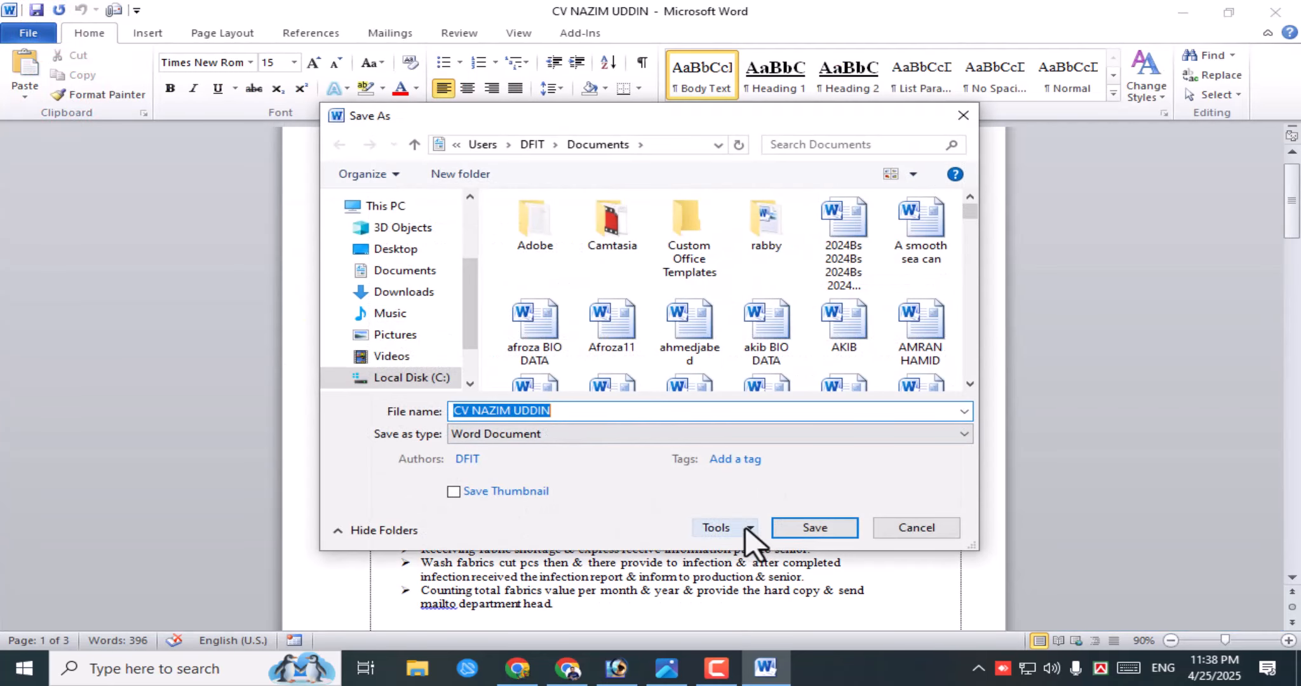
pyautogui.click(740, 528)
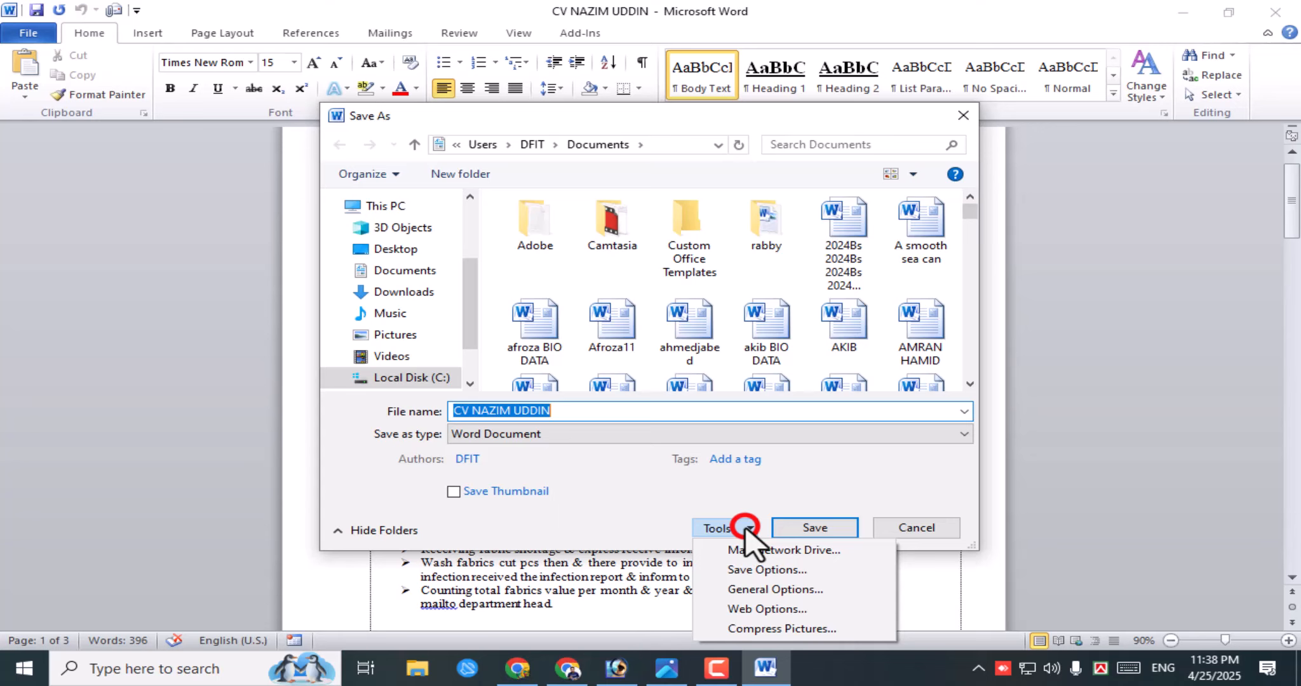
pyautogui.click(770, 590)
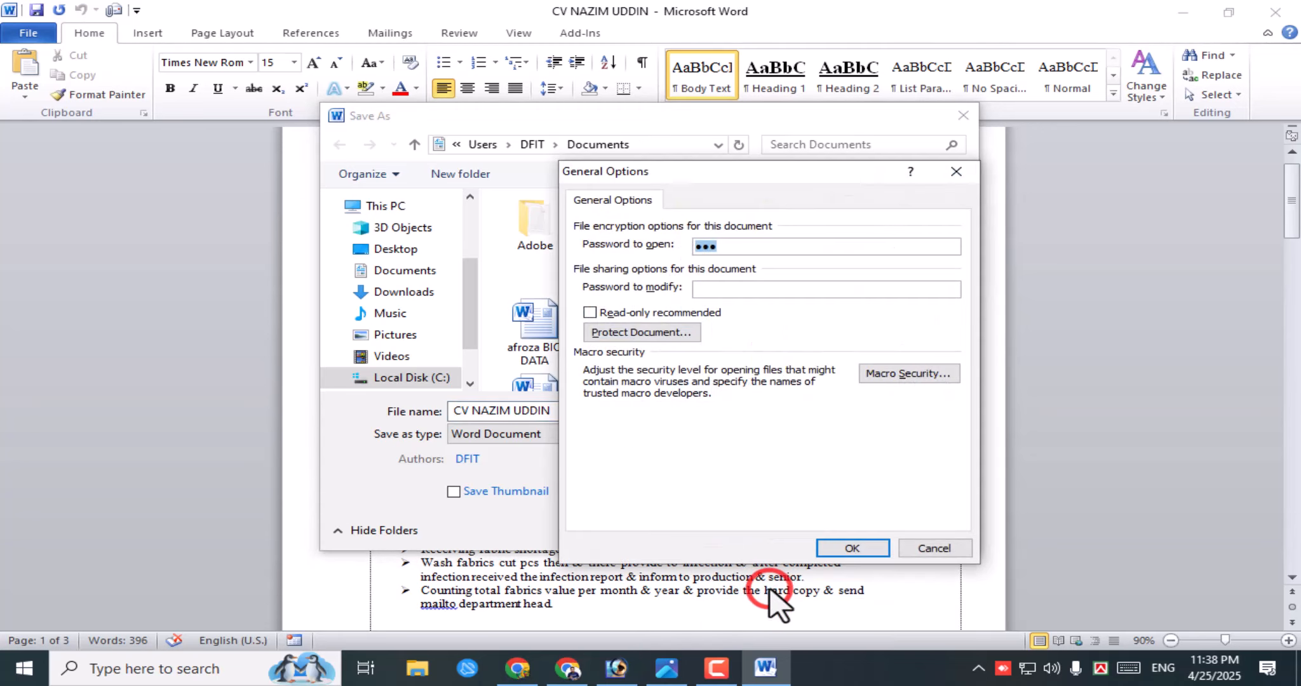
pyautogui.click(727, 246)
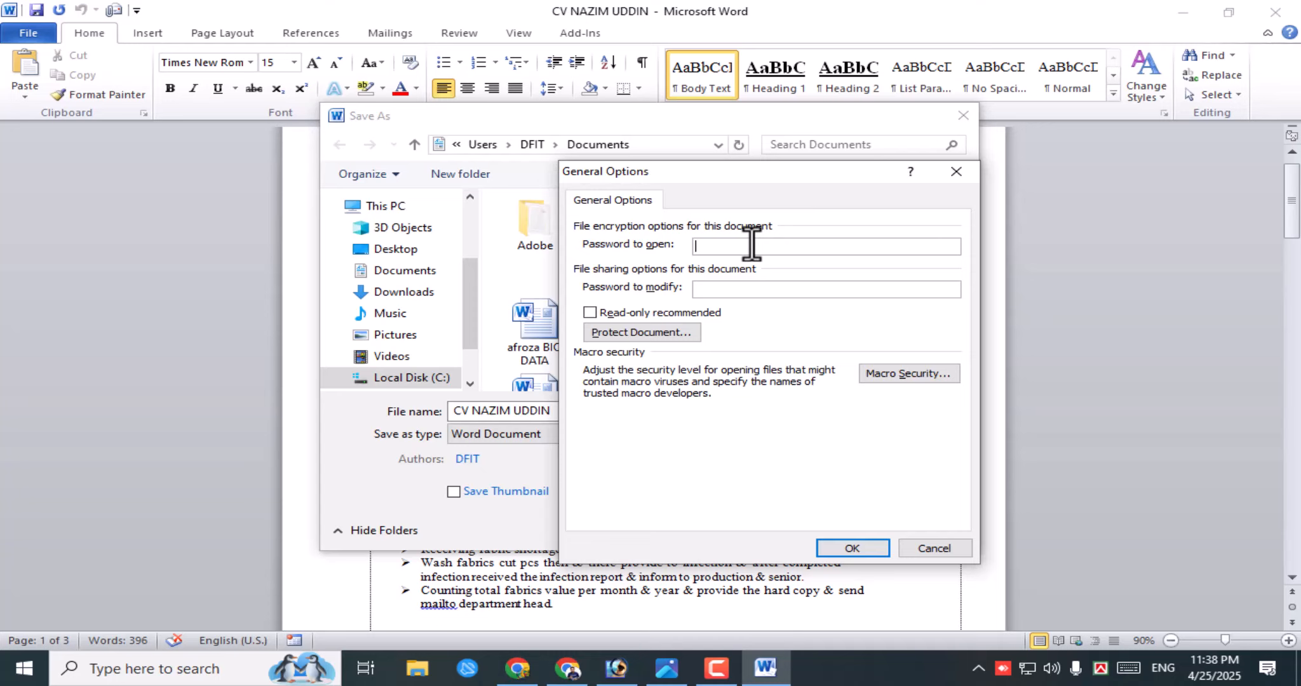
pyautogui.click(735, 246)
pyautogui.click(853, 548)
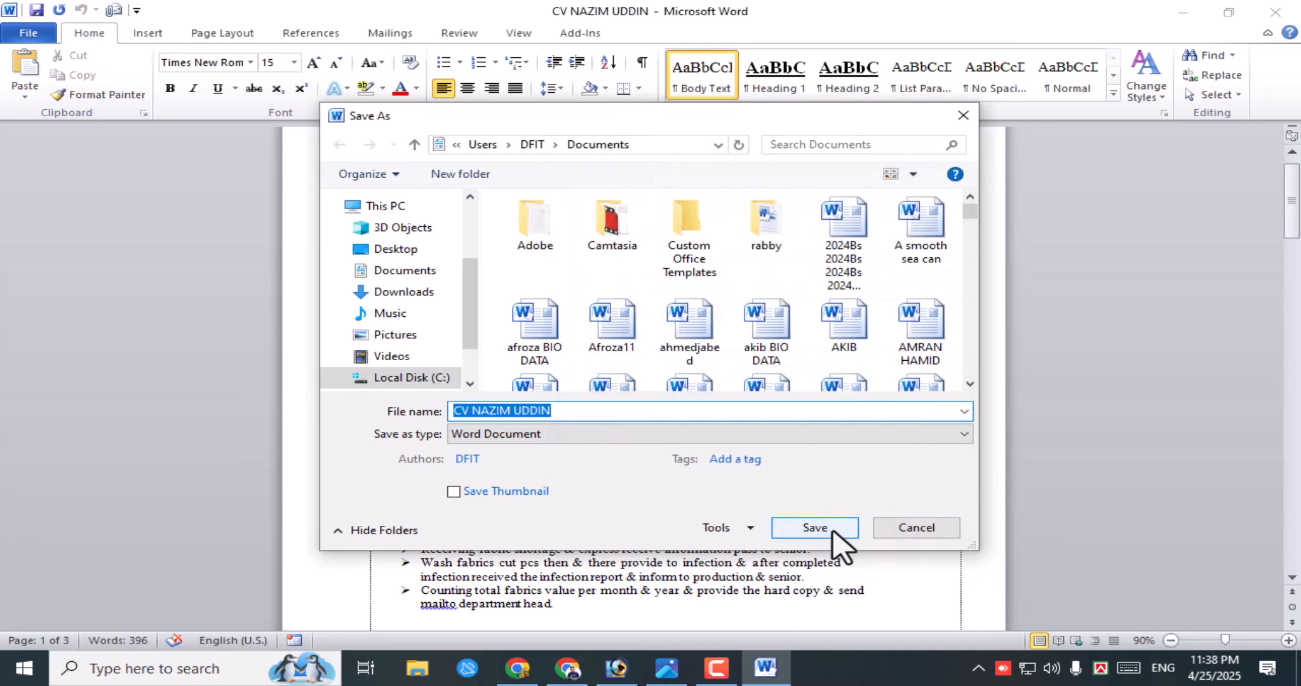
pyautogui.click(835, 533)
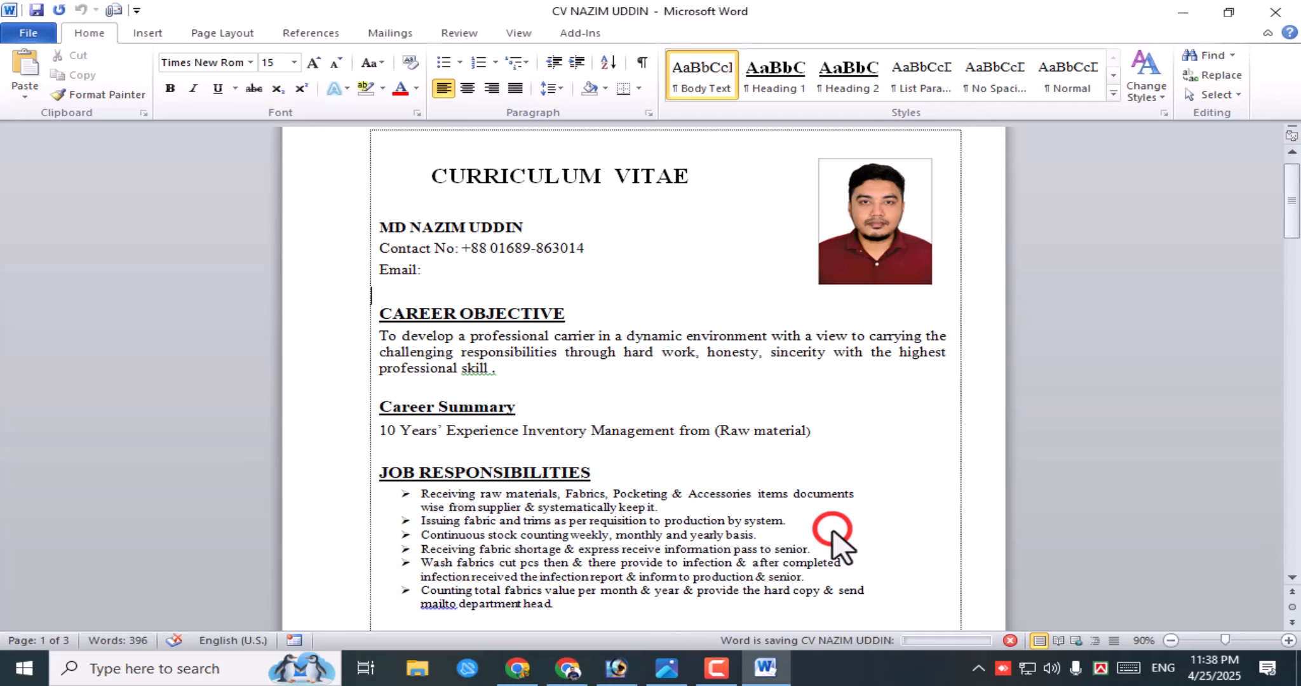
pyautogui.click(21, 31)
pyautogui.click(63, 131)
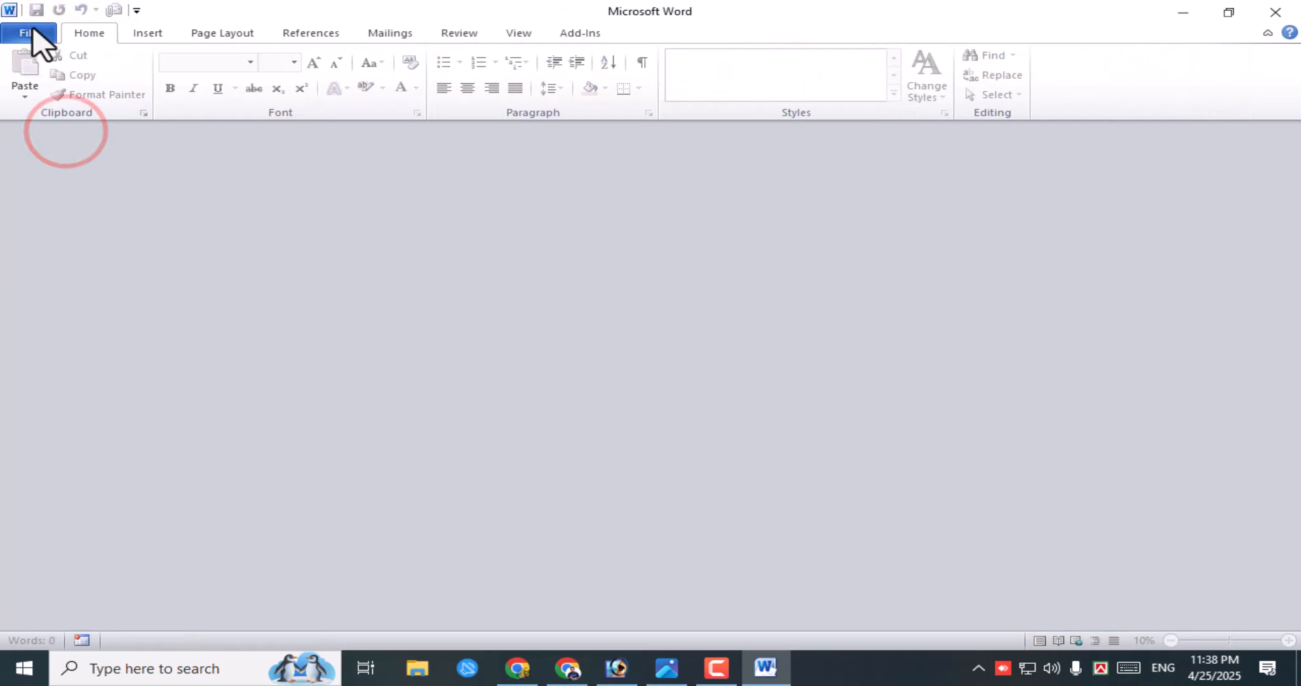
pyautogui.click(29, 33)
pyautogui.click(67, 200)
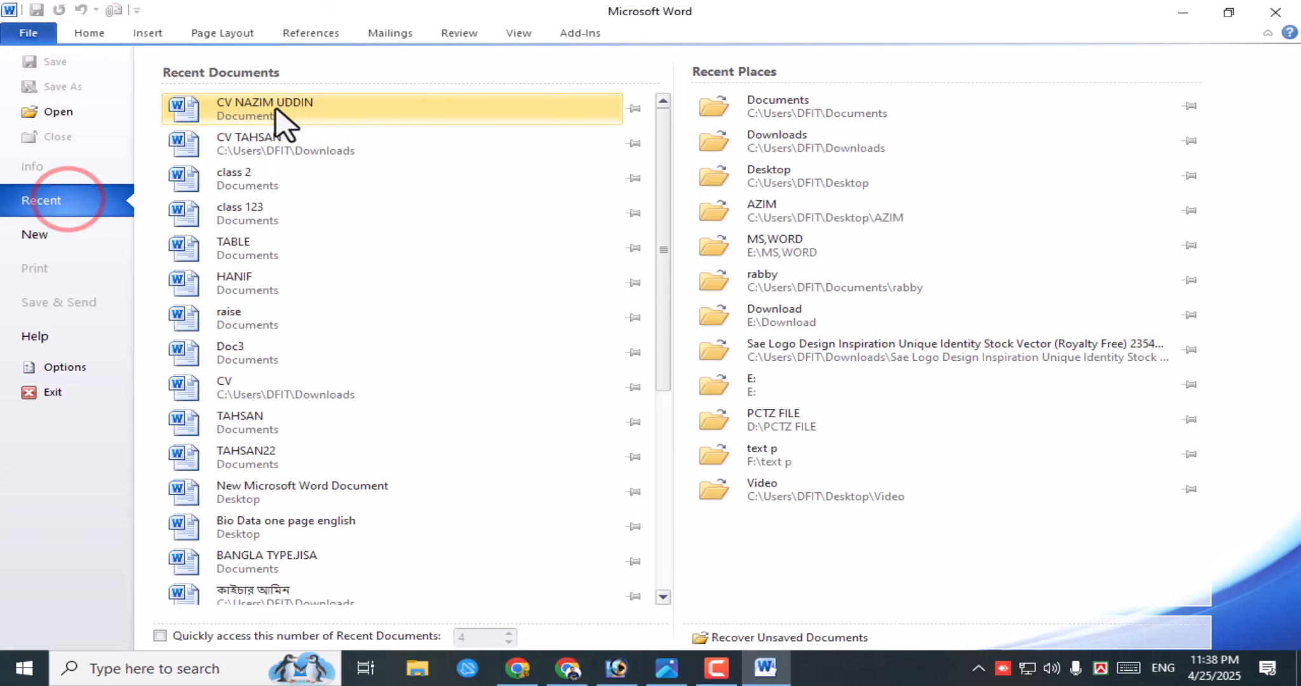
pyautogui.click(274, 108)
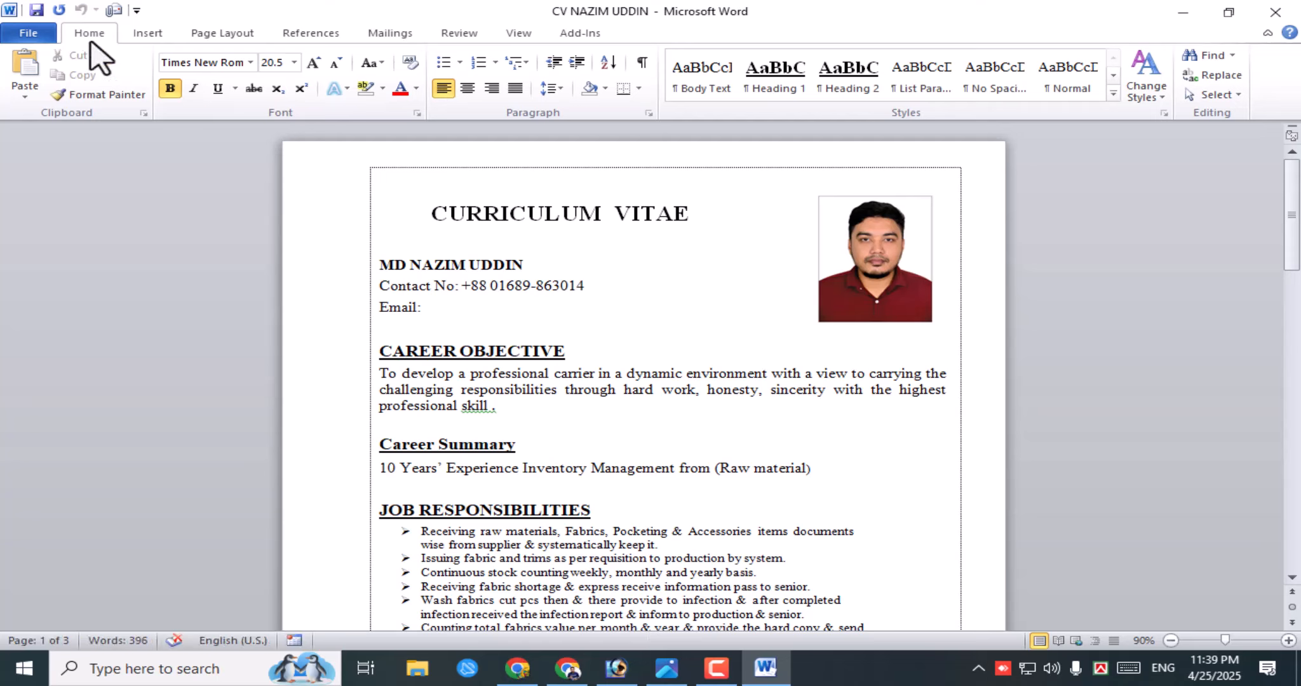
pyautogui.click(39, 29)
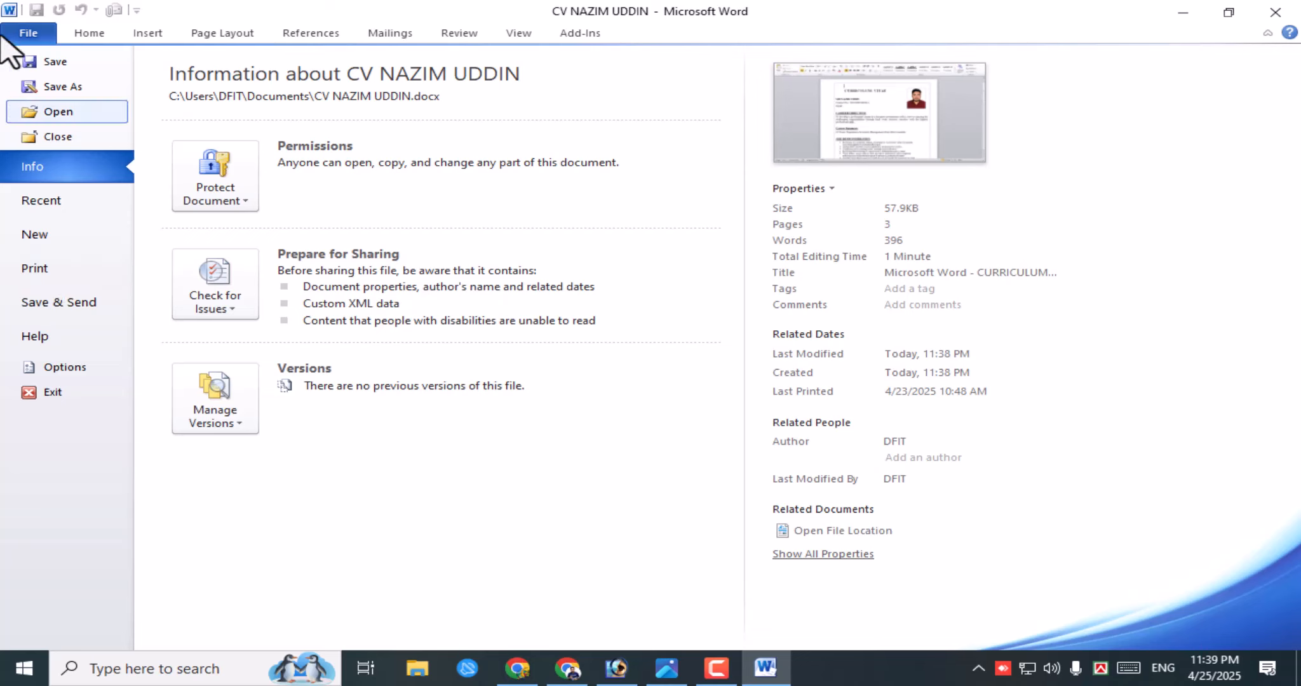
pyautogui.click(48, 267)
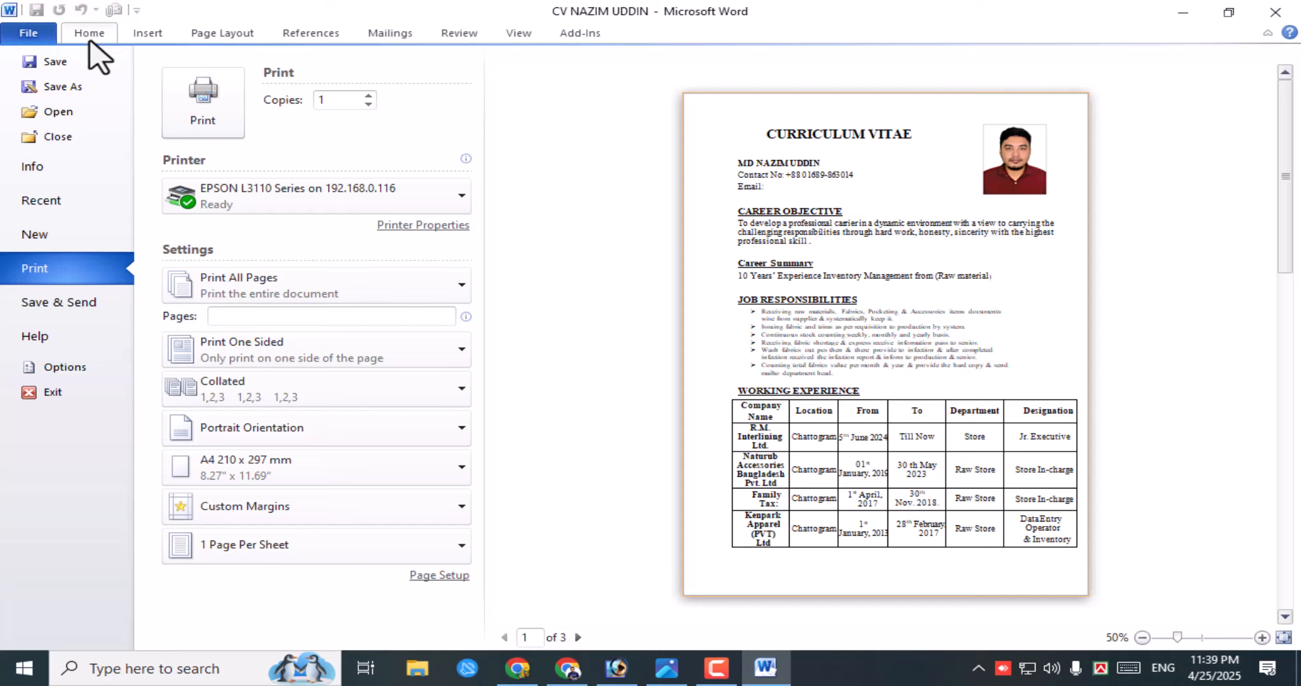
pyautogui.click(63, 268)
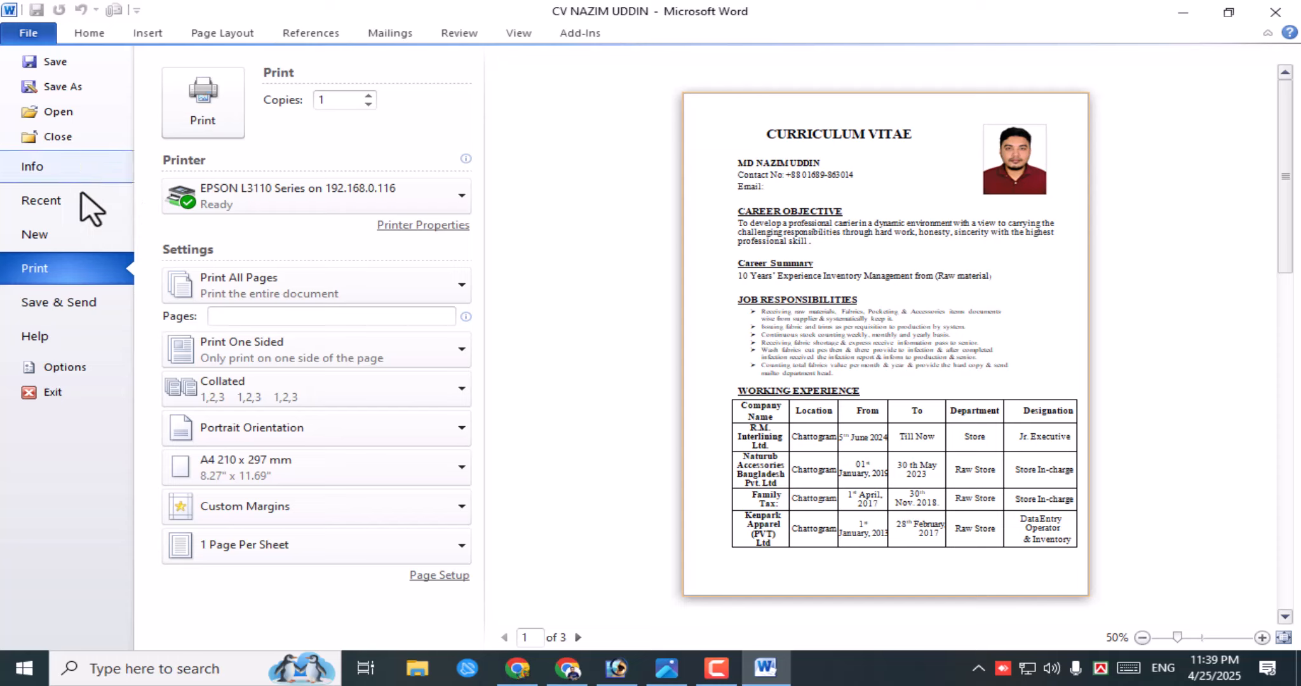
pyautogui.click(51, 274)
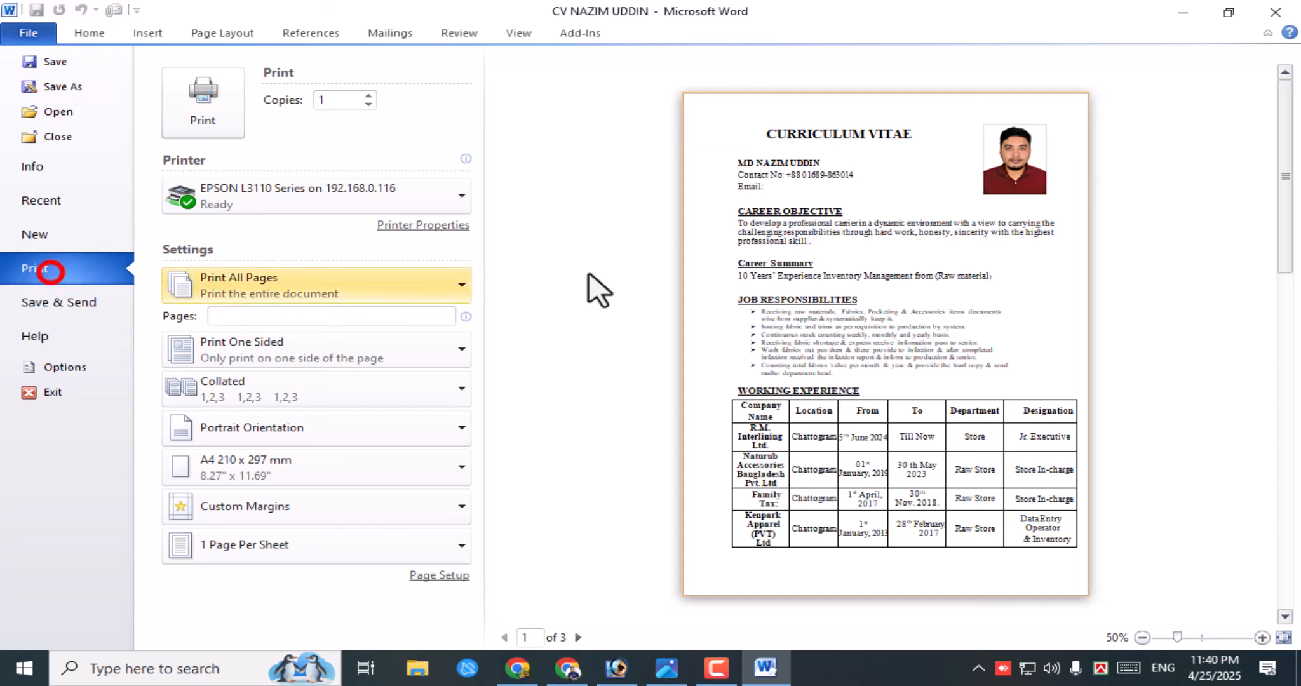
pyautogui.click(890, 291)
pyautogui.click(888, 219)
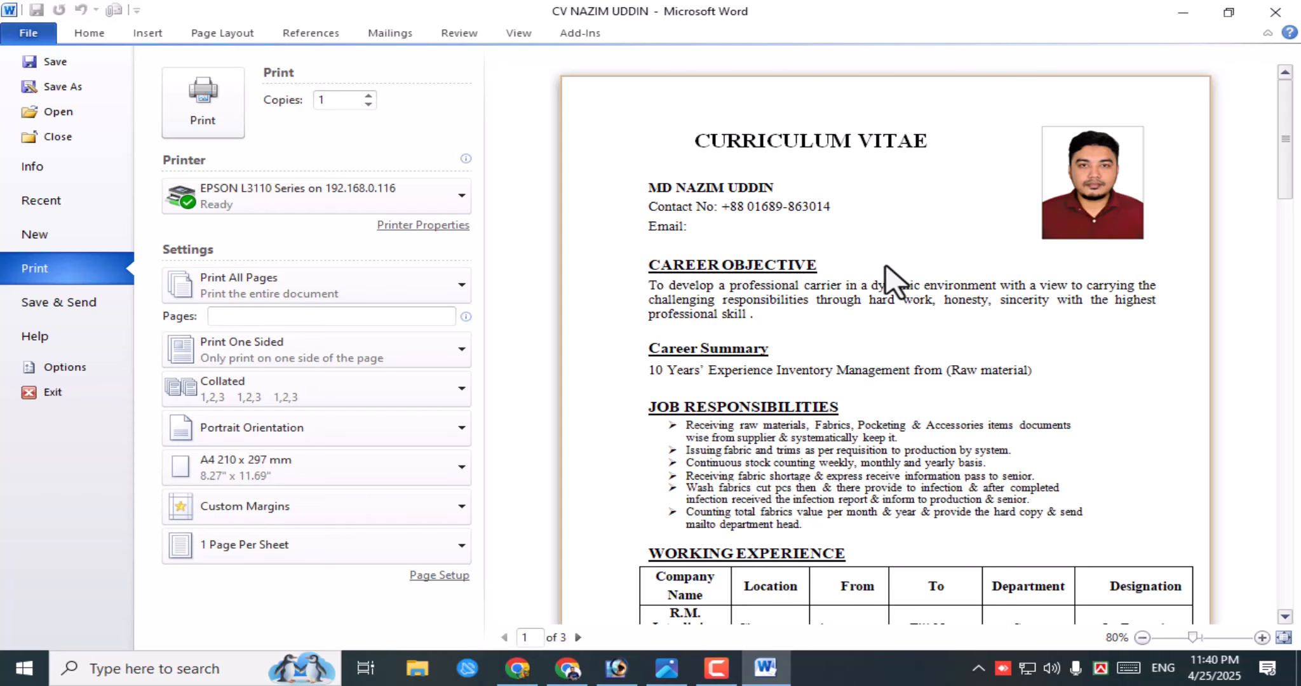
pyautogui.scroll(2, 856, 294)
pyautogui.scroll(-2, 856, 293)
pyautogui.click(89, 33)
pyautogui.scroll(-4, 795, 458)
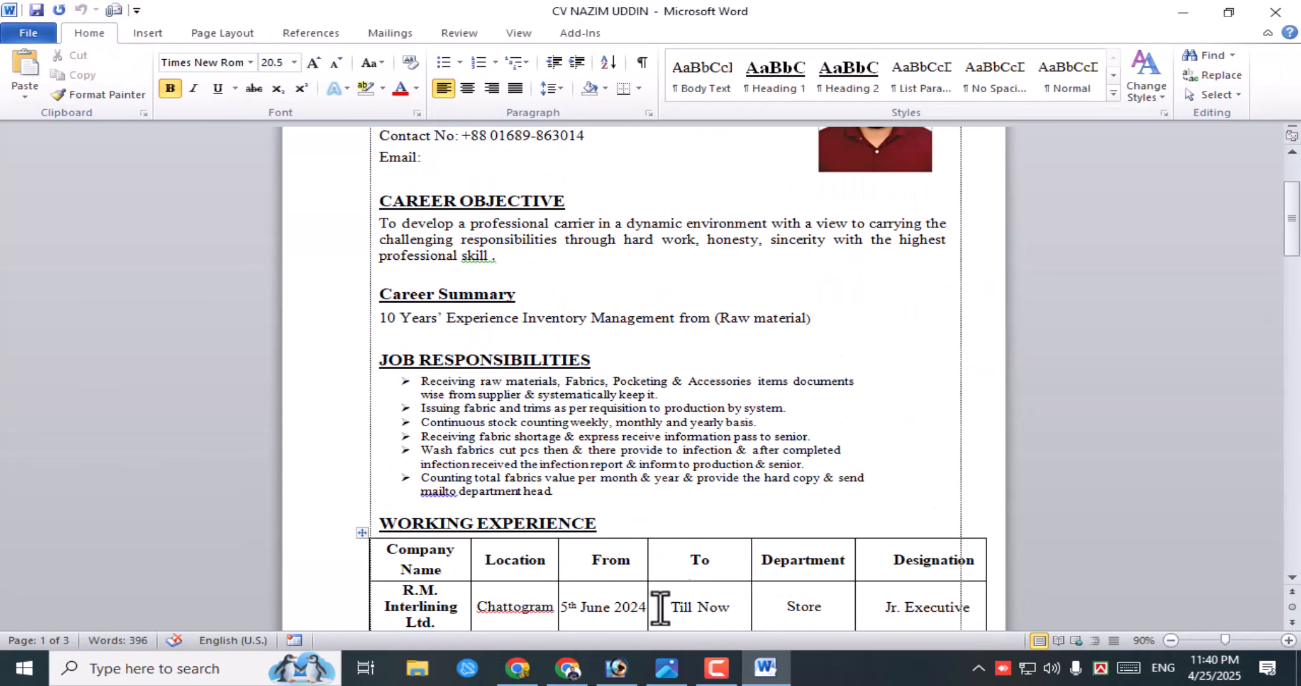
pyautogui.click(518, 609)
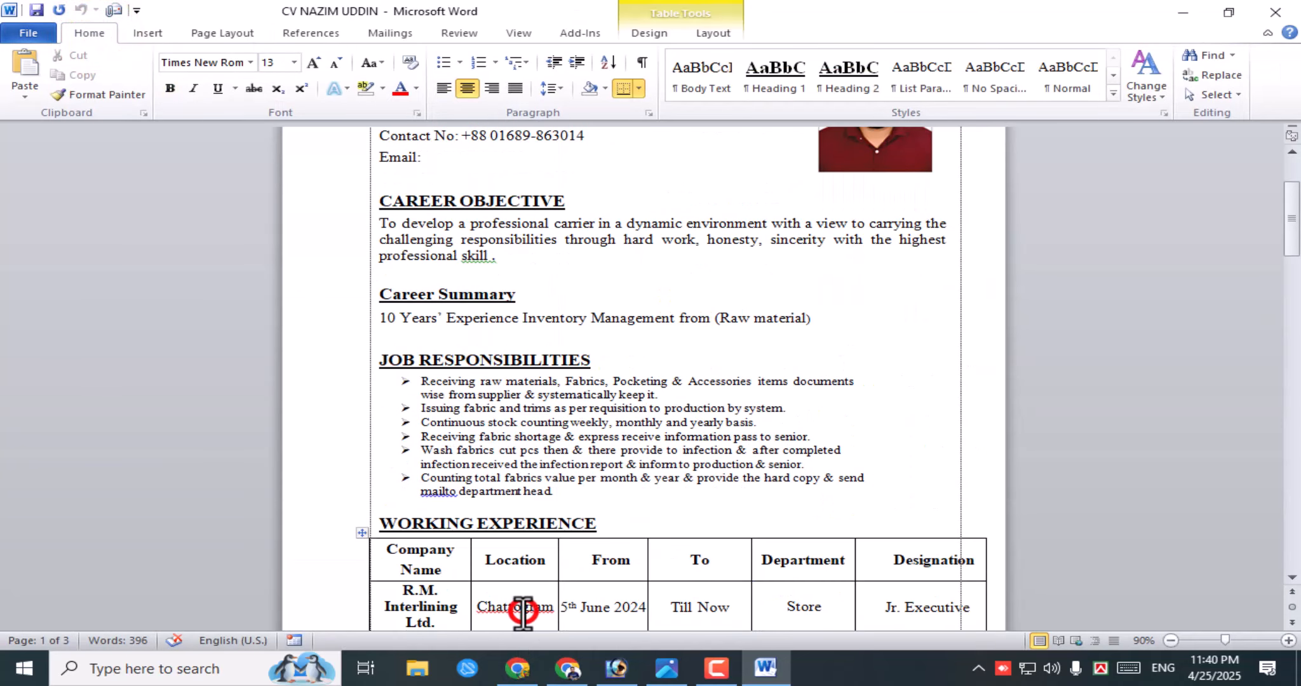
pyautogui.click(476, 257)
pyautogui.scroll(3, 514, 406)
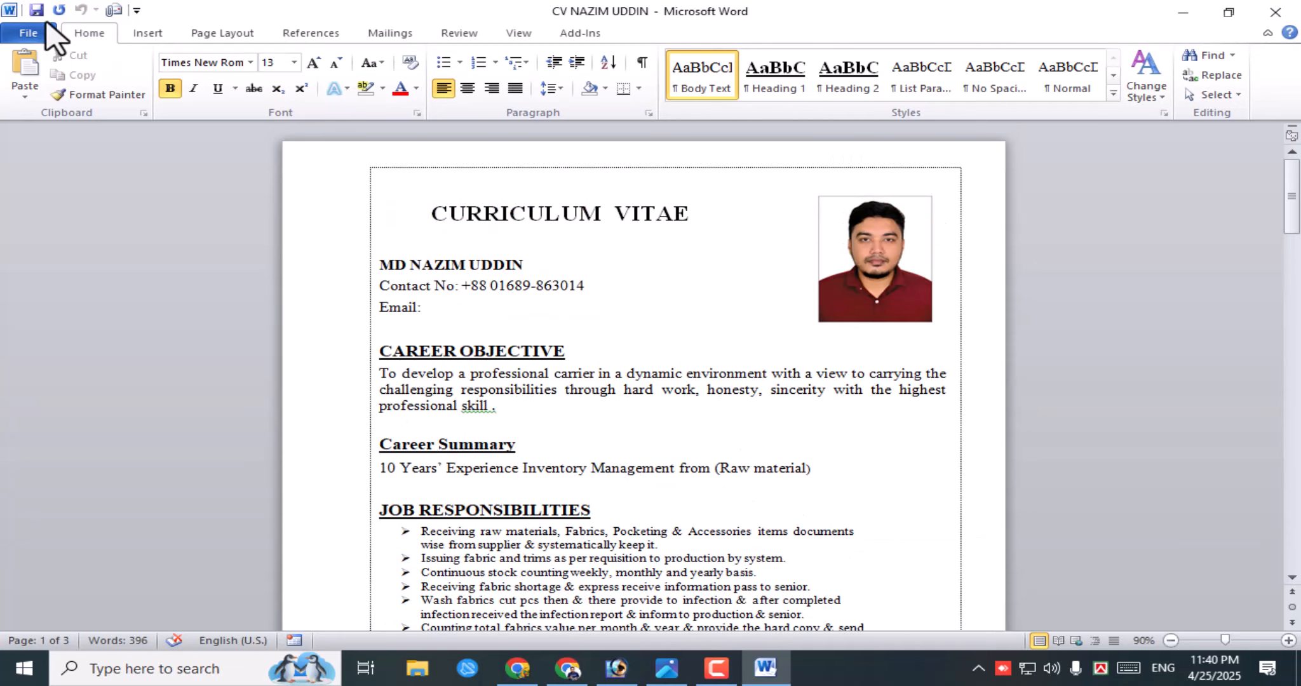
pyautogui.click(29, 33)
pyautogui.click(60, 262)
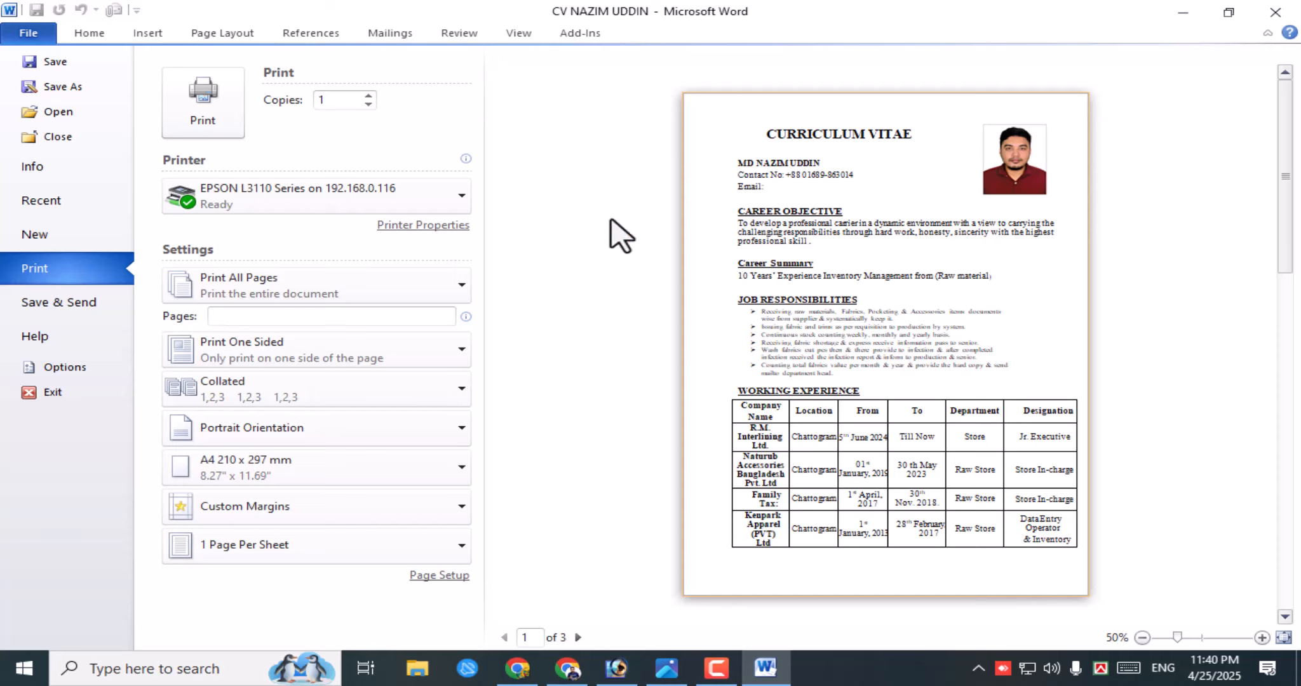
pyautogui.click(852, 279)
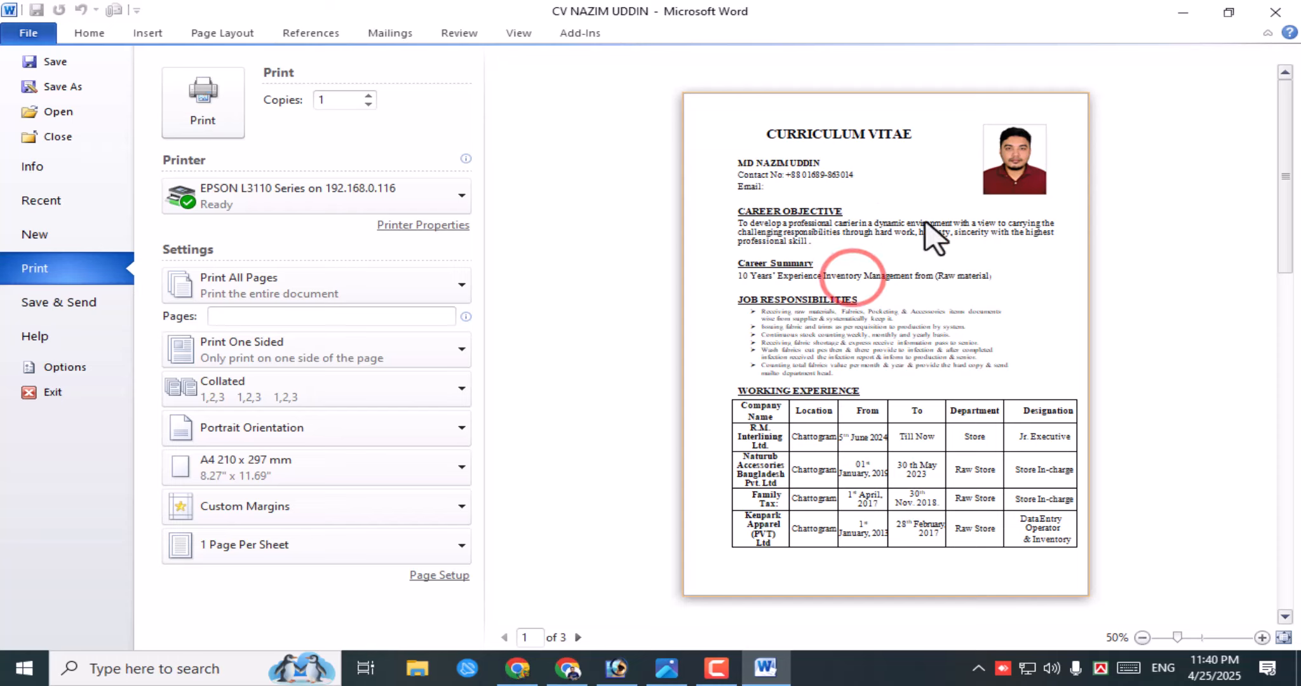
pyautogui.click(888, 319)
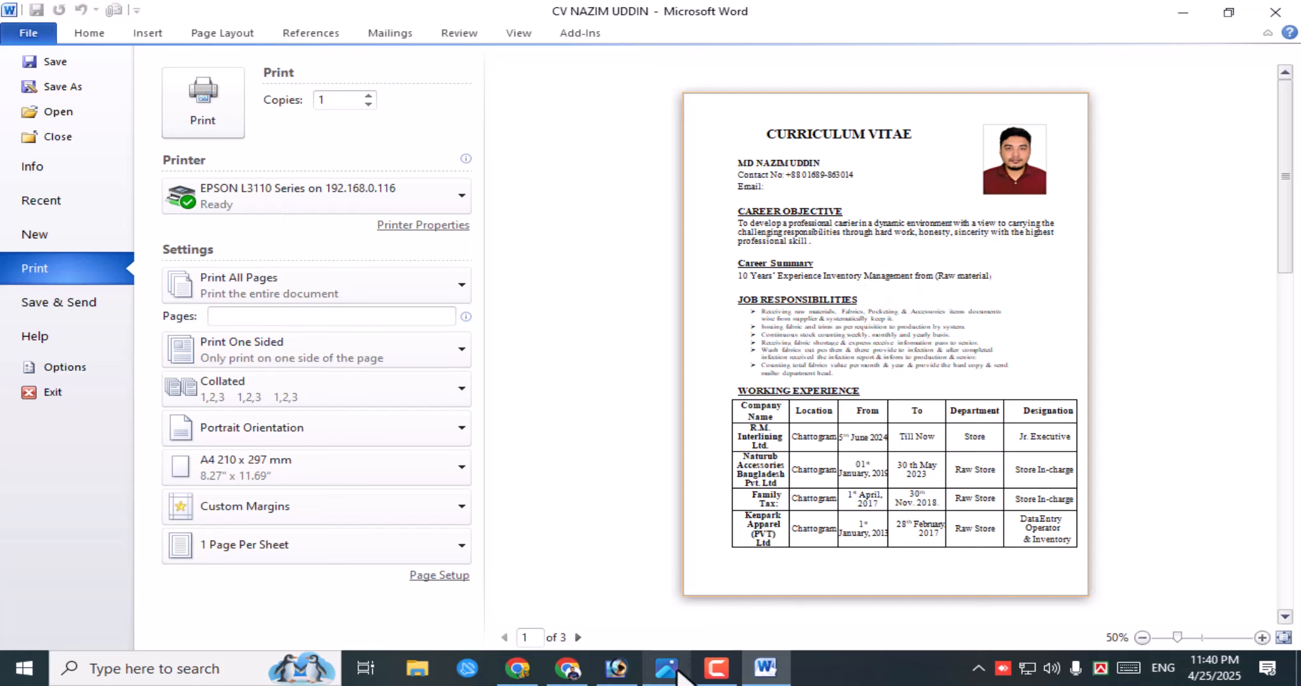
pyautogui.moveTo(678, 674)
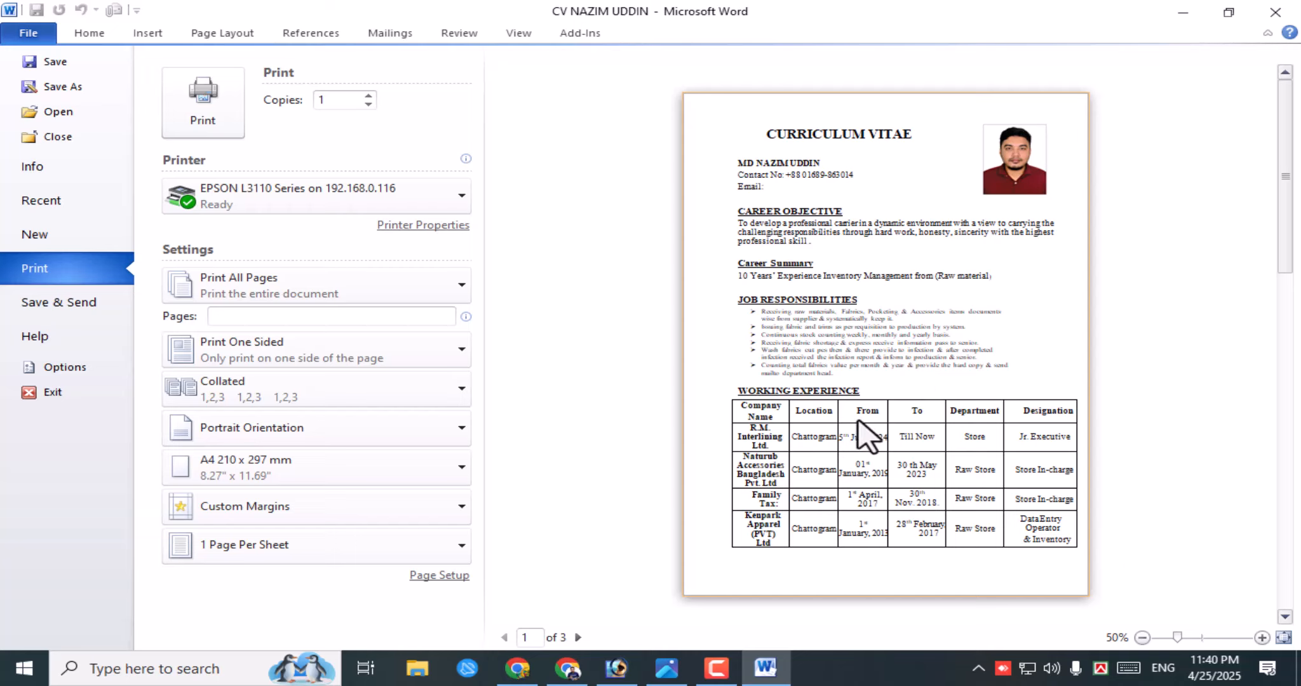
pyautogui.click(671, 675)
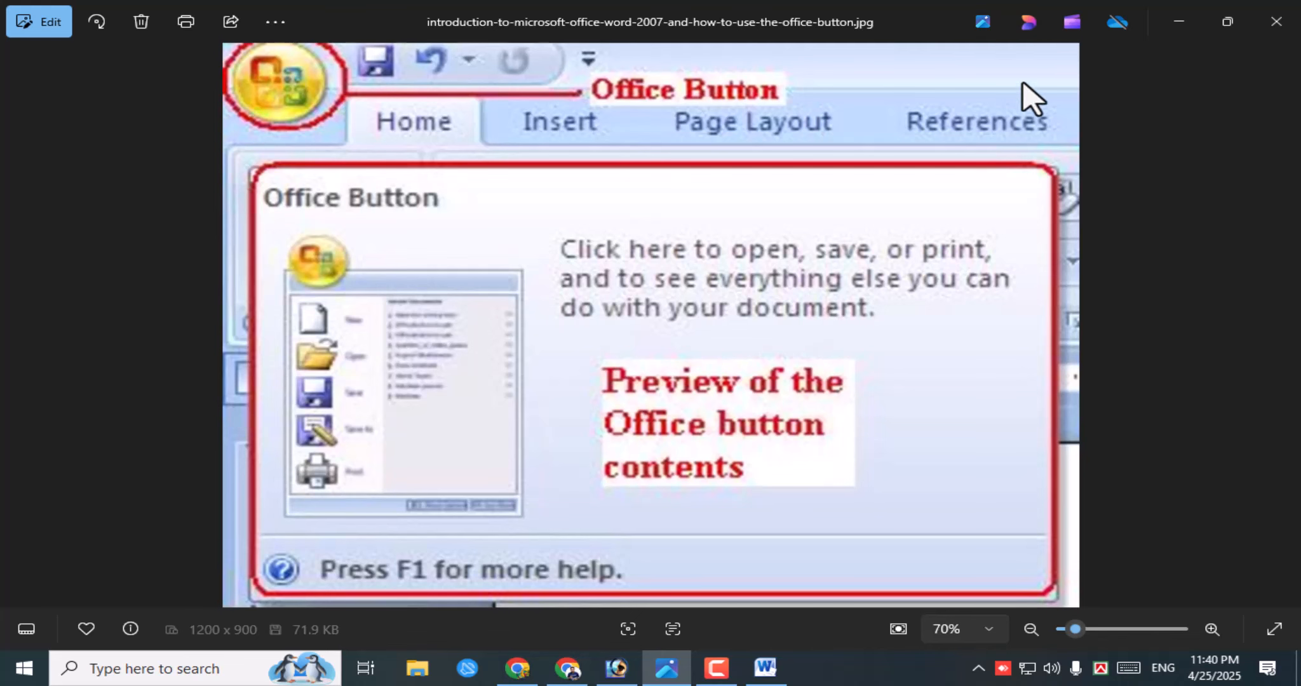
pyautogui.click(1172, 23)
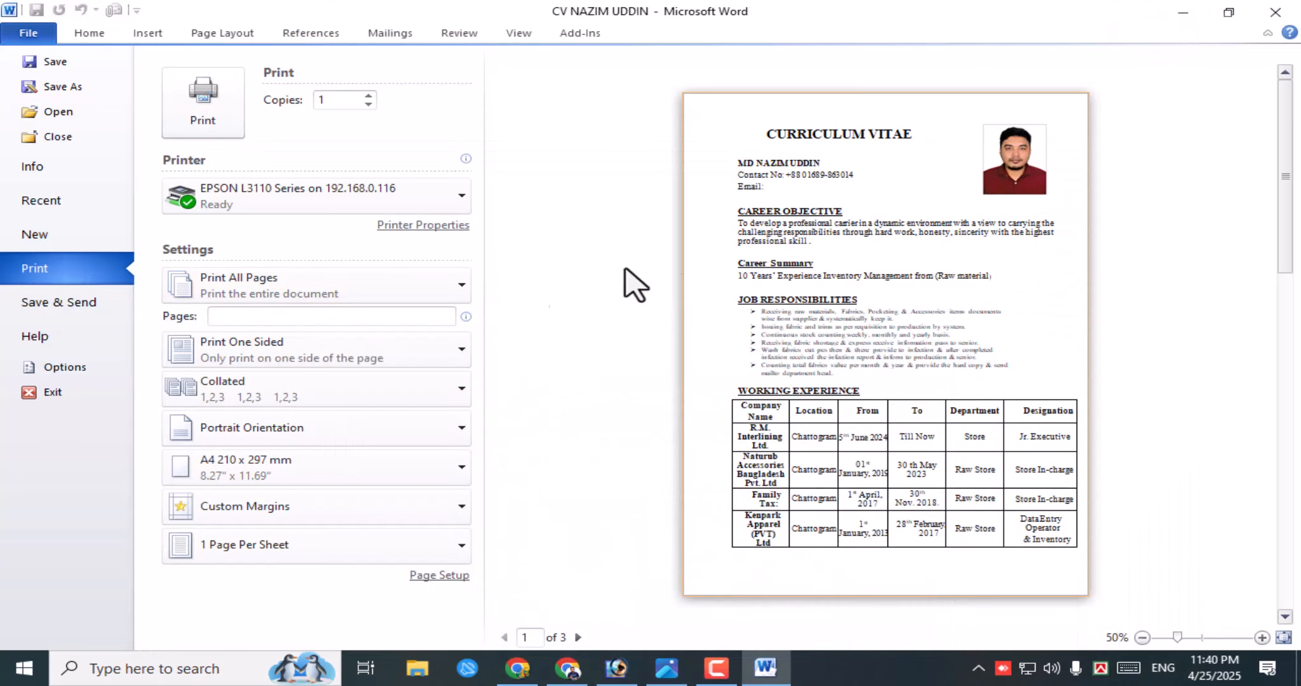
# - Go to the Print page and show the printer list for the CV
pyautogui.click(62, 267)
pyautogui.click(39, 270)
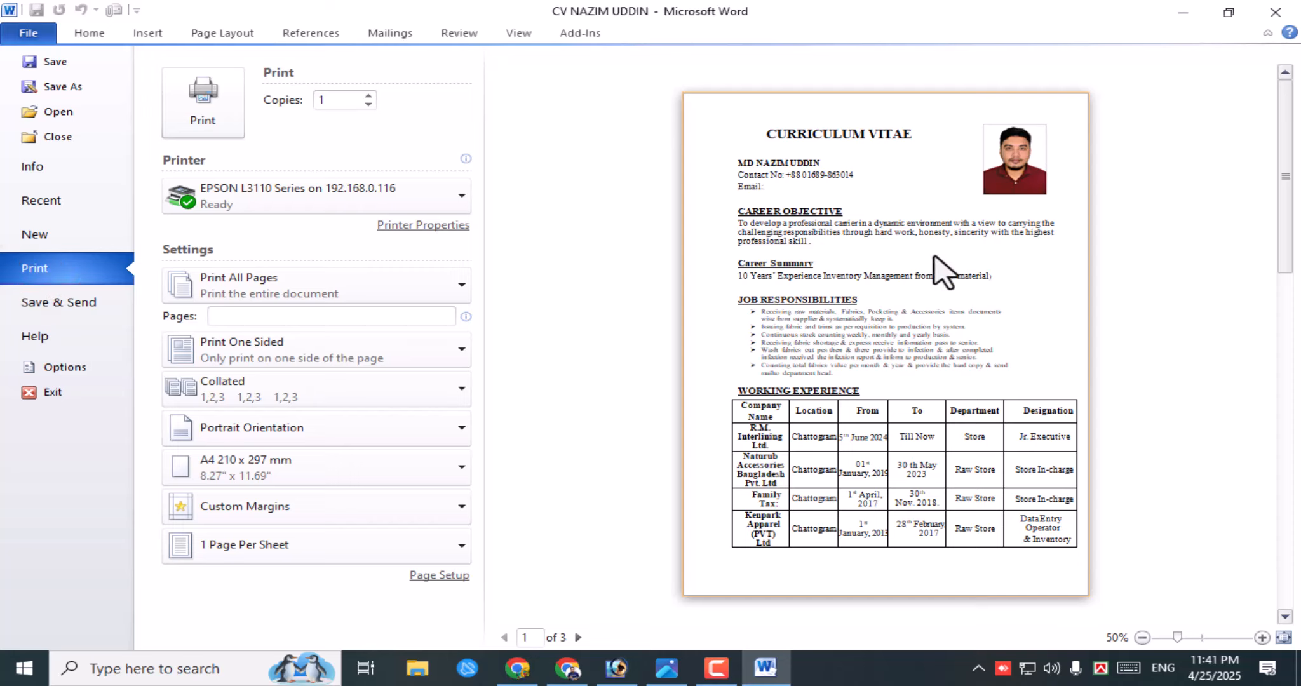
pyautogui.click(927, 294)
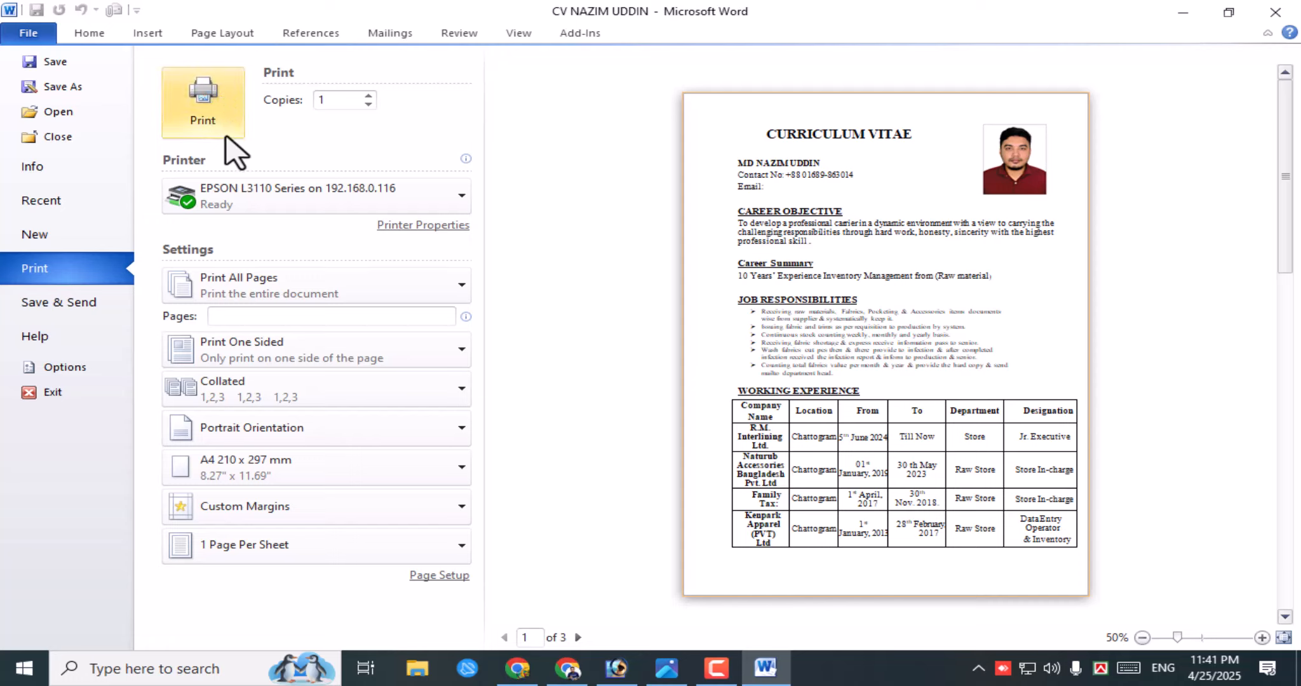
pyautogui.click(181, 162)
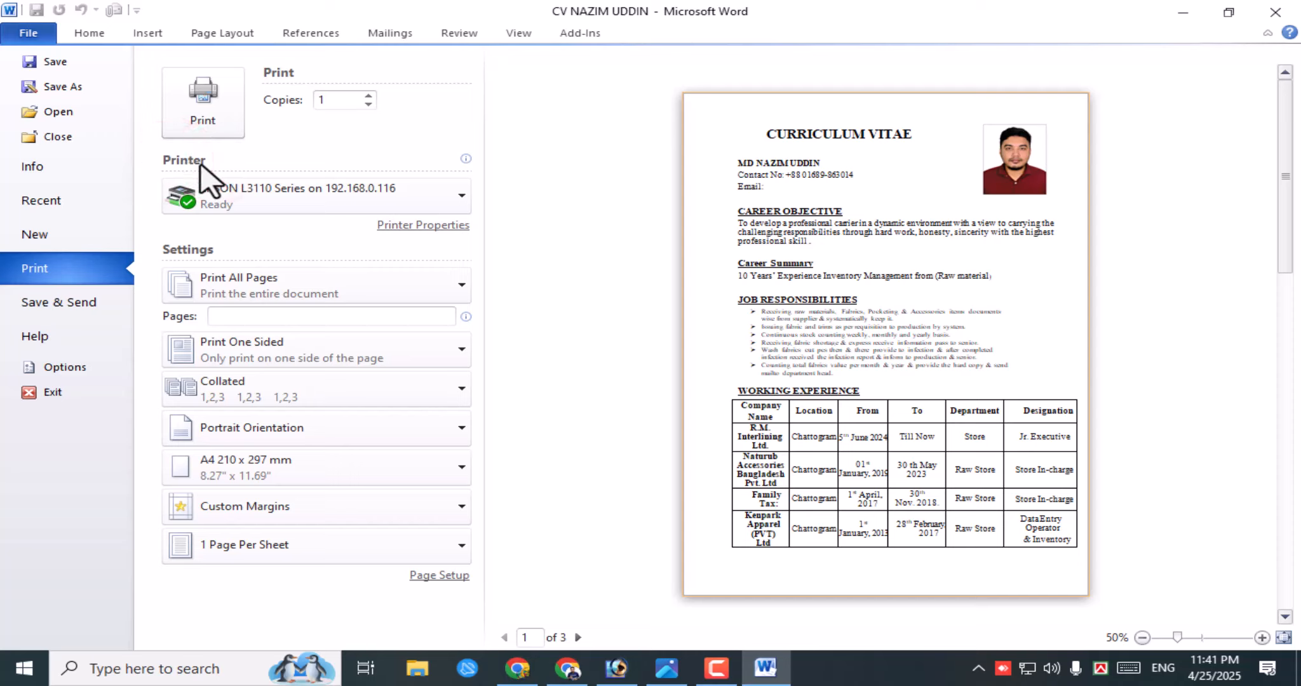
# - Open and close the printer list twice, keeping EPSON L3110 as the printer
pyautogui.click(433, 194)
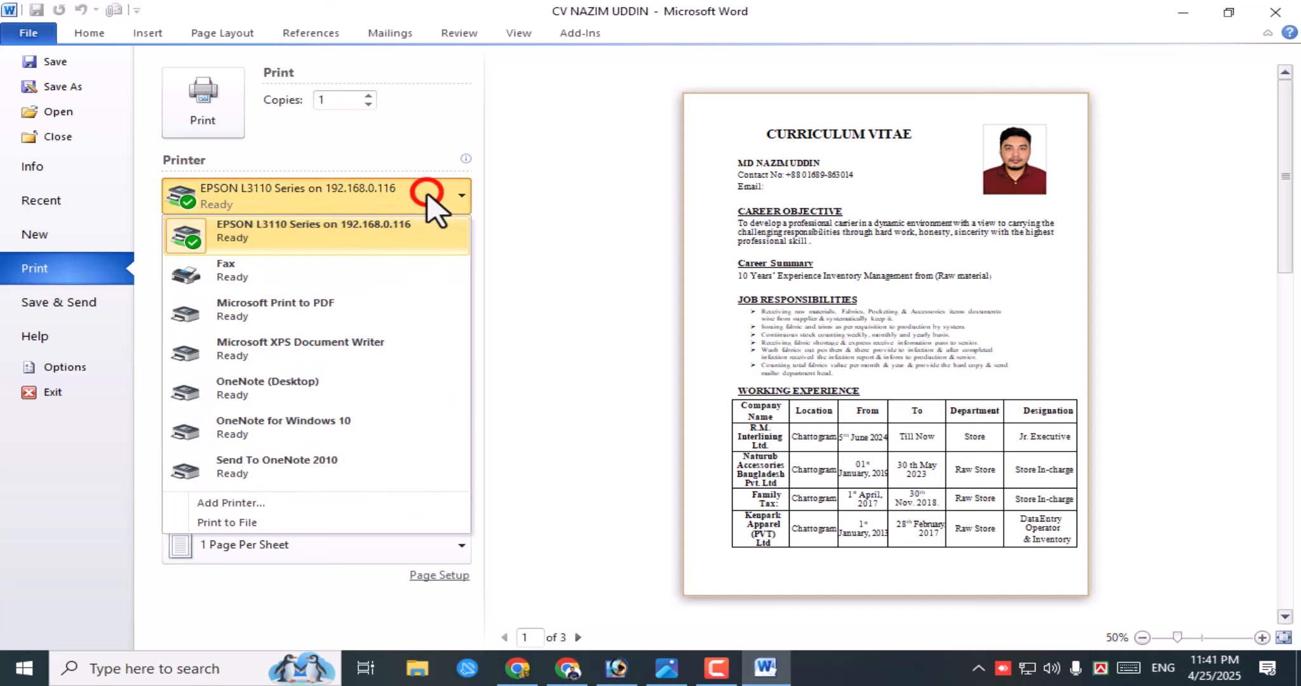
pyautogui.click(357, 150)
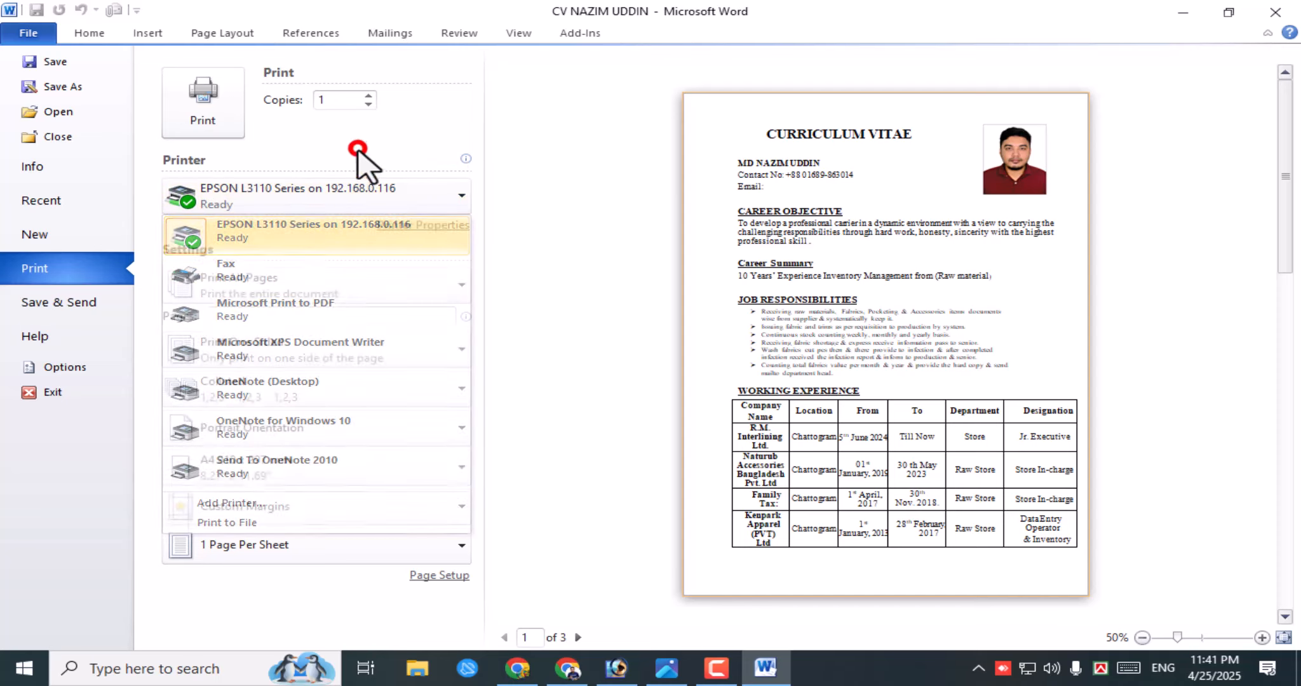
pyautogui.click(277, 198)
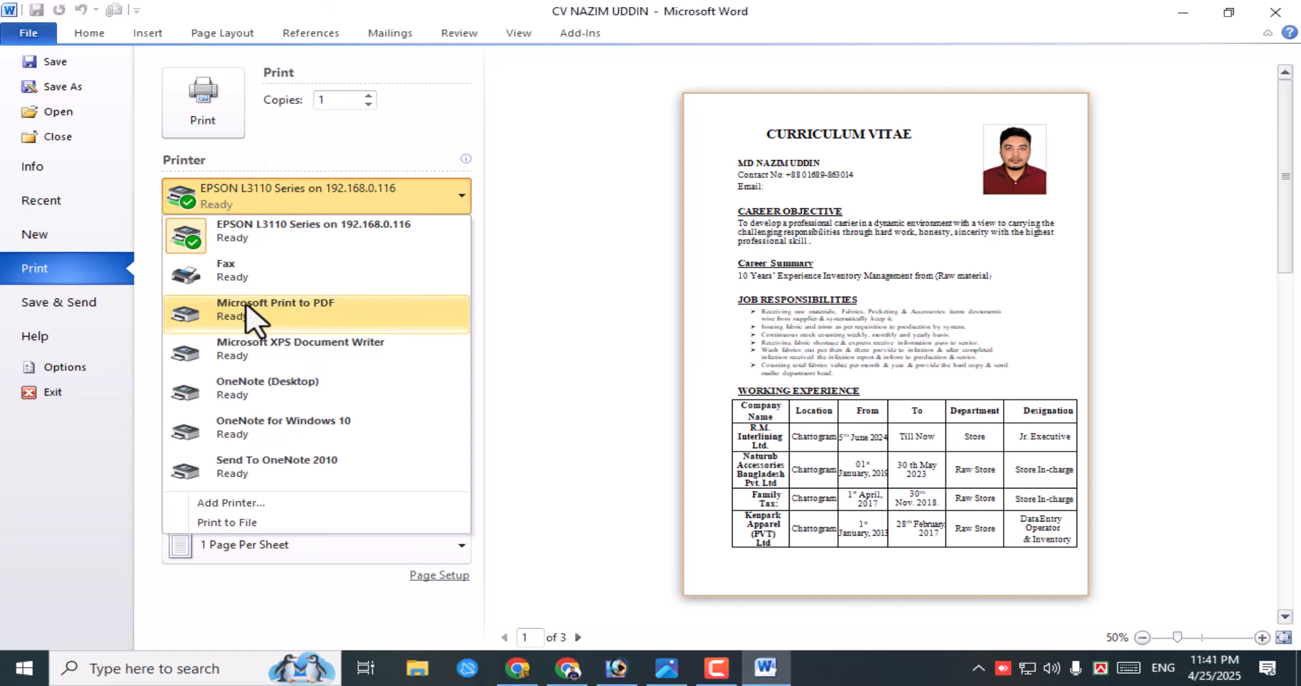
pyautogui.click(262, 202)
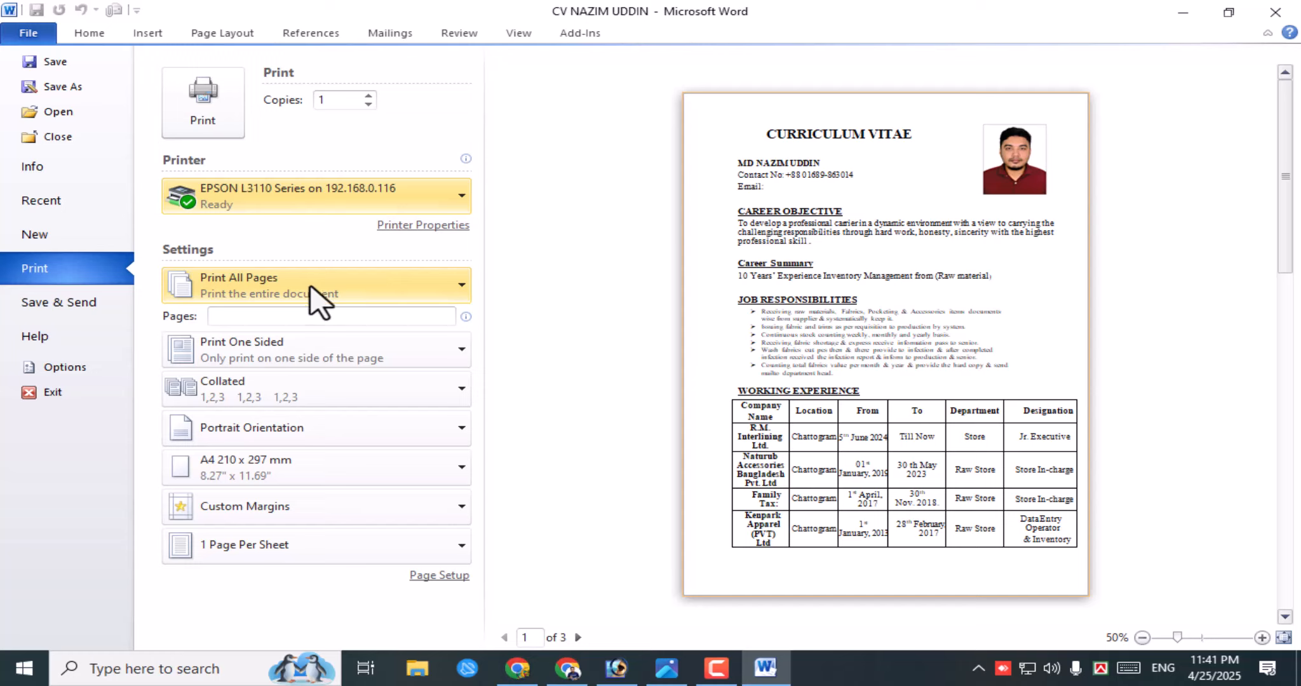
# - Enter 1,3,5 in the Pages box to print a custom page range
pyautogui.click(230, 314)
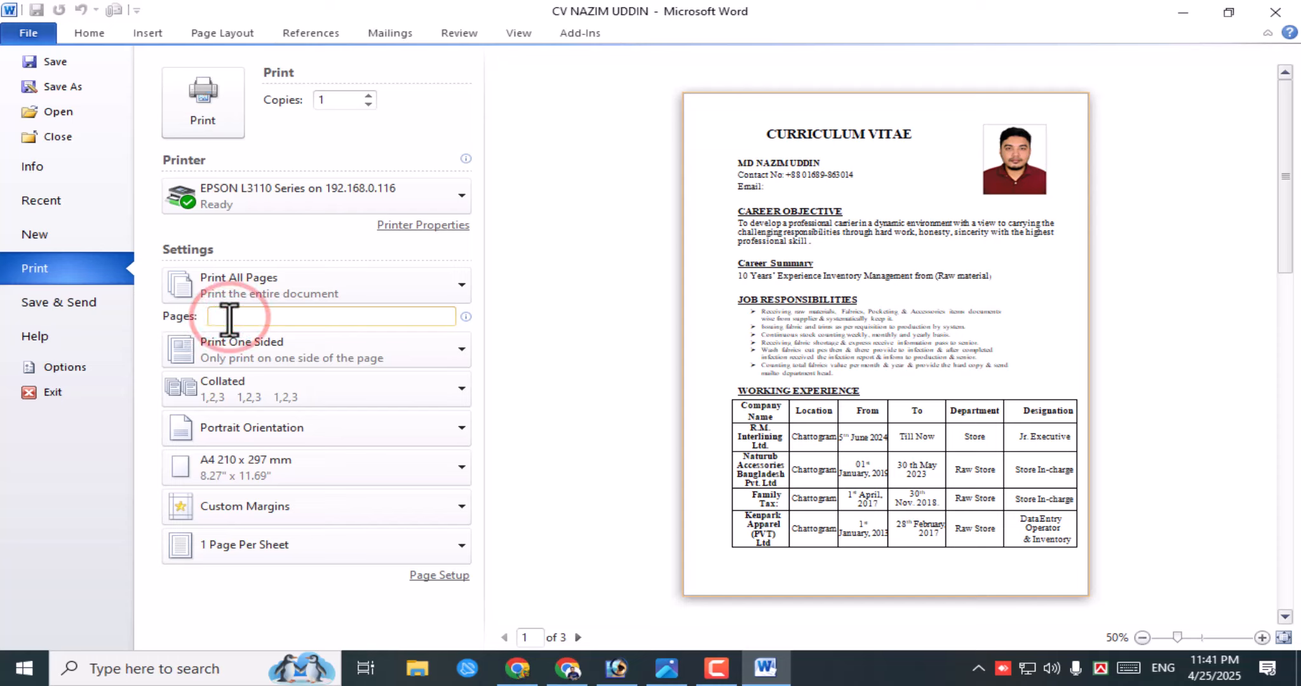
pyautogui.write('1')
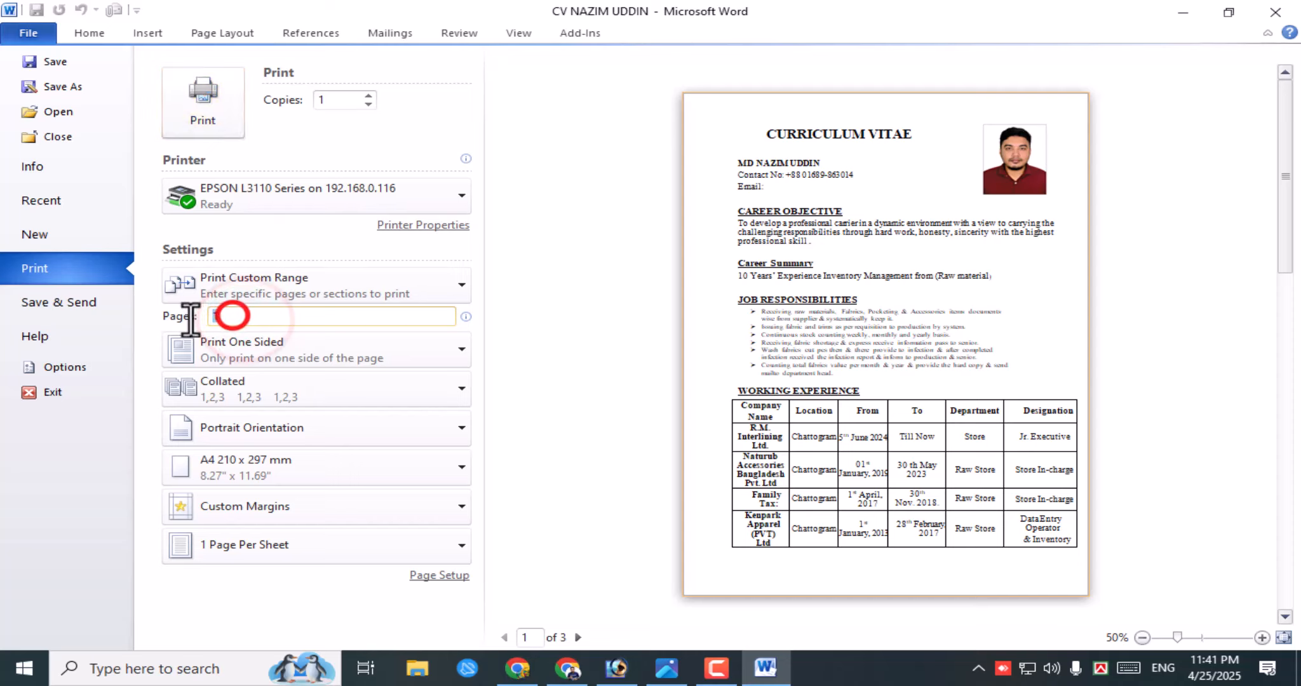
pyautogui.press('BackSpace')
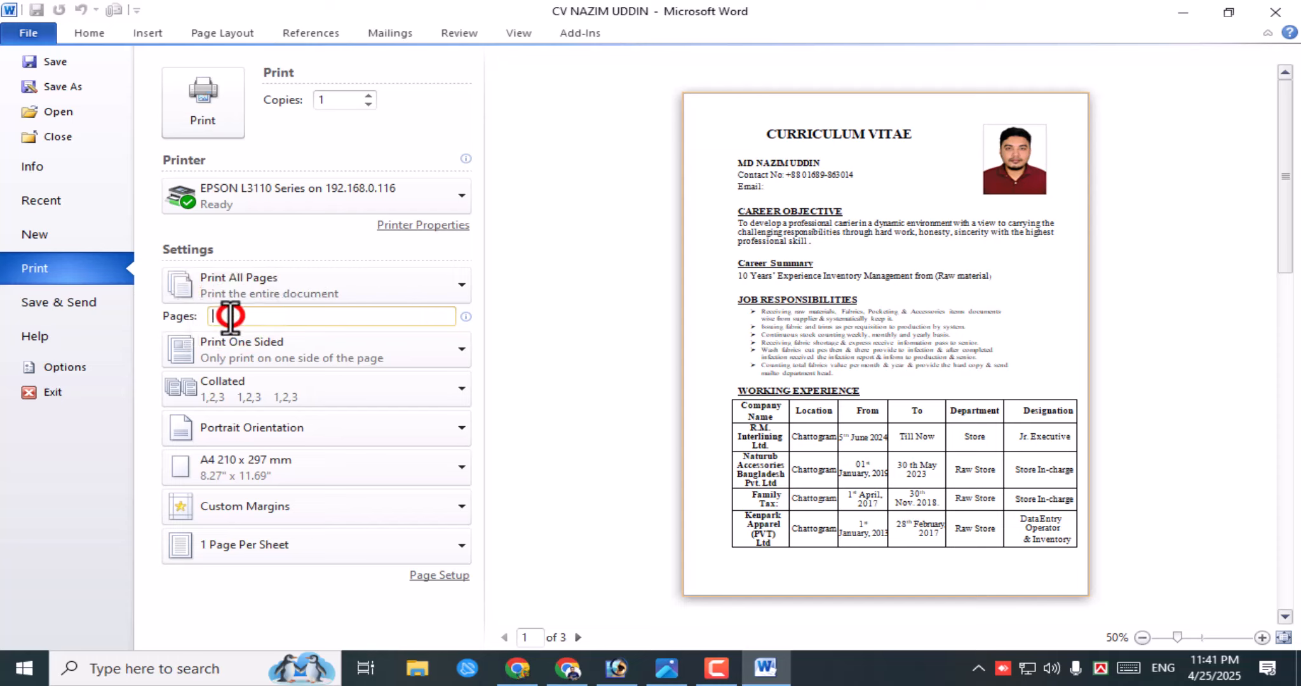
pyautogui.write('1,3,5')
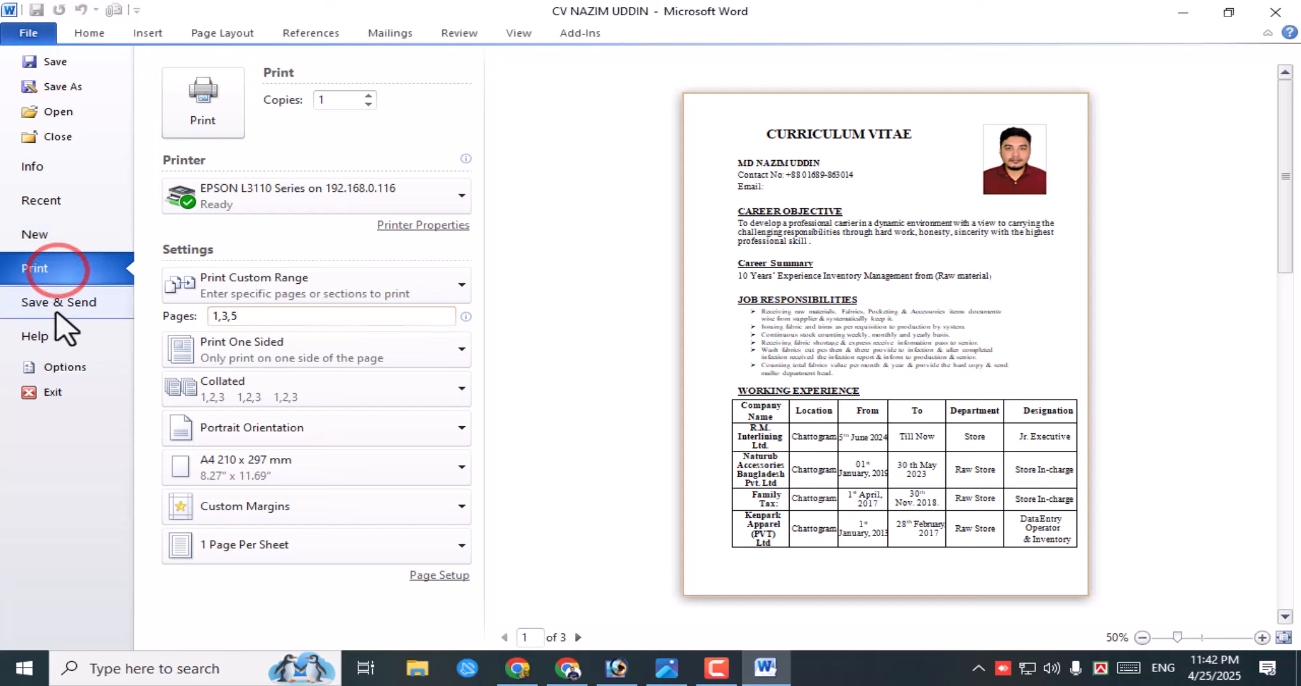
# - Open and close Word Options, then go from File Info back to the CV document
pyautogui.click(72, 370)
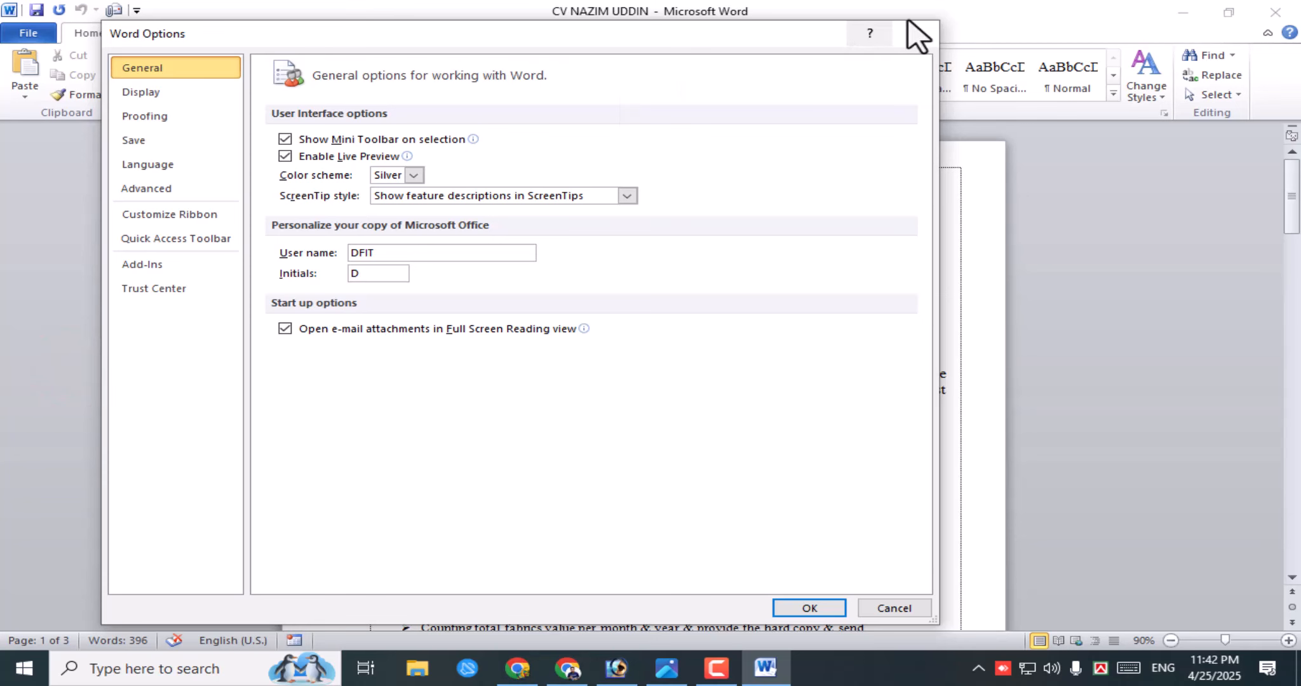
pyautogui.click(915, 37)
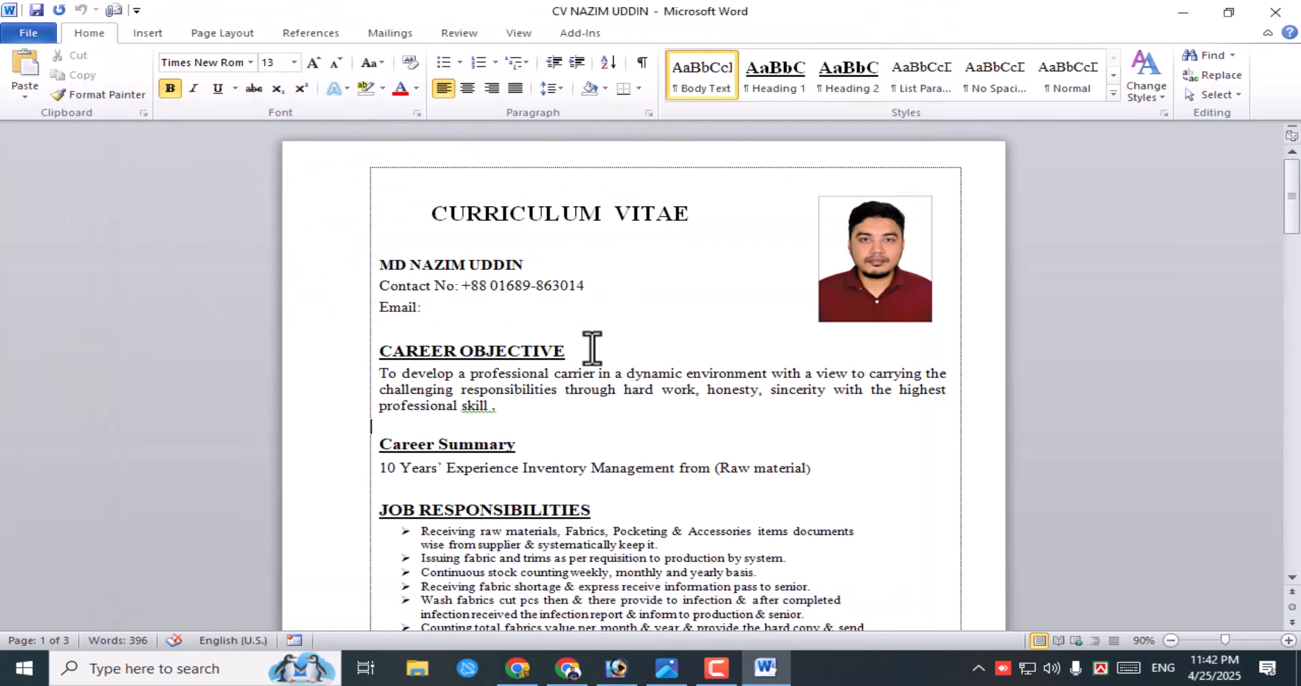
pyautogui.click(25, 33)
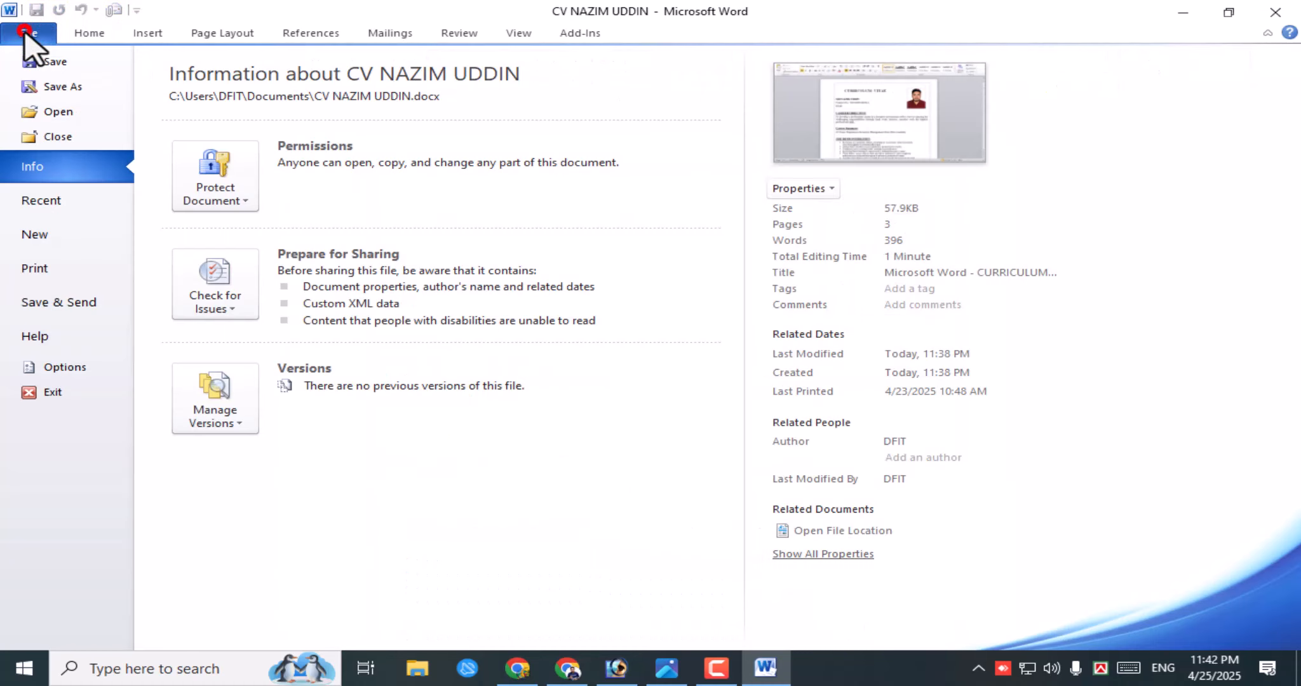
pyautogui.click(78, 30)
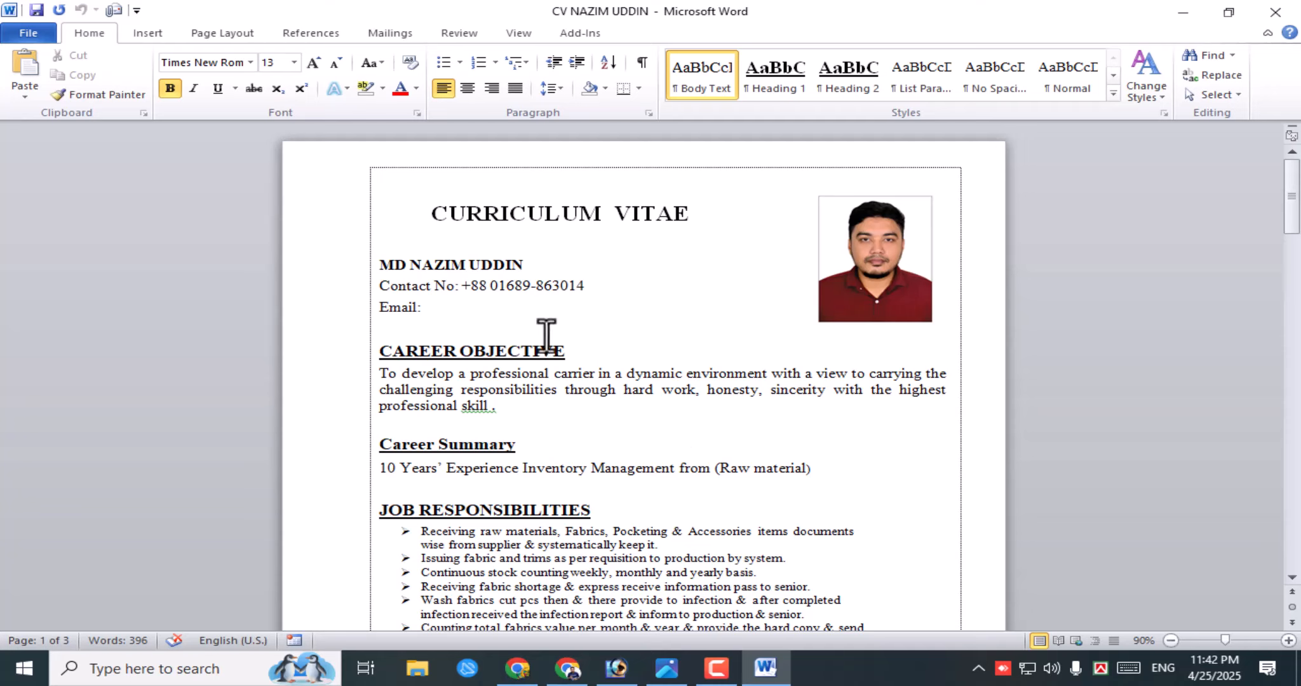
# - Minimize Word and refresh the desktop
pyautogui.click(1182, 14)
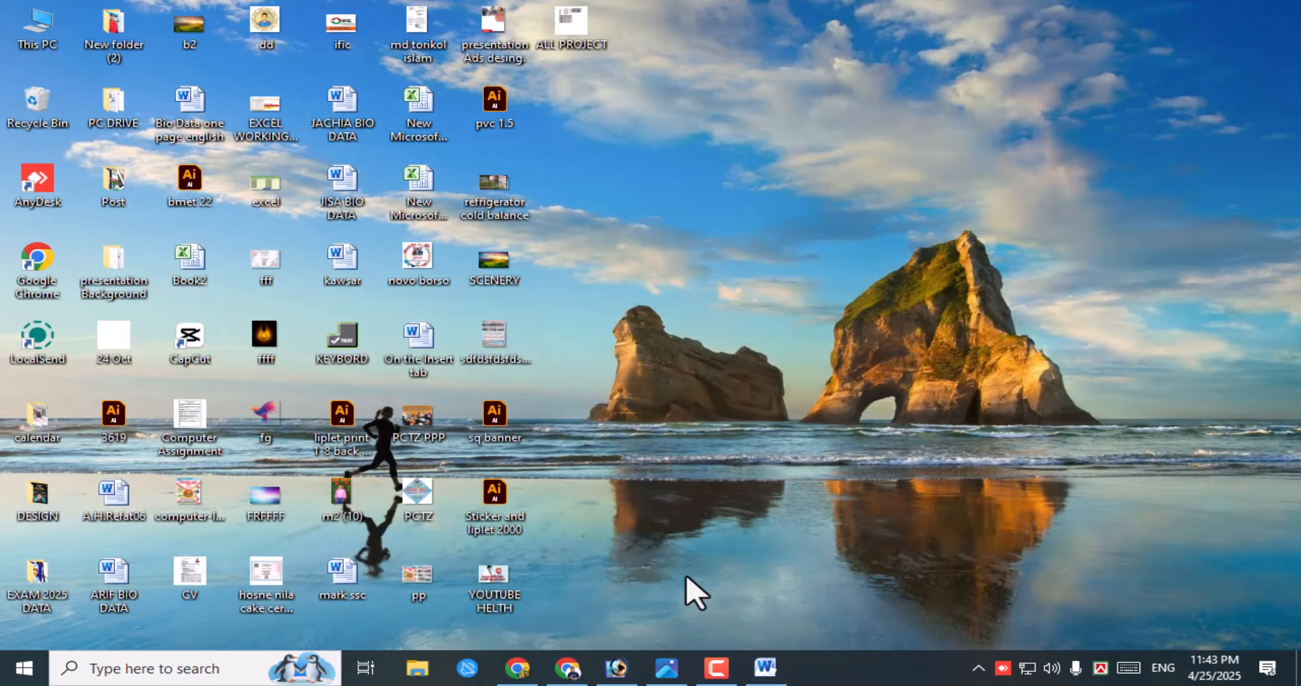
pyautogui.rightClick(718, 311)
pyautogui.click(769, 364)
# - Restore Chrome, close the Bangladesh NID Application System tab and open a new tab
pyautogui.moveTo(531, 671)
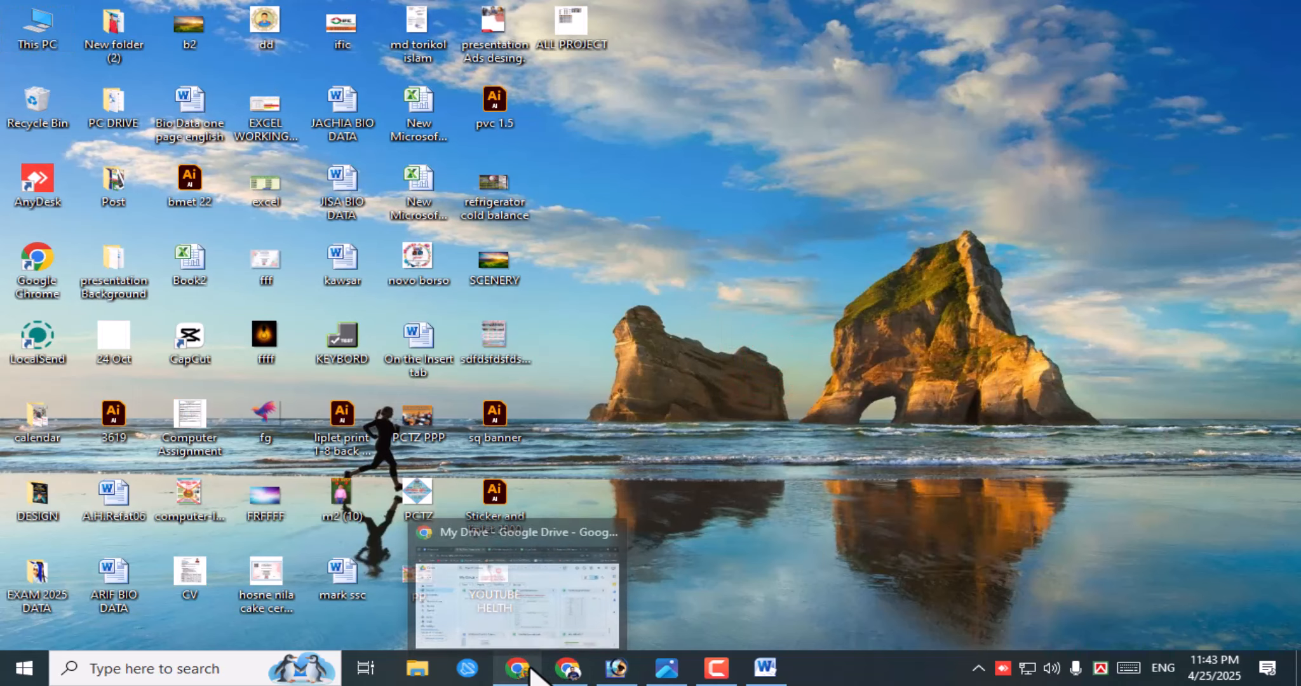
pyautogui.click(531, 670)
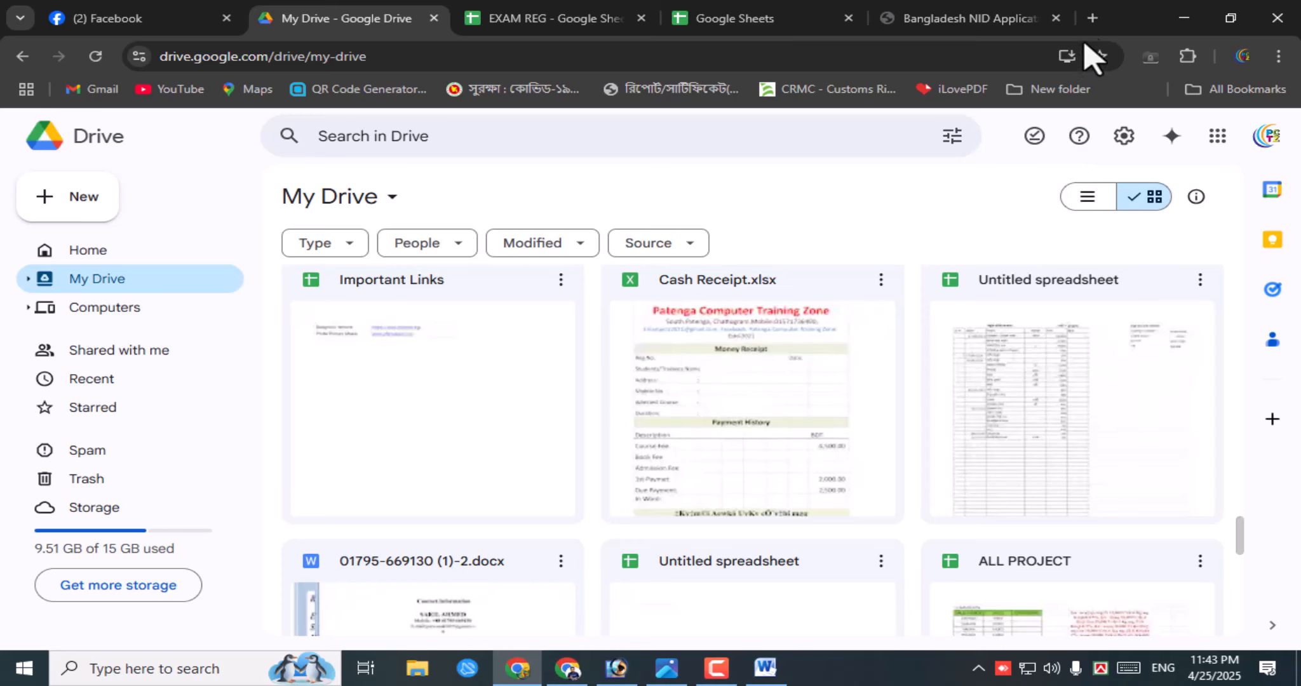
pyautogui.click(959, 15)
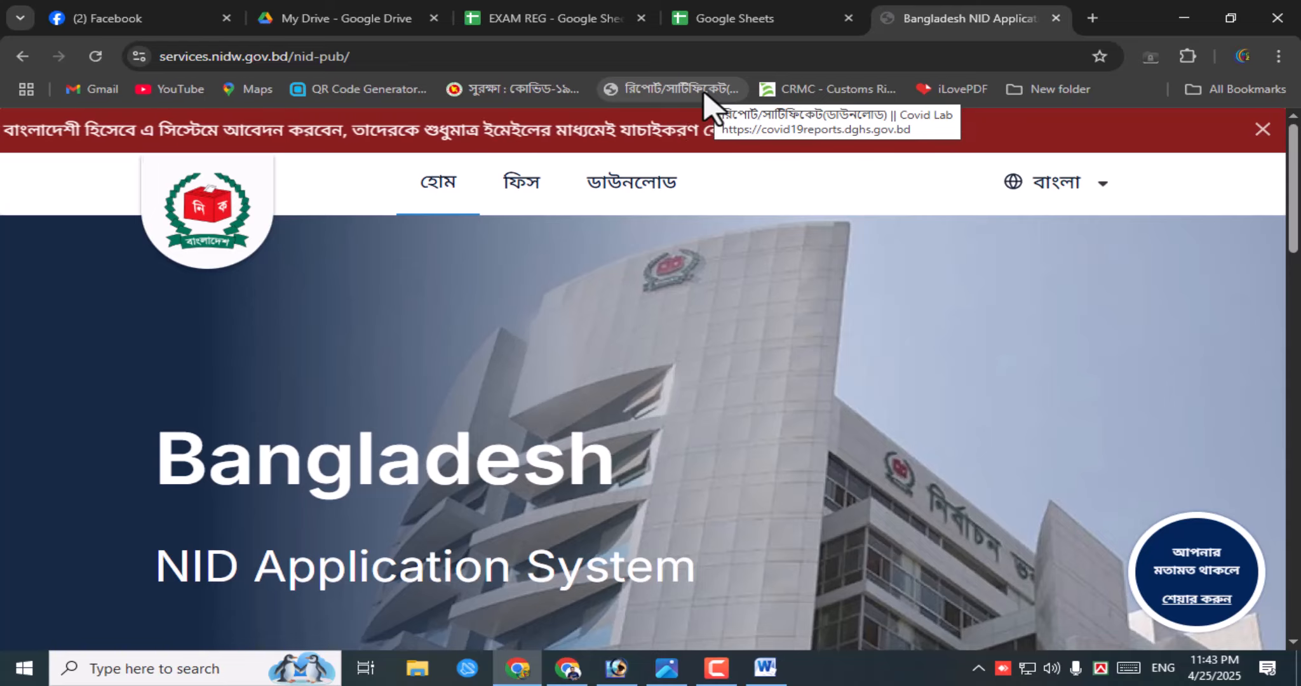
pyautogui.click(1056, 19)
pyautogui.click(1022, 18)
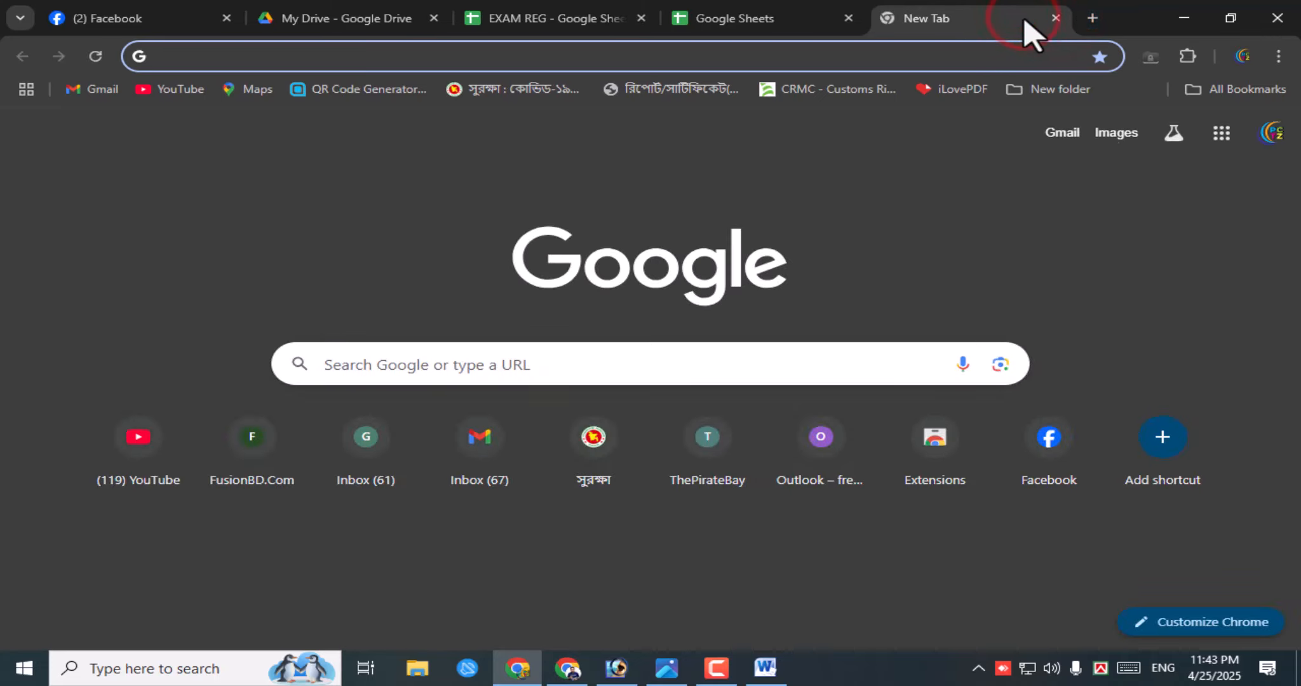
# - Search Google for 10fastfingers and open its 'Typing Test English' page
pyautogui.click(400, 365)
pyautogui.write('10')
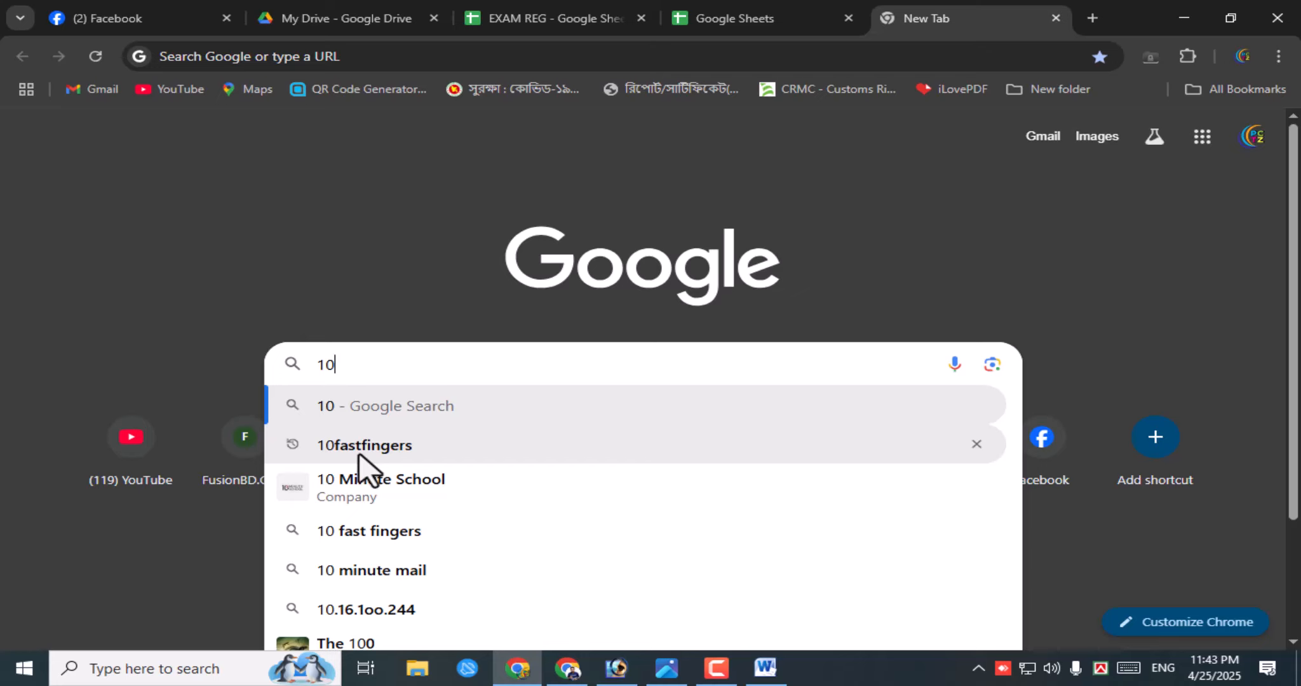
pyautogui.click(408, 451)
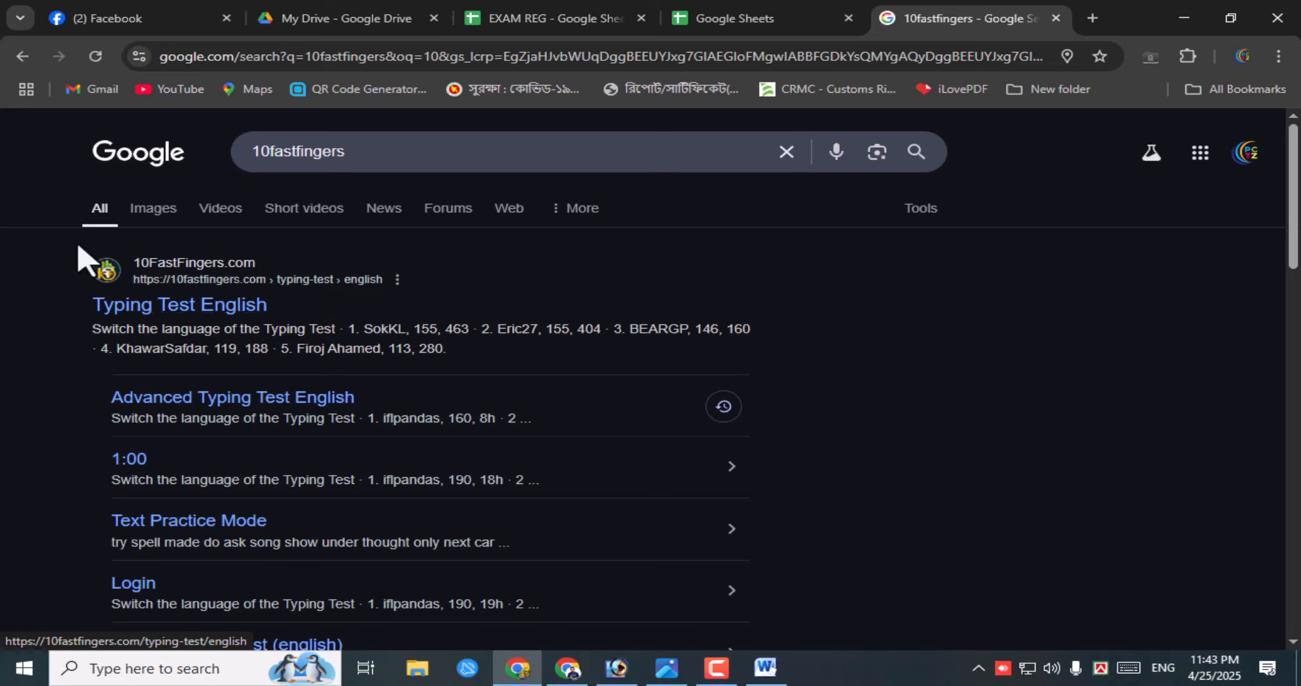
pyautogui.moveTo(82, 256); pyautogui.dragTo(360, 321)
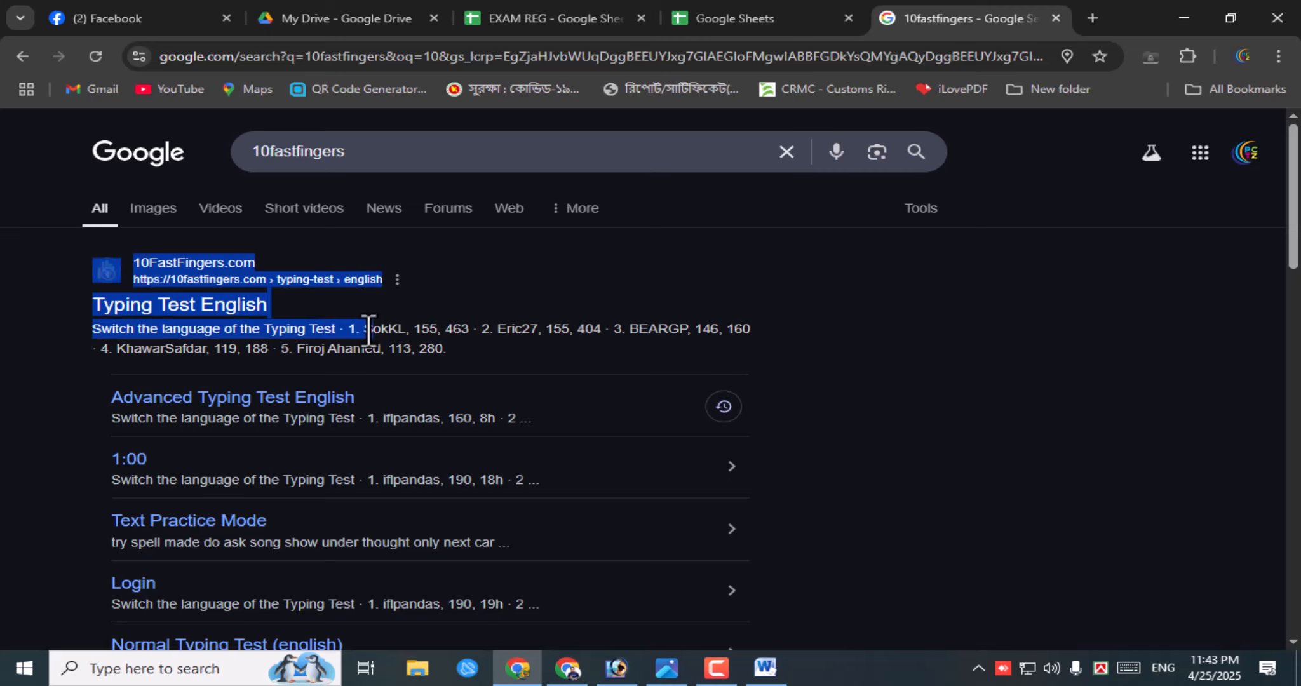
pyautogui.click(502, 254)
pyautogui.click(178, 276)
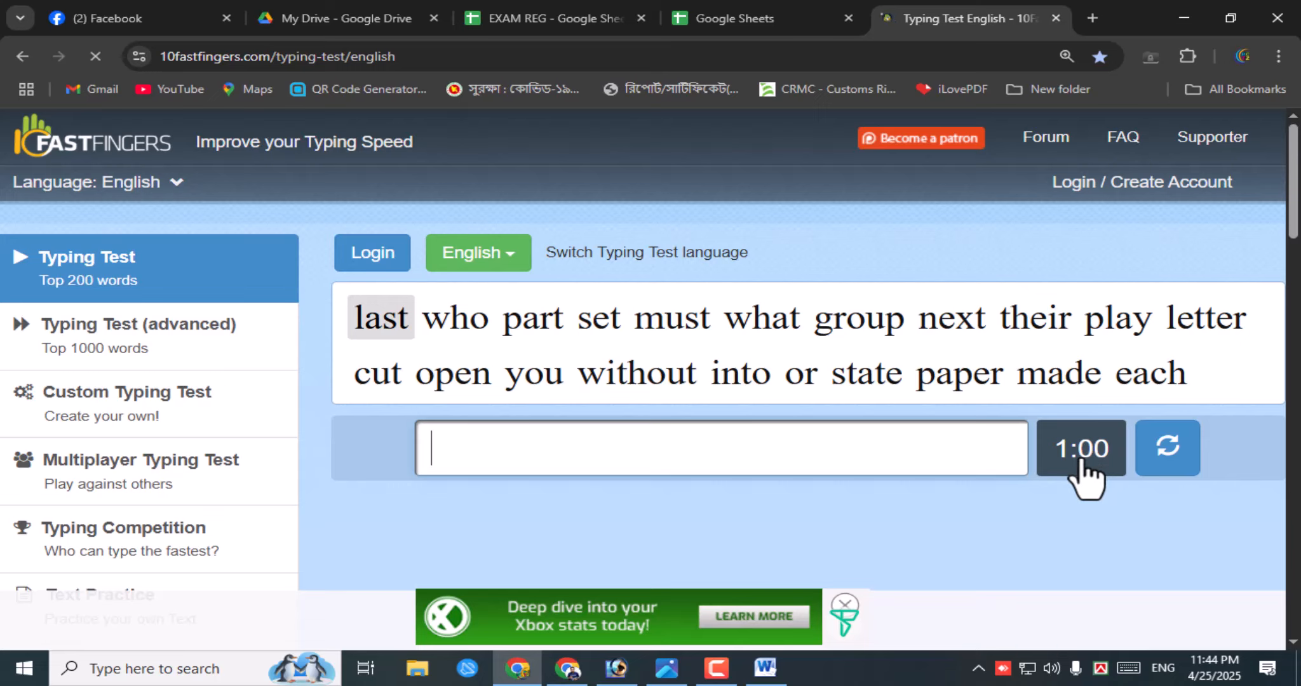
# - Type the test words from 'last who part' through 'without into or', correcting typos
pyautogui.scroll(-1, 1088, 471)
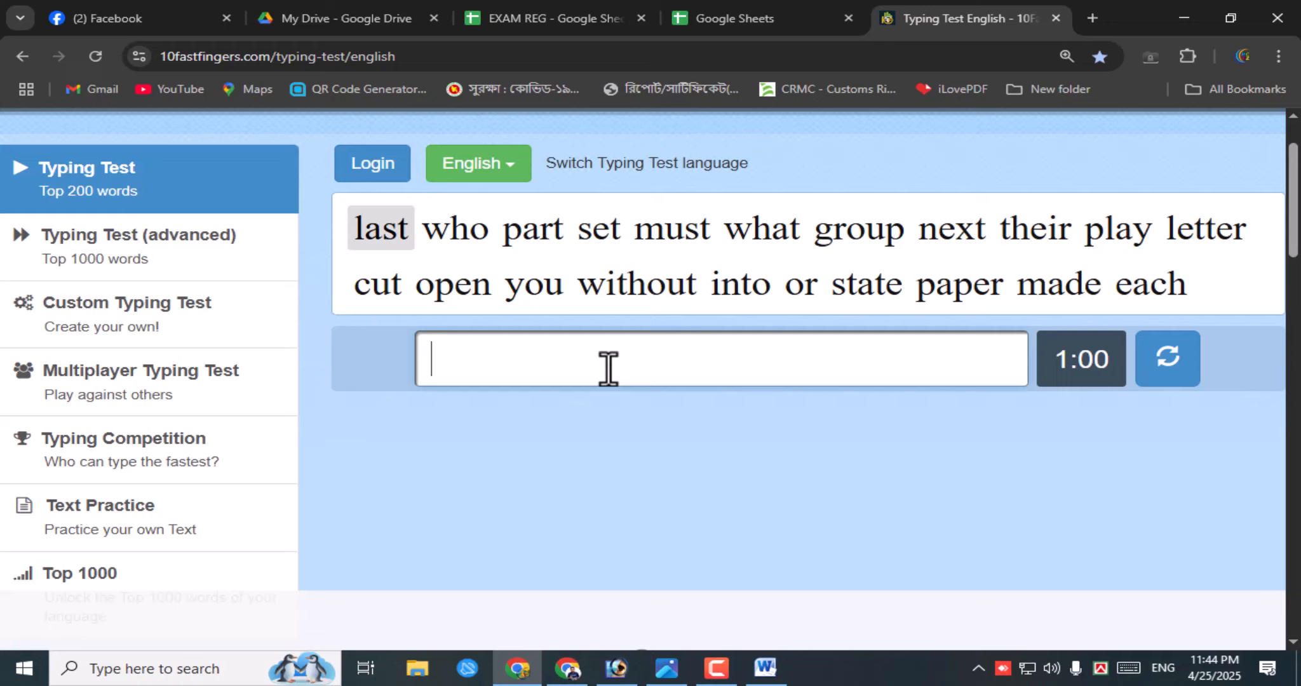
pyautogui.write('last who part ')
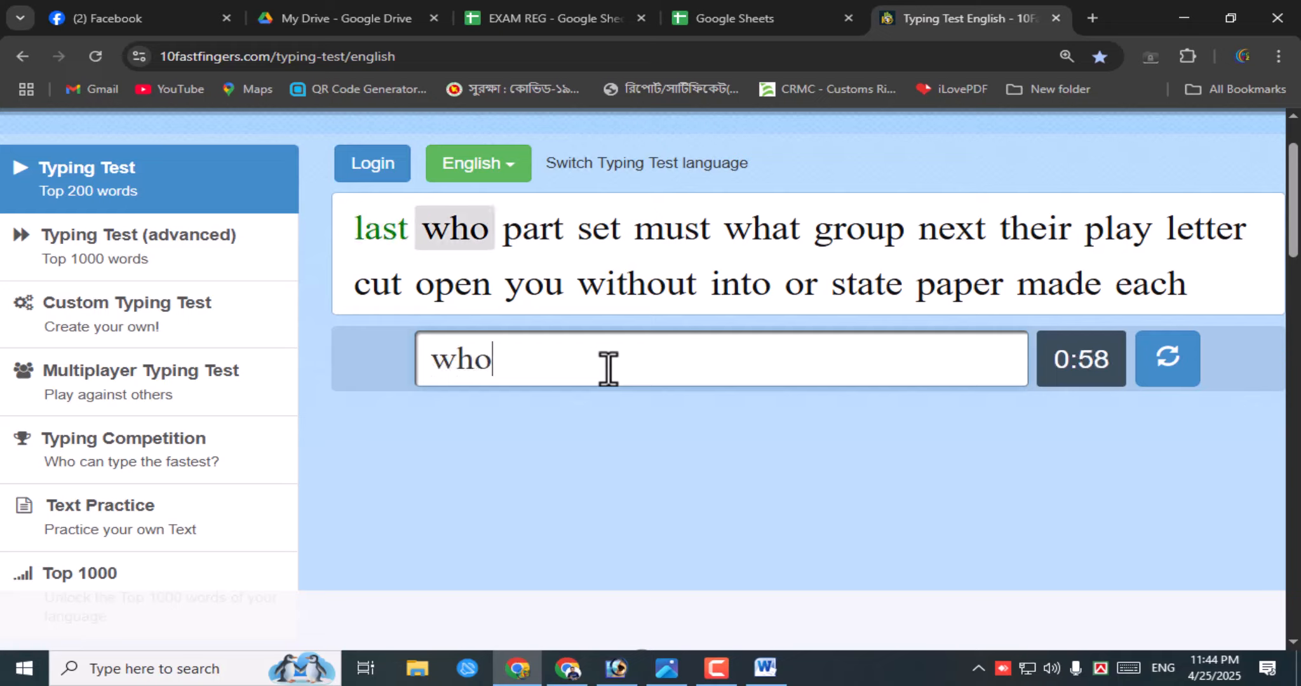
pyautogui.write('ws')
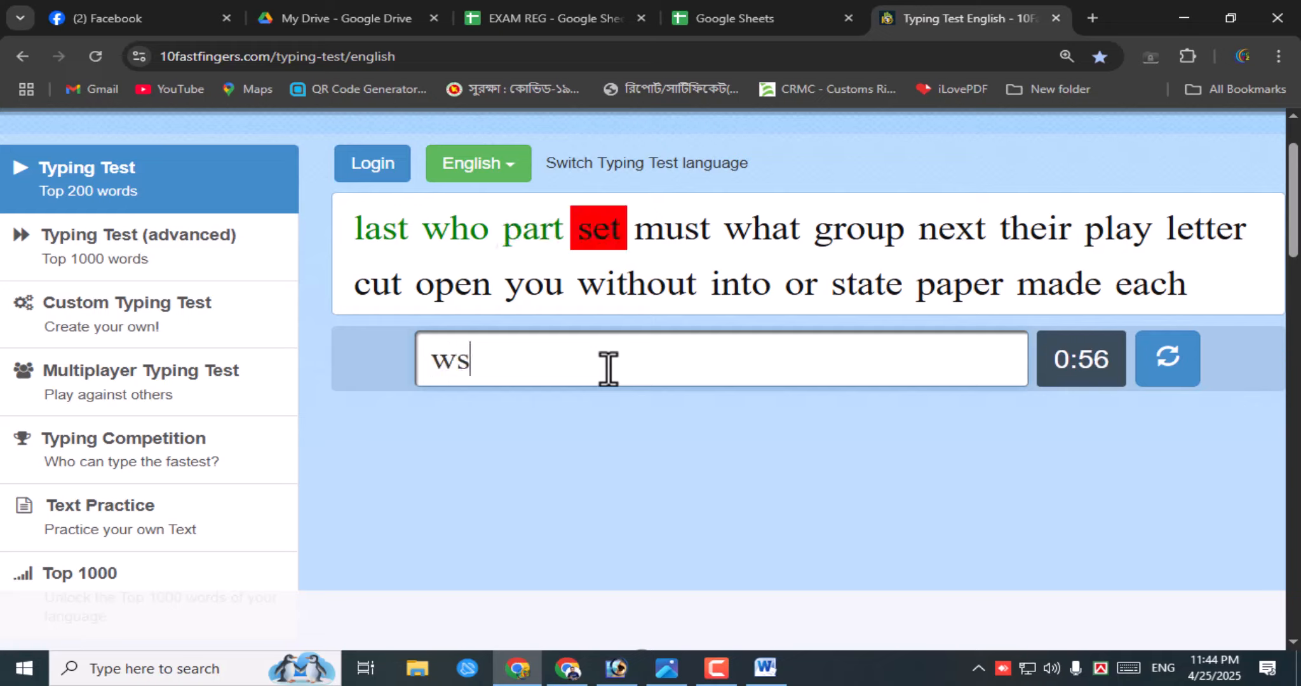
pyautogui.press('BackSpace')
pyautogui.press('BackSpace')
pyautogui.write('set mus')
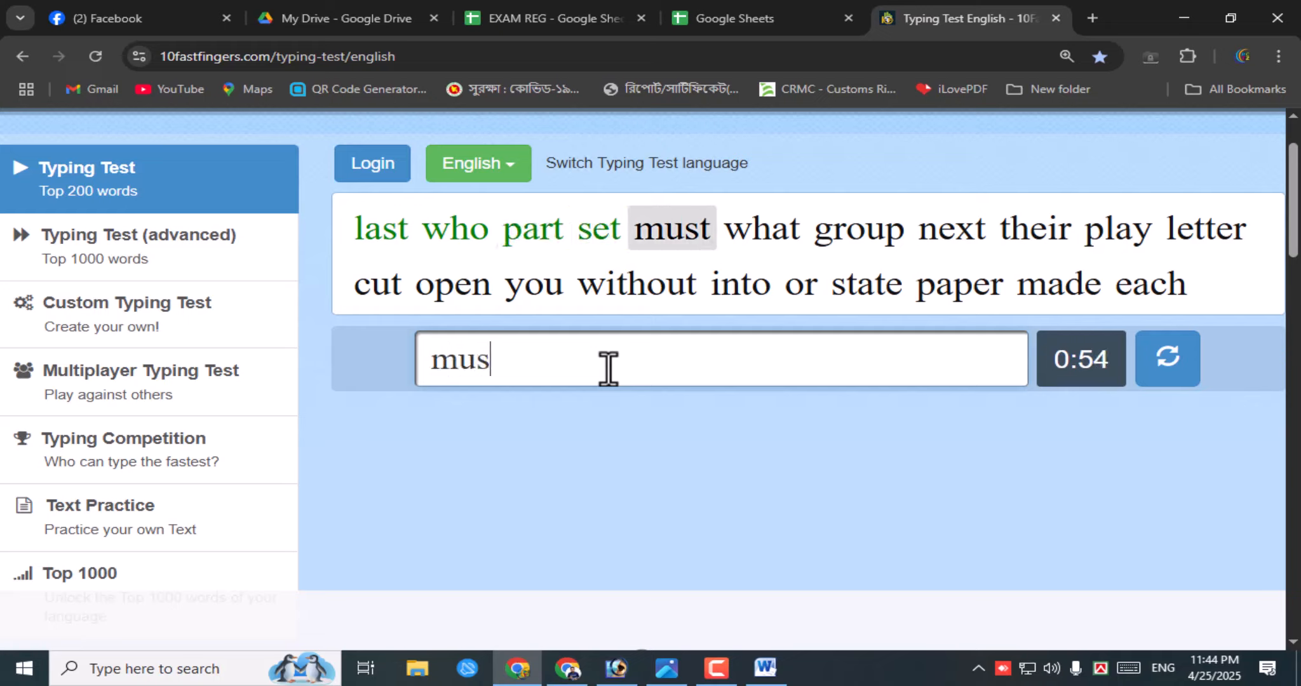
pyautogui.write('t what ')
pyautogui.write('grou')
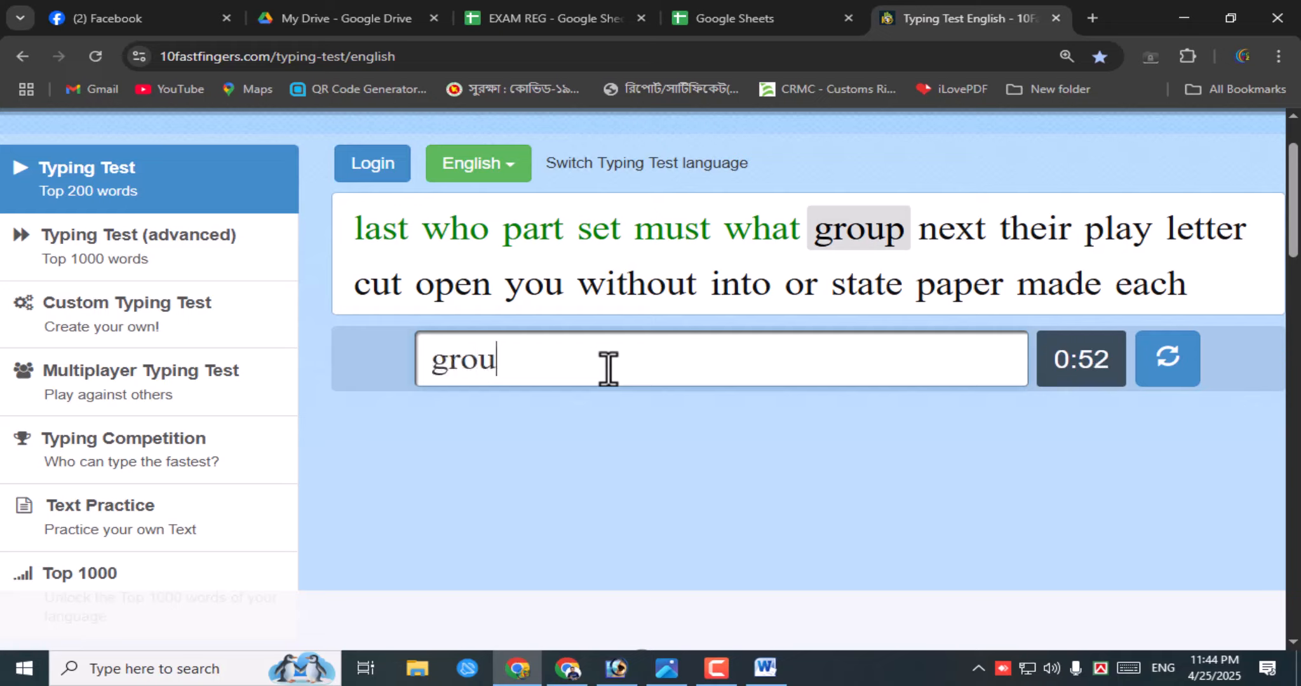
pyautogui.write('p nen')
pyautogui.press('BackSpace')
pyautogui.write('xt')
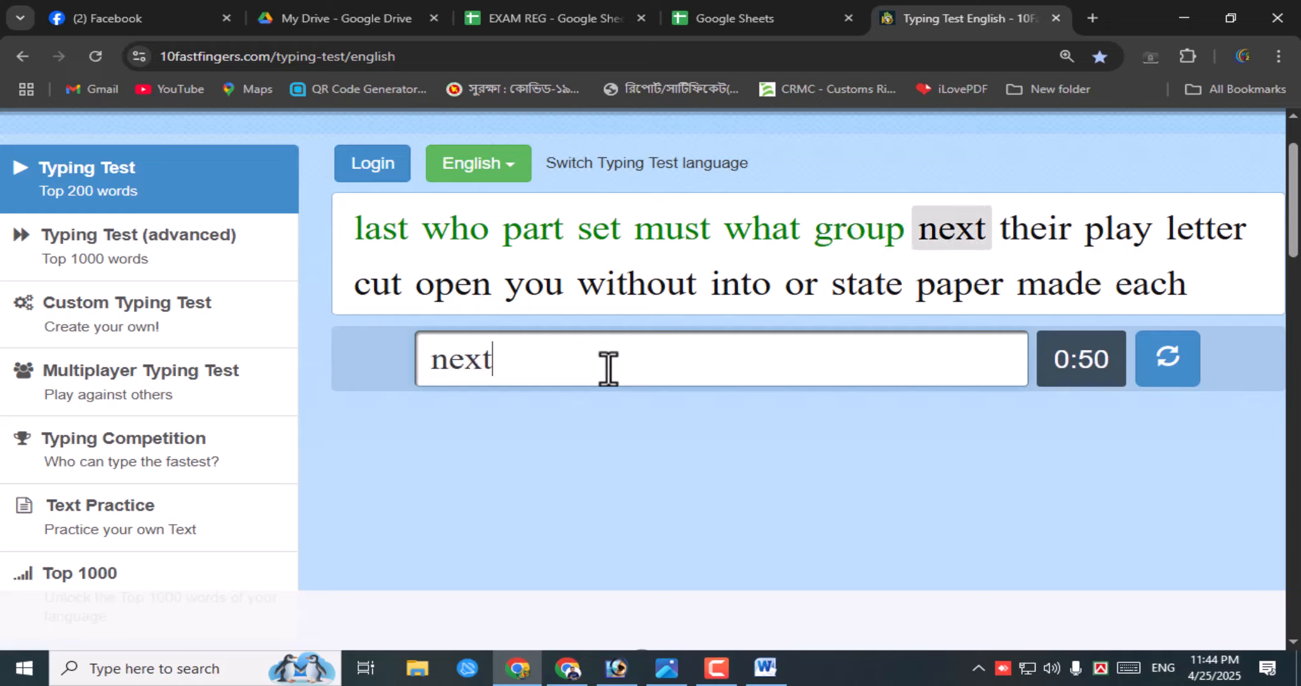
pyautogui.write(' their')
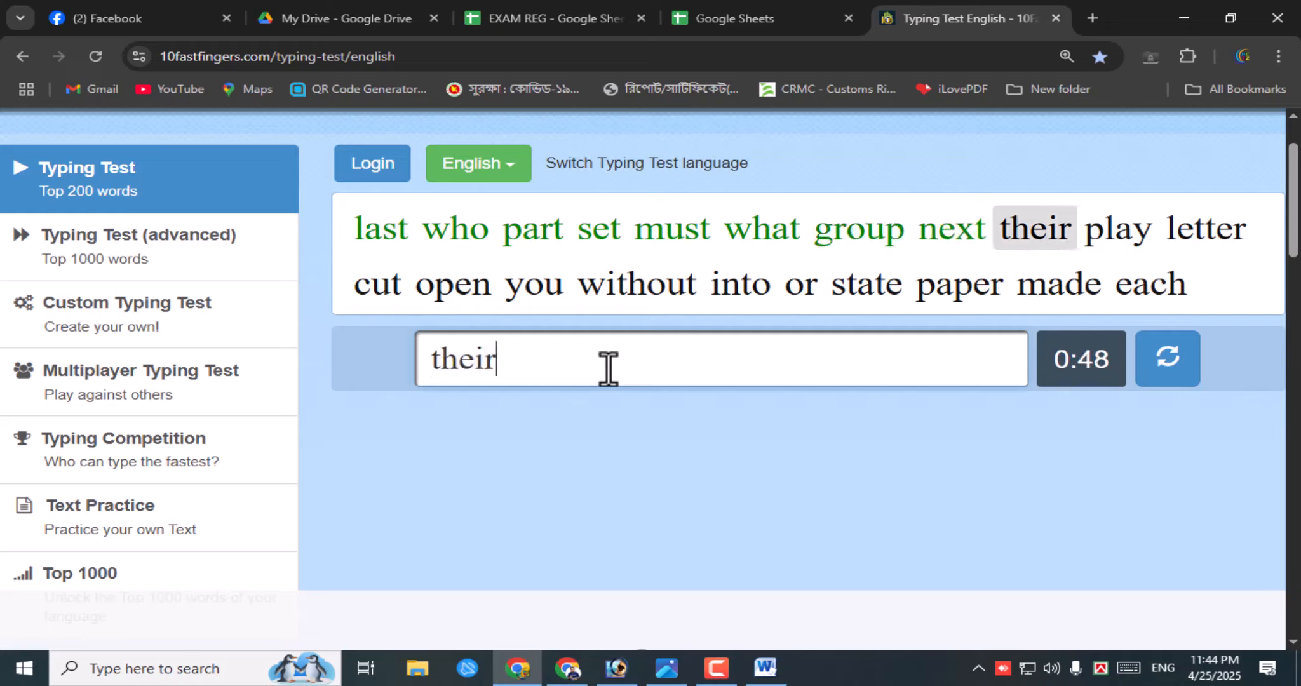
pyautogui.write(' jp')
pyautogui.press('BackSpace')
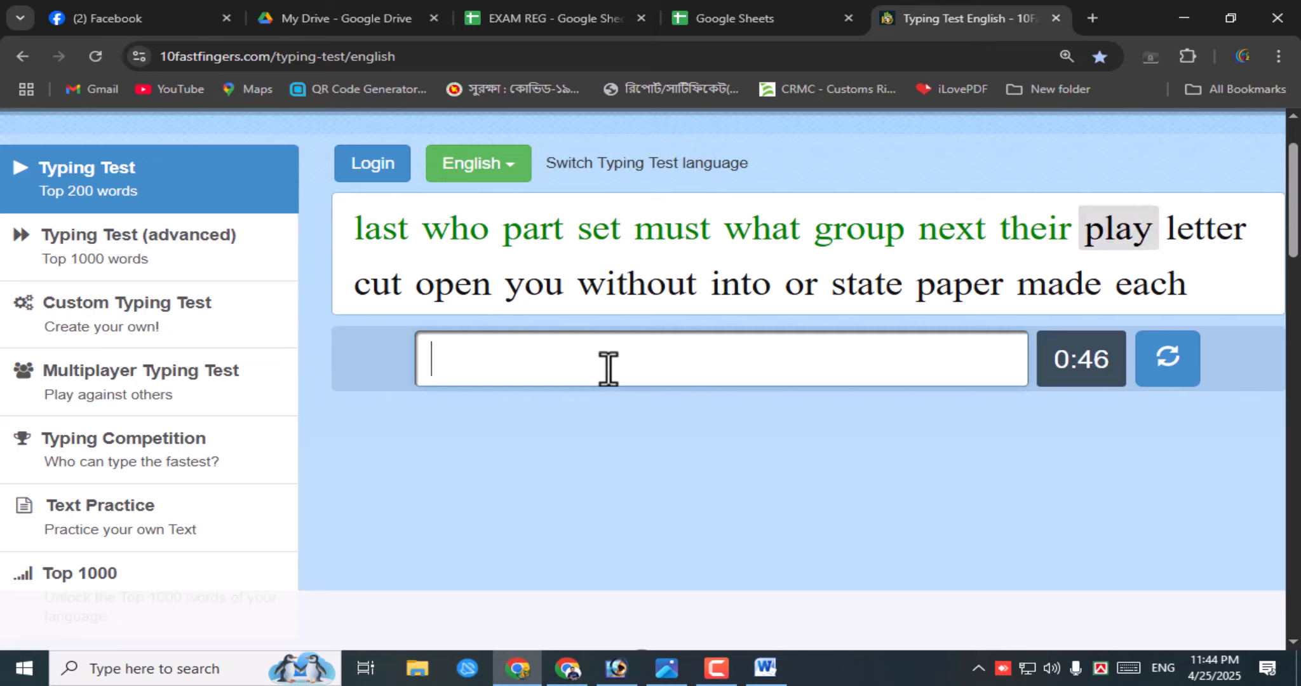
pyautogui.write('play le')
pyautogui.write('tter ')
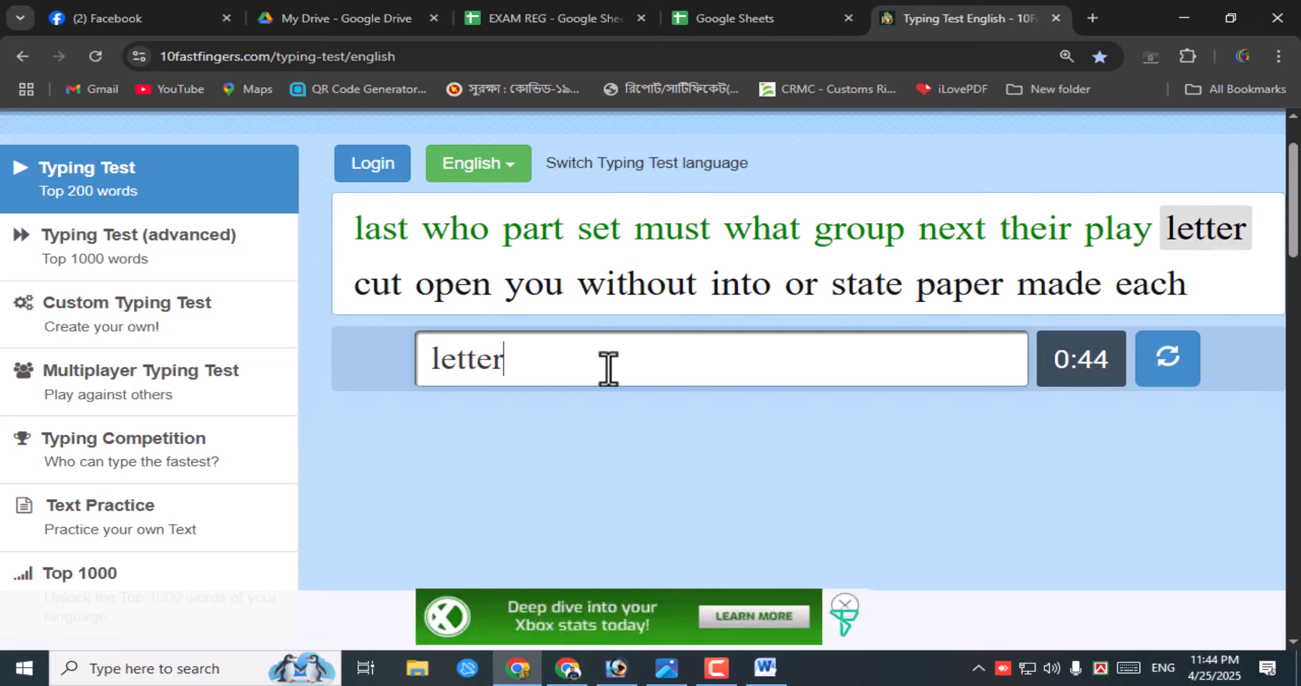
pyautogui.write('cut open ')
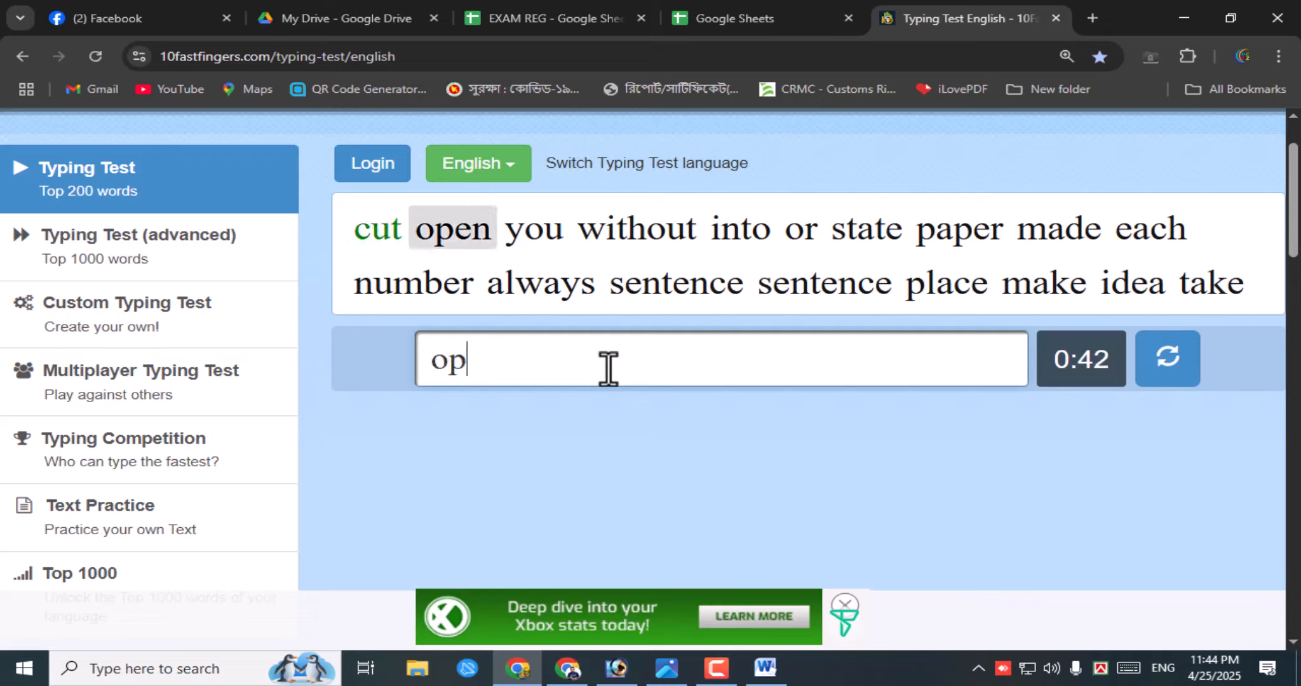
pyautogui.write('you with')
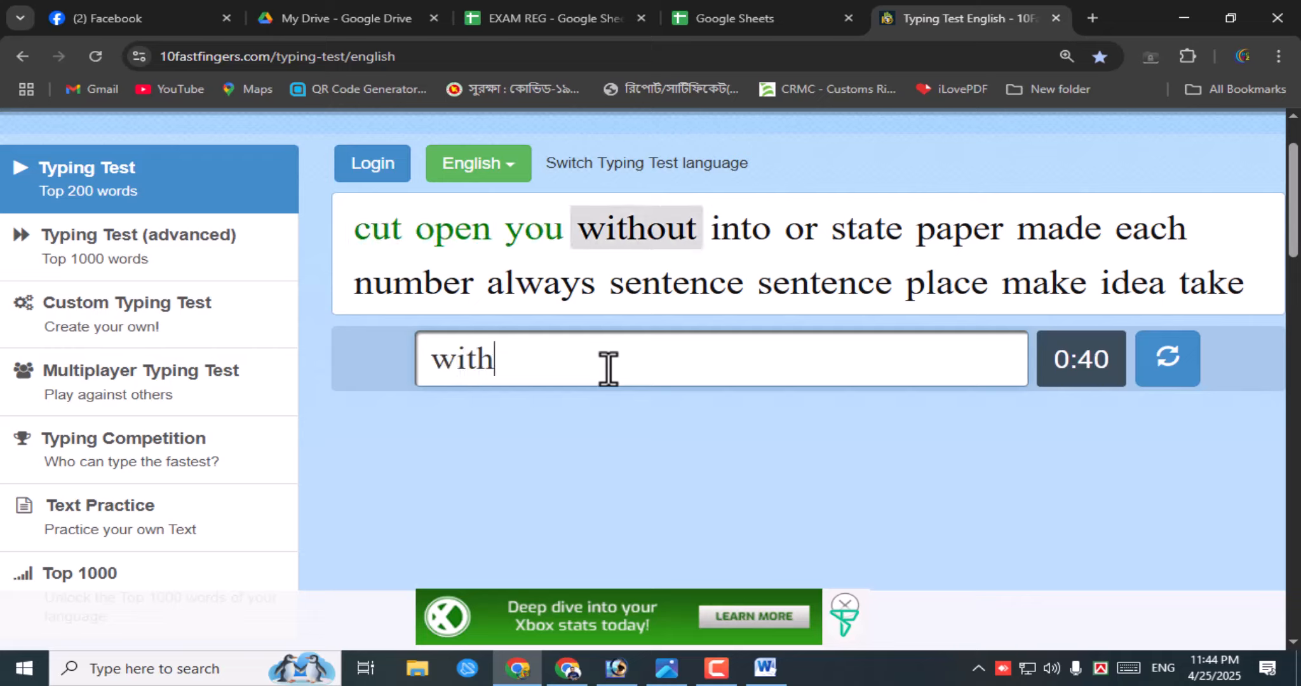
pyautogui.write('out into ')
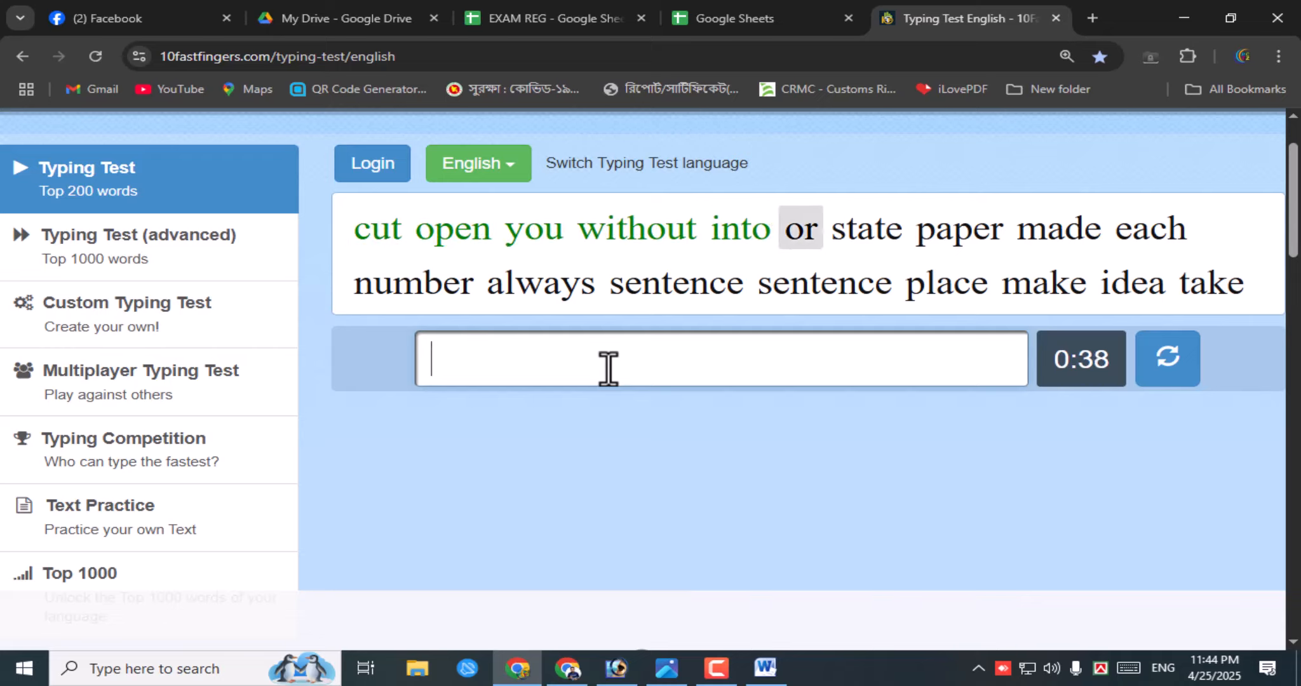
pyautogui.write('or ste')
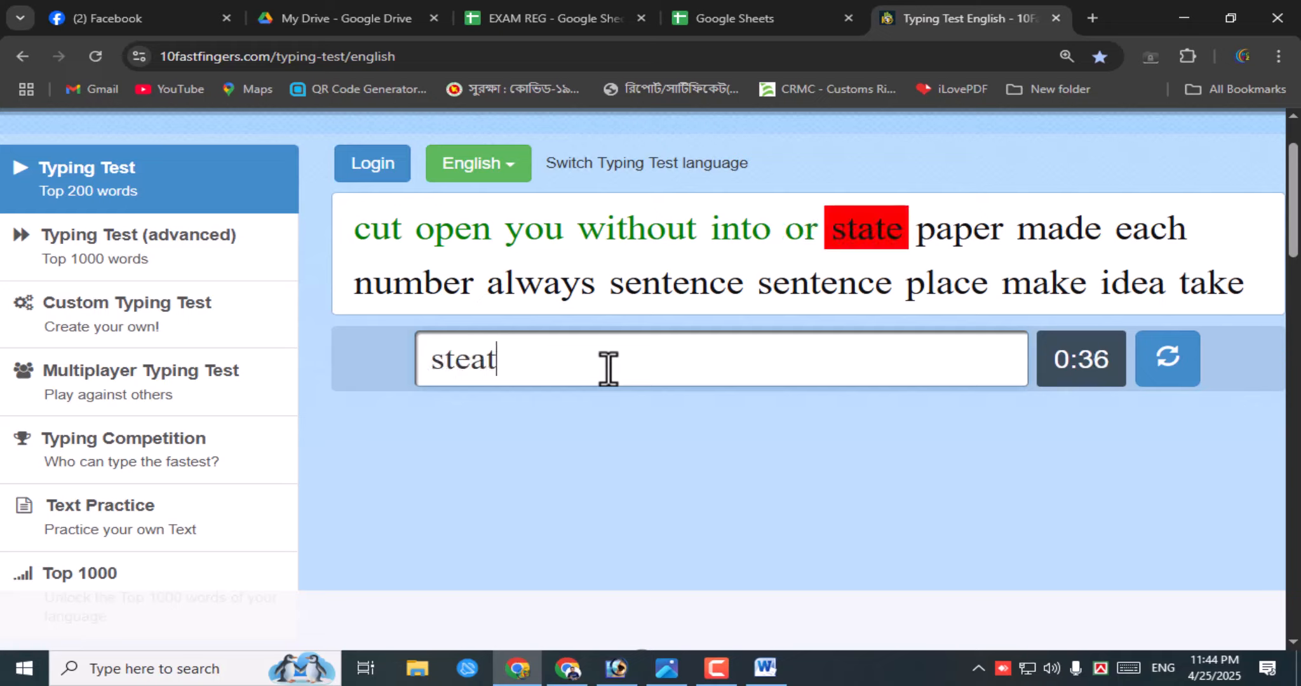
# - Continue typing from 'state paper made' through 'this new never' until the timer hits 0:00
pyautogui.press('BackSpace')
pyautogui.write('ate ')
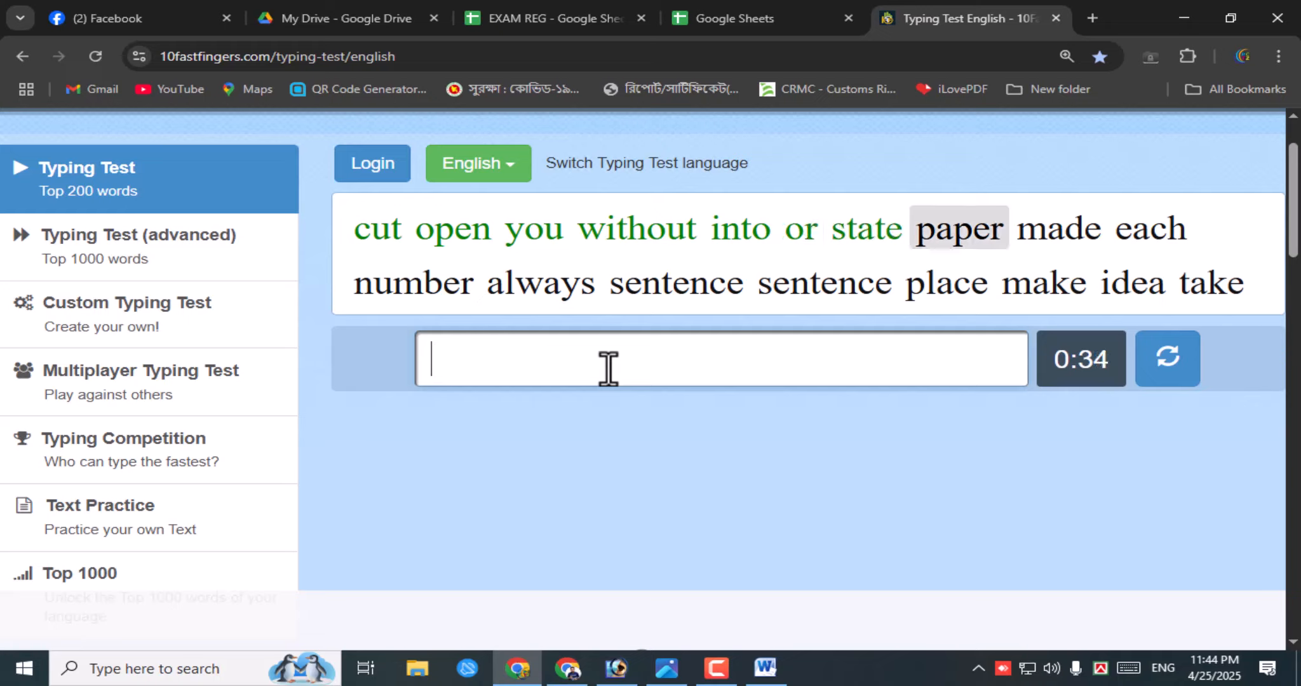
pyautogui.write('paper ')
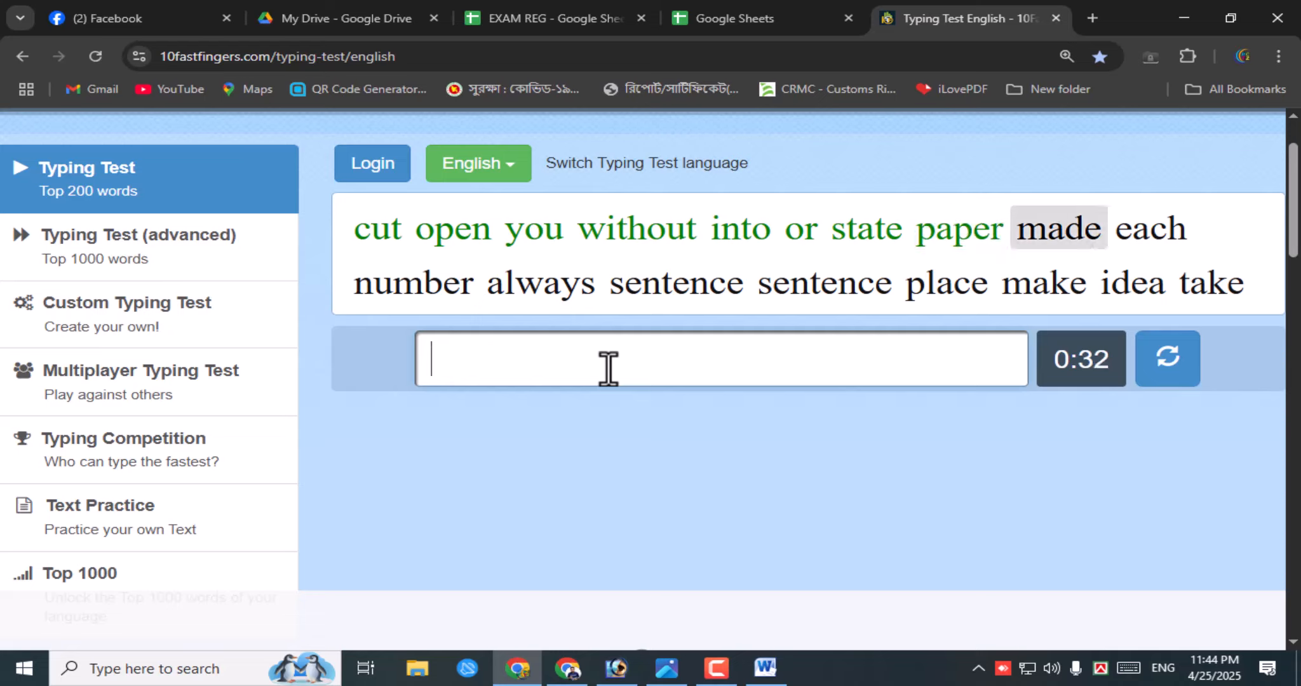
pyautogui.write('made ')
pyautogui.write('each ')
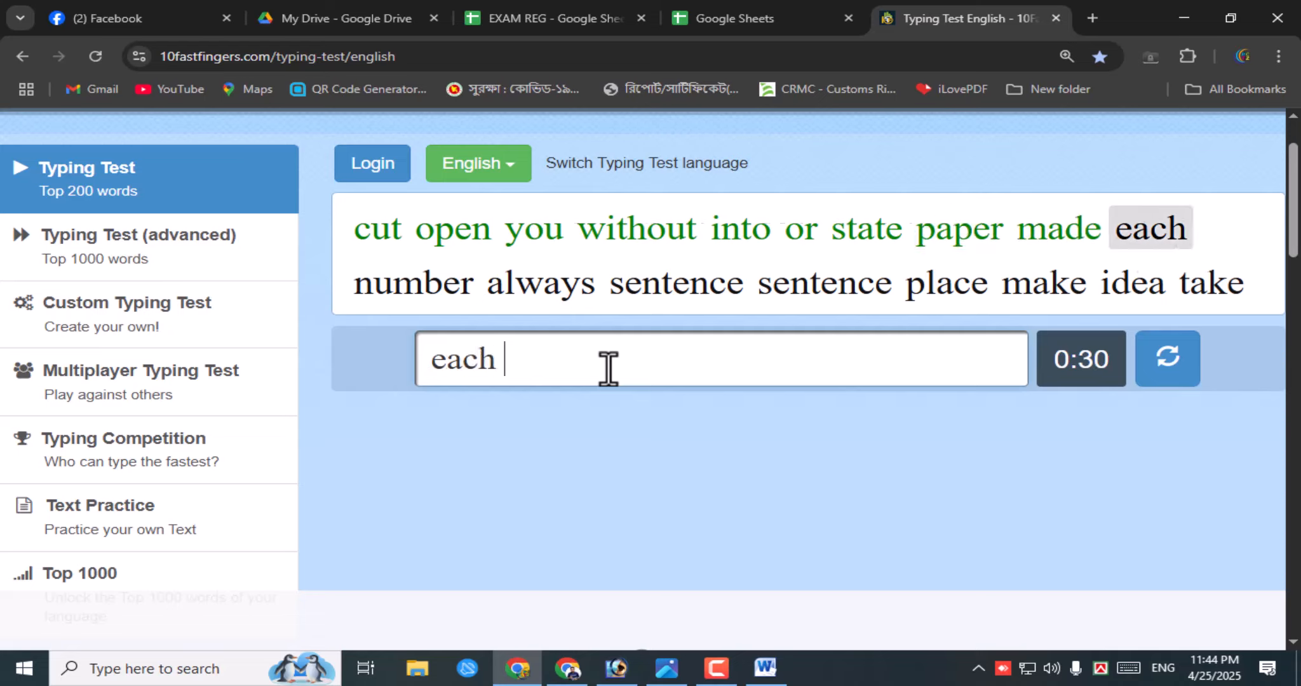
pyautogui.write('munu')
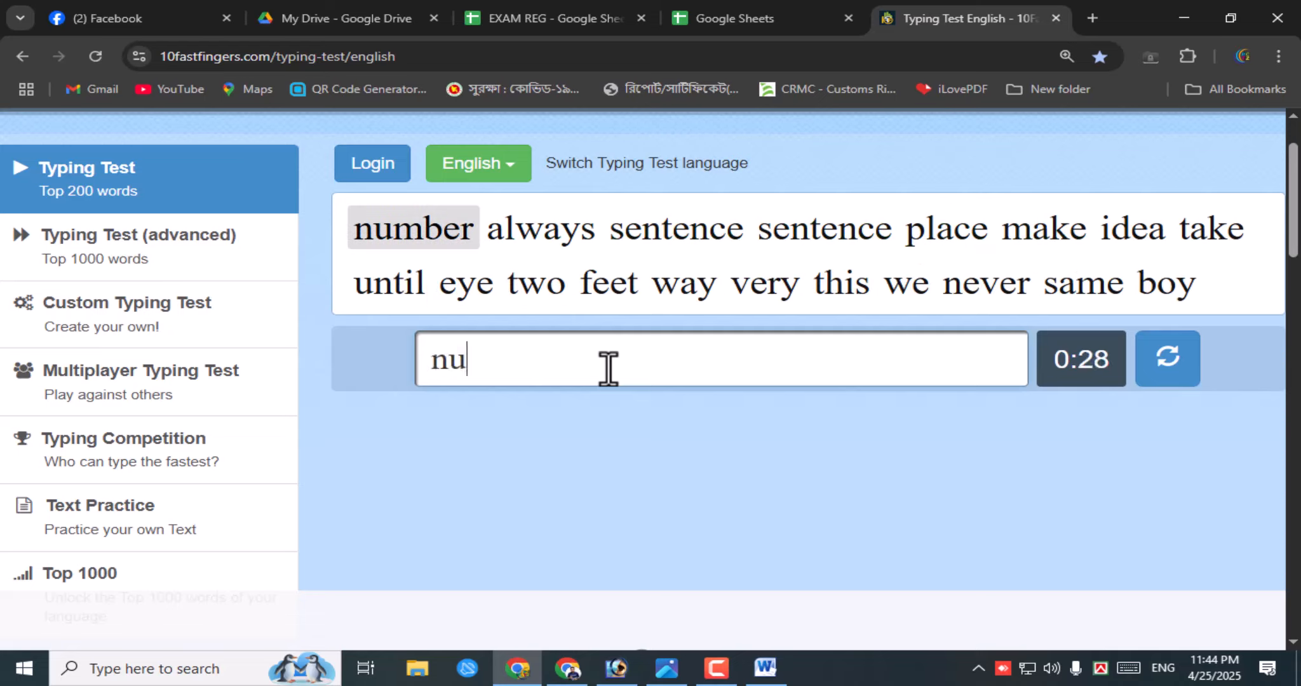
pyautogui.write('mber alwy ')
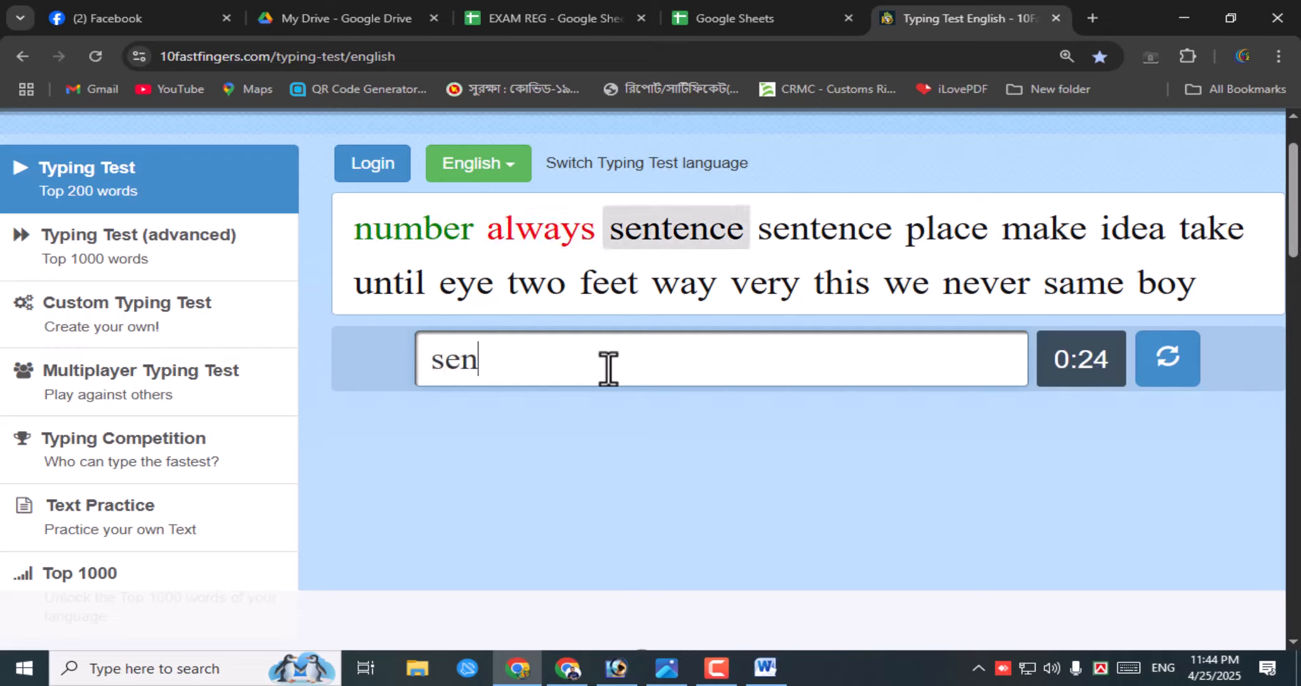
pyautogui.write('senter')
pyautogui.press('BackSpace')
pyautogui.write('nce ')
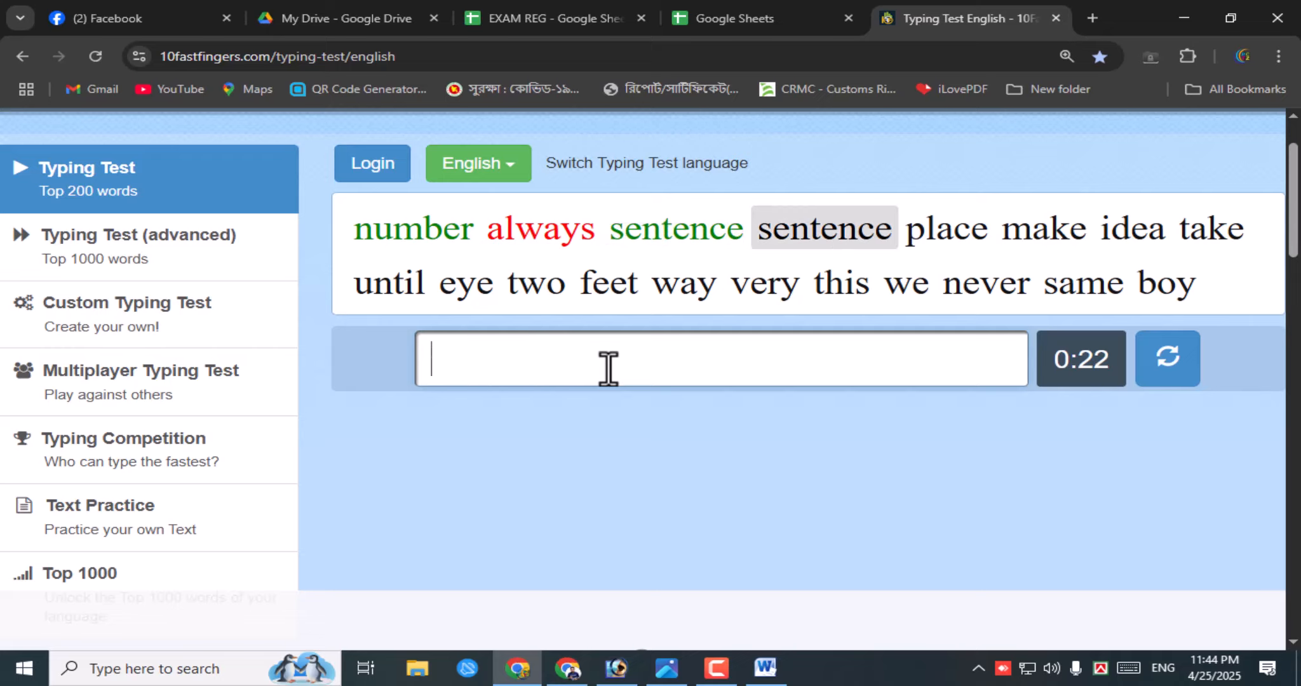
pyautogui.write('sentence ')
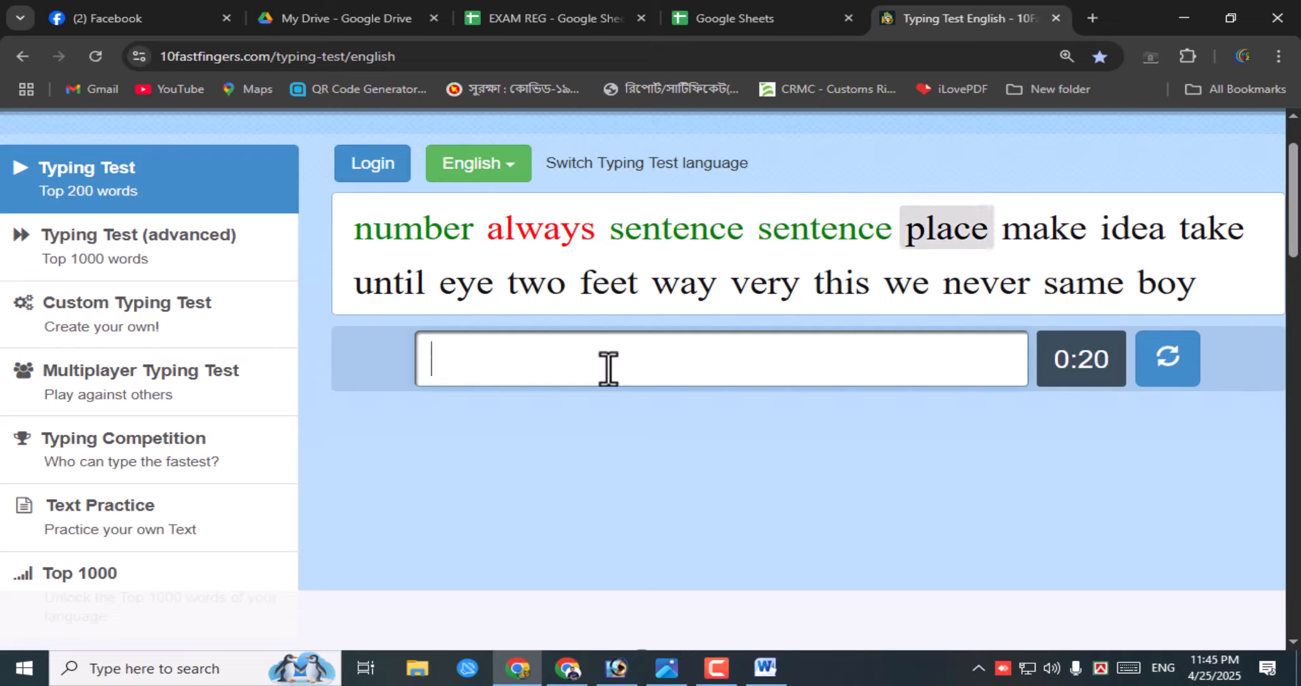
pyautogui.write('place ')
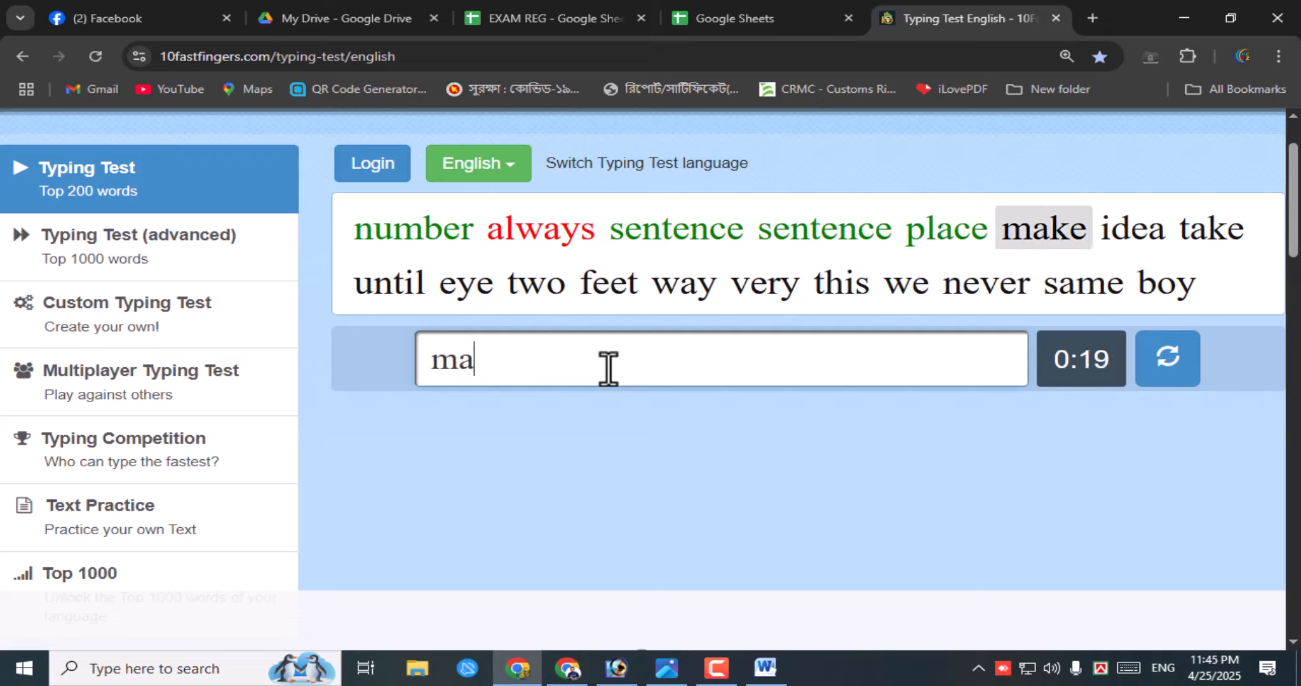
pyautogui.write('make idea take ')
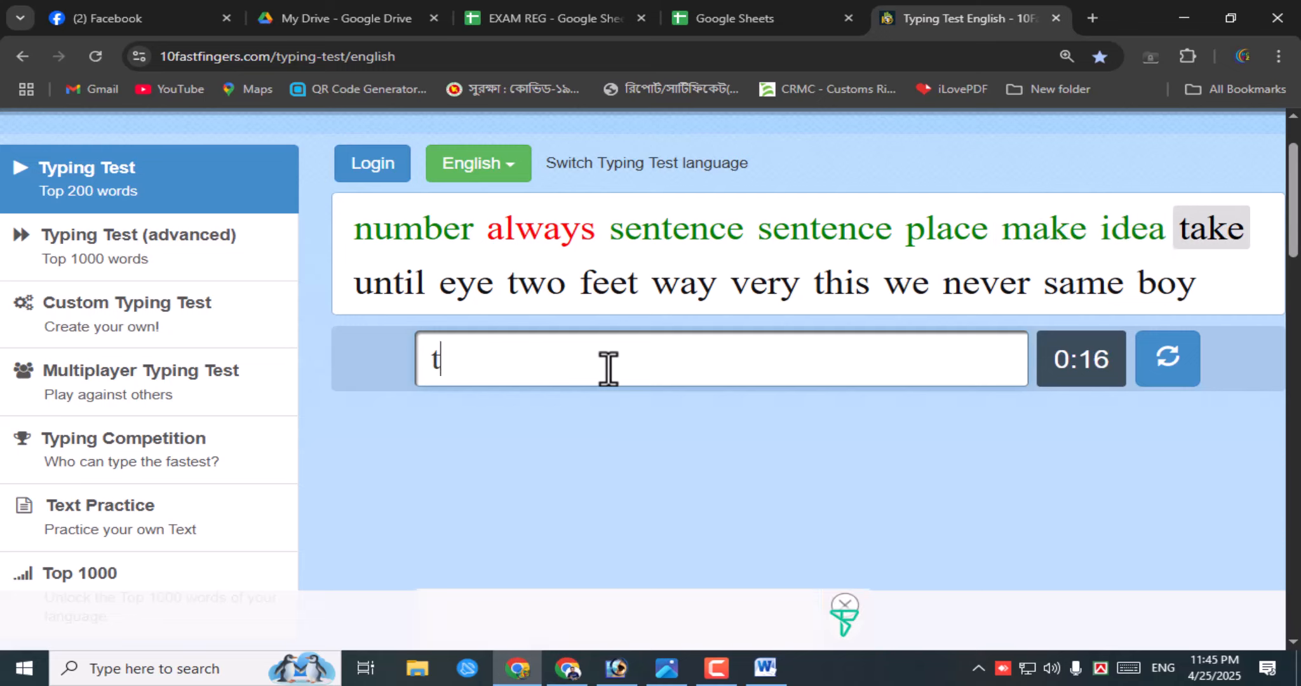
pyautogui.write('until ')
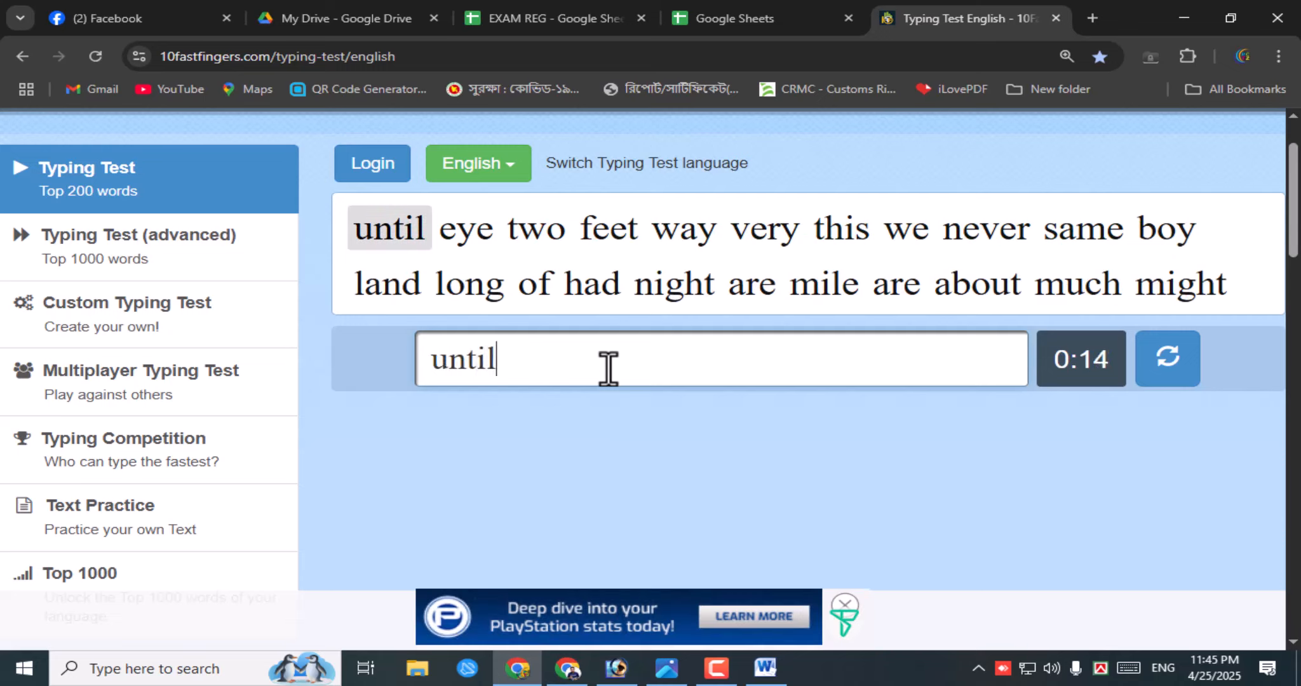
pyautogui.write('eye tow')
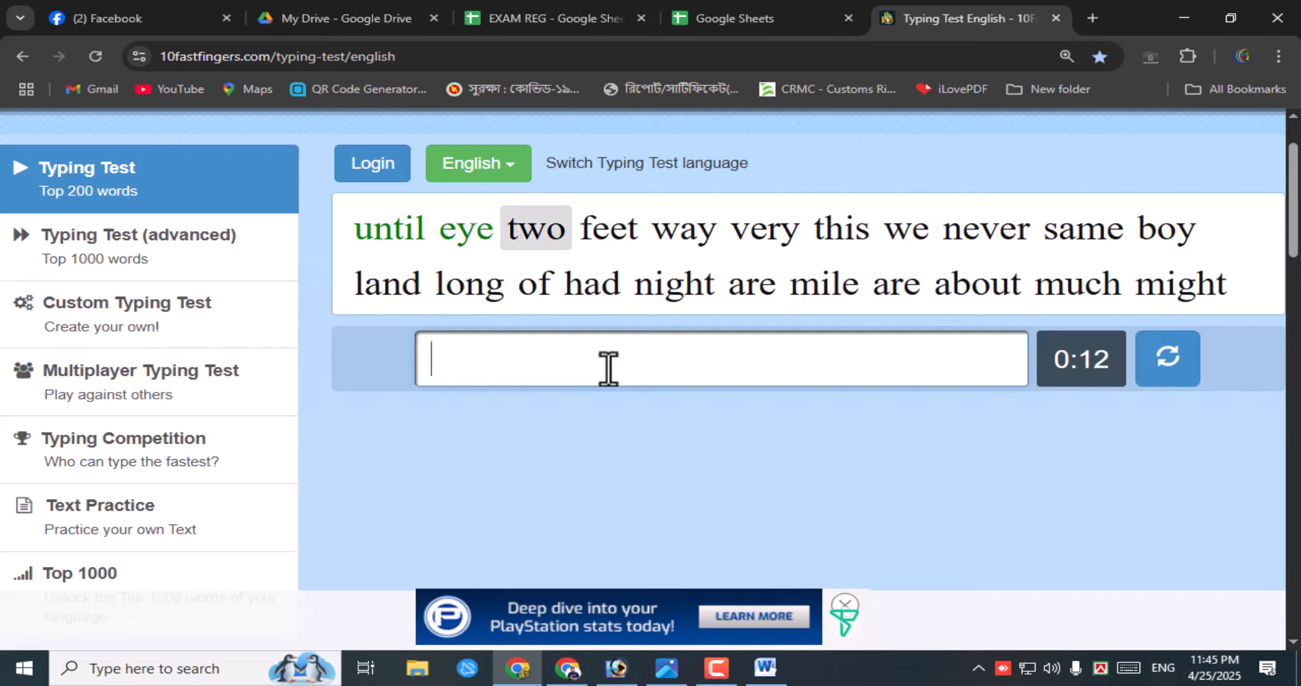
pyautogui.write(' f')
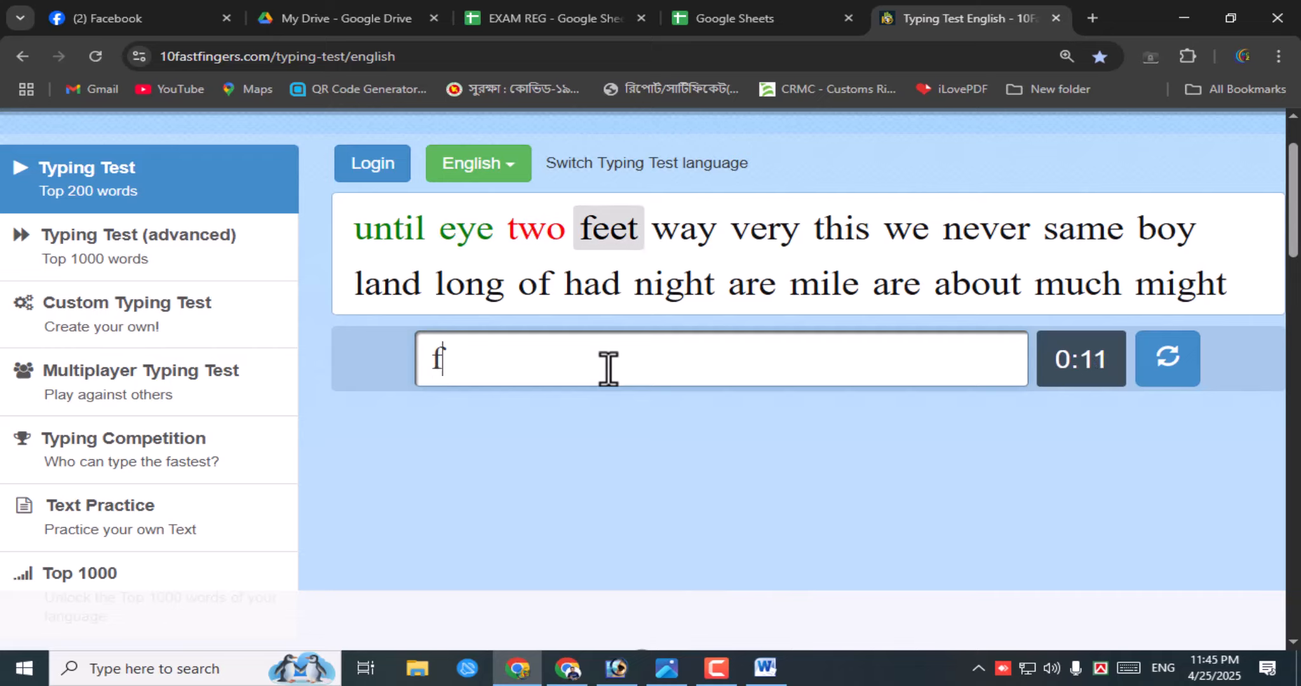
pyautogui.write('eet way vey')
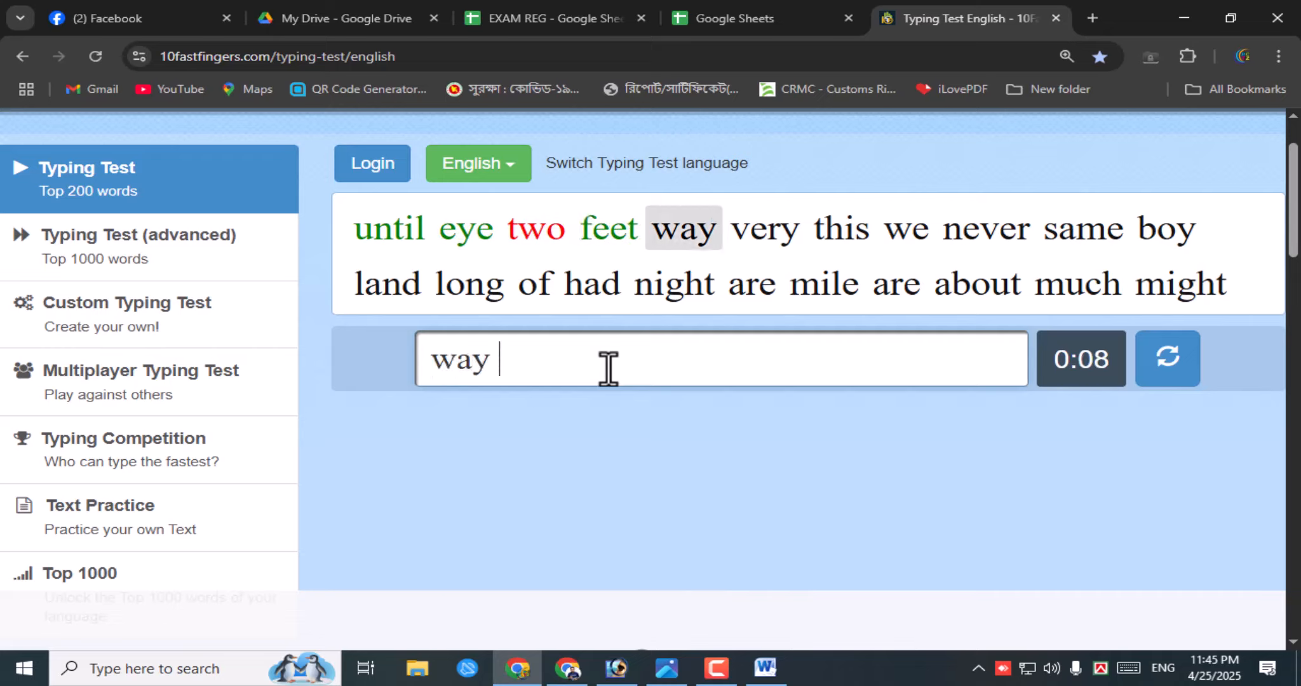
pyautogui.press('BackSpace')
pyautogui.write('ry ')
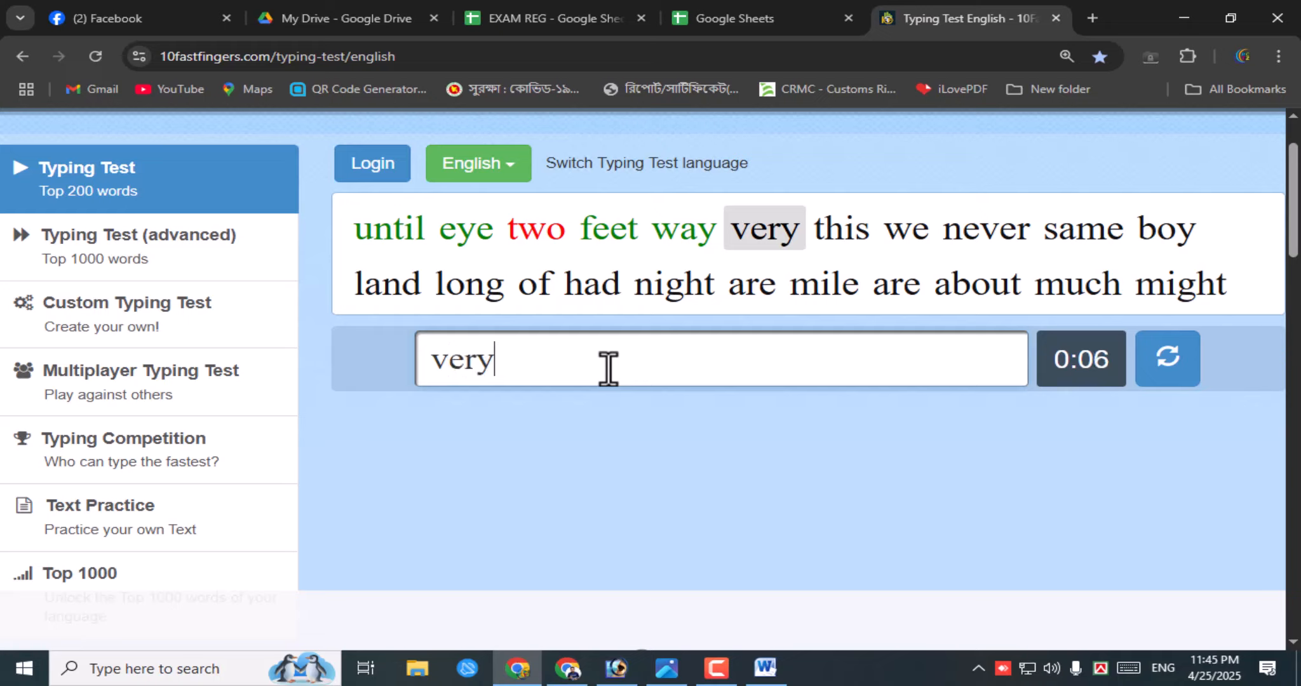
pyautogui.write('ti')
pyautogui.press('BackSpace')
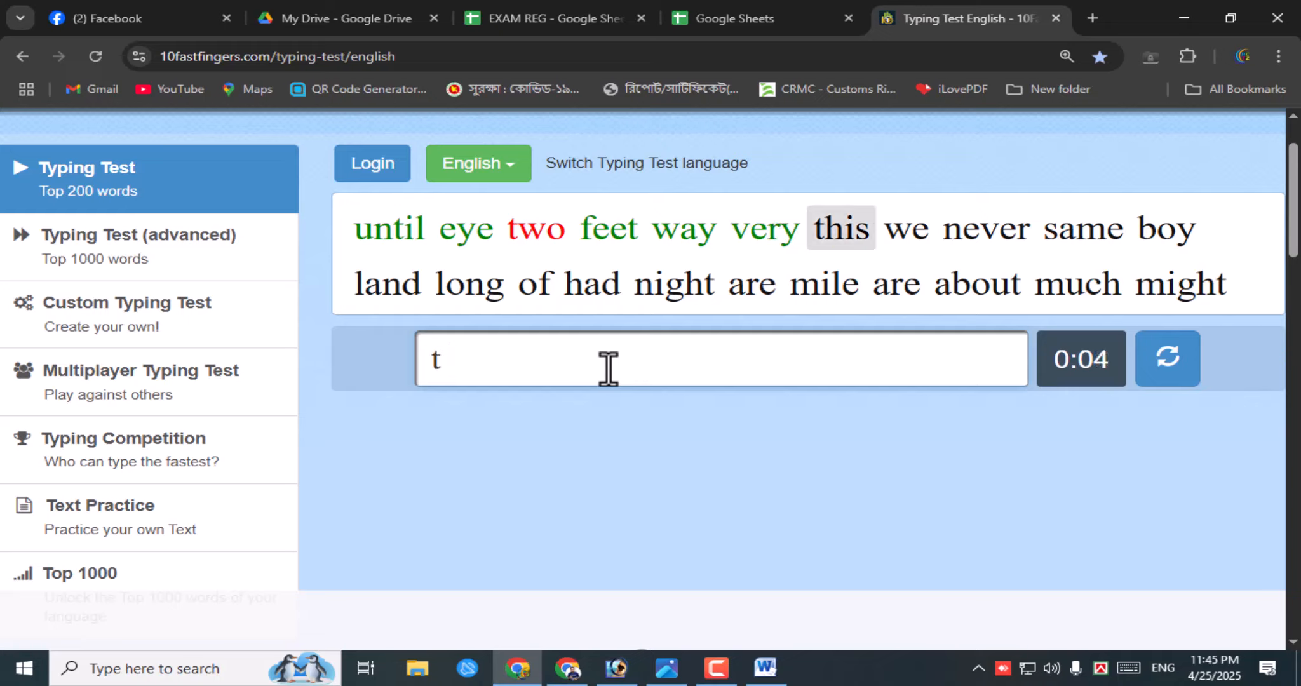
pyautogui.write('his ew ')
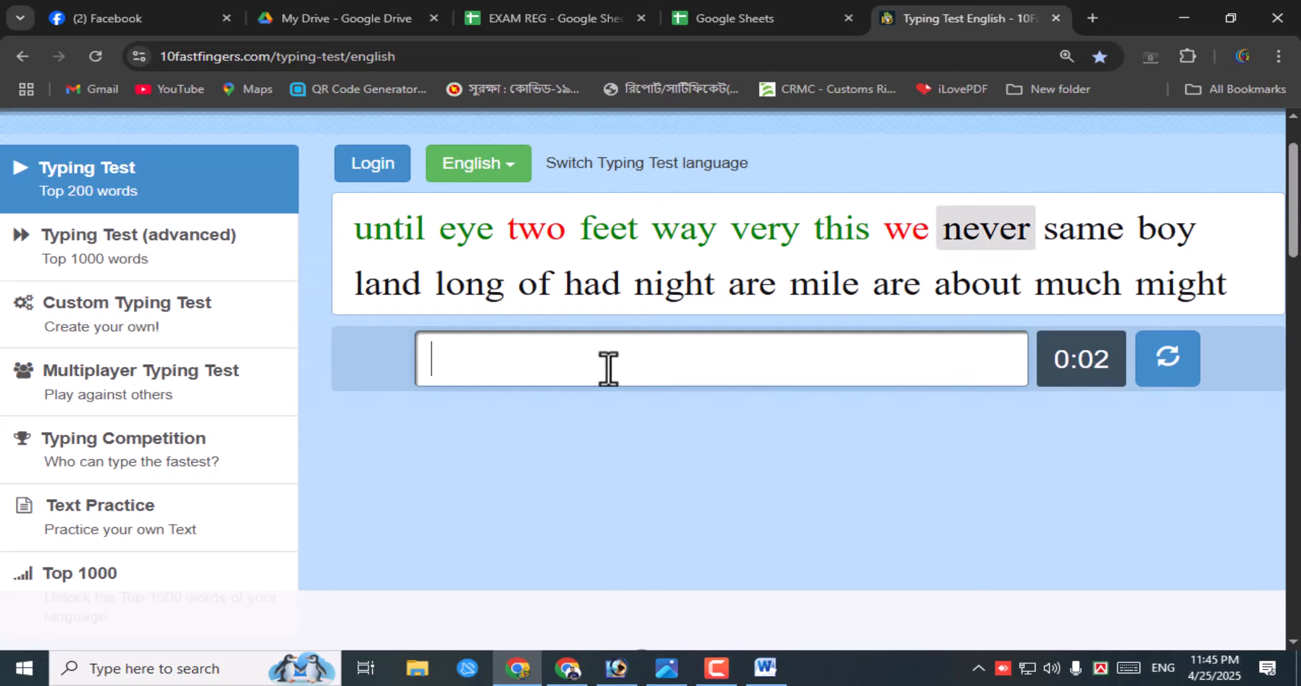
pyautogui.write('nver')
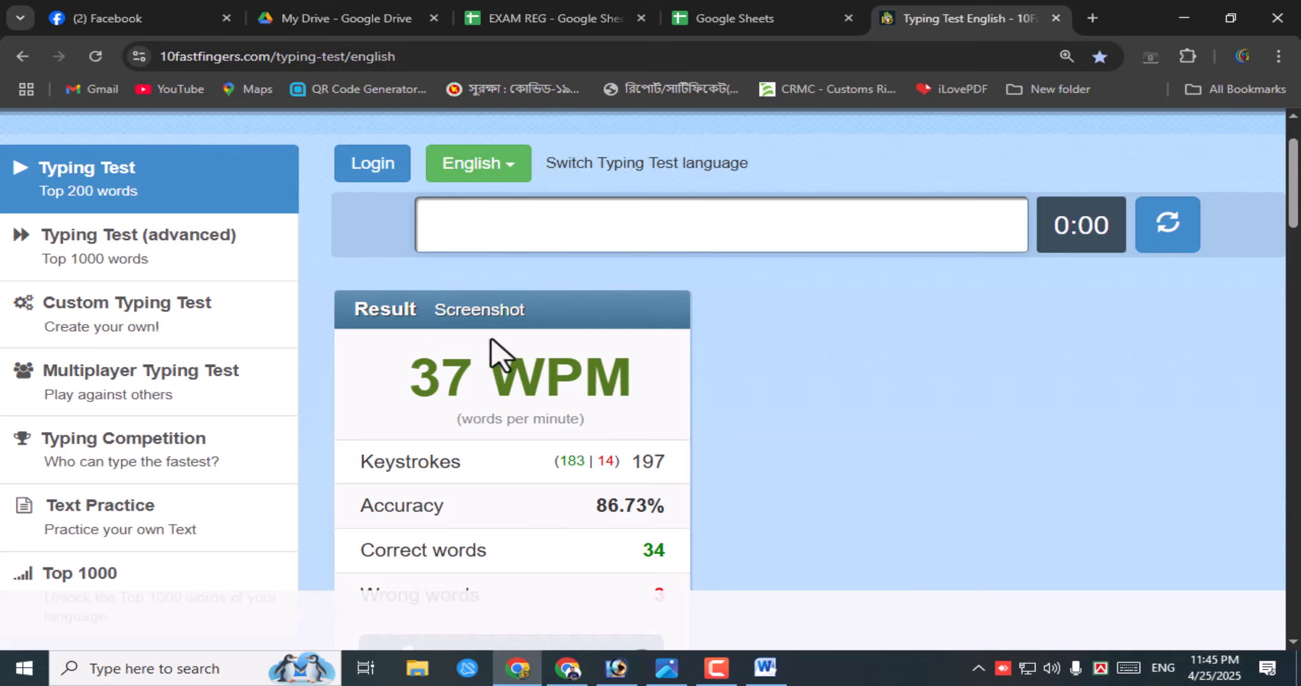
# - Scroll to the Result panel and highlight the 37 WPM figure
pyautogui.scroll(-2, 502, 392)
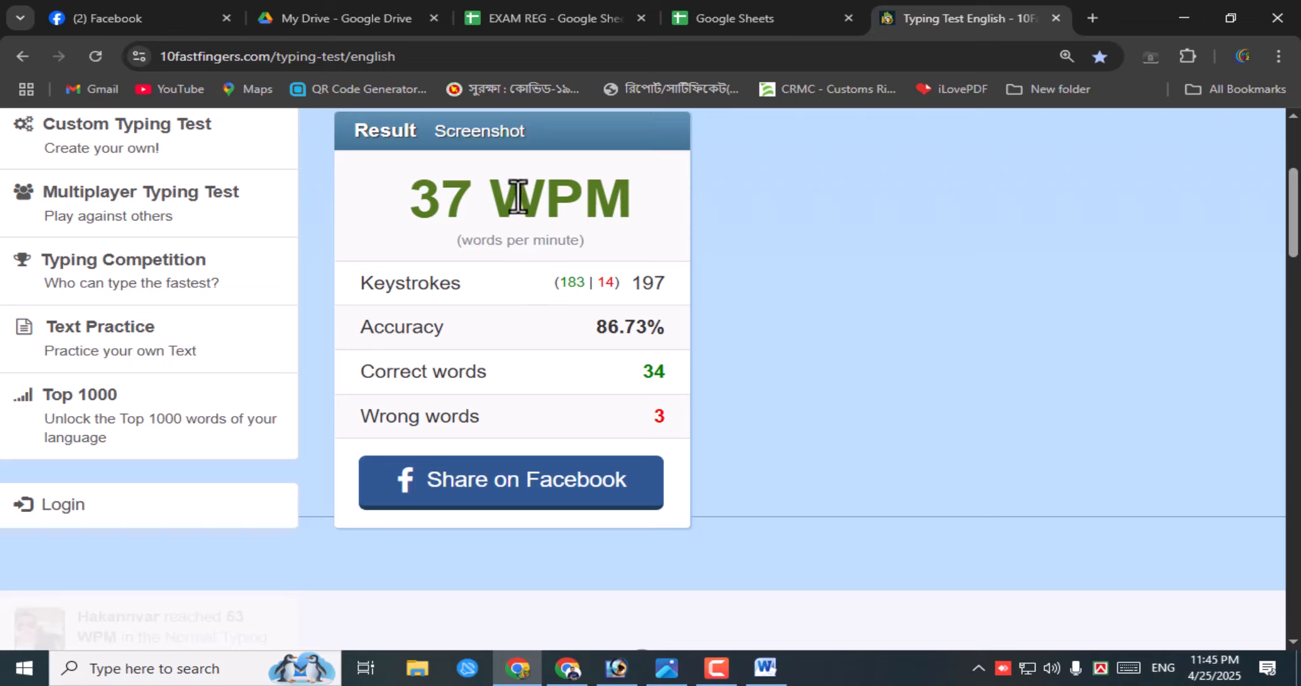
pyautogui.moveTo(502, 196); pyautogui.dragTo(613, 202)
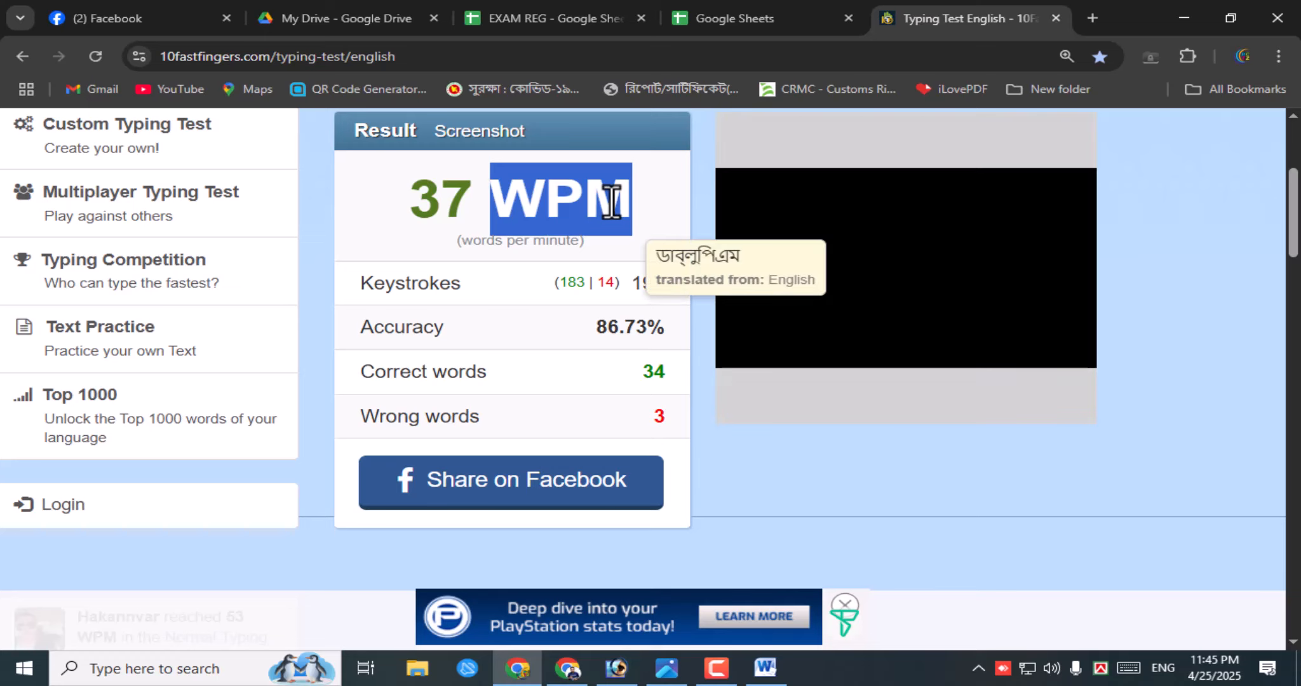
pyautogui.scroll(4, 580, 349)
pyautogui.scroll(-2, 589, 358)
pyautogui.scroll(-4, 587, 449)
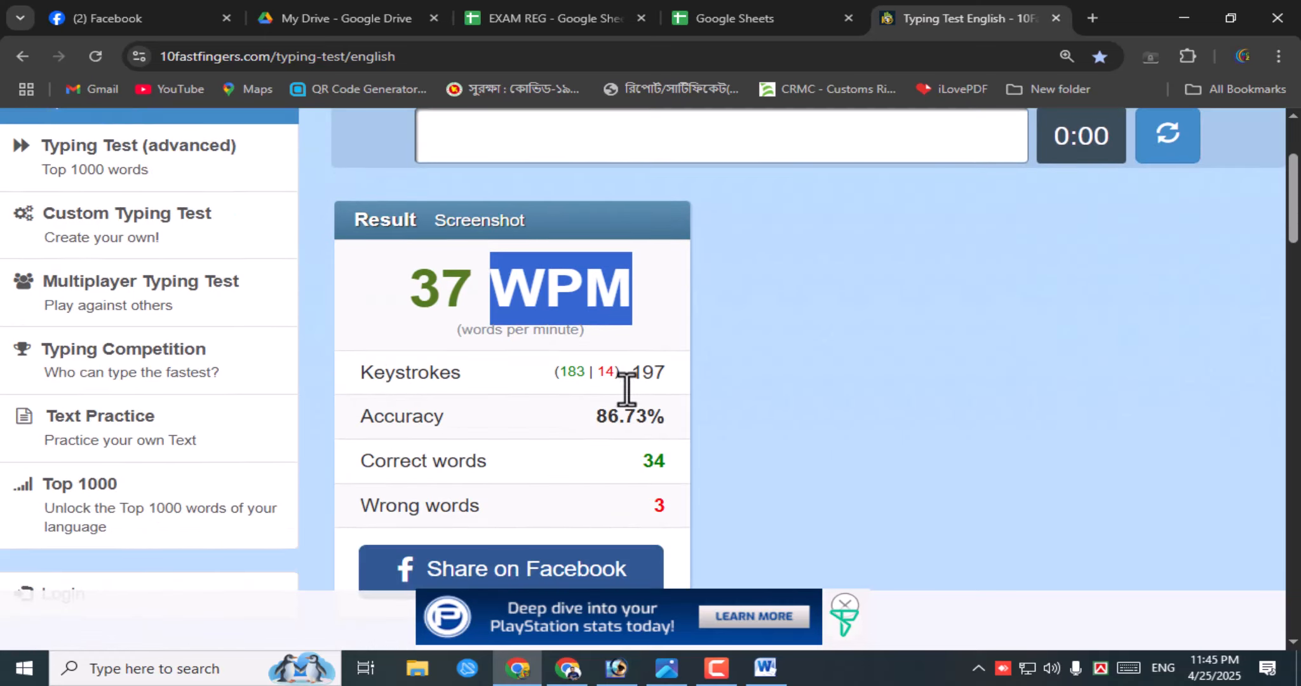
# - Highlight the 3 wrong and 34 correct word counts and the 86.73% accuracy value
pyautogui.doubleClick(656, 329)
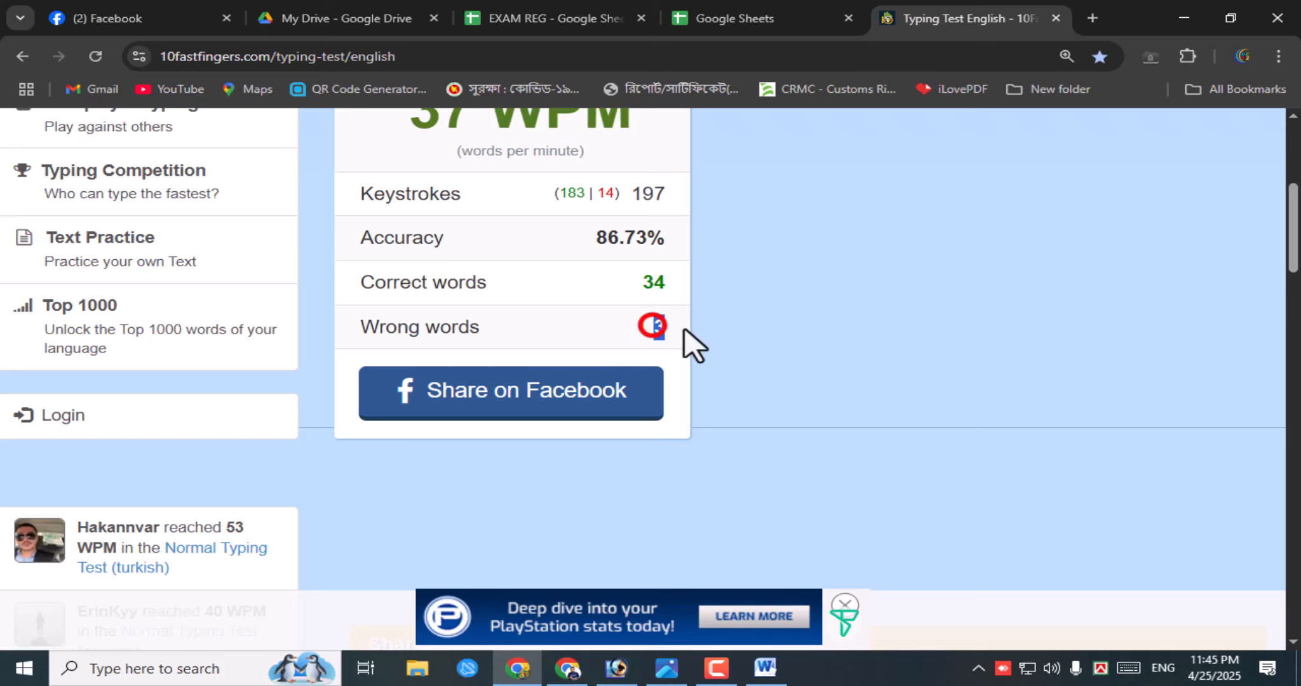
pyautogui.doubleClick(653, 282)
pyautogui.scroll(1, 659, 315)
pyautogui.scroll(2, 659, 317)
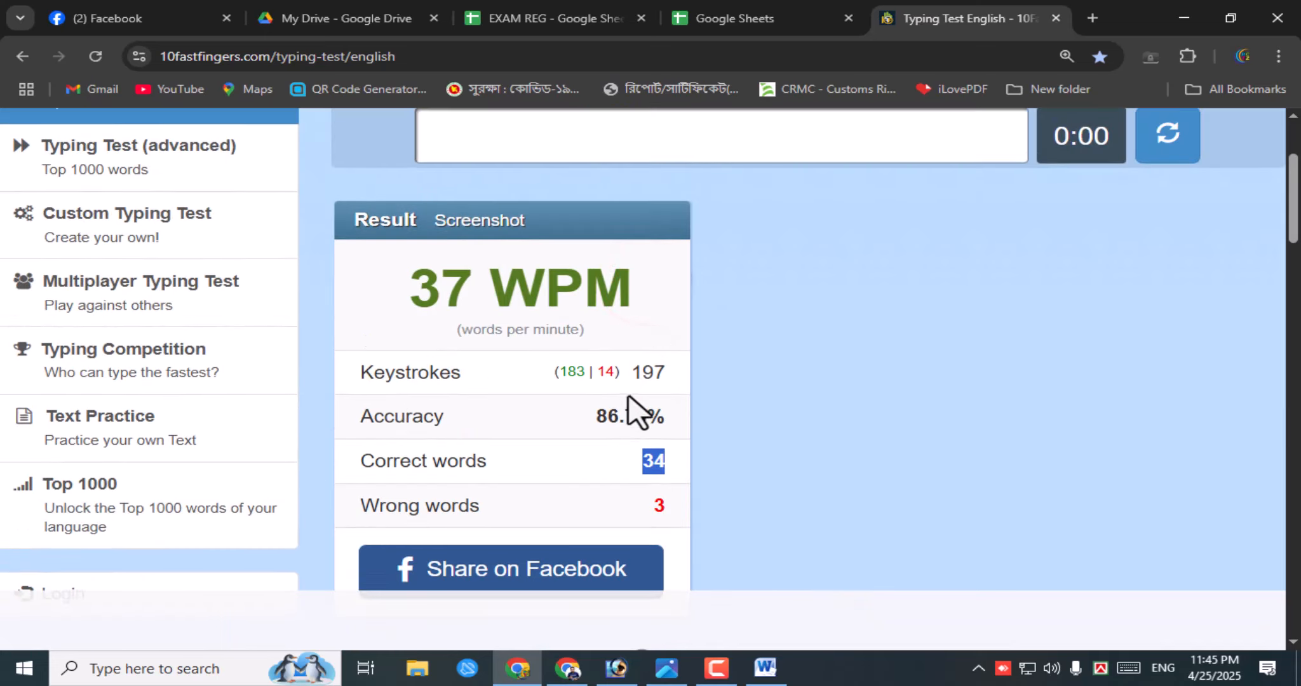
pyautogui.moveTo(605, 415); pyautogui.dragTo(672, 420)
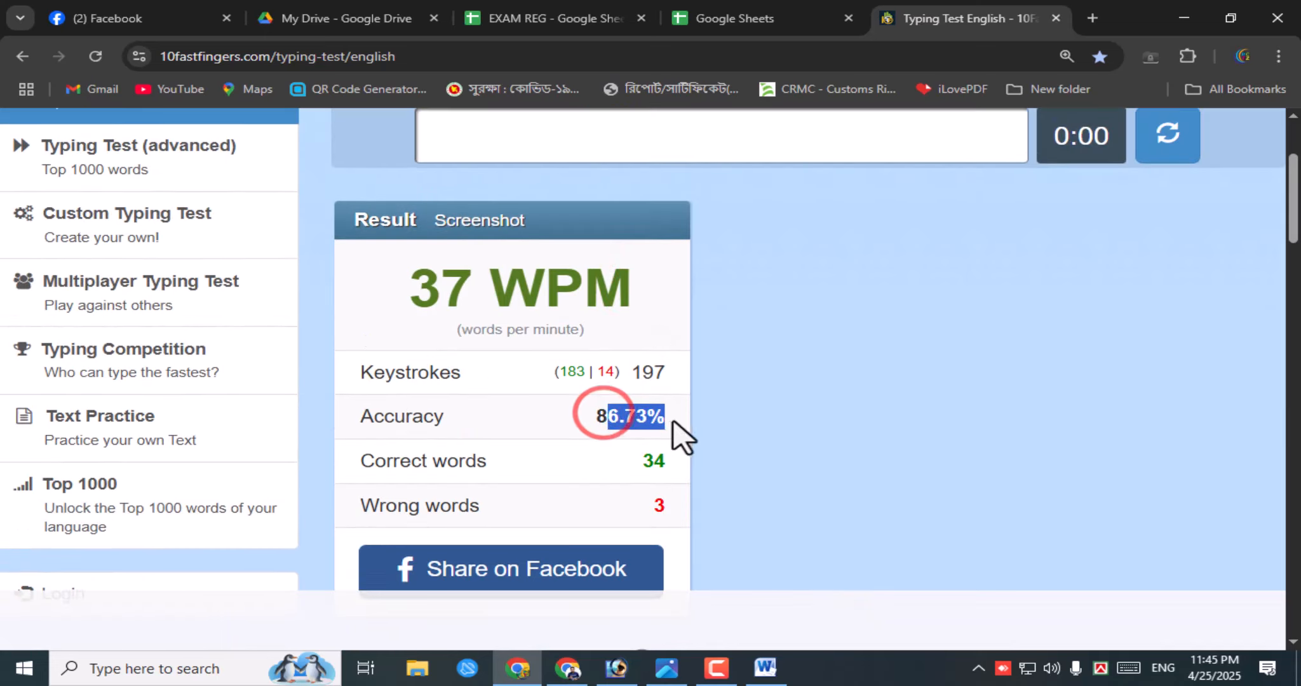
pyautogui.click(593, 370)
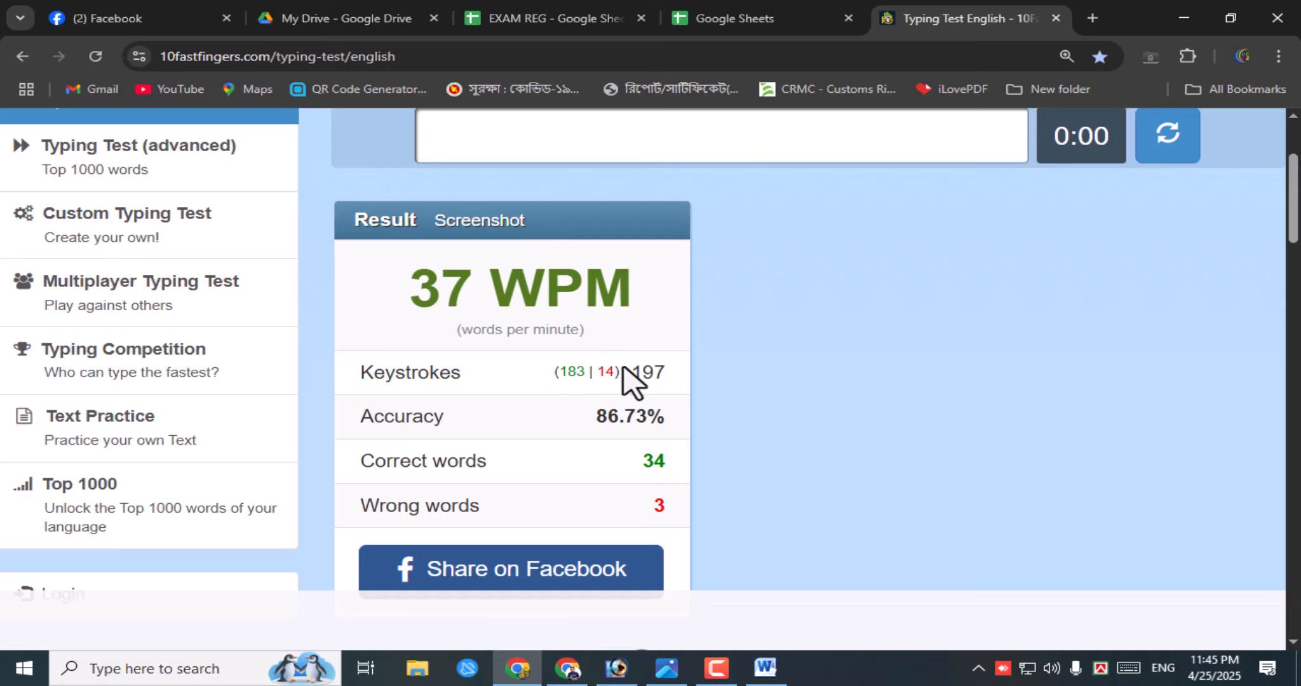
pyautogui.scroll(-3, 572, 468)
pyautogui.scroll(6, 583, 472)
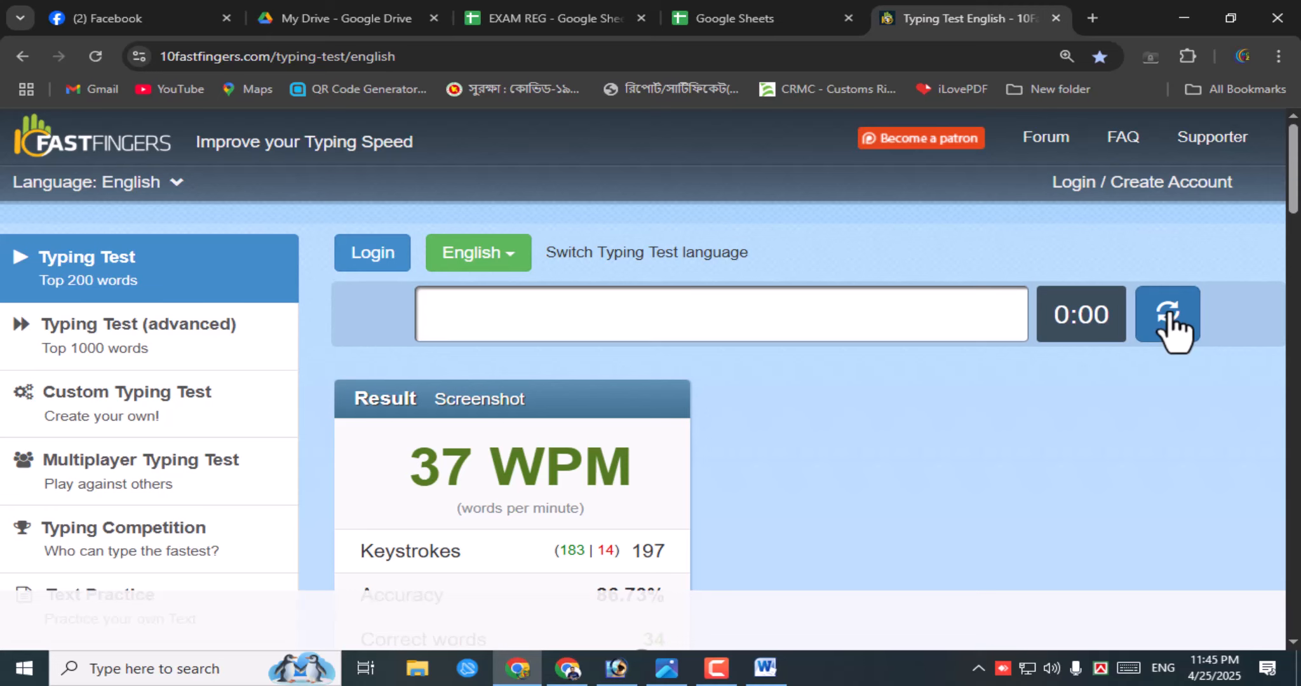
# - Reload the test for a fresh word list with the timer reset to 1:00
pyautogui.click(1167, 315)
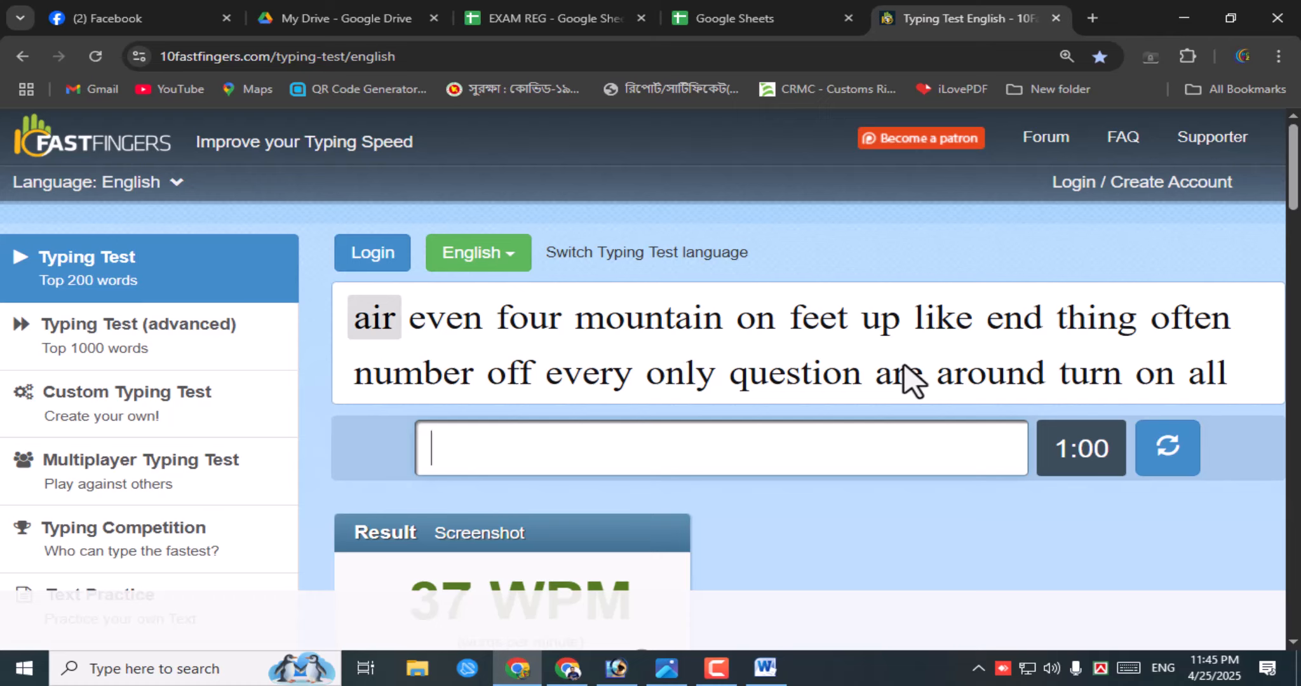
pyautogui.moveTo(913, 380)
pyautogui.scroll(-3, 813, 401)
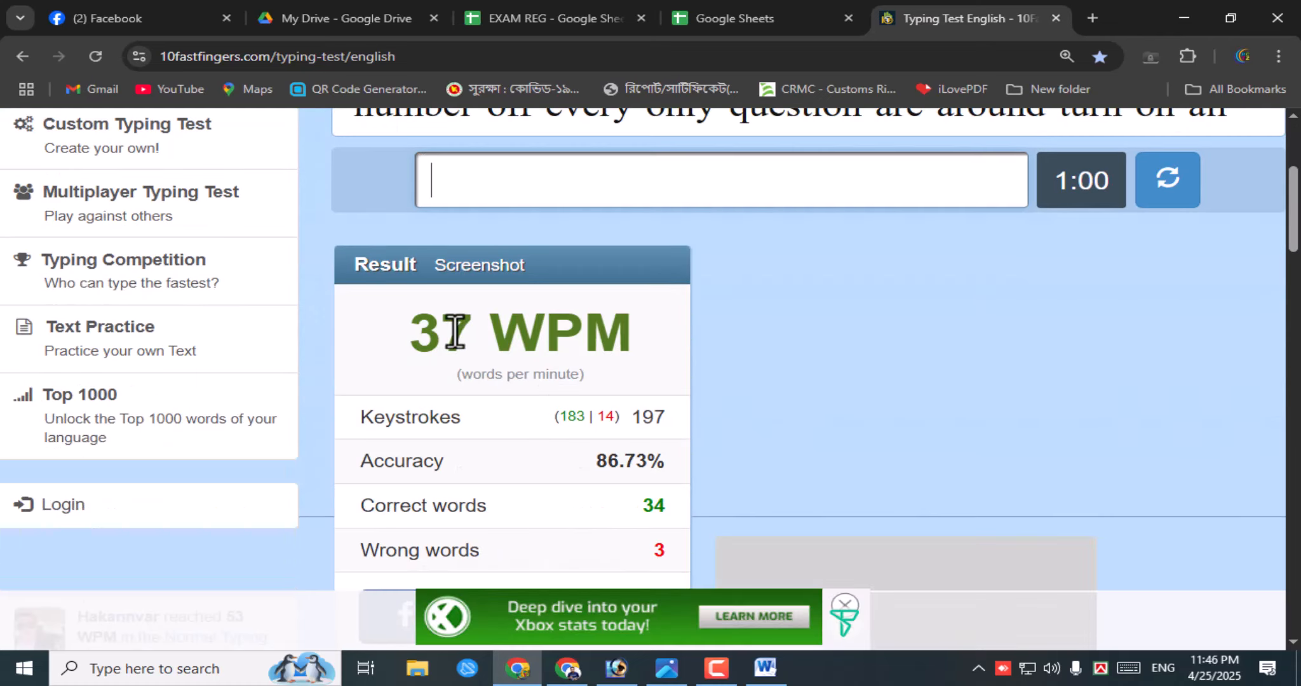
# - Highlight the 37 WPM result text in the Result panel below
pyautogui.moveTo(422, 331)
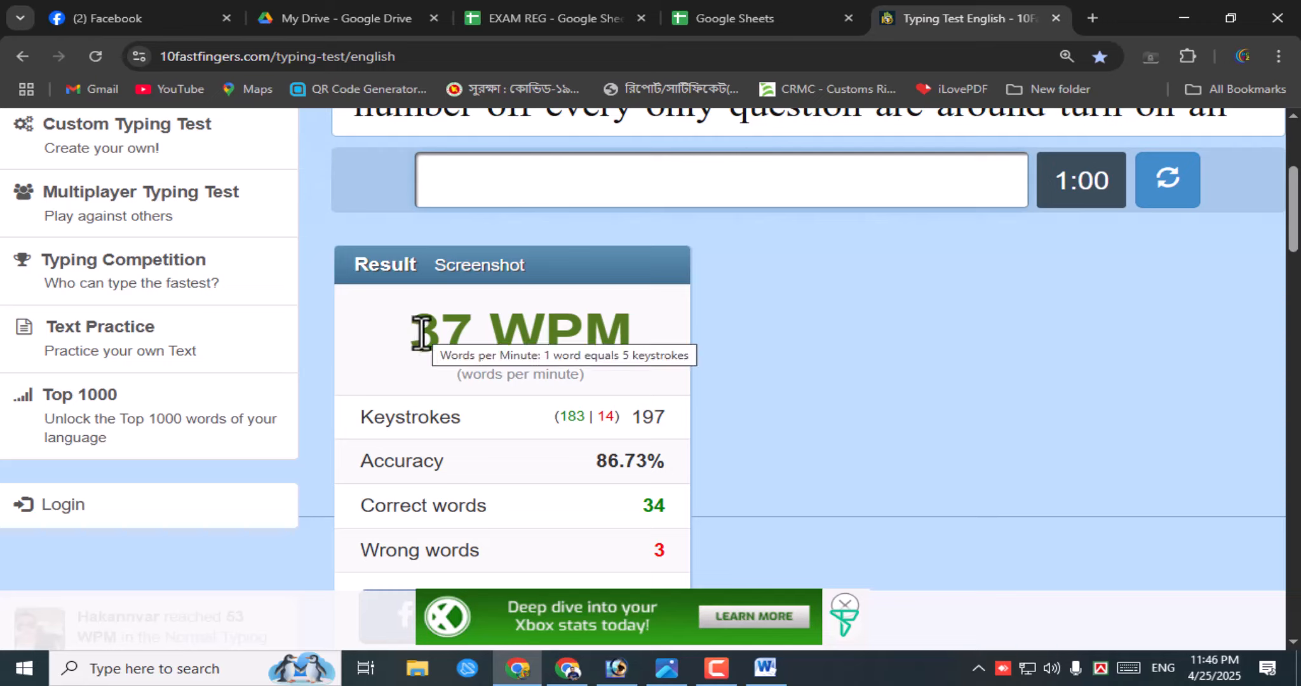
pyautogui.moveTo(422, 331); pyautogui.dragTo(643, 336)
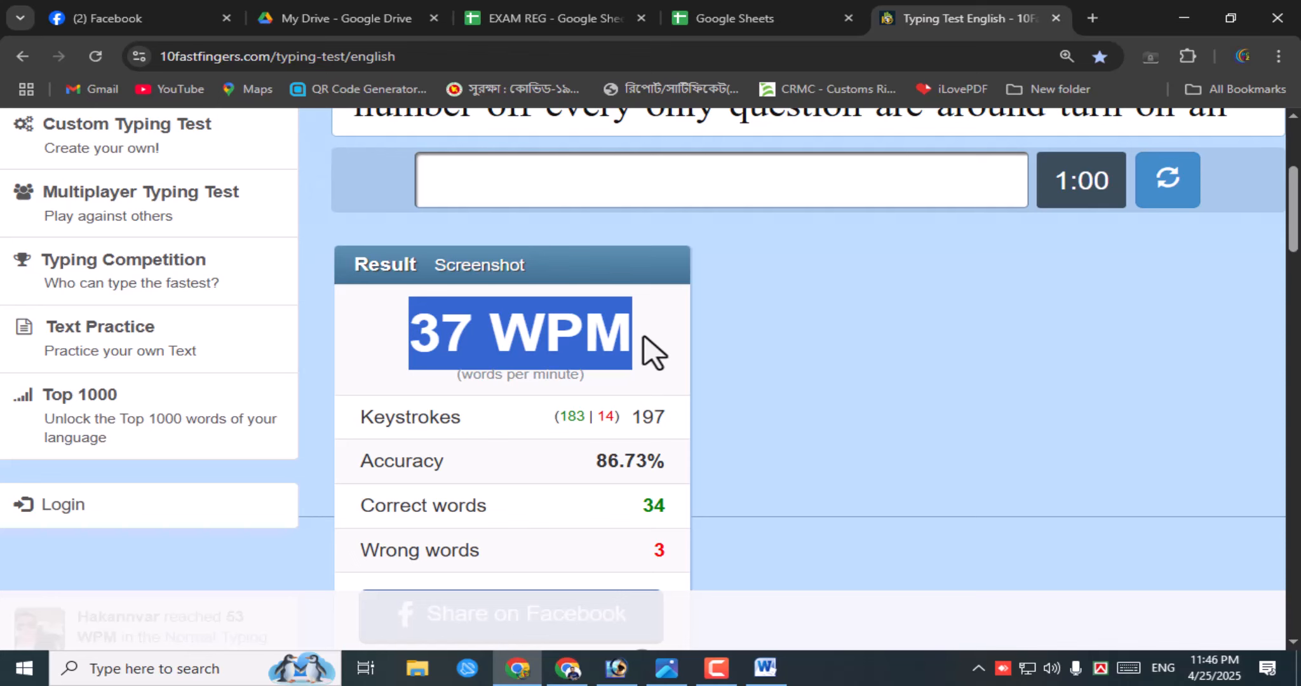
pyautogui.scroll(4, 1098, 523)
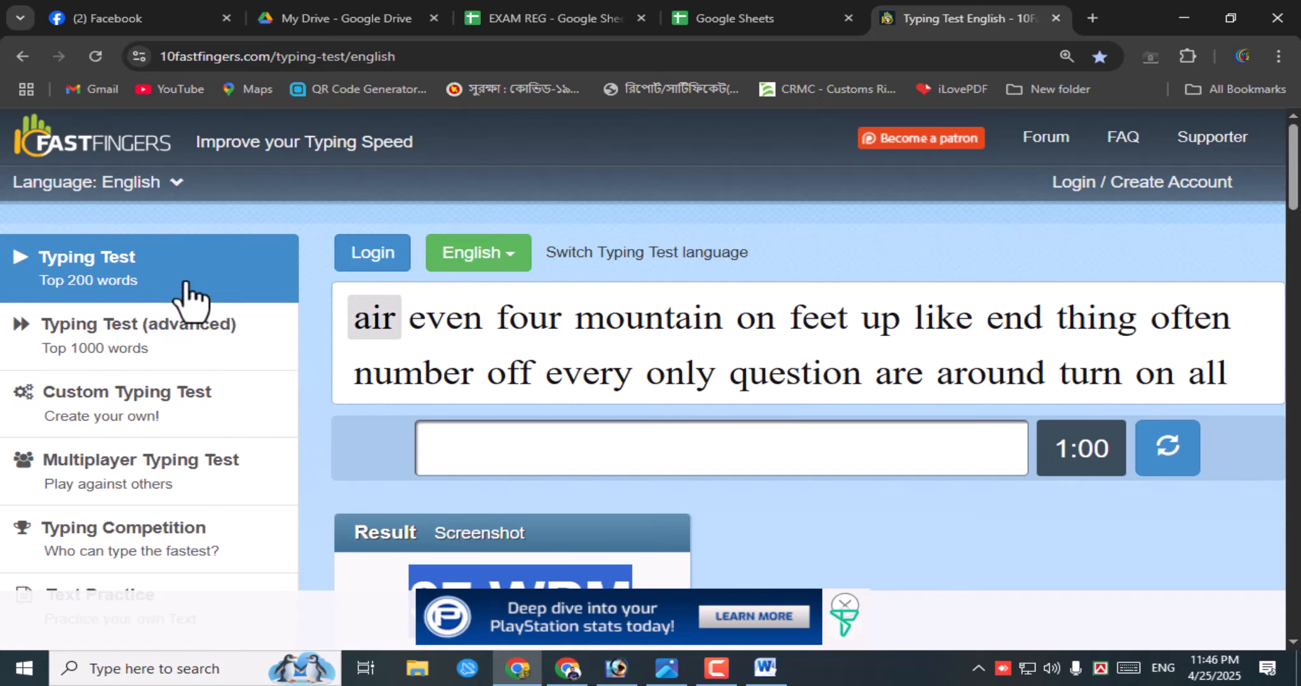
pyautogui.scroll(-4, 189, 336)
pyautogui.scroll(4, 189, 358)
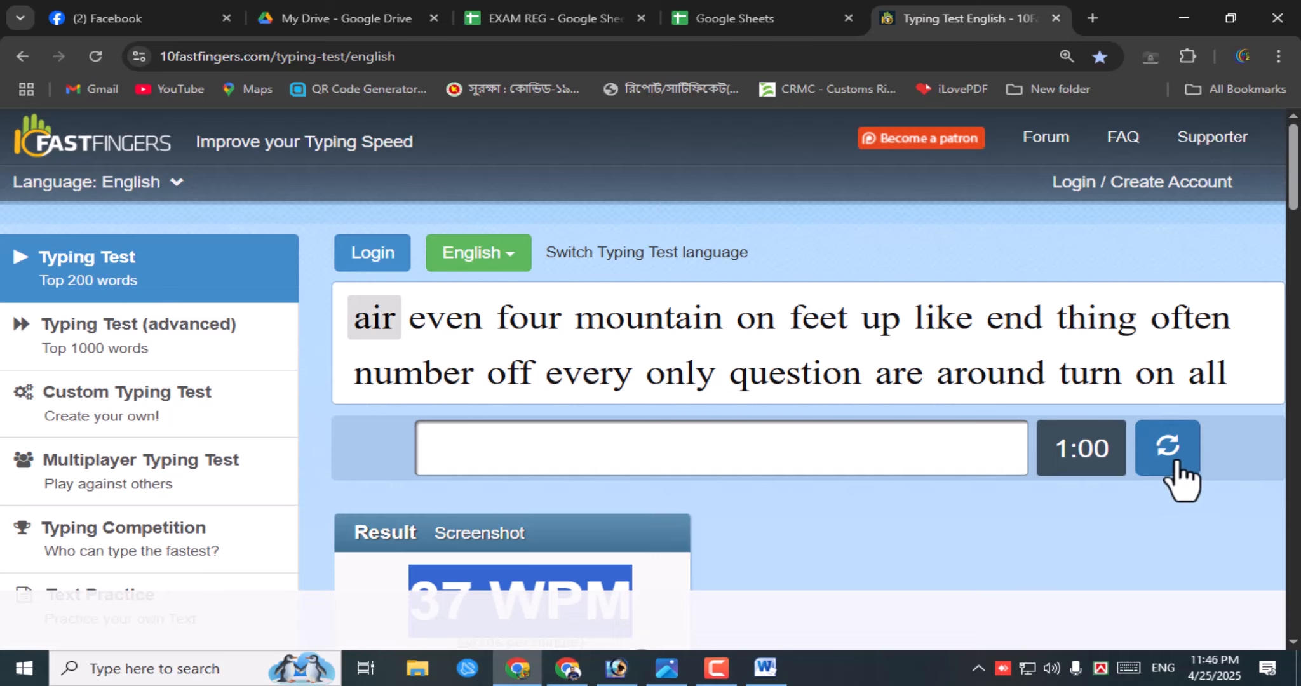
pyautogui.scroll(-3, 1176, 479)
pyautogui.scroll(3, 1176, 479)
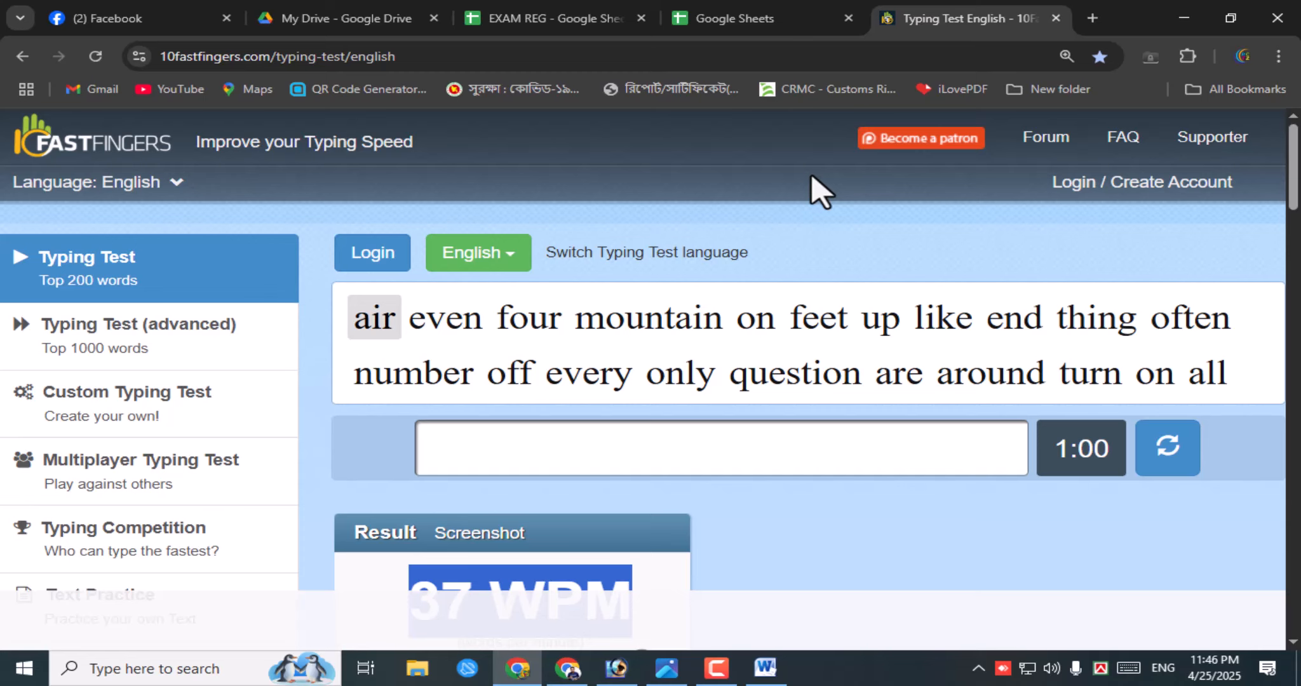
pyautogui.scroll(-5, 818, 407)
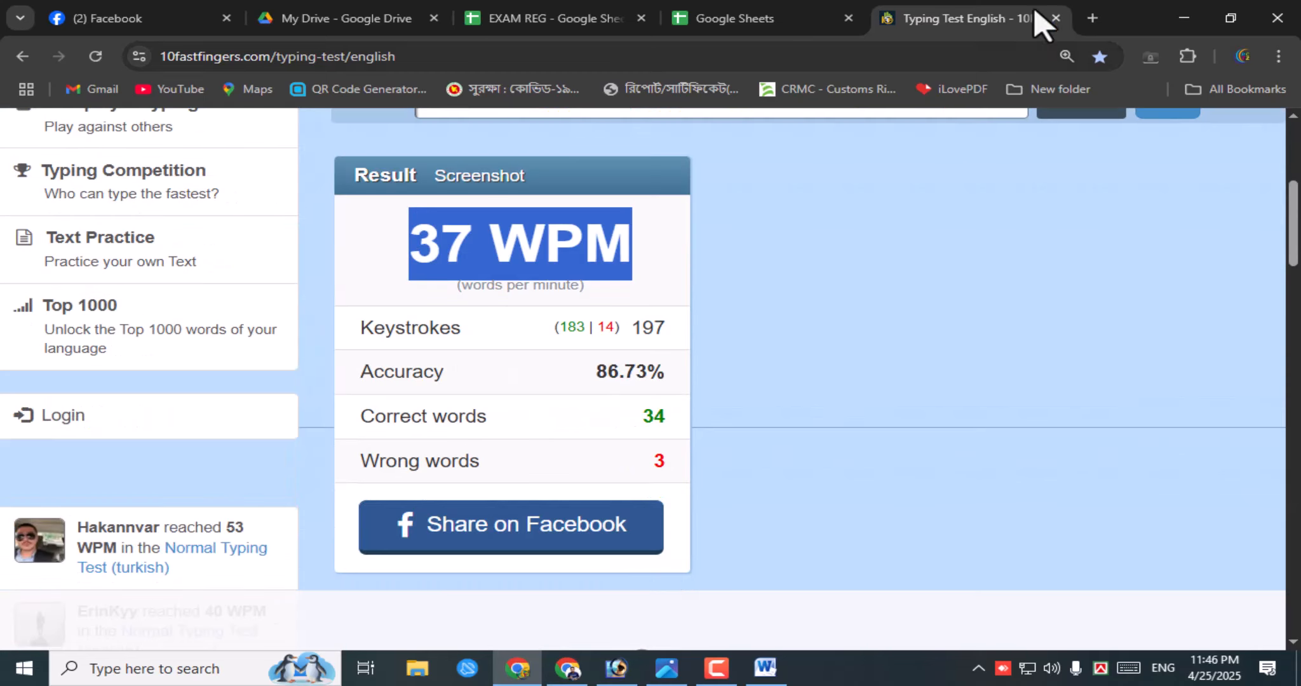
# - Minimize Chrome to restore the Word CV, then place the cursor at the Email and Contact No lines
pyautogui.click(1175, 18)
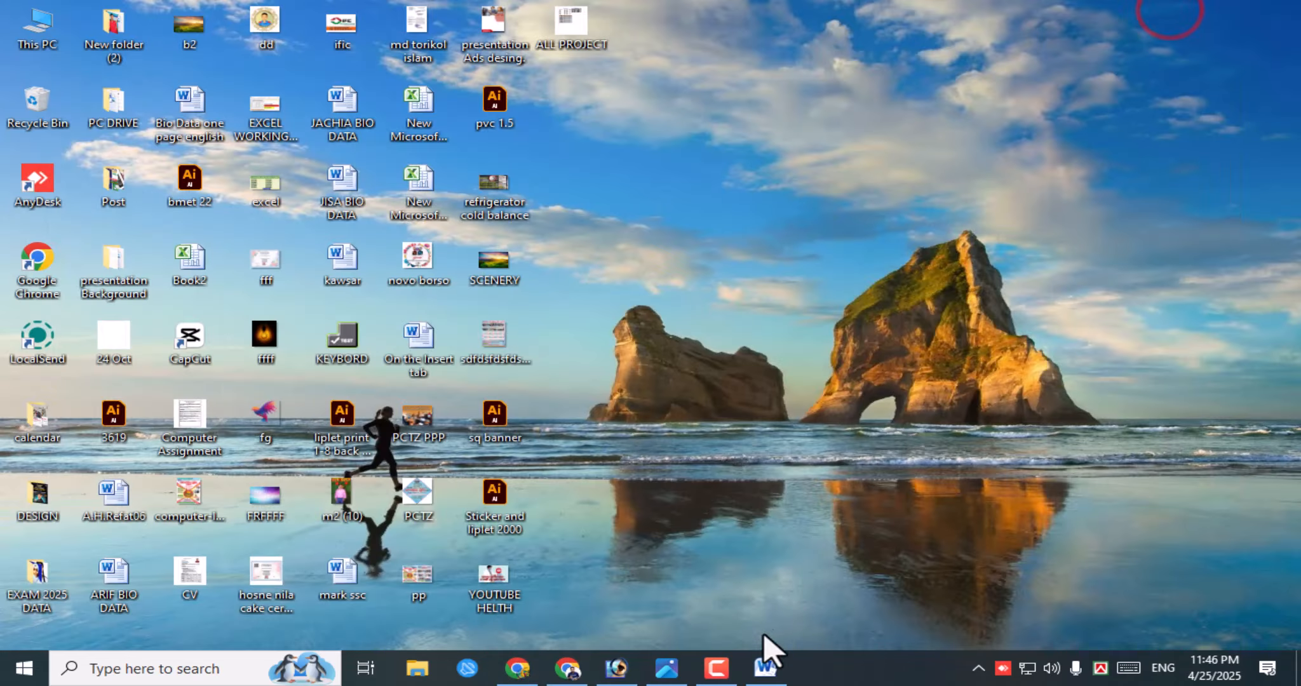
pyautogui.click(765, 665)
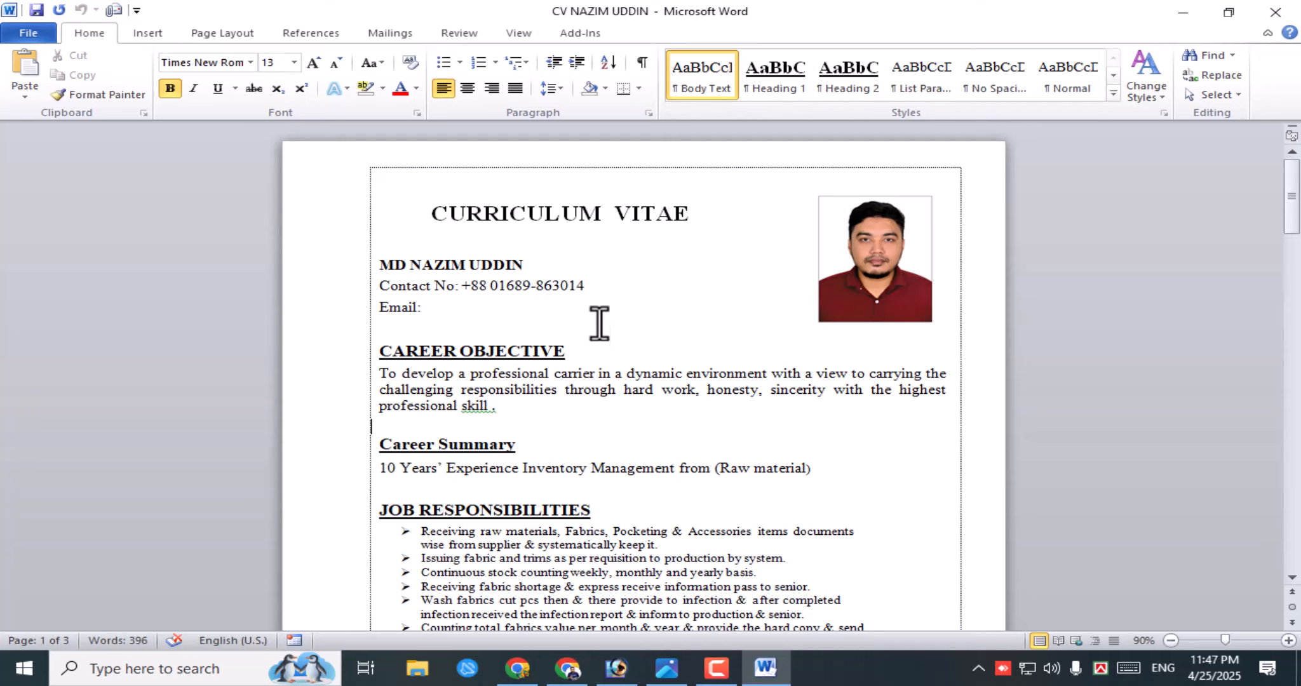
pyautogui.click(426, 308)
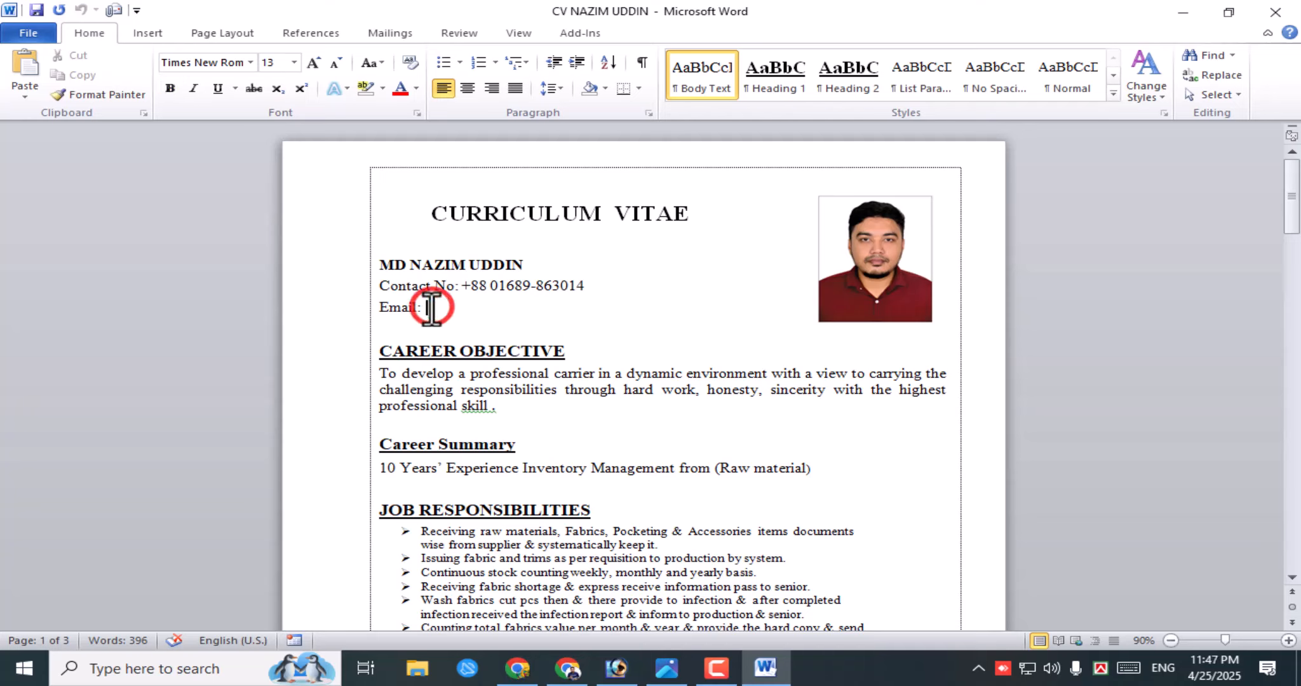
pyautogui.click(589, 278)
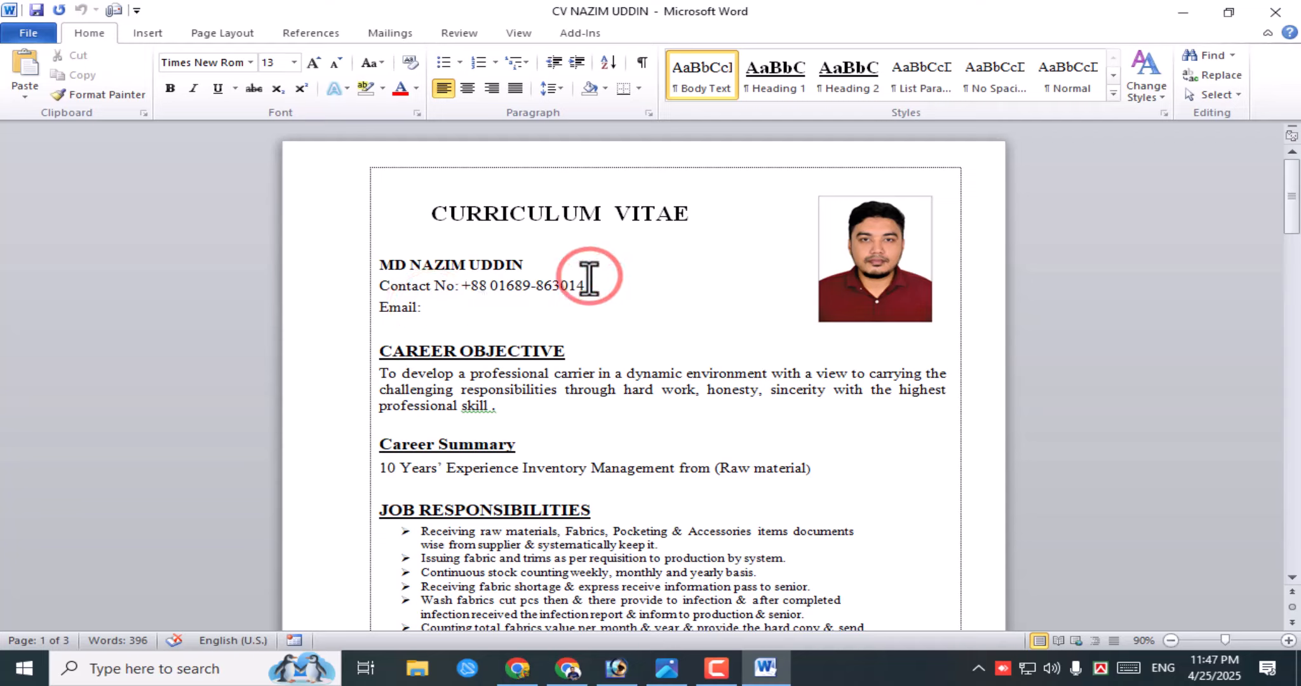